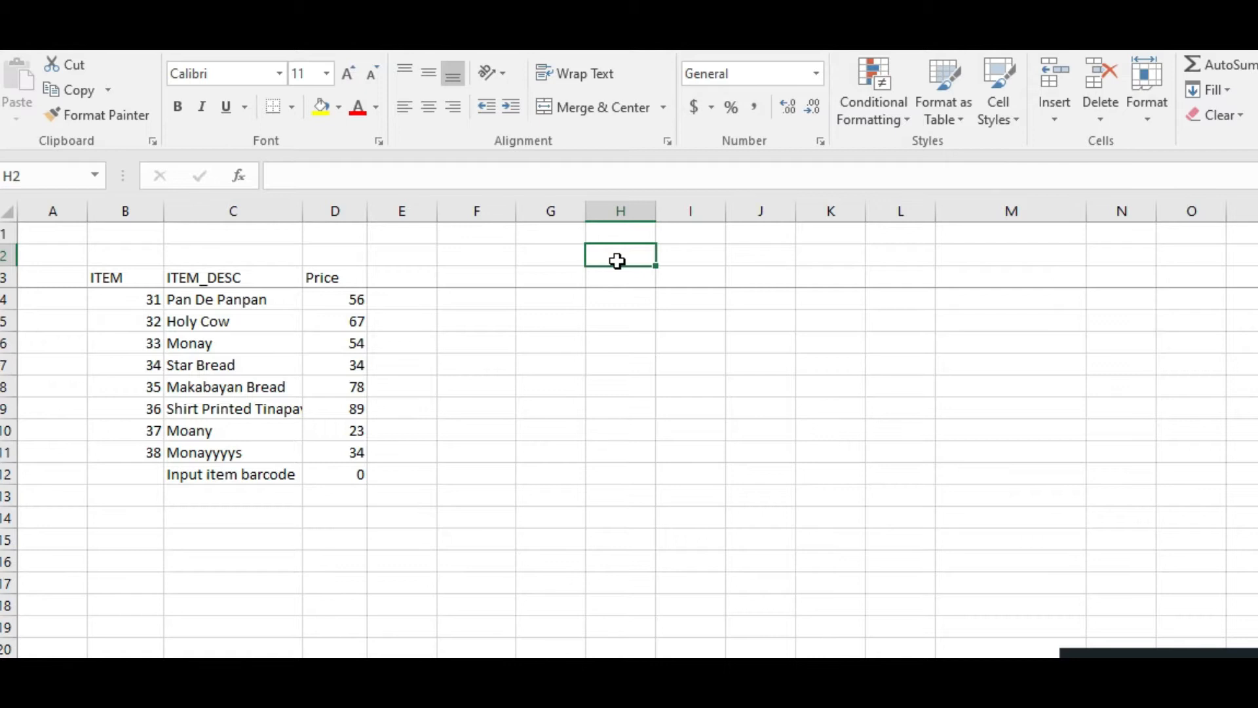
# Step: Enter the label VLOOKUP in cell H2
pyautogui.write("'")
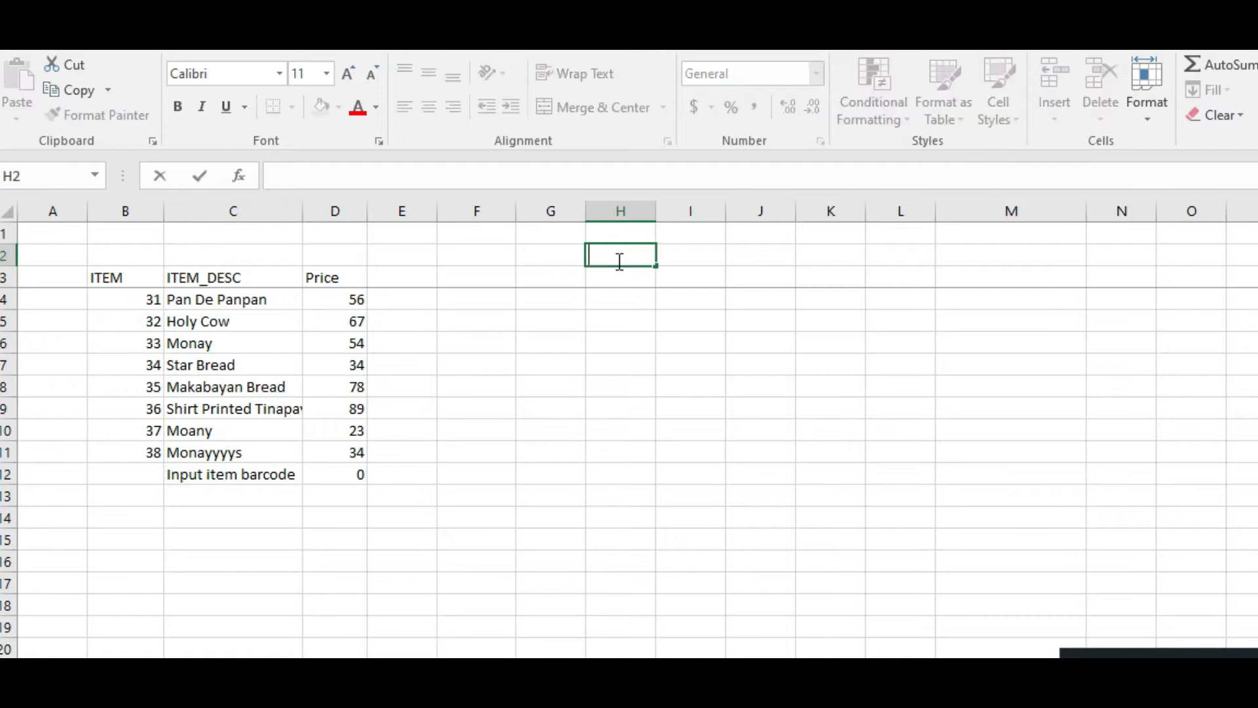
pyautogui.write('LOOKUP')
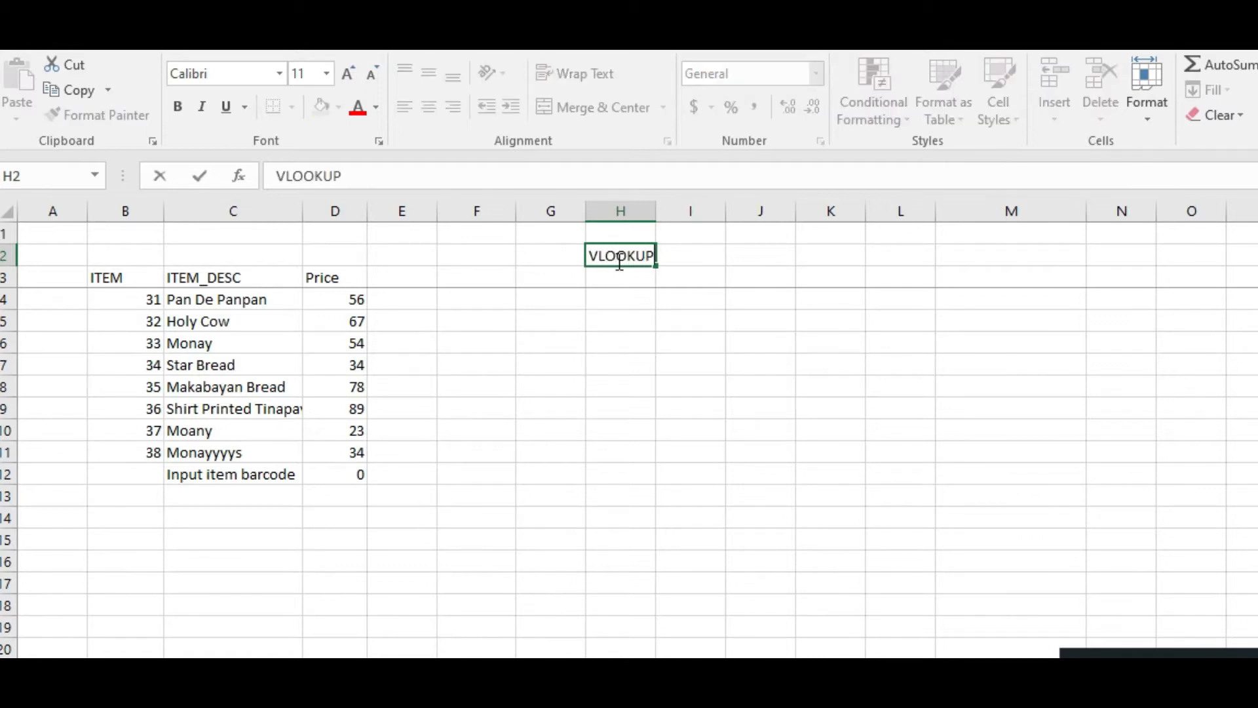
pyautogui.press('Return')
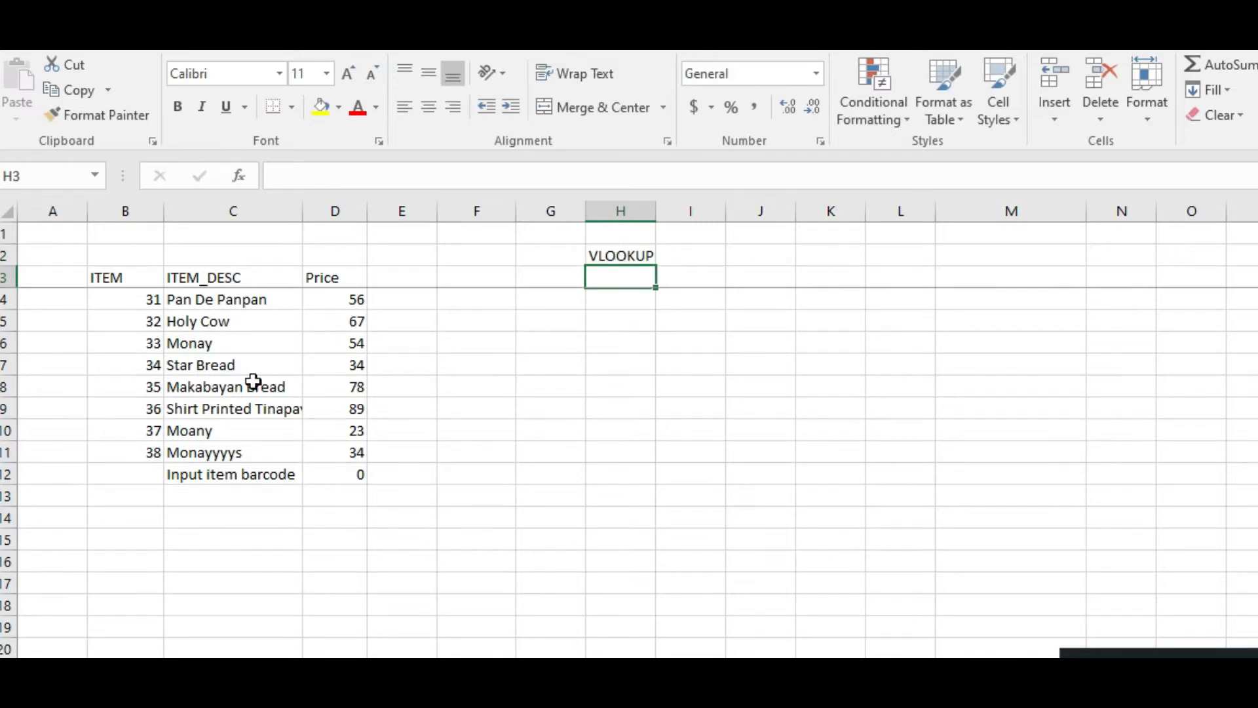
pyautogui.click(384, 349)
pyautogui.click(241, 340)
pyautogui.click(169, 298)
pyautogui.click(134, 275)
pyautogui.moveTo(131, 277); pyautogui.dragTo(341, 327)
pyautogui.hotkey('shift', 'Down')
pyautogui.hotkey('shift', 'Down')
pyautogui.hotkey('shift', 'Down')
pyautogui.hotkey('shift', 'Down')
pyautogui.hotkey('shift', 'Down')
pyautogui.hotkey('shift', 'Down')
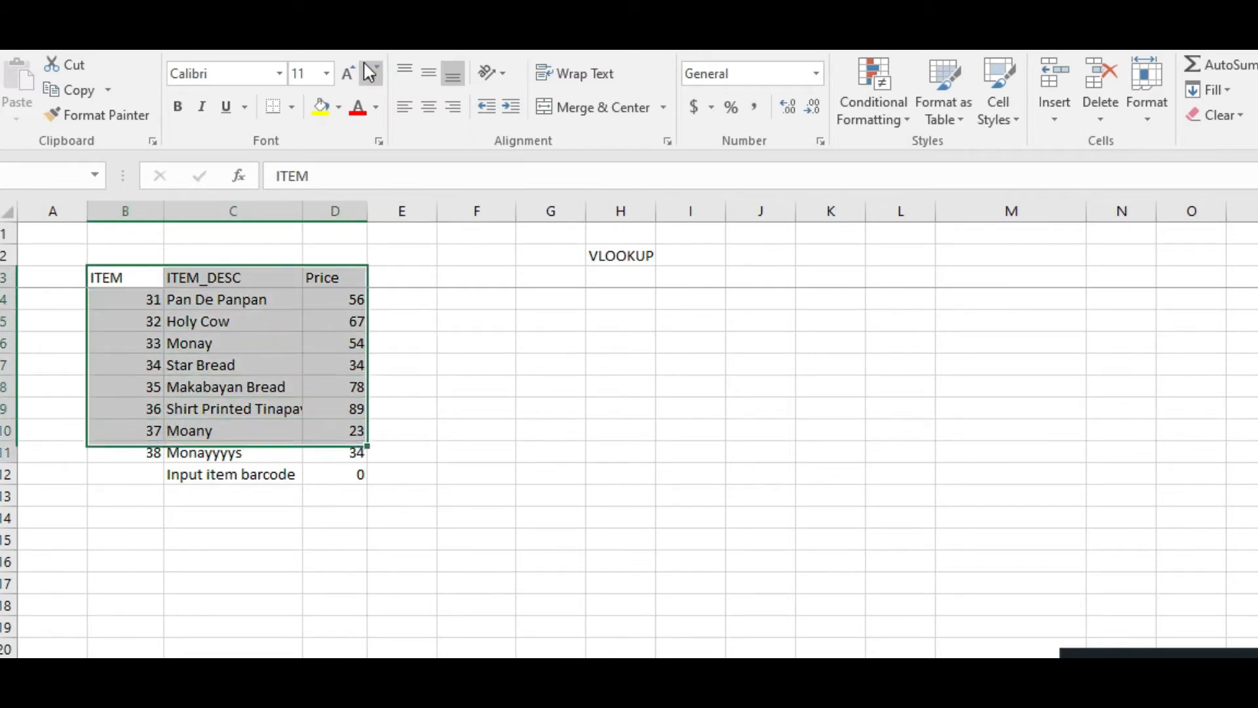
# Step: Rename the headers in B3 and C3 as Barcode and Desctiption, and add the title Bakery in B2
pyautogui.press('Left')
pyautogui.press('Down')
pyautogui.press('Right')
pyautogui.press('Up')
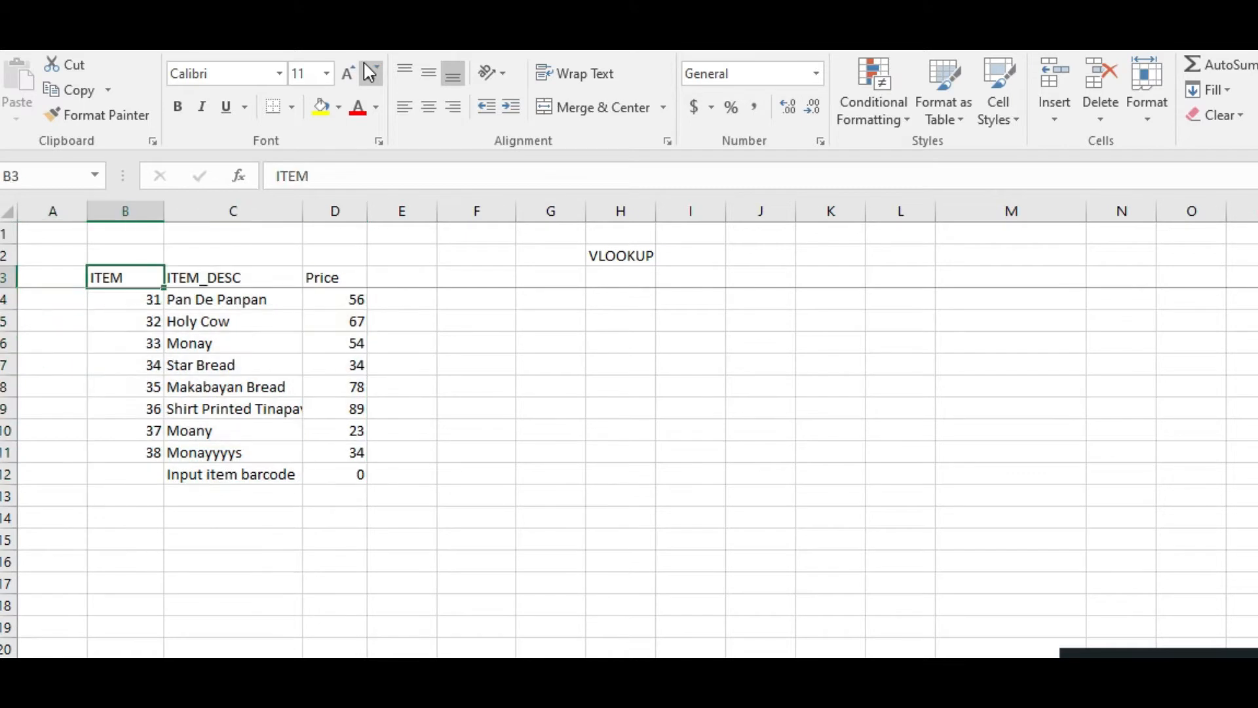
pyautogui.write('Barcode')
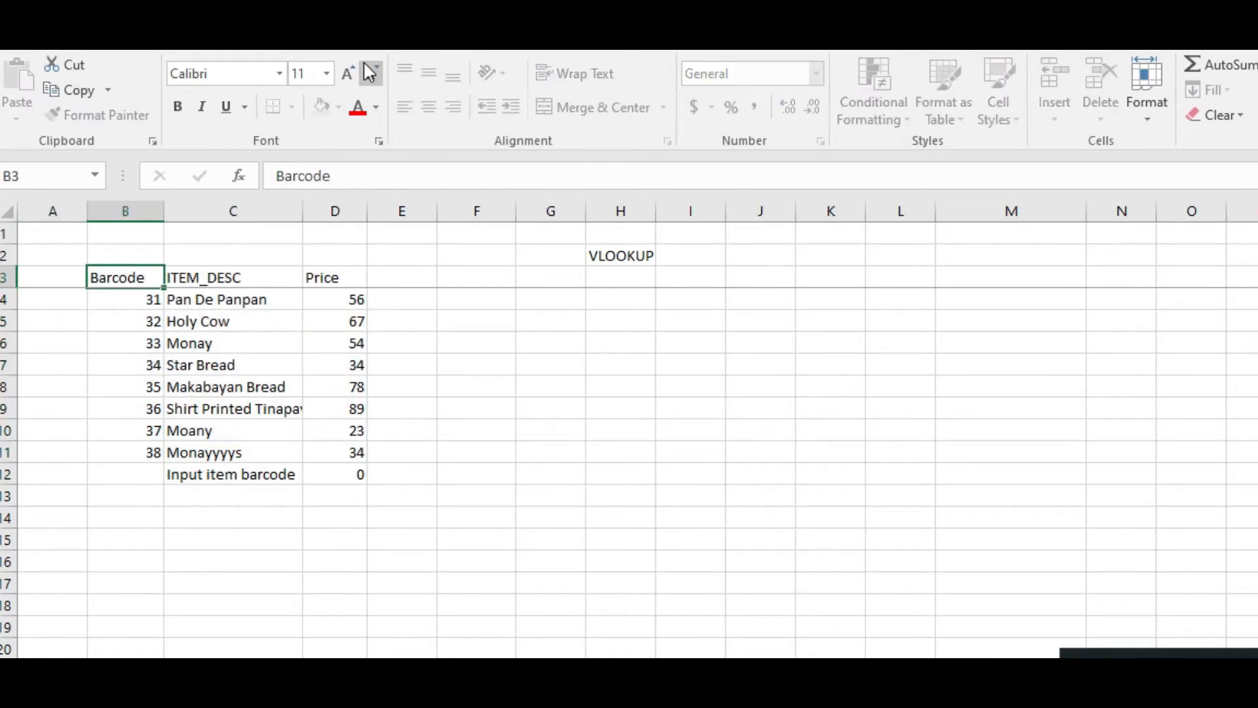
pyautogui.press('Return')
pyautogui.press('Right')
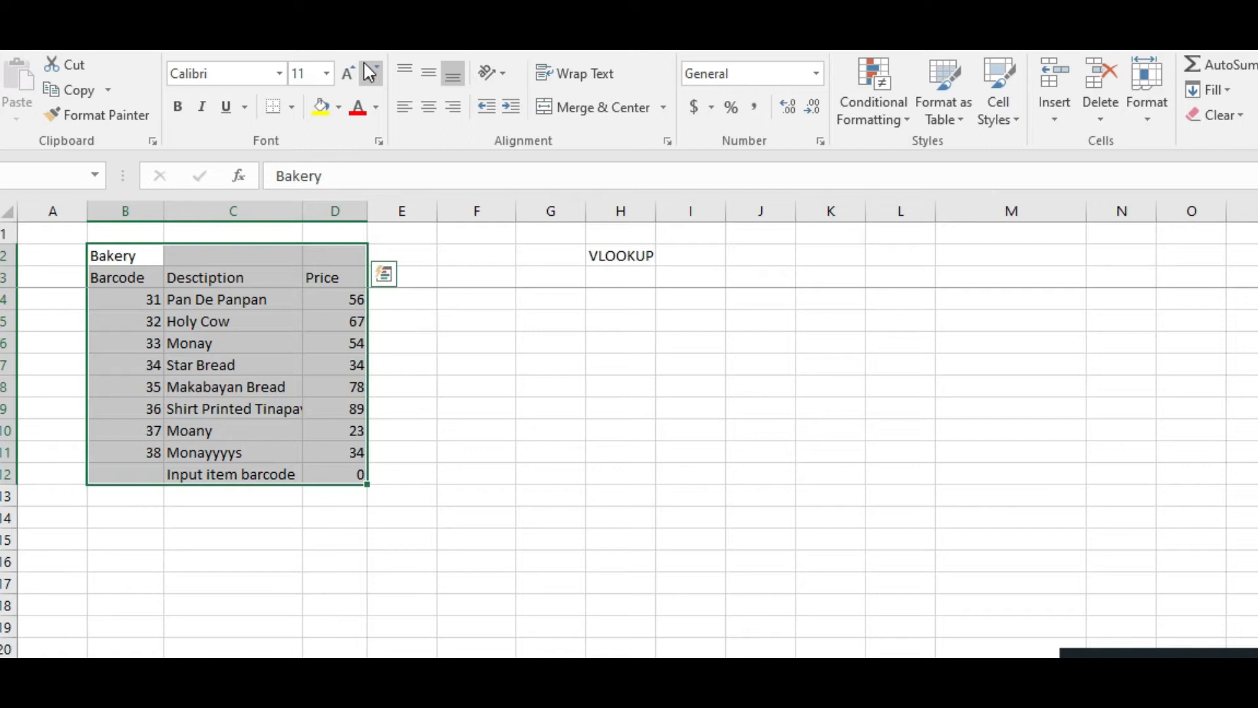
# Step: Move the Bakery table from B2:D12 so that it starts at cell J2
pyautogui.hotkey('ctrl', 'c')
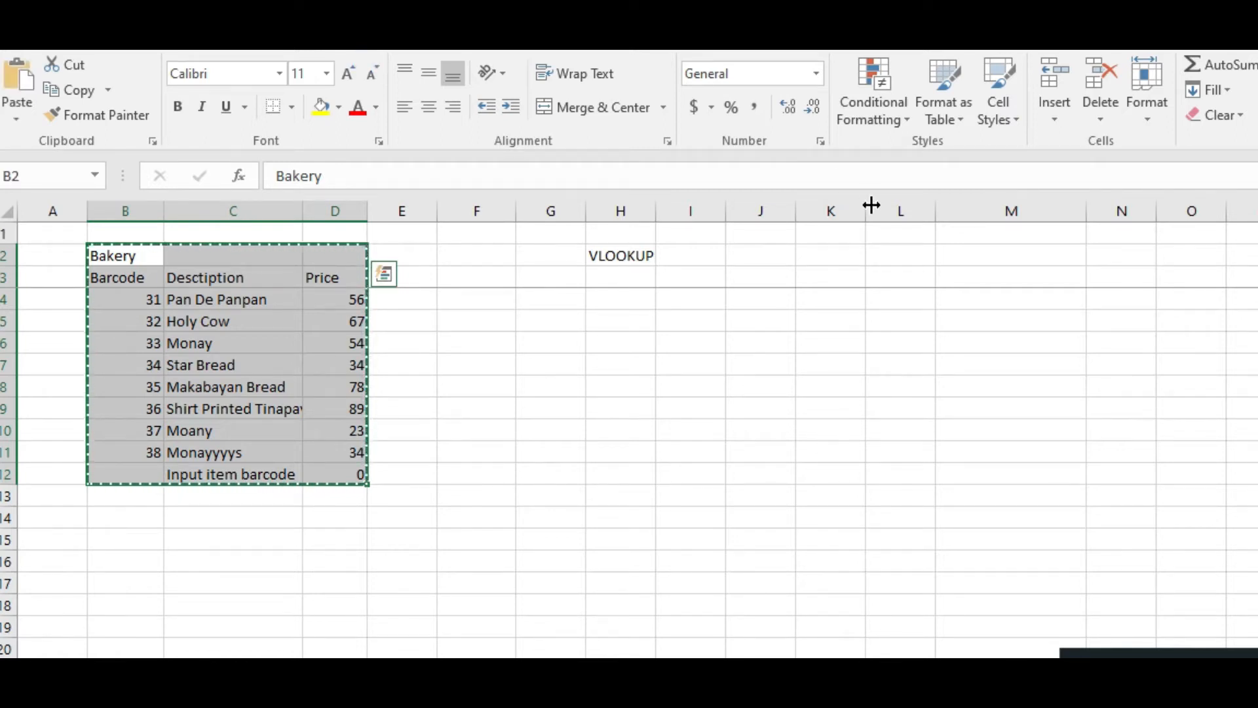
pyautogui.click(757, 234)
pyautogui.click(758, 255)
pyautogui.hotkey('ctrl', 'v')
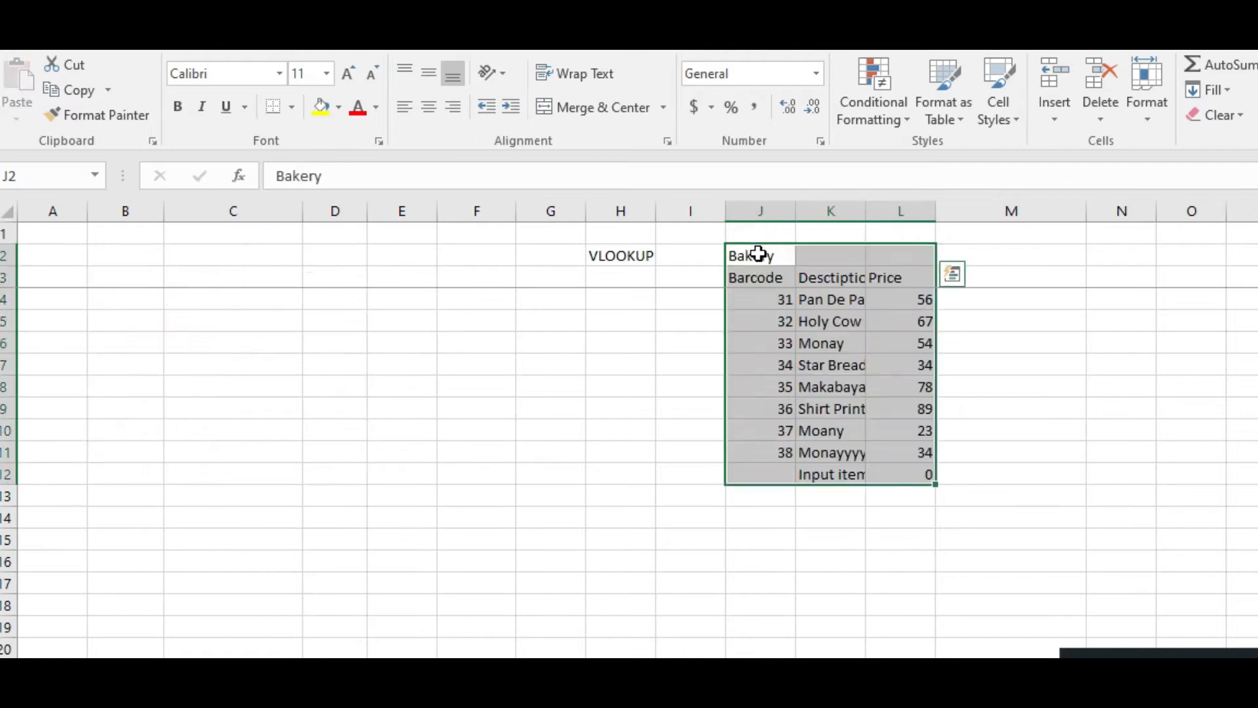
# Step: Widen columns J and K of the moved Bakery table slightly
pyautogui.click(596, 371)
pyautogui.moveTo(796, 207); pyautogui.dragTo(887, 207)
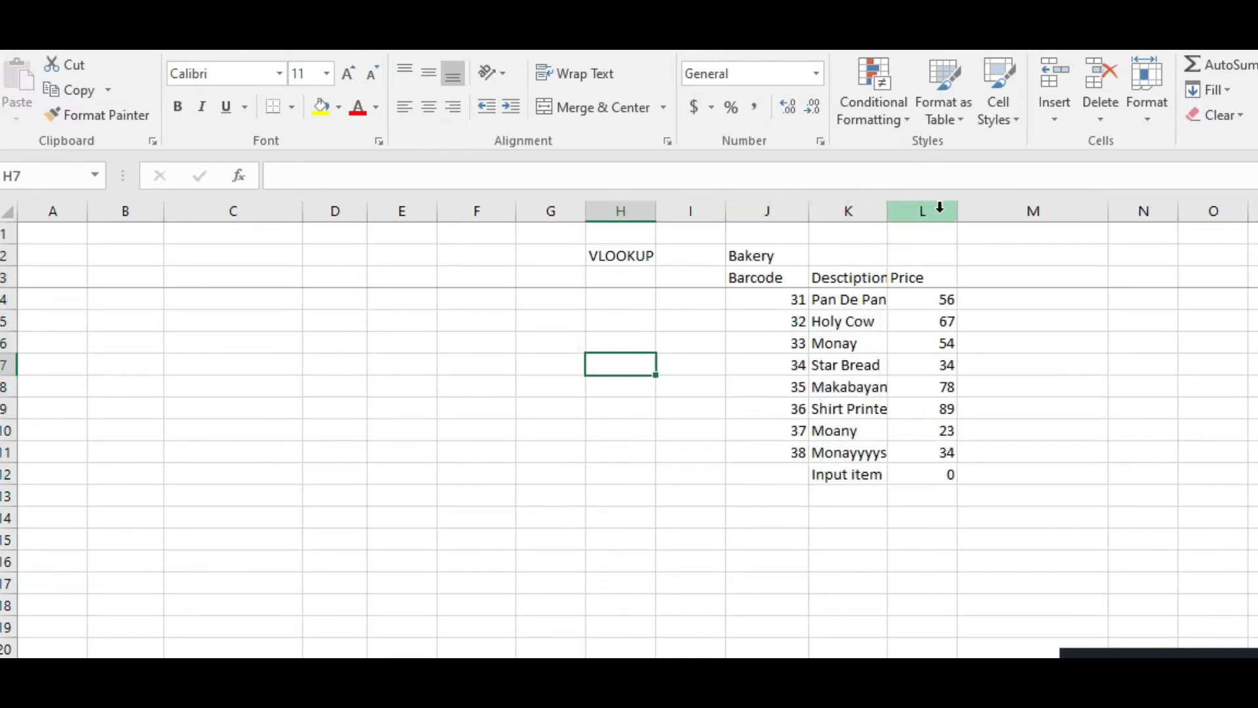
pyautogui.click(934, 209)
# Step: Copy the Barcode, Desctiption and Price headers from J3:L3 to B3:D3
pyautogui.click(756, 279)
pyautogui.moveTo(755, 279); pyautogui.dragTo(904, 273)
pyautogui.hotkey('ctrl', 'c')
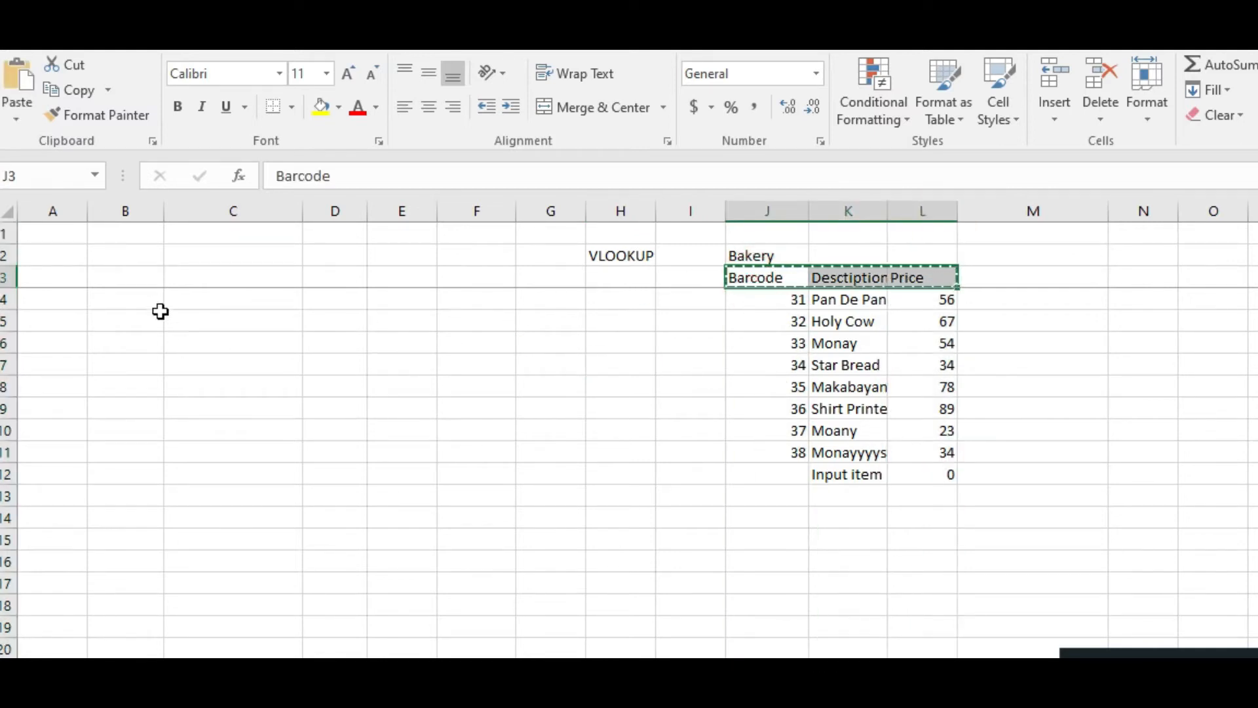
pyautogui.click(155, 280)
pyautogui.hotkey('ctrl', 'v')
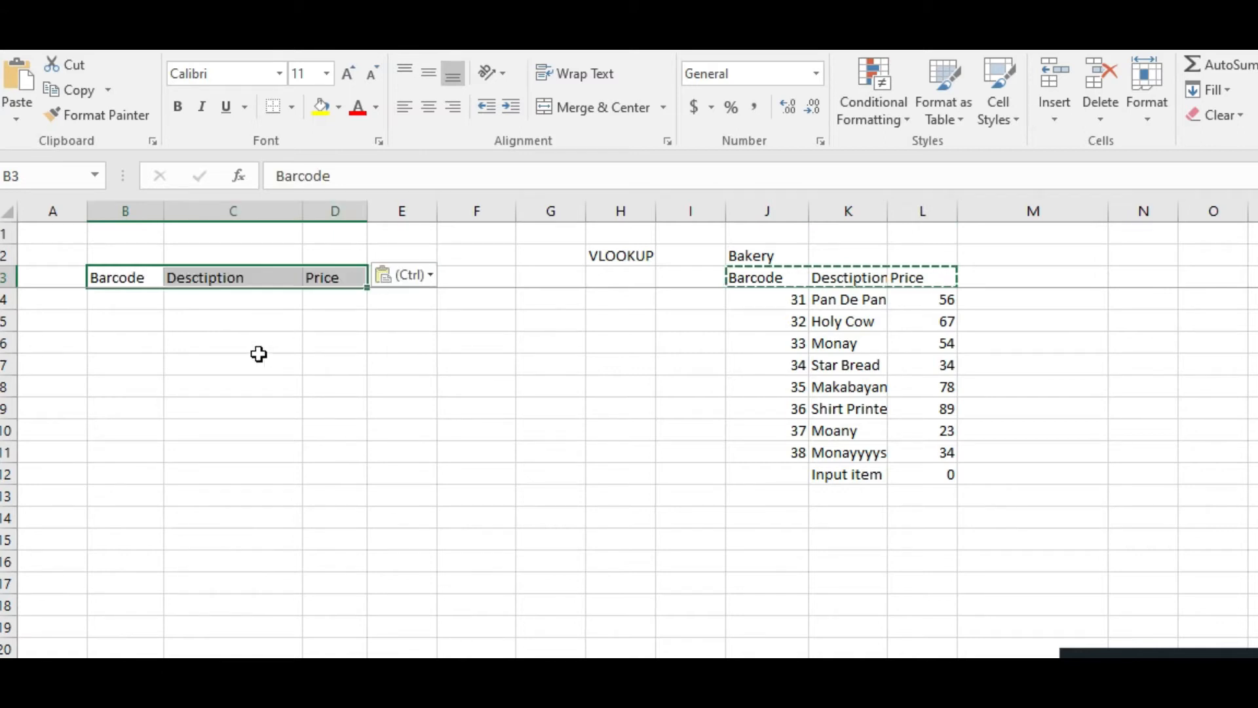
# Step: Add the headers Quantity in E3 and Total Purchase Price in F3
pyautogui.click(259, 352)
pyautogui.click(224, 297)
pyautogui.click(348, 316)
pyautogui.click(320, 259)
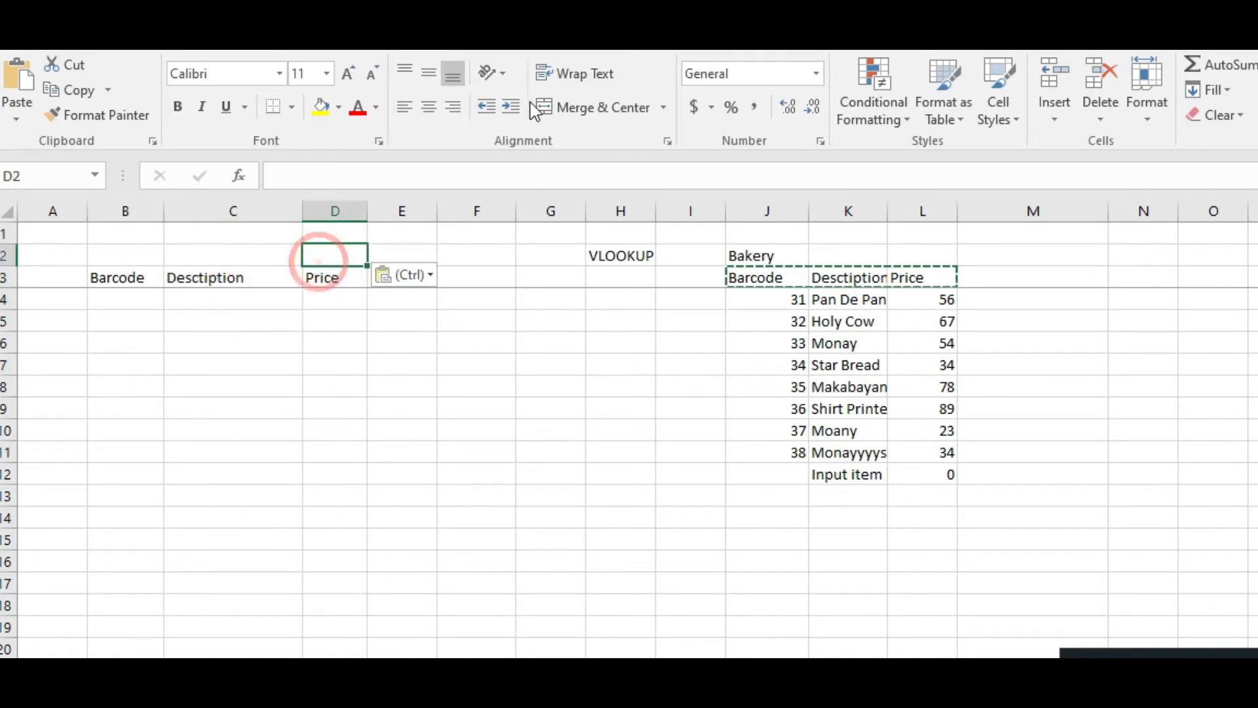
pyautogui.press('Down')
pyautogui.press('Right')
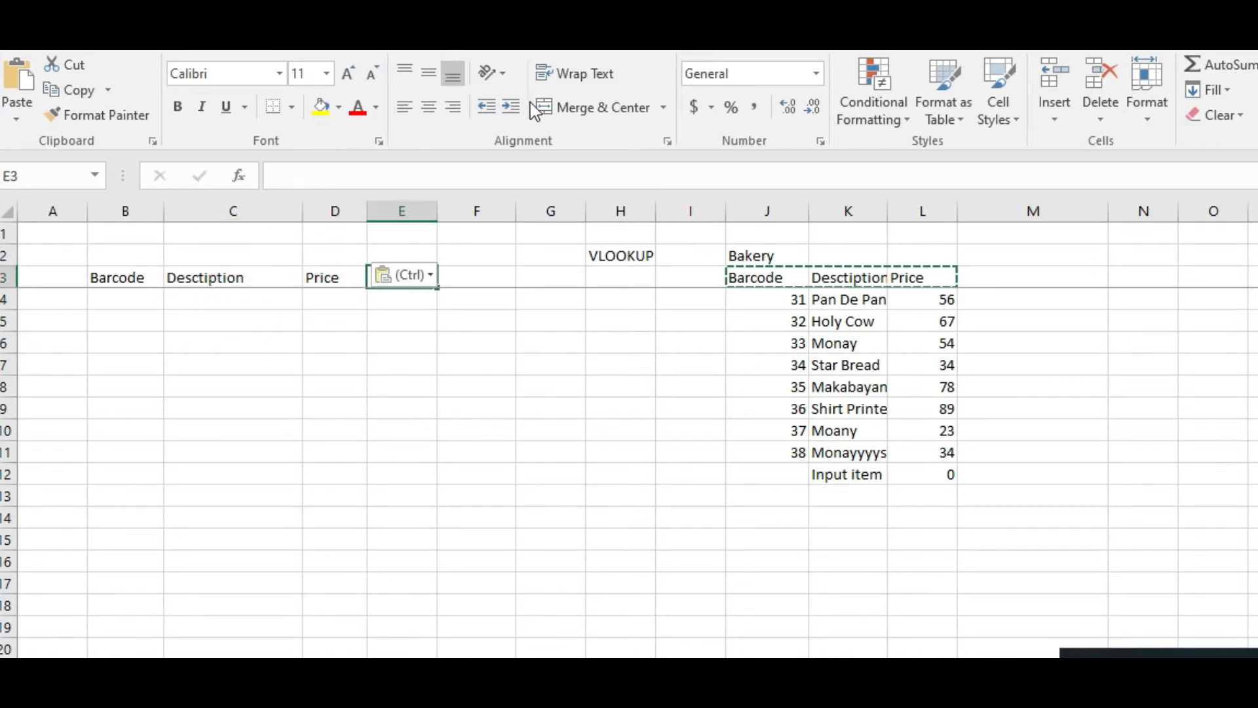
pyautogui.write('Quantity')
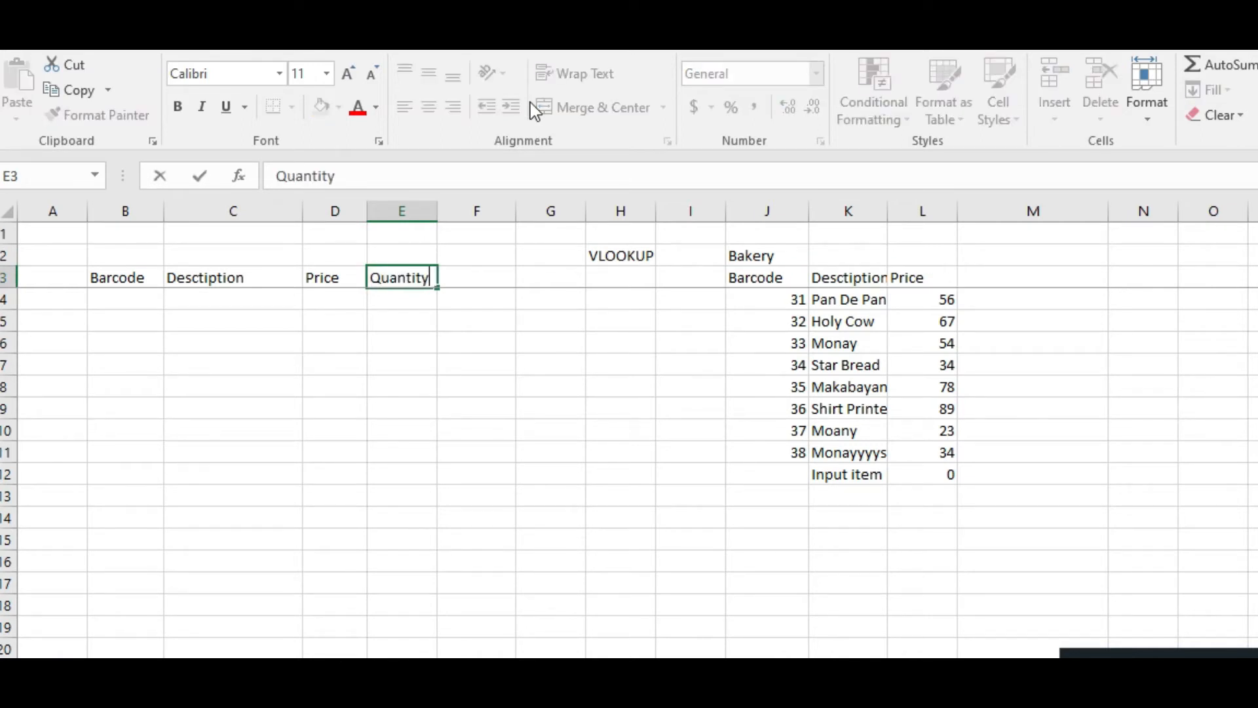
pyautogui.press('Return')
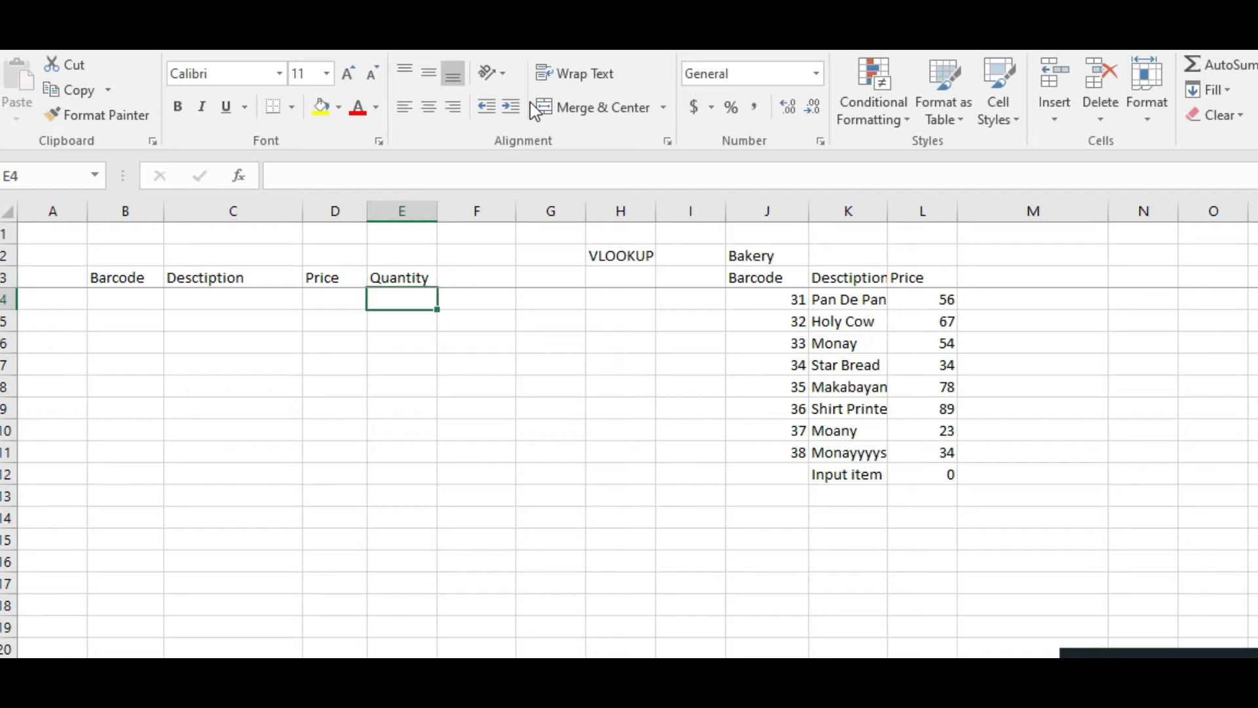
pyautogui.click(473, 278)
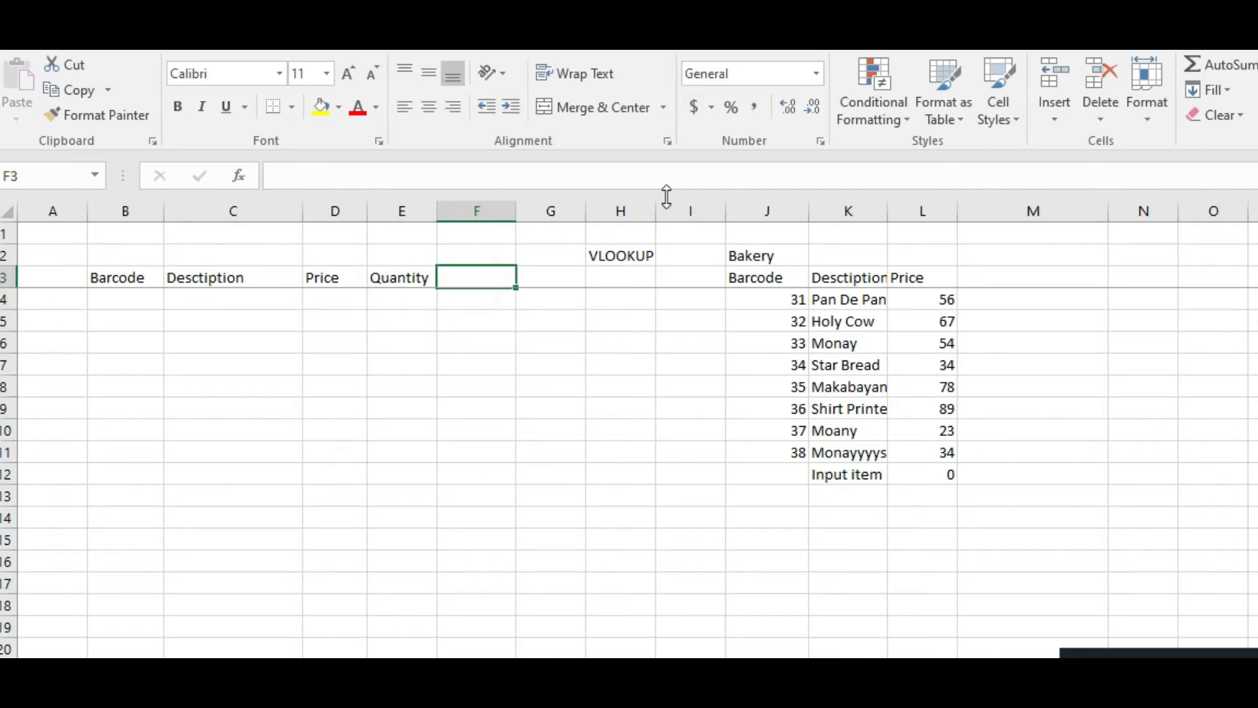
pyautogui.write('Total Purchase Price')
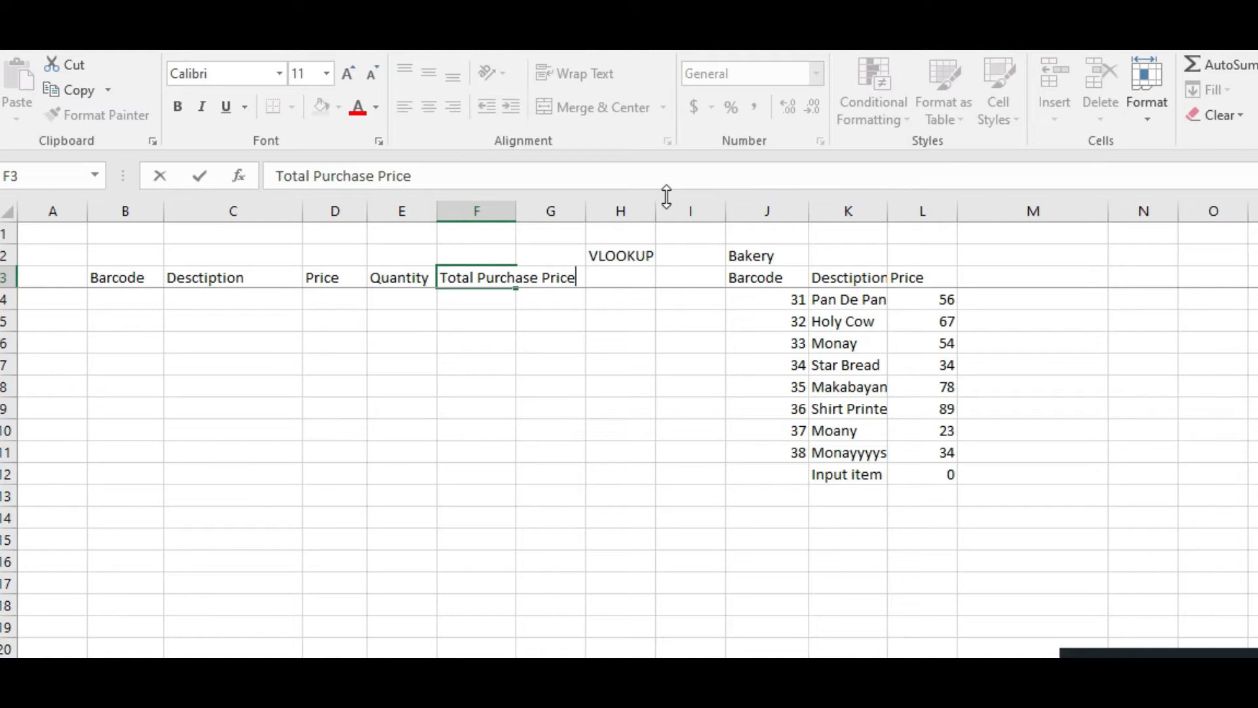
pyautogui.press('Return')
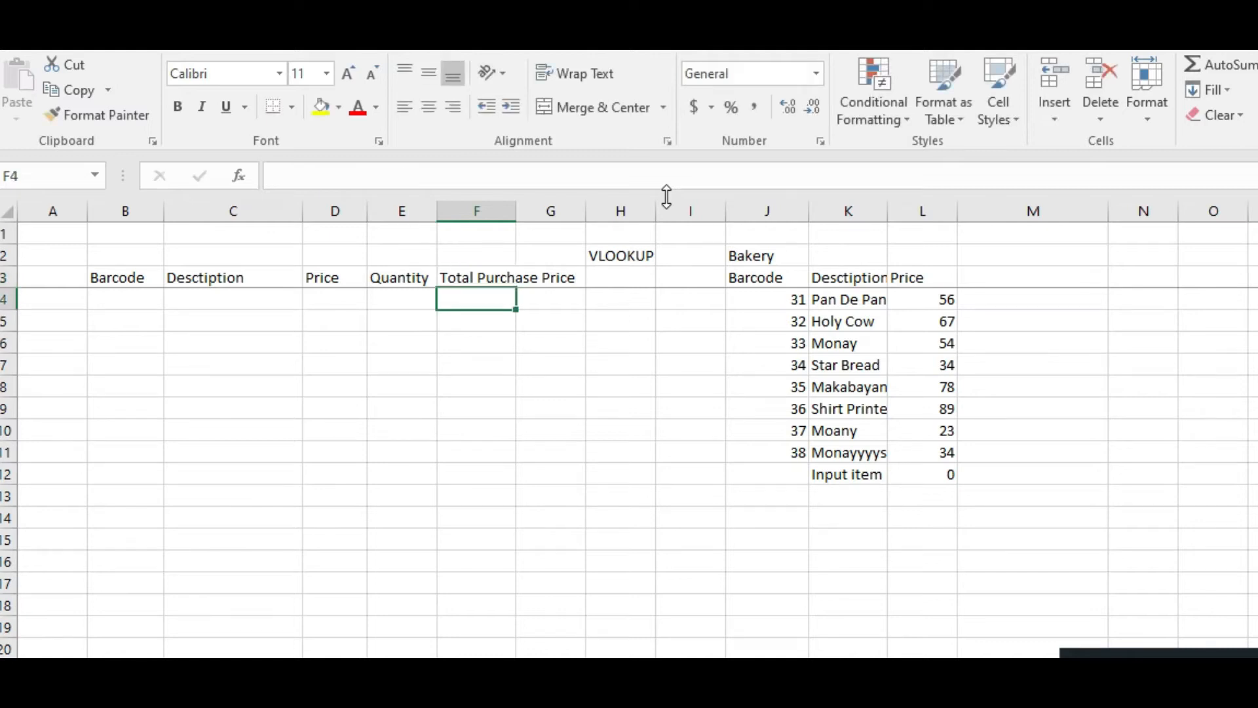
pyautogui.click(233, 279)
pyautogui.scroll(-1, 258, 332)
pyautogui.scroll(1, 257, 332)
pyautogui.click(241, 300)
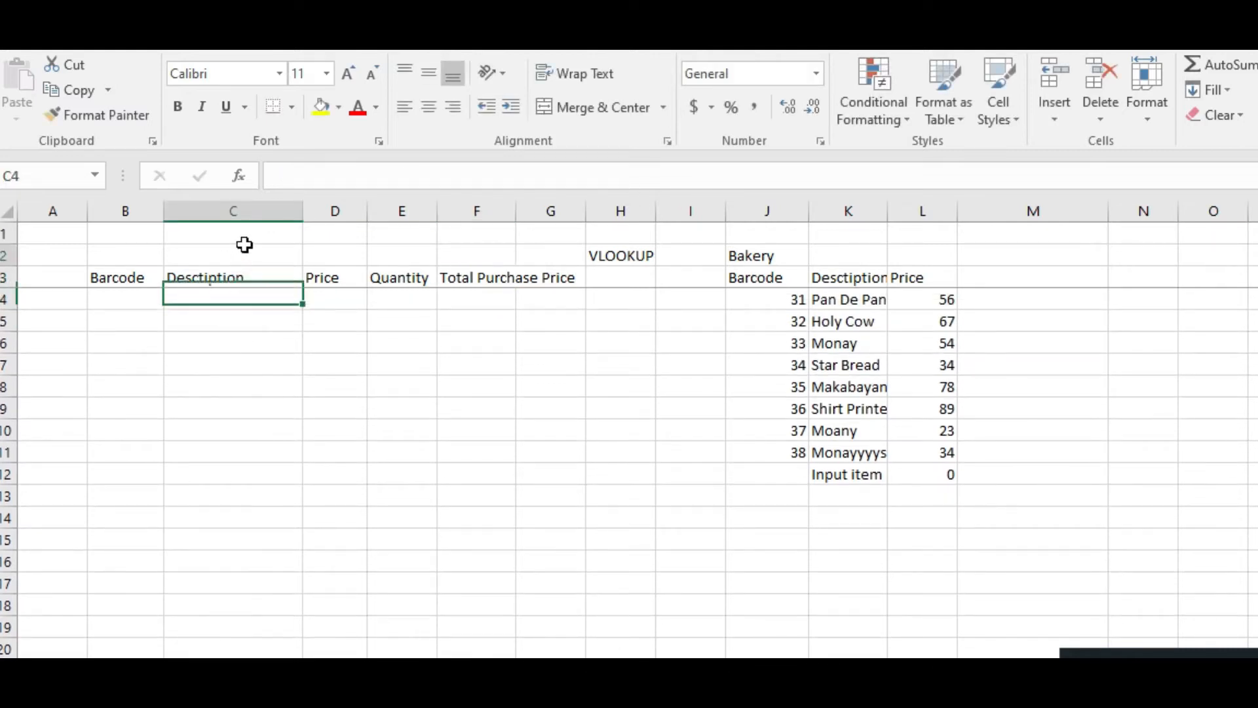
pyautogui.click(125, 300)
pyautogui.click(211, 295)
pyautogui.click(125, 302)
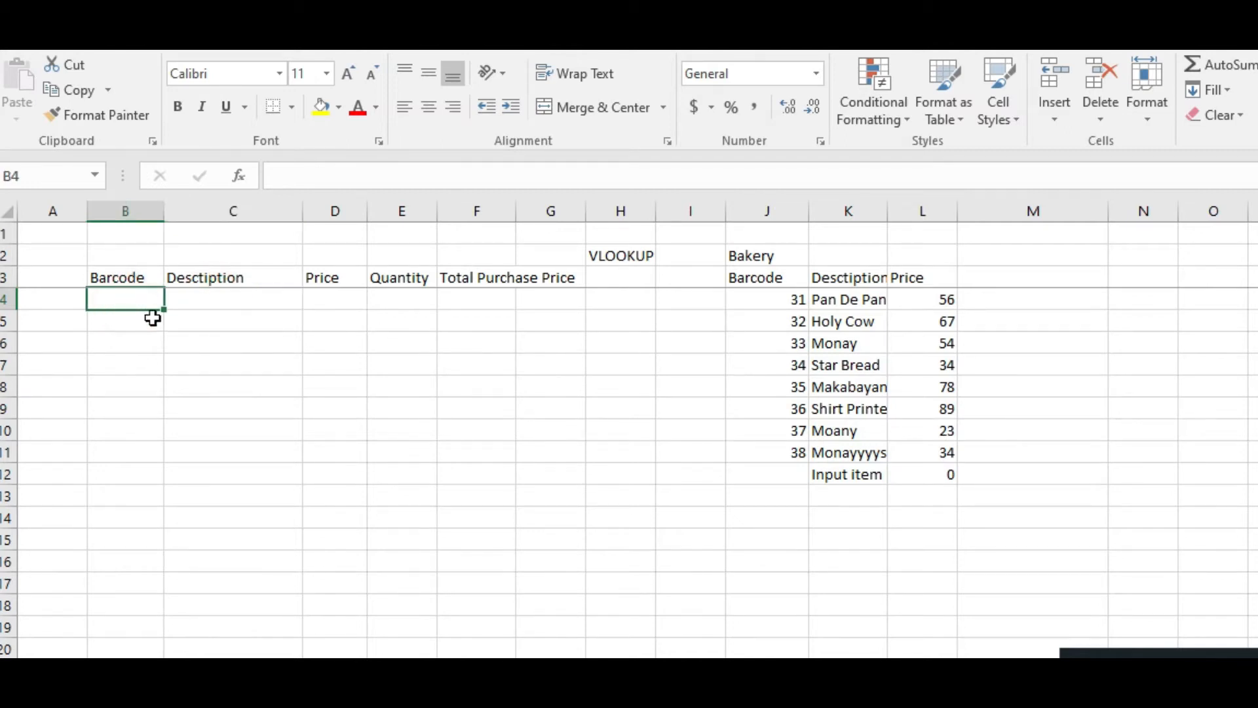
pyautogui.click(204, 304)
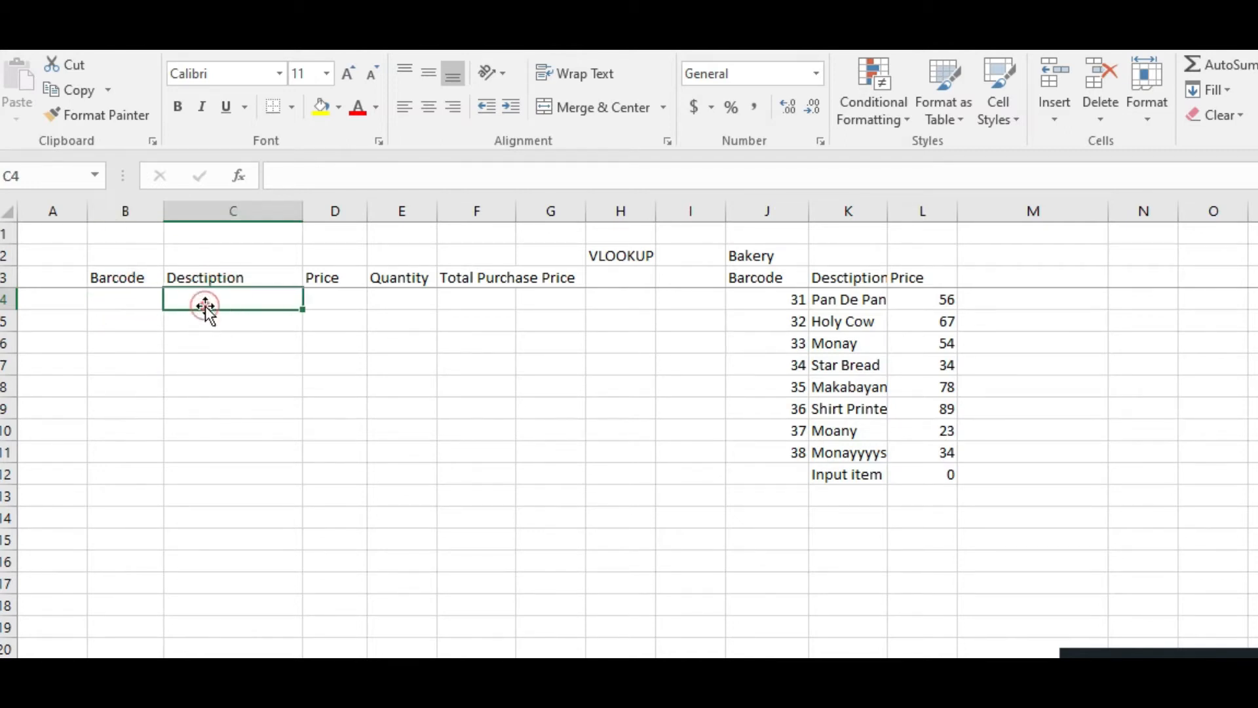
pyautogui.click(202, 276)
pyautogui.click(214, 303)
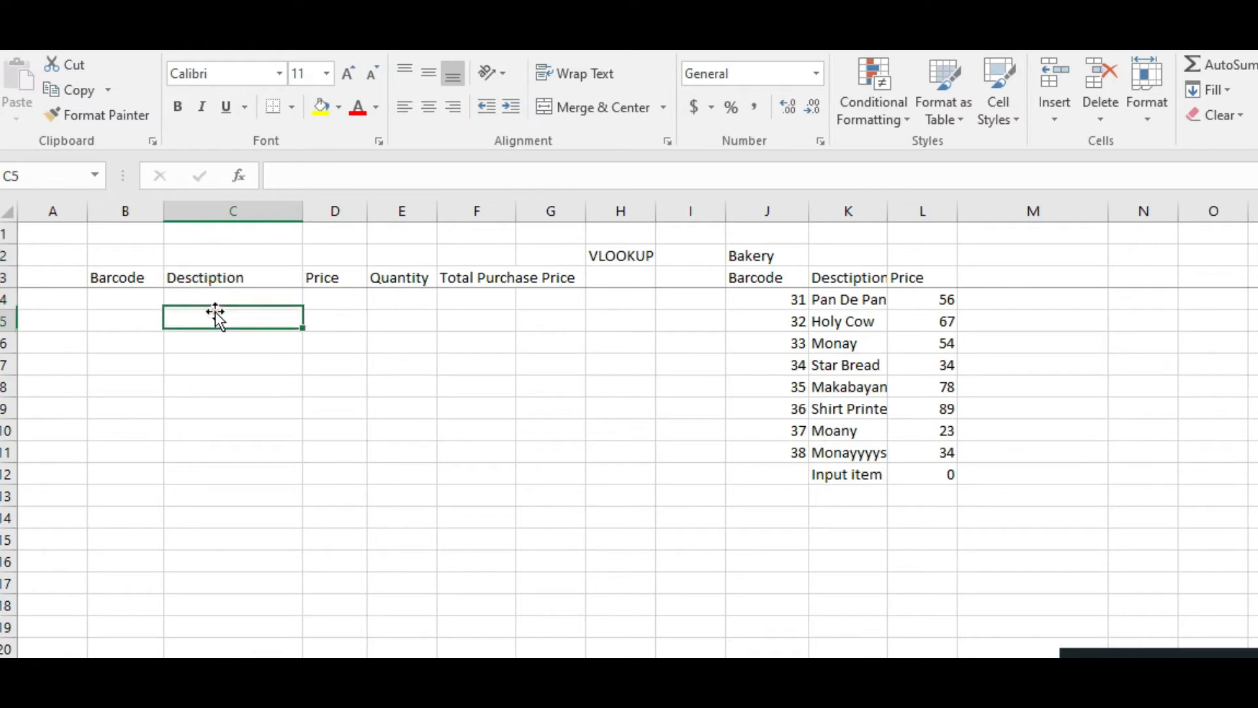
pyautogui.click(136, 298)
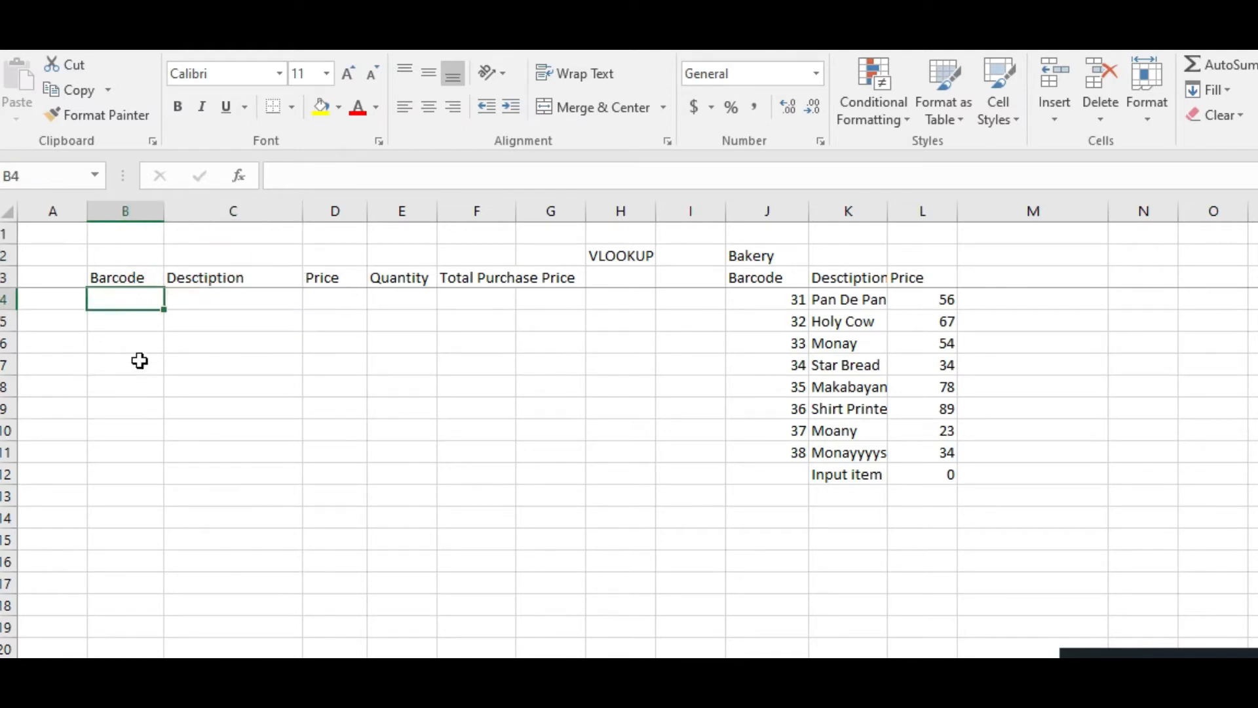
# Step: Enter a trial barcode of 1 in cell B6 and clear it again
pyautogui.click(135, 339)
pyautogui.write('1')
pyautogui.click(227, 296)
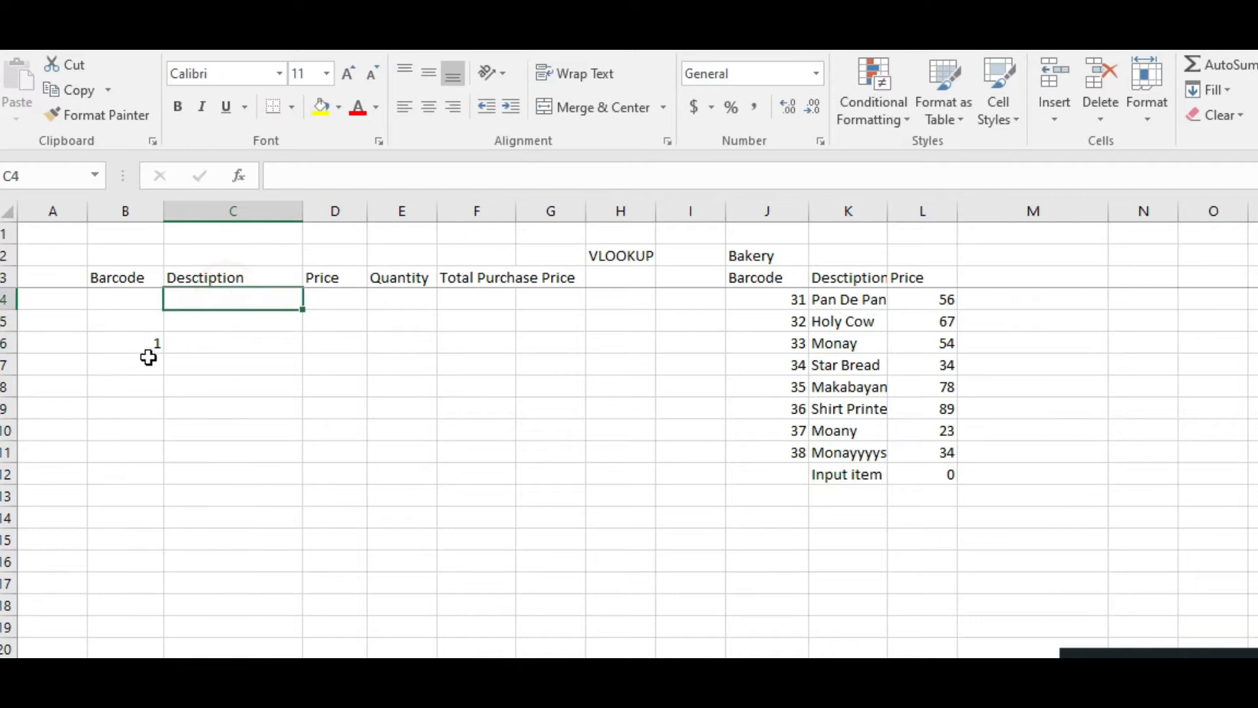
pyautogui.click(137, 339)
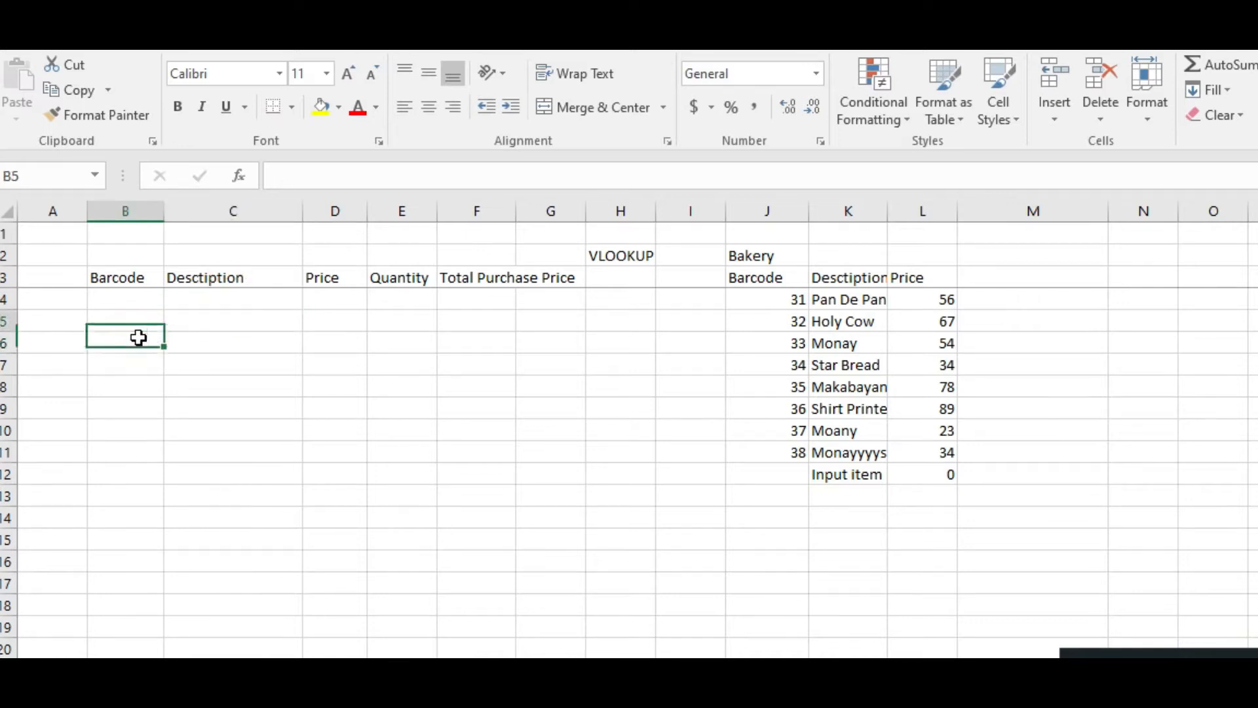
pyautogui.press('Up')
pyautogui.press('Right')
pyautogui.press('Up')
pyautogui.press('Right')
pyautogui.press('Down')
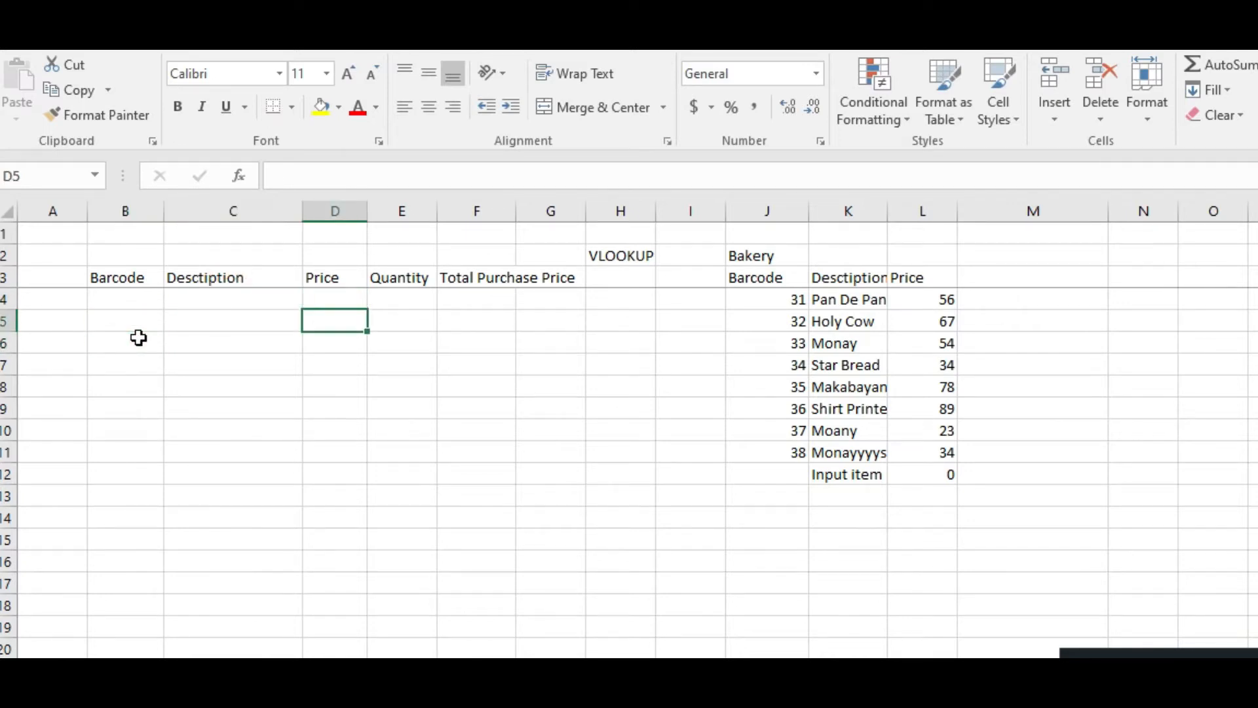
pyautogui.press('Right')
pyautogui.press('Up')
pyautogui.press('Left')
pyautogui.press('Left')
pyautogui.press('Left')
pyautogui.press('Right')
pyautogui.press('Right')
pyautogui.press('Right')
pyautogui.press('Left')
pyautogui.press('Left')
pyautogui.press('Left')
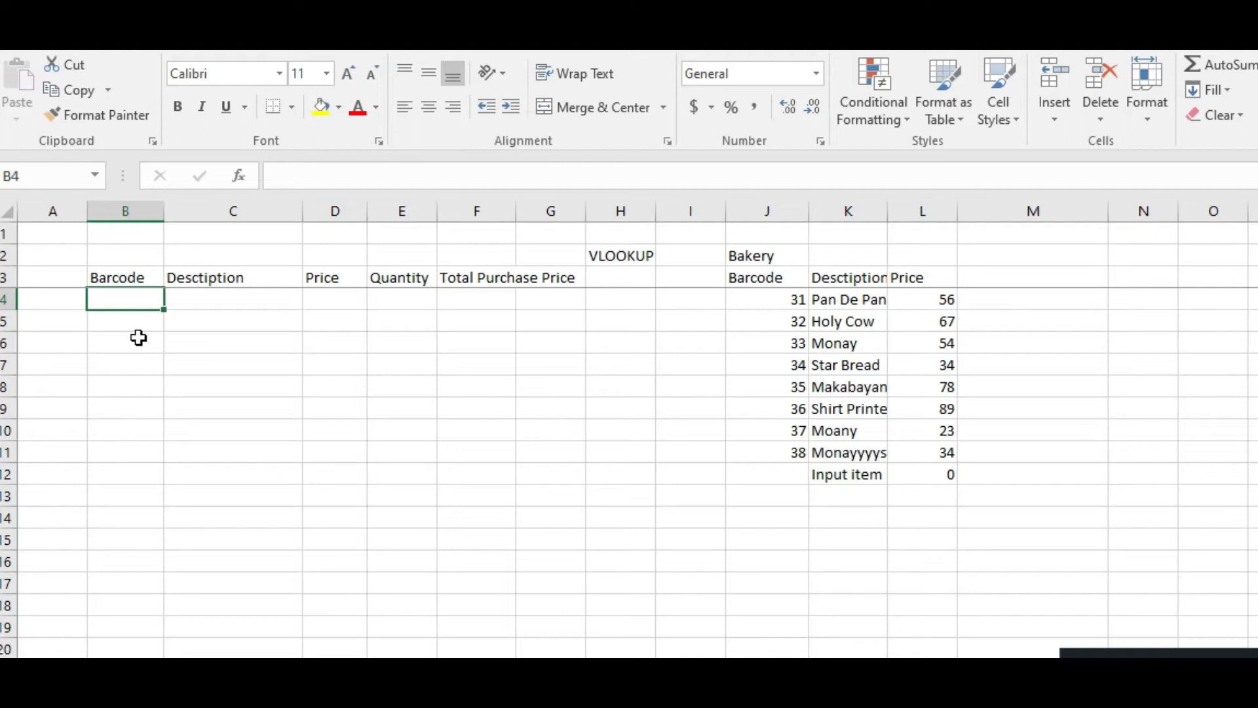
pyautogui.press('Right')
pyautogui.press('Right')
pyautogui.press('Right')
pyautogui.press('Left')
# Step: Highlight the Quantity header in E3 and the Barcode header in B3 with a yellow fill
pyautogui.press('Up')
pyautogui.press('Right')
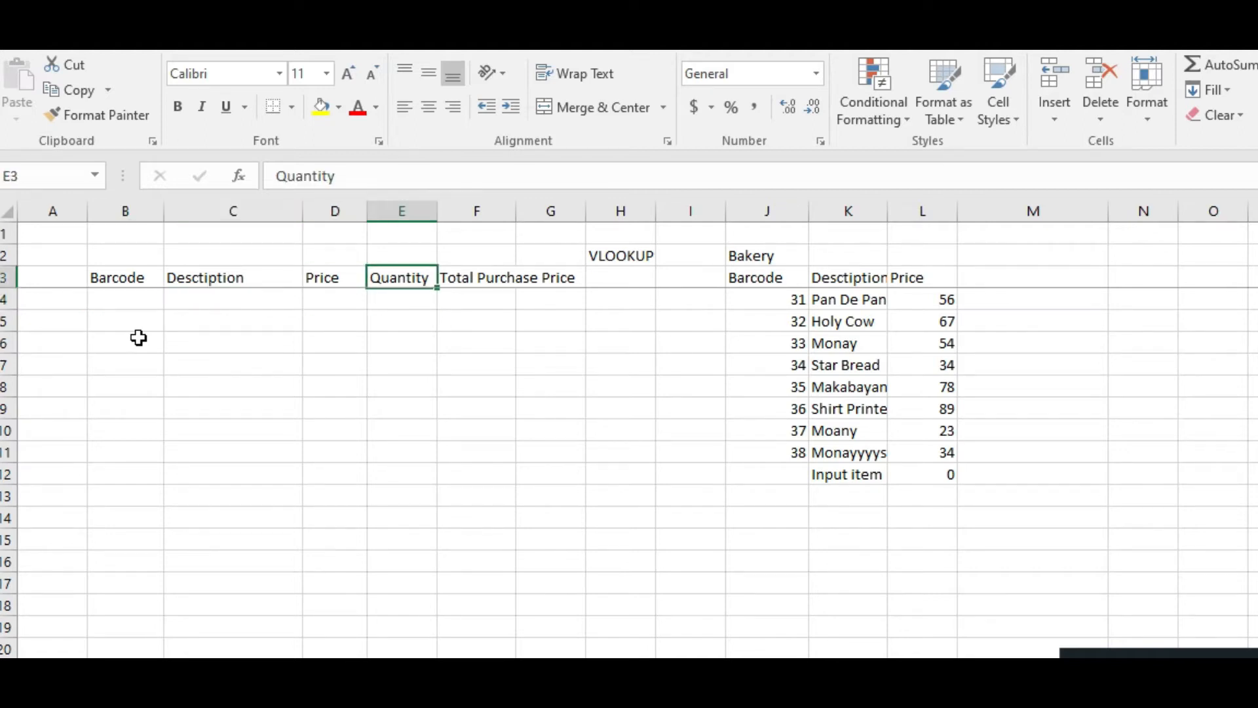
pyautogui.click(320, 113)
pyautogui.click(120, 281)
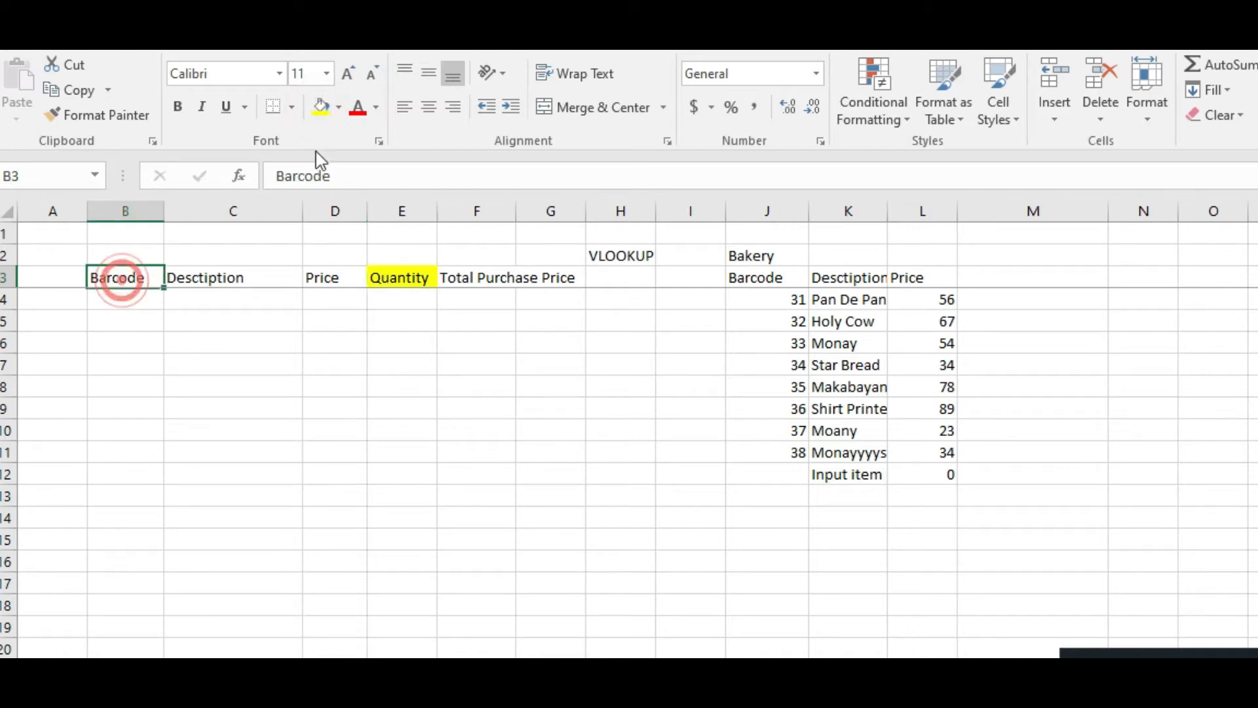
pyautogui.click(321, 114)
pyautogui.click(407, 472)
pyautogui.click(399, 331)
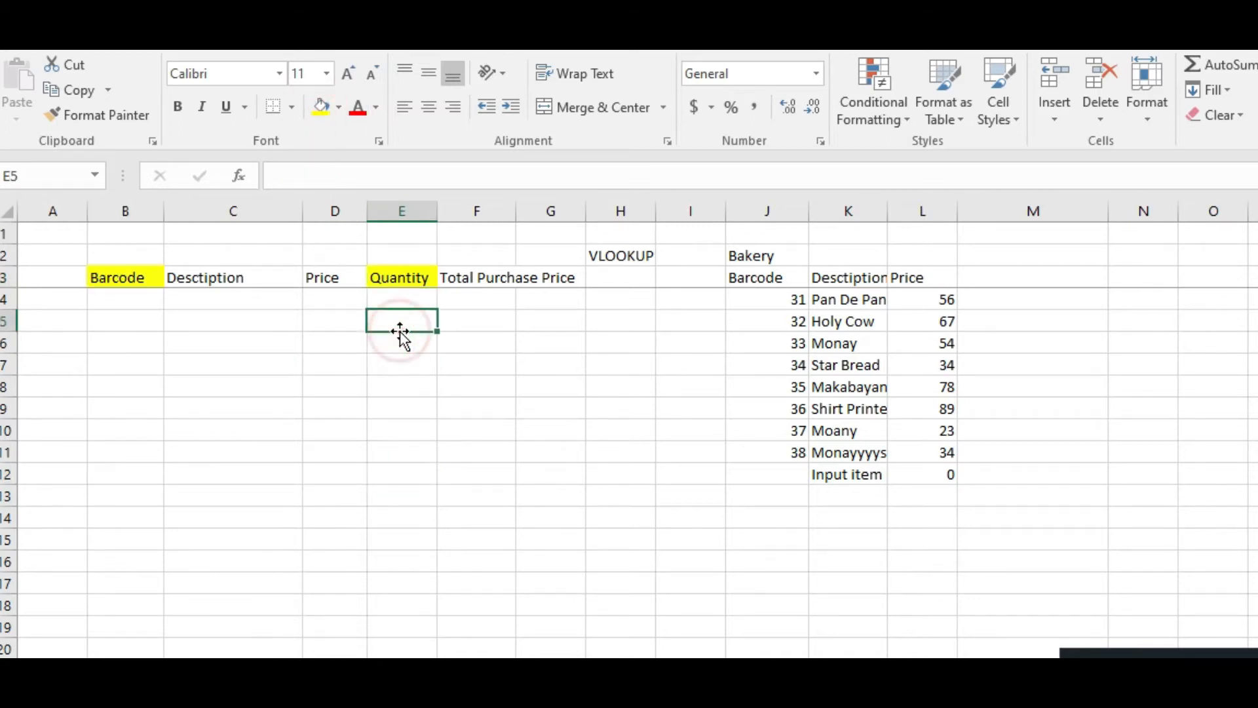
pyautogui.click(470, 302)
pyautogui.moveTo(478, 281); pyautogui.dragTo(478, 475)
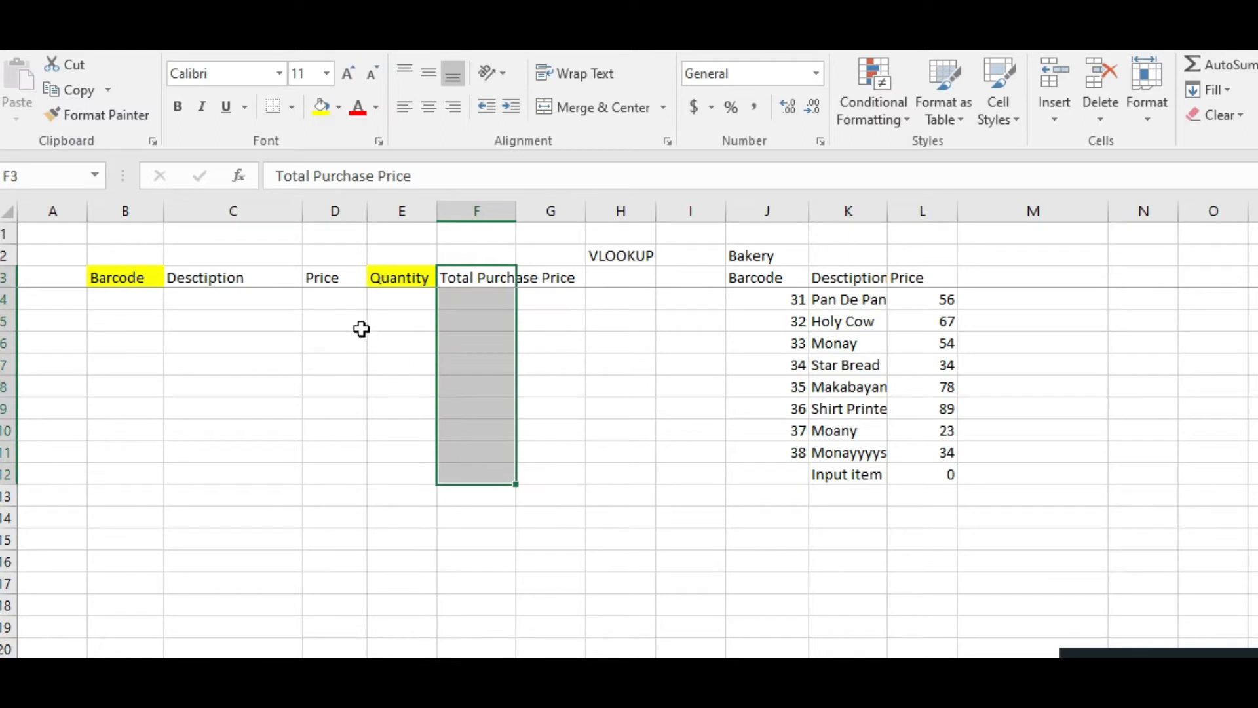
pyautogui.moveTo(333, 281); pyautogui.dragTo(338, 473)
pyautogui.doubleClick(229, 282)
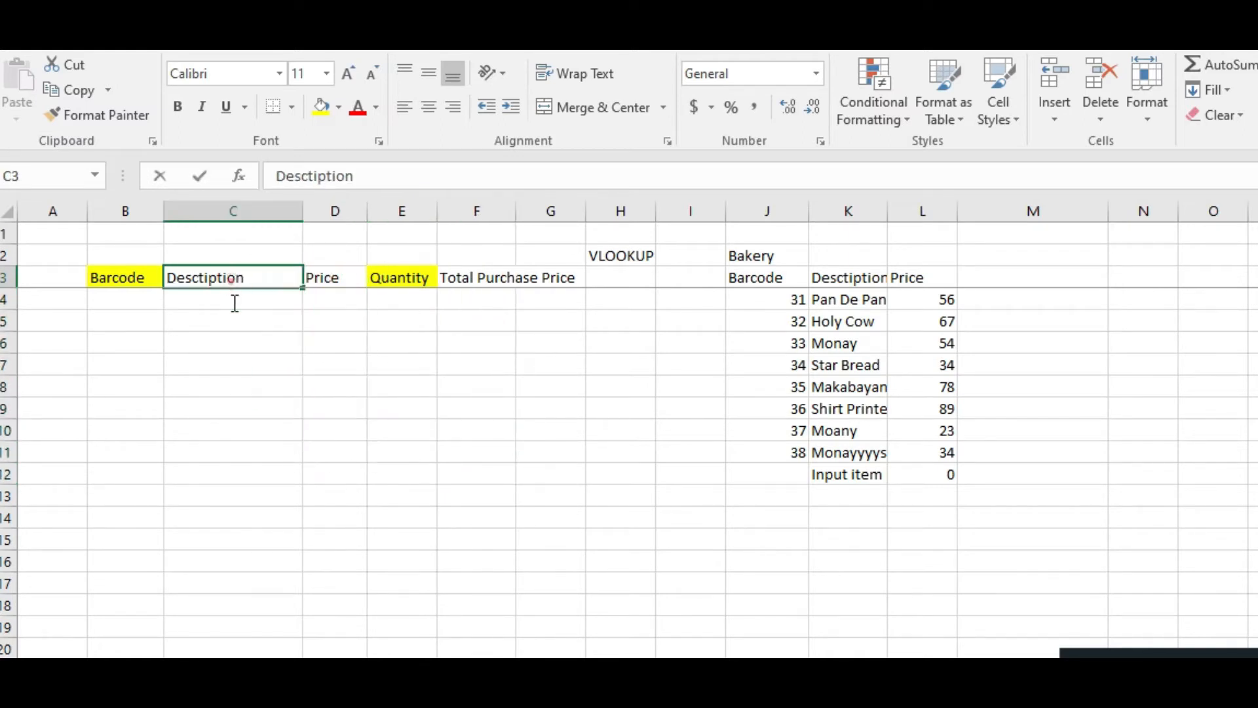
pyautogui.click(247, 340)
pyautogui.click(315, 256)
pyautogui.click(397, 296)
pyautogui.click(416, 429)
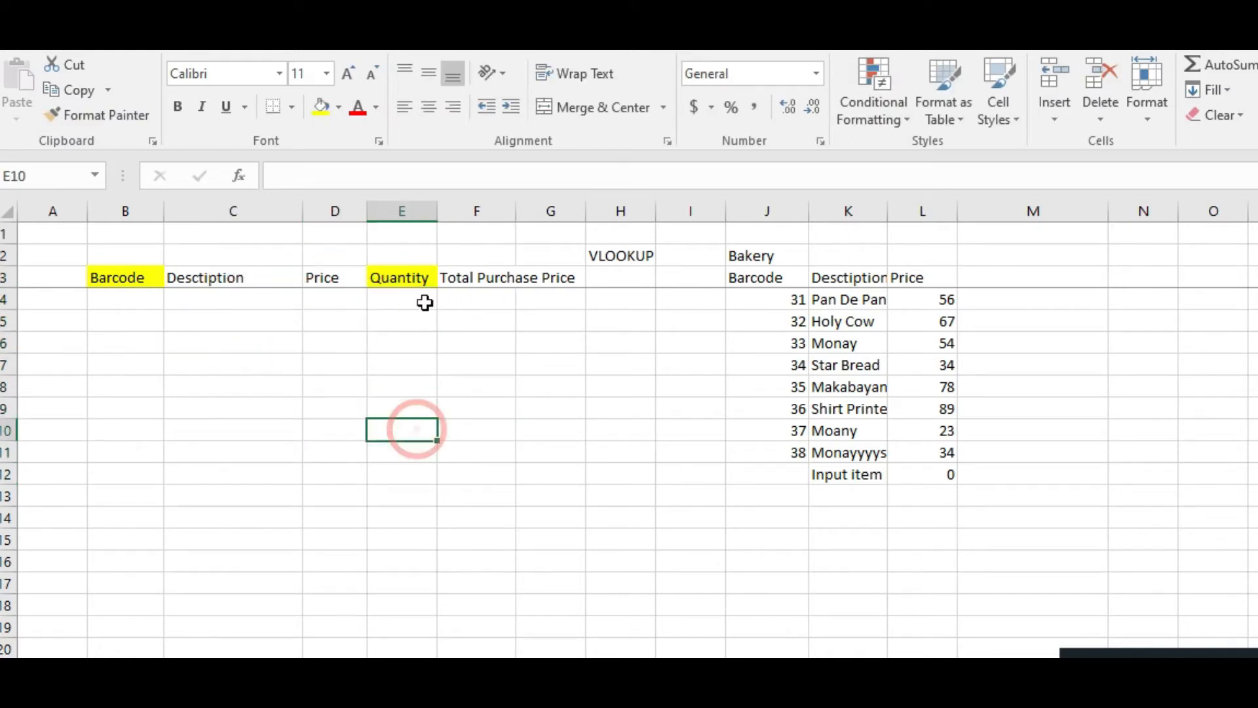
pyautogui.click(135, 303)
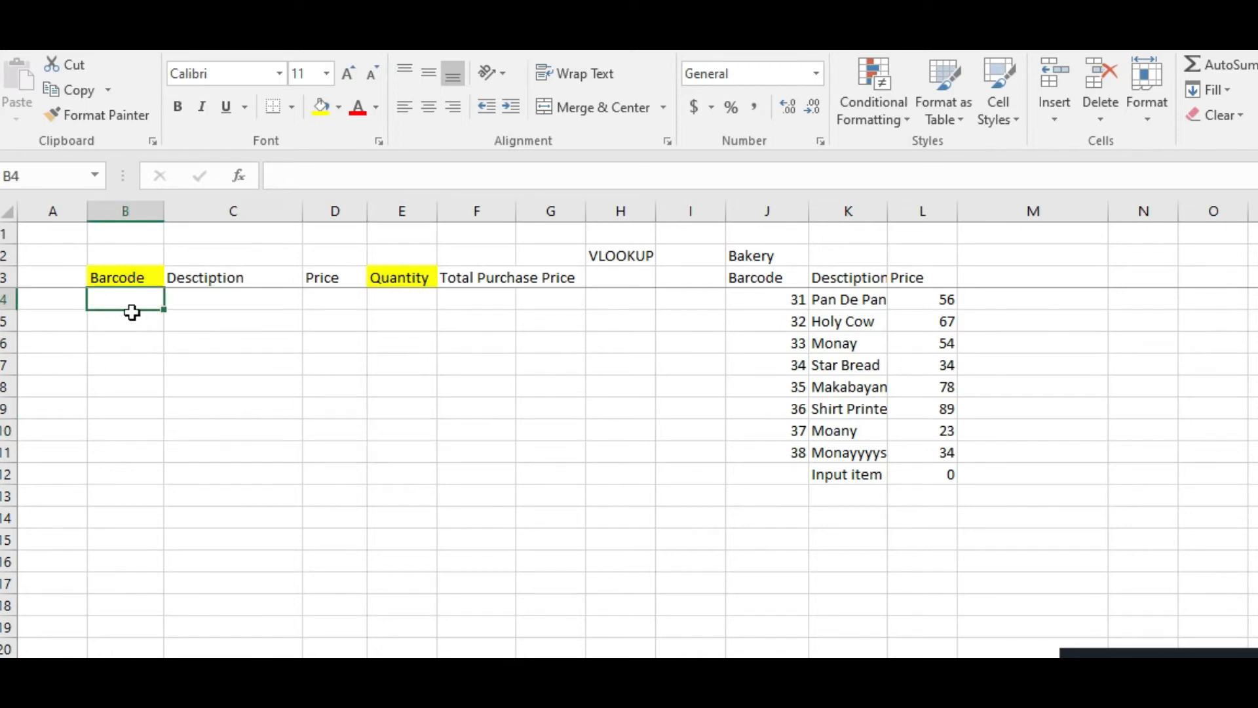
# Step: Select cell C4 directly below the Desctiption header
pyautogui.click(235, 279)
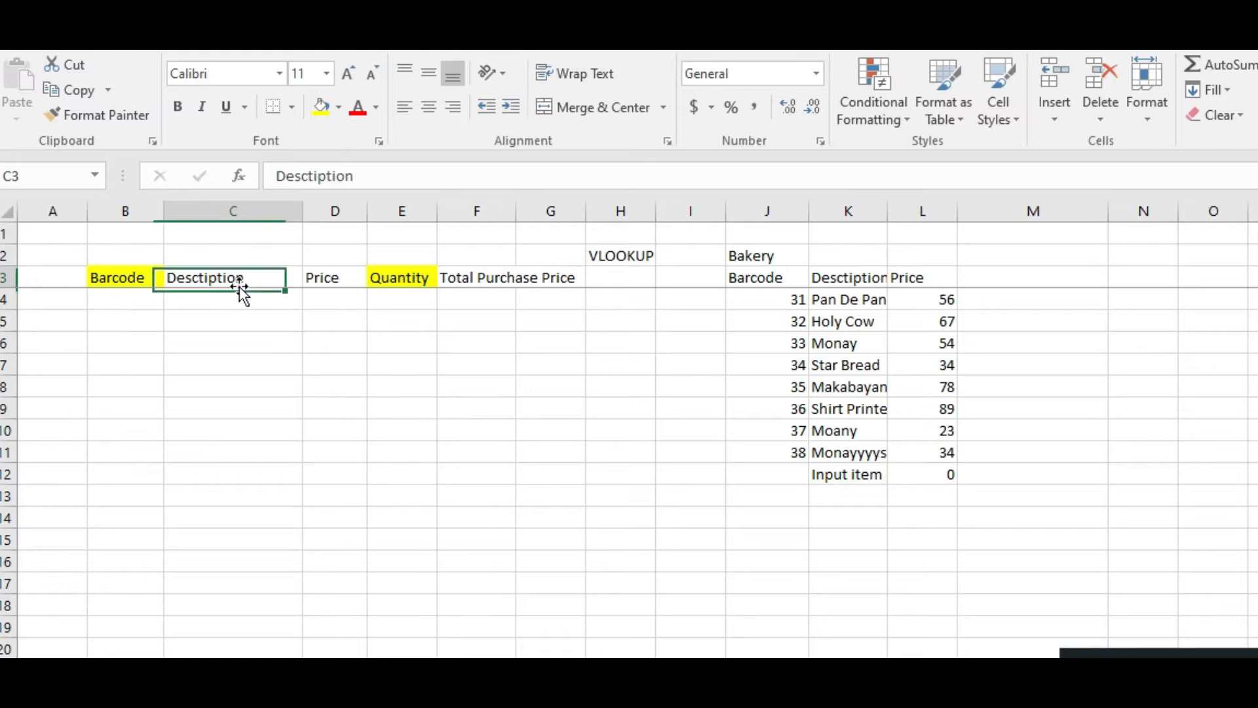
pyautogui.press('Tab')
pyautogui.press('Return')
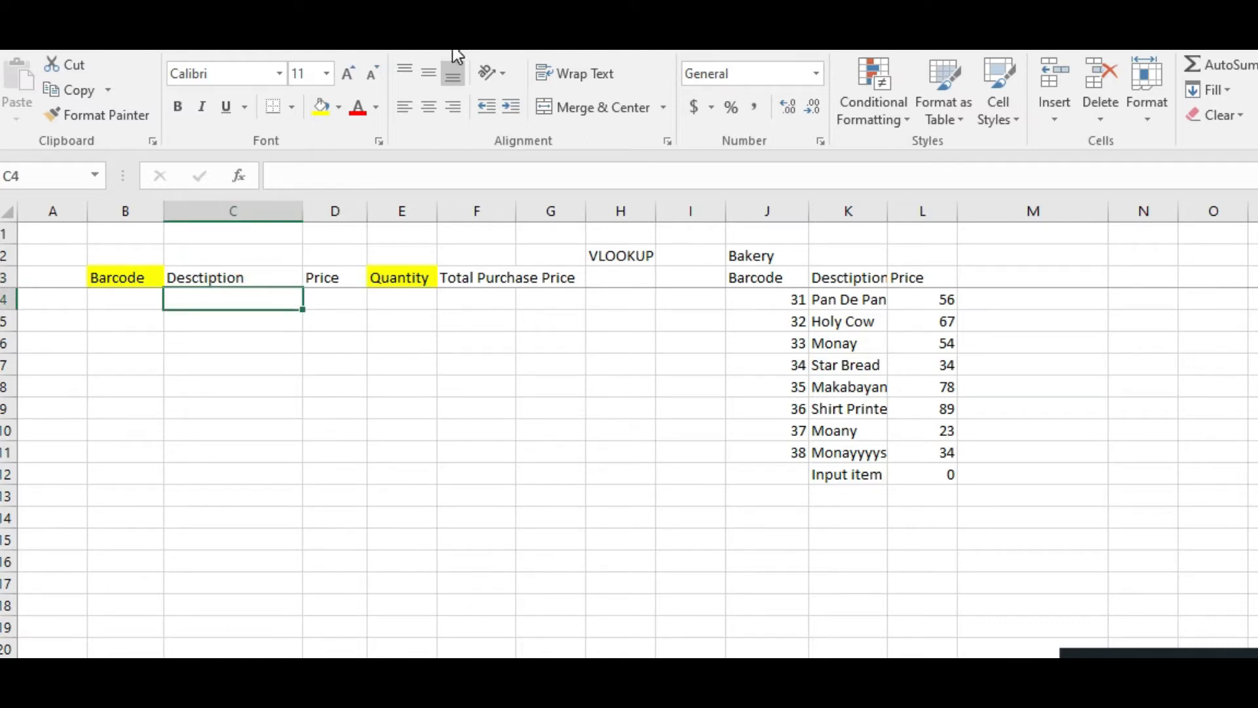
pyautogui.write('vlookup')
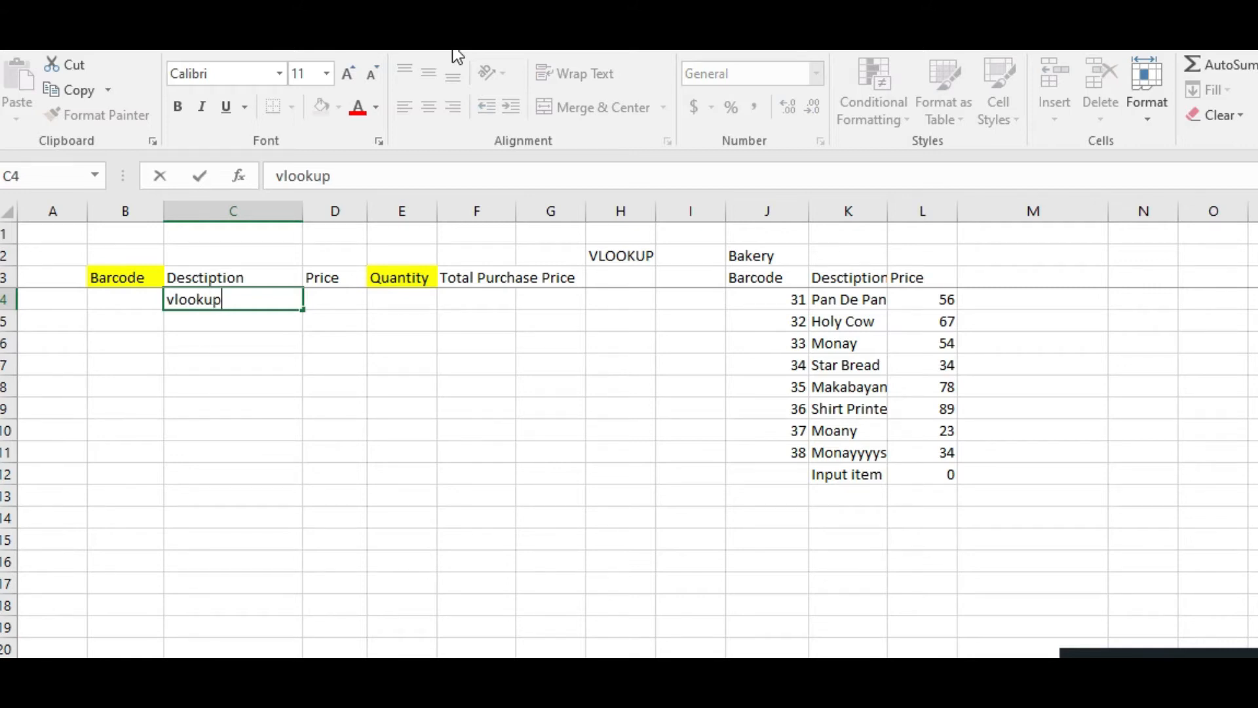
pyautogui.press('BackSpace')
pyautogui.press('BackSpace')
pyautogui.press('BackSpace')
pyautogui.press('BackSpace')
pyautogui.press('BackSpace')
pyautogui.press('BackSpace')
pyautogui.press('BackSpace')
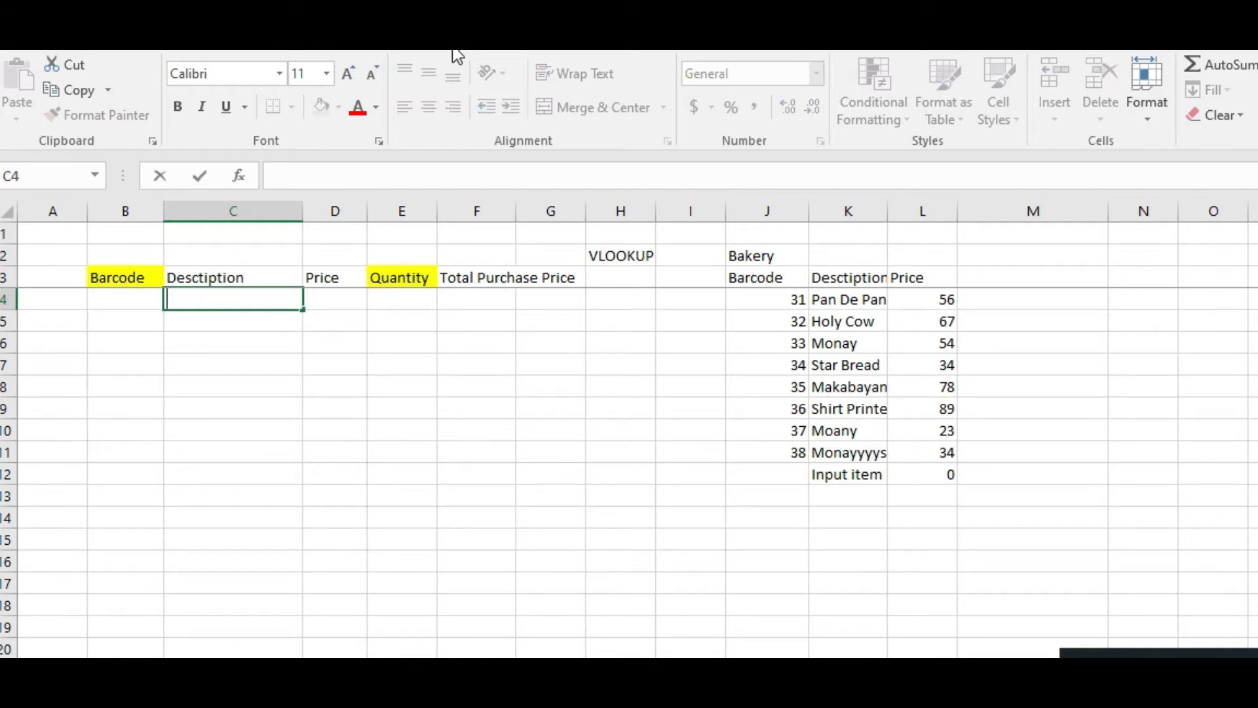
# Step: Enter =VLOOKUP(B4,J3:K12,2,FALSE) in C4 to look up the description by barcode with an exact match
pyautogui.write('=vlookup(')
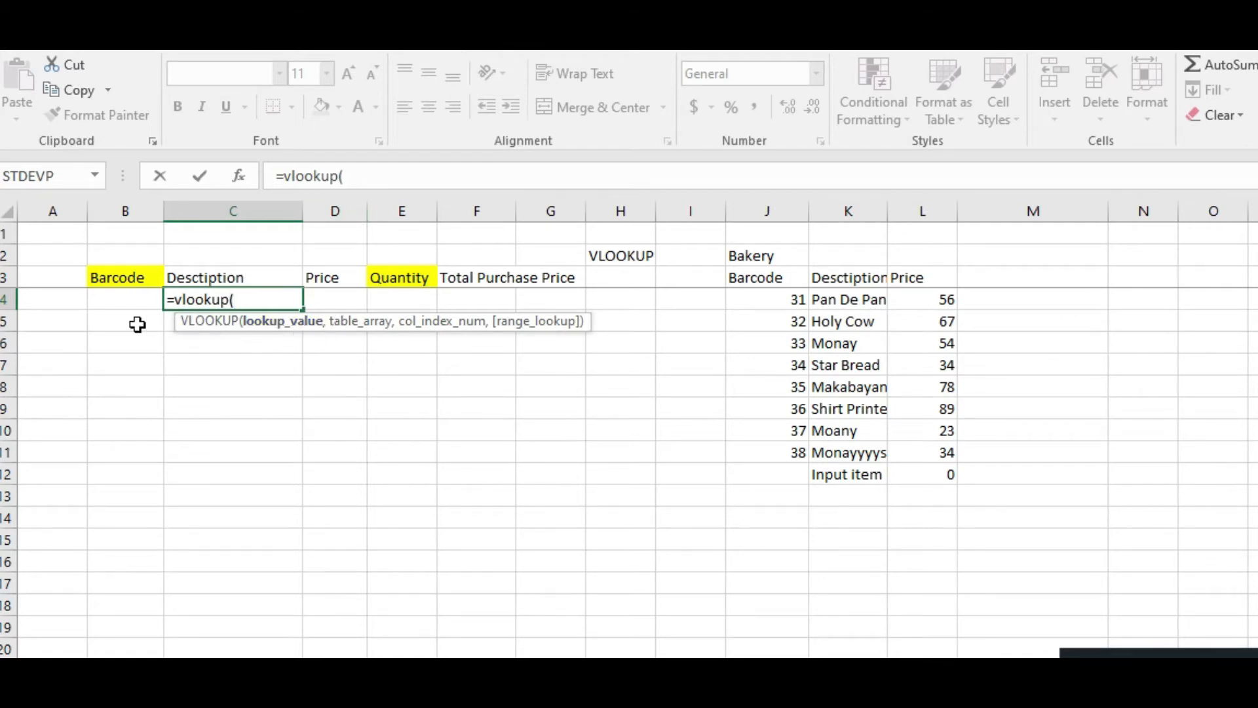
pyautogui.click(129, 301)
pyautogui.write(',')
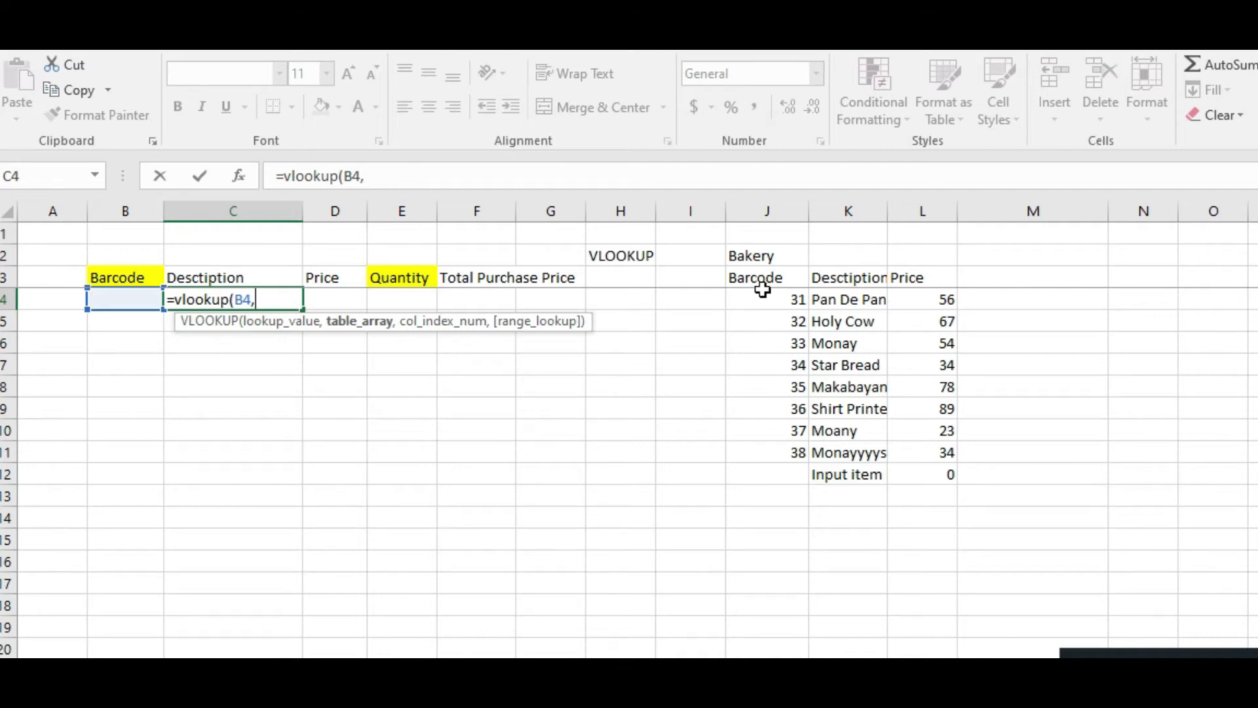
pyautogui.moveTo(762, 276); pyautogui.dragTo(826, 464)
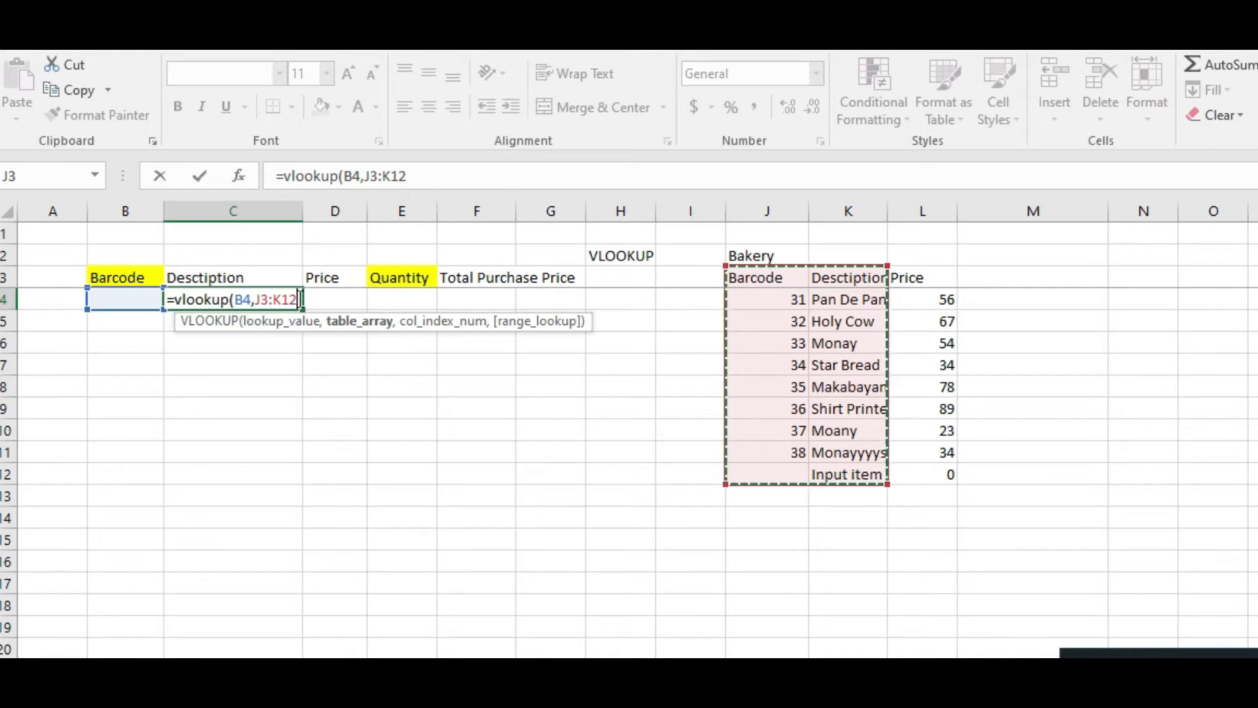
pyautogui.write(',2')
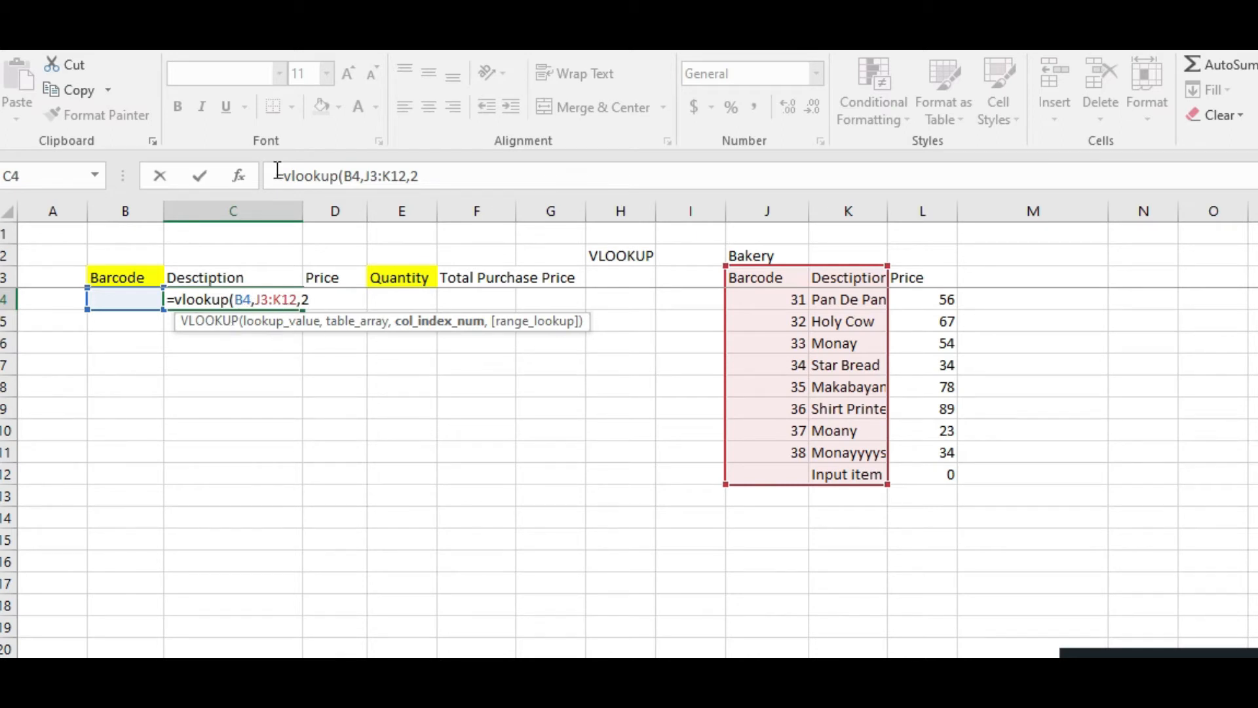
pyautogui.write(',')
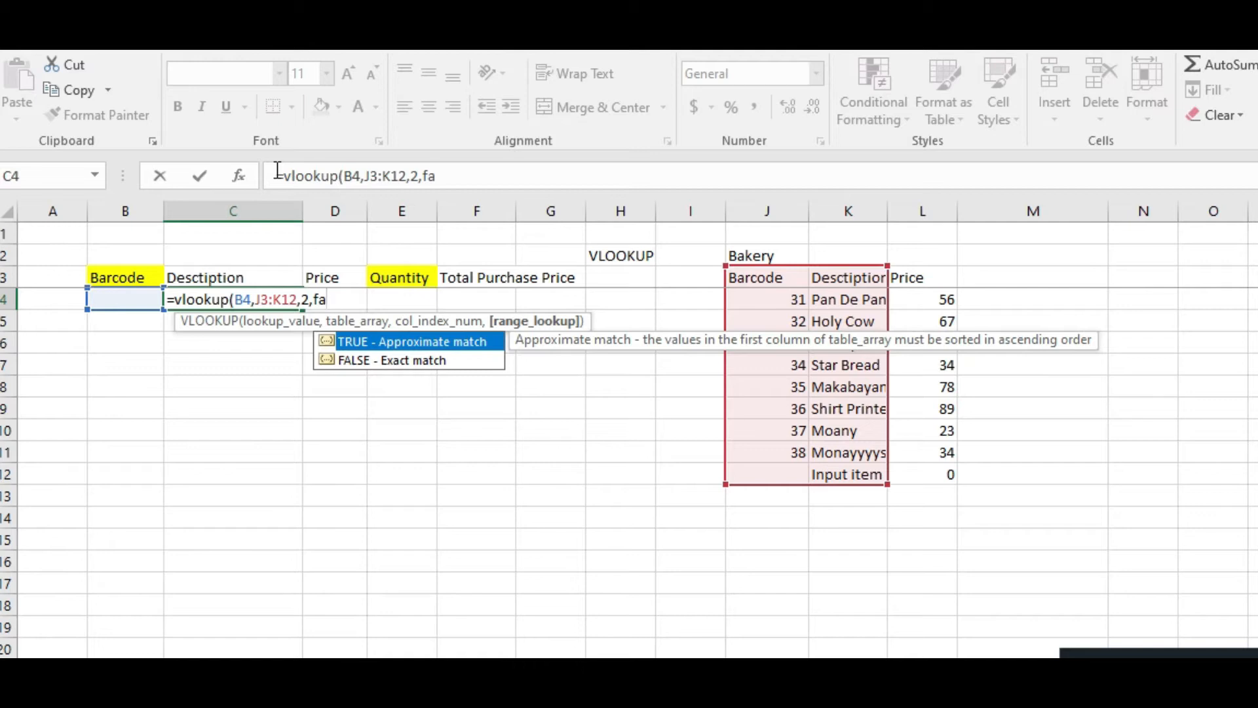
pyautogui.write('fa')
pyautogui.doubleClick(371, 359)
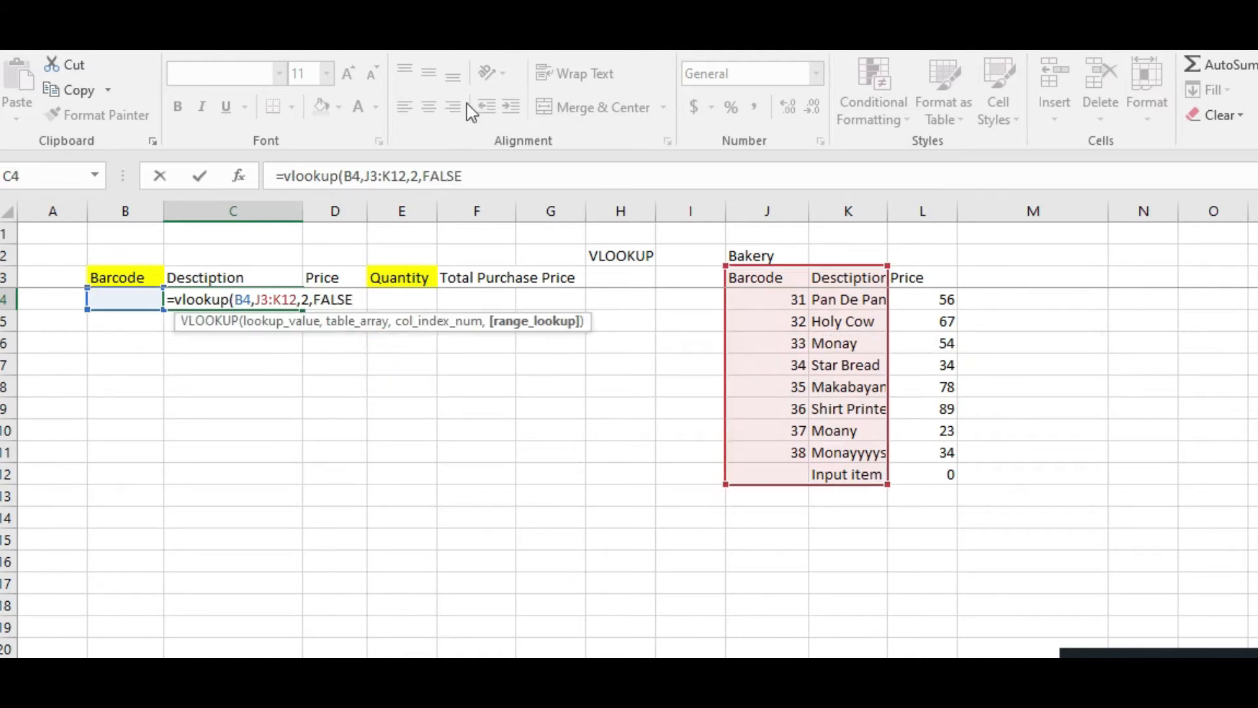
pyautogui.press('Return')
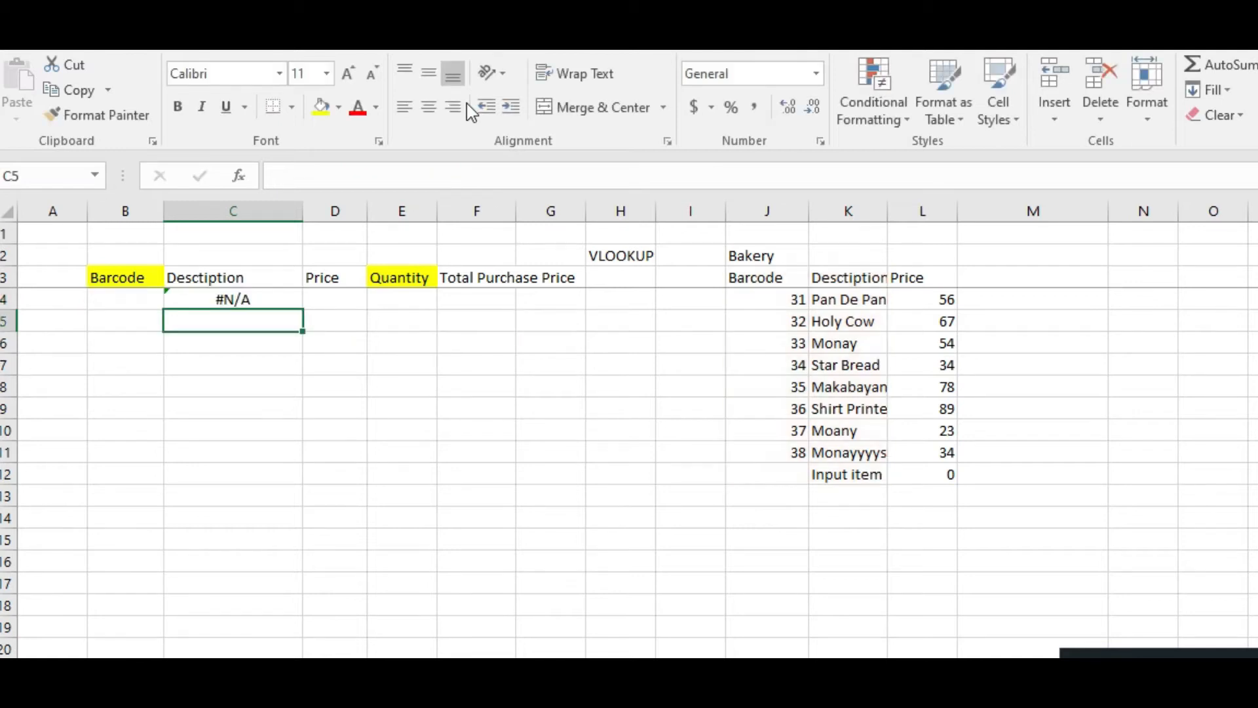
# Step: Copy the VLOOKUP formula from C4 to C5:C11
pyautogui.press('Up')
pyautogui.press('Down')
pyautogui.press('Up')
pyautogui.hotkey('ctrl', 'c')
pyautogui.press('Down')
pyautogui.hotkey('shift', 'Down')
pyautogui.hotkey('shift', 'Down')
pyautogui.hotkey('shift', 'Down')
pyautogui.hotkey('shift', 'Down')
pyautogui.hotkey('shift', 'Down')
pyautogui.hotkey('shift', 'Down')
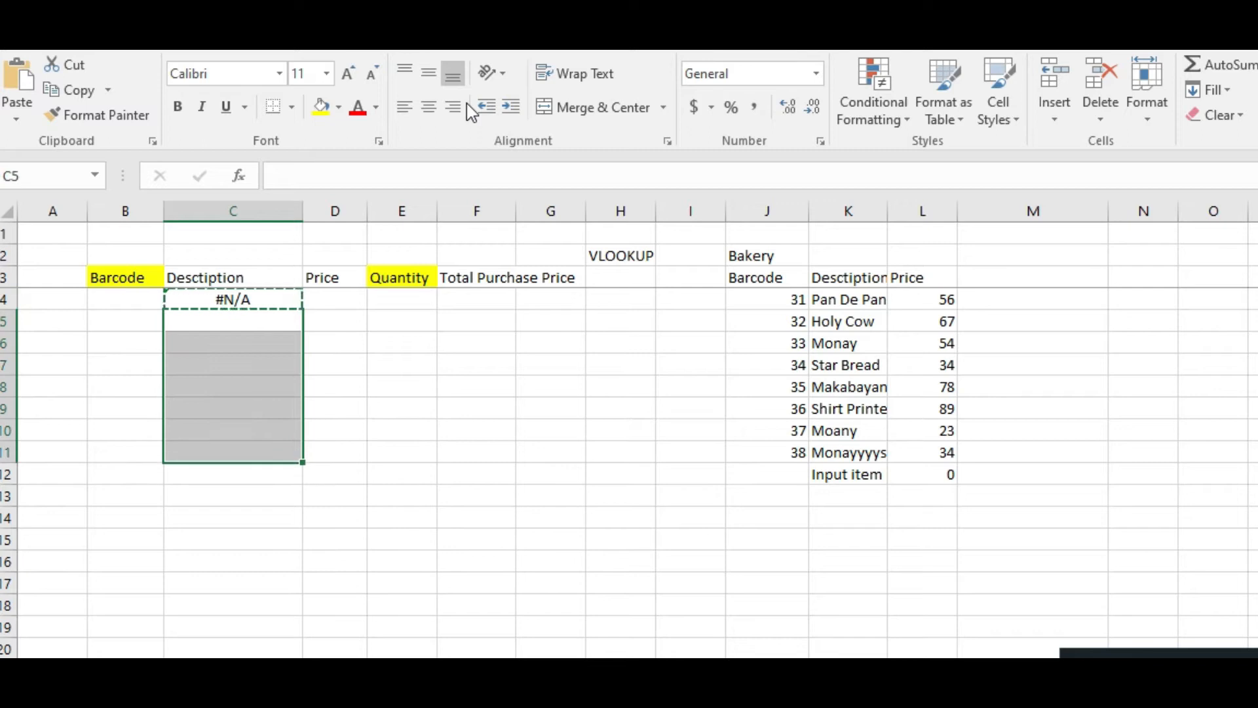
pyautogui.hotkey('ctrl', 'v')
# Step: Enter a trial barcode of 1 in cell B4 and clear it again
pyautogui.press('Up')
pyautogui.press('Up')
pyautogui.press('Down')
pyautogui.press('Right')
pyautogui.press('Down')
pyautogui.press('Up')
pyautogui.press('Left')
pyautogui.press('Left')
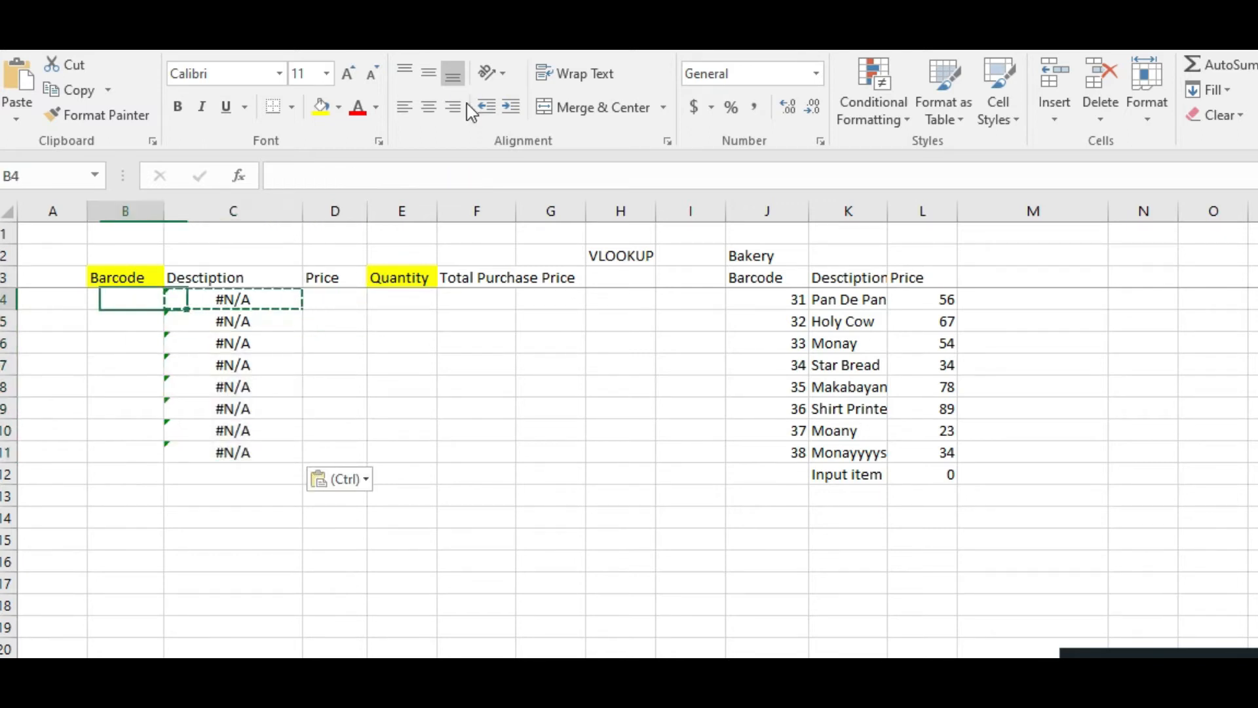
pyautogui.write('1')
pyautogui.press('Return')
pyautogui.press('Up')
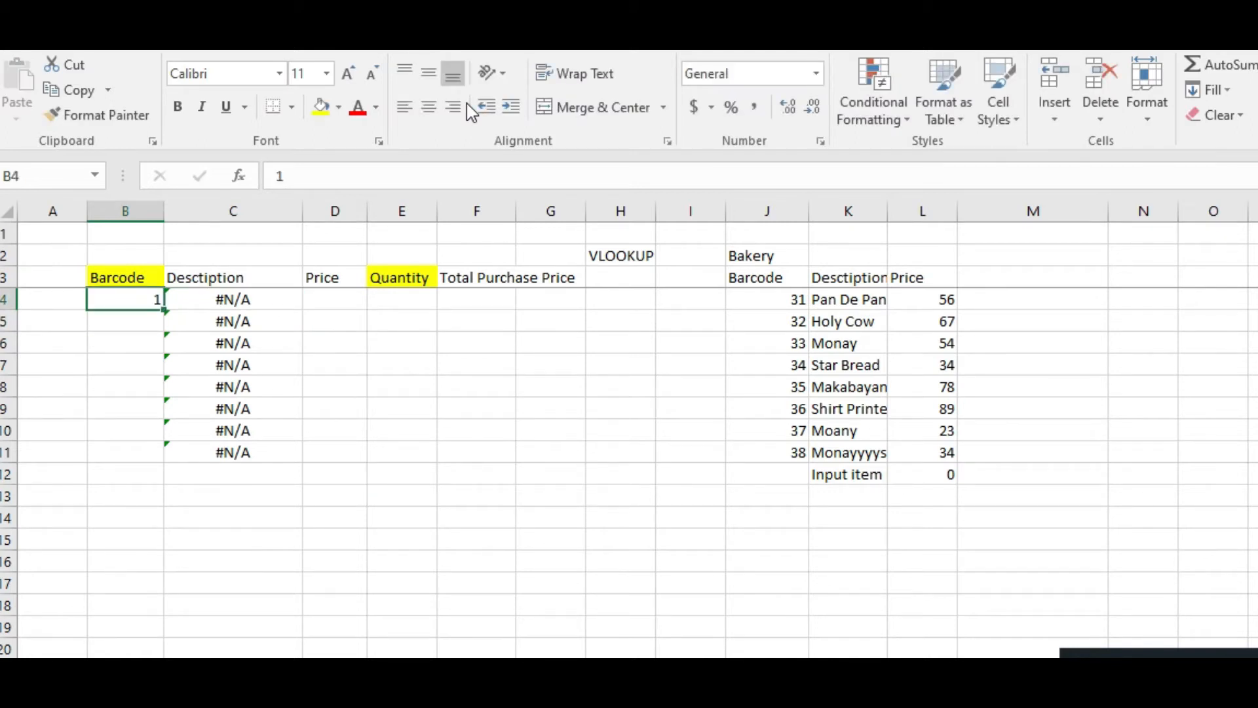
pyautogui.press('Delete')
# Step: Try barcode 2 in B4 and replace it with barcode 31
pyautogui.press('Down')
pyautogui.press('Up')
pyautogui.write('2')
pyautogui.press('Return')
pyautogui.press('Up')
pyautogui.press('BackSpace')
pyautogui.write('31')
pyautogui.press('Return')
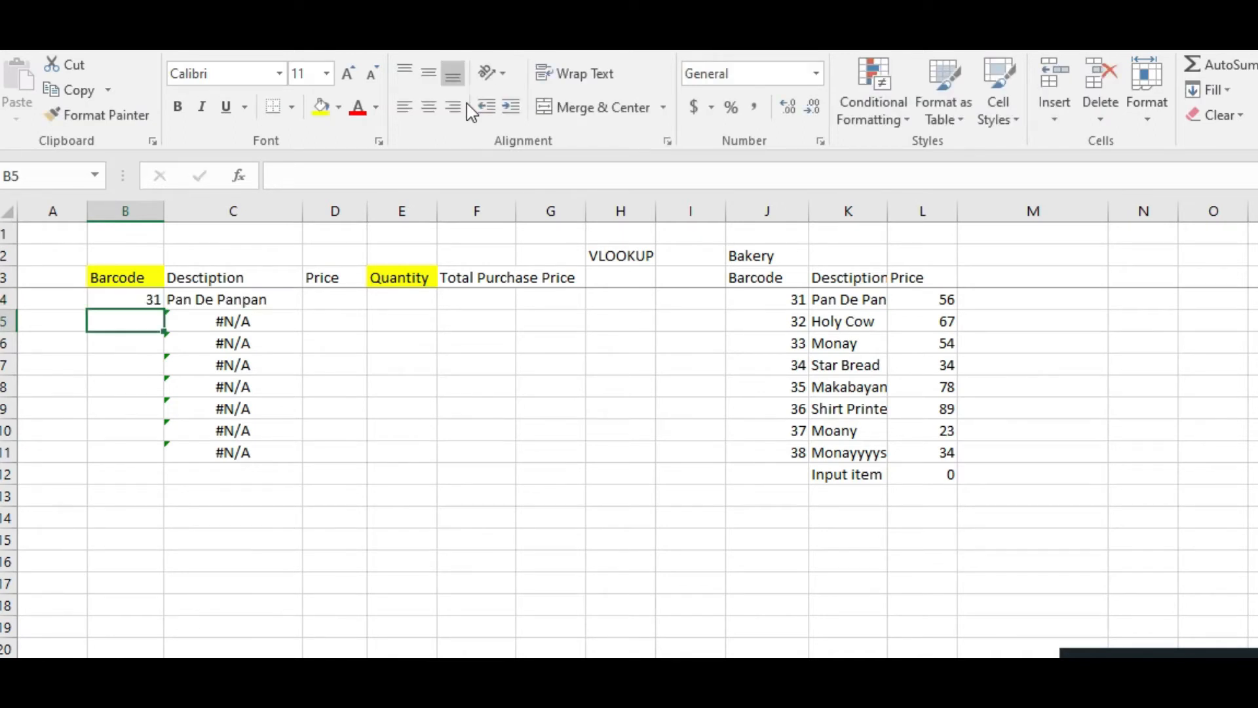
# Step: Examine the lookup formula in C4 and the neighbouring cells C5 and D4
pyautogui.press('Right')
pyautogui.press('Up')
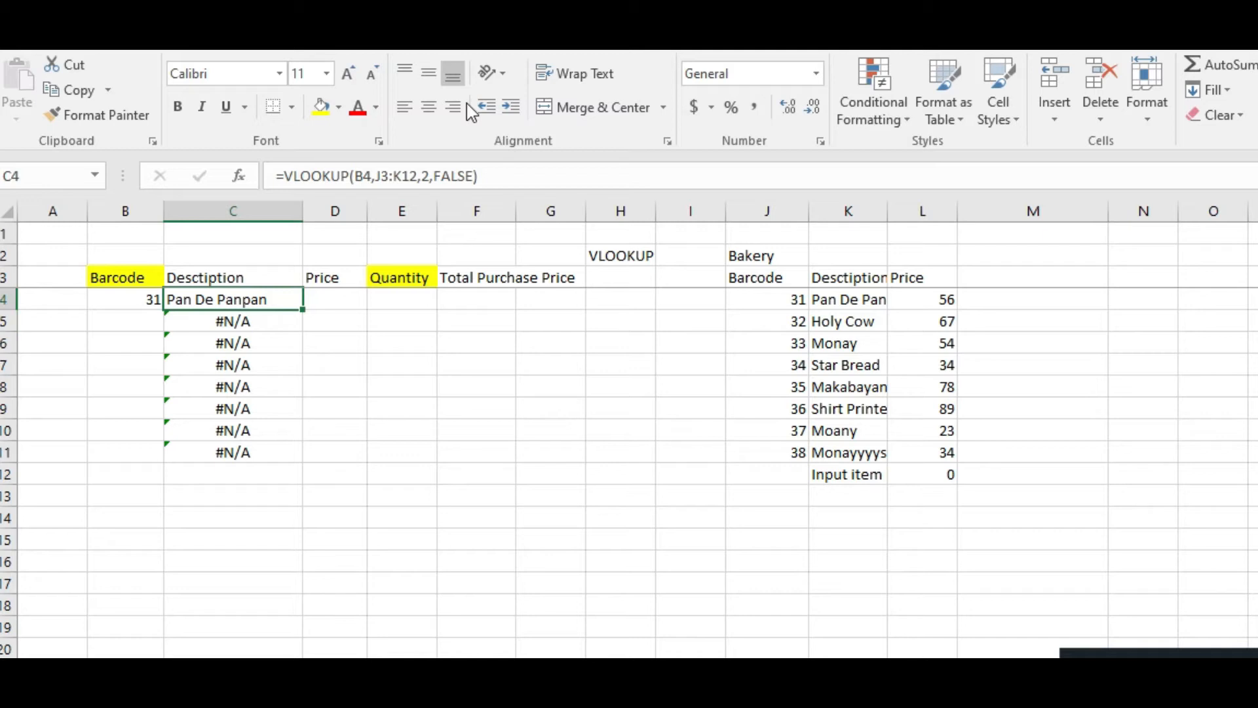
pyautogui.press('Right')
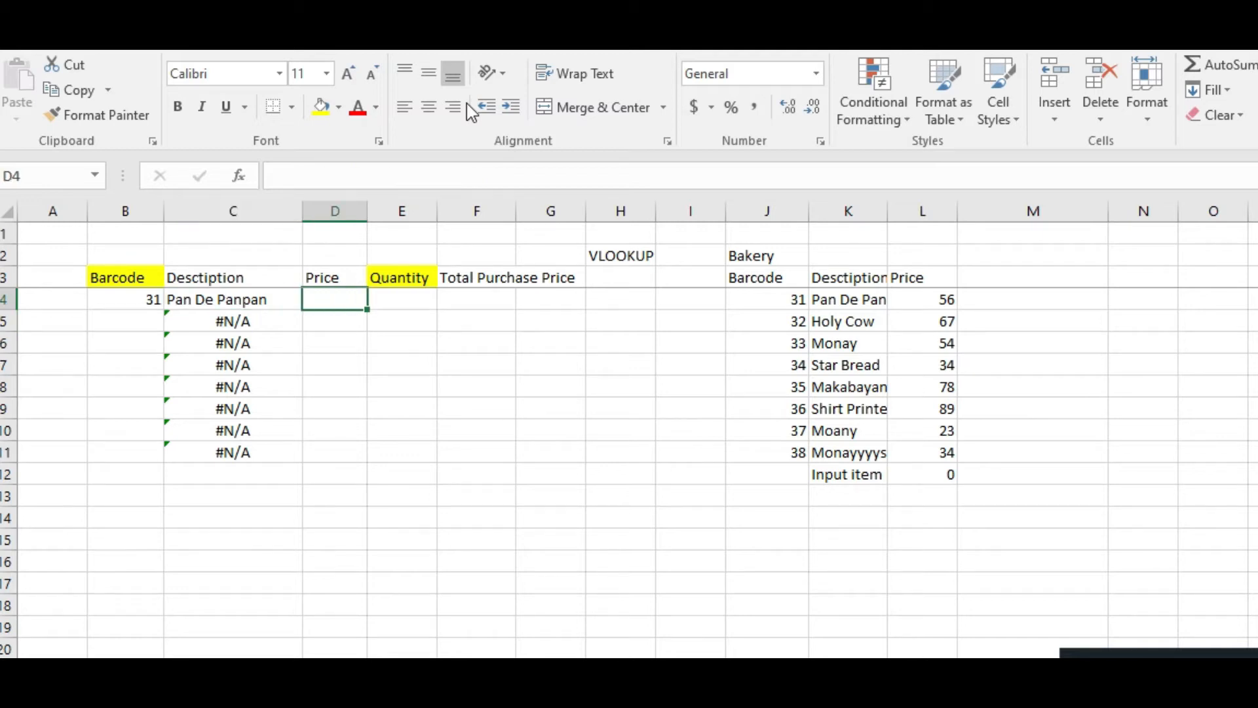
pyautogui.press('Left')
pyautogui.press('Down')
pyautogui.press('Right')
pyautogui.press('Up')
pyautogui.press('Left')
pyautogui.press('Down')
pyautogui.press('Up')
pyautogui.press('Down')
pyautogui.press('Left')
pyautogui.write('1')
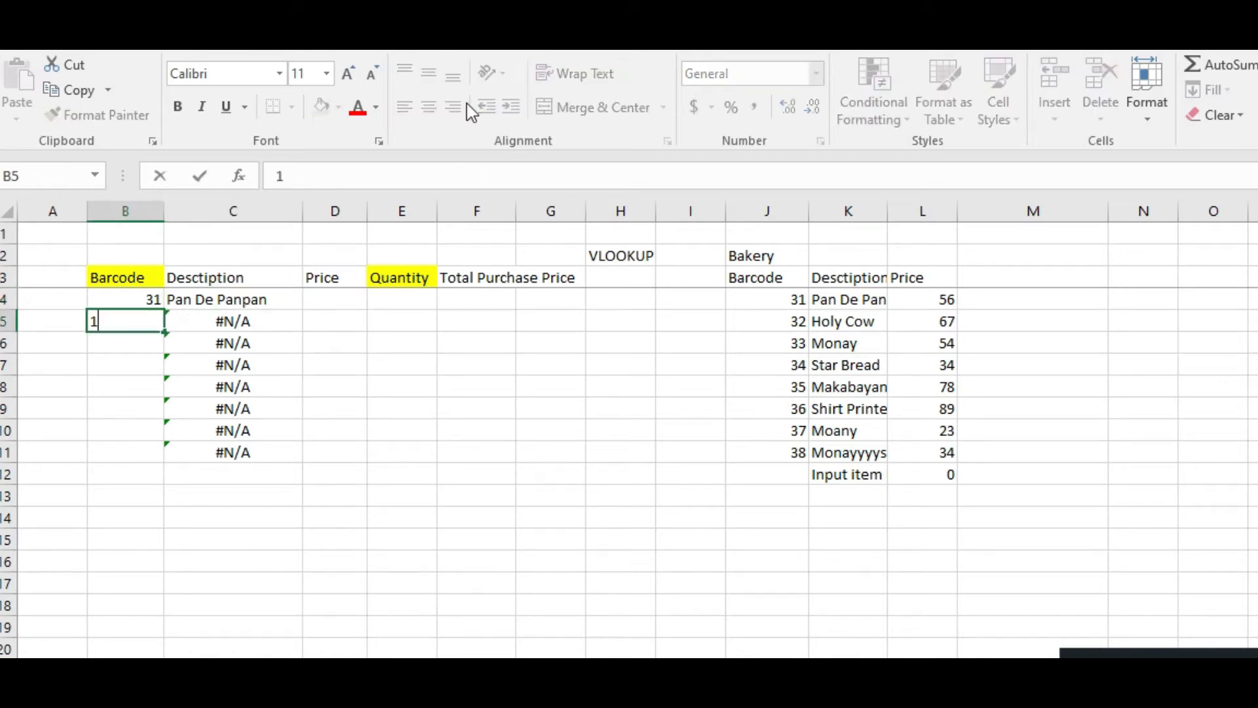
pyautogui.press('Escape')
pyautogui.press('Down')
pyautogui.press('Down')
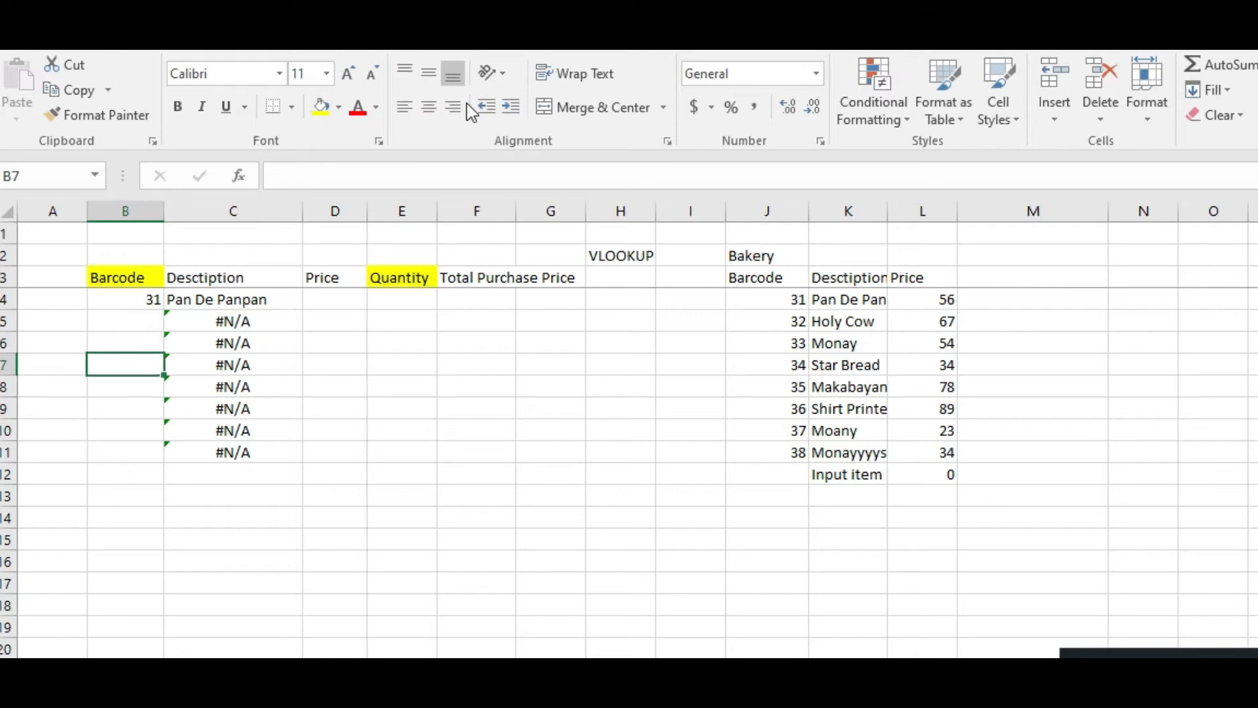
pyautogui.press('Right')
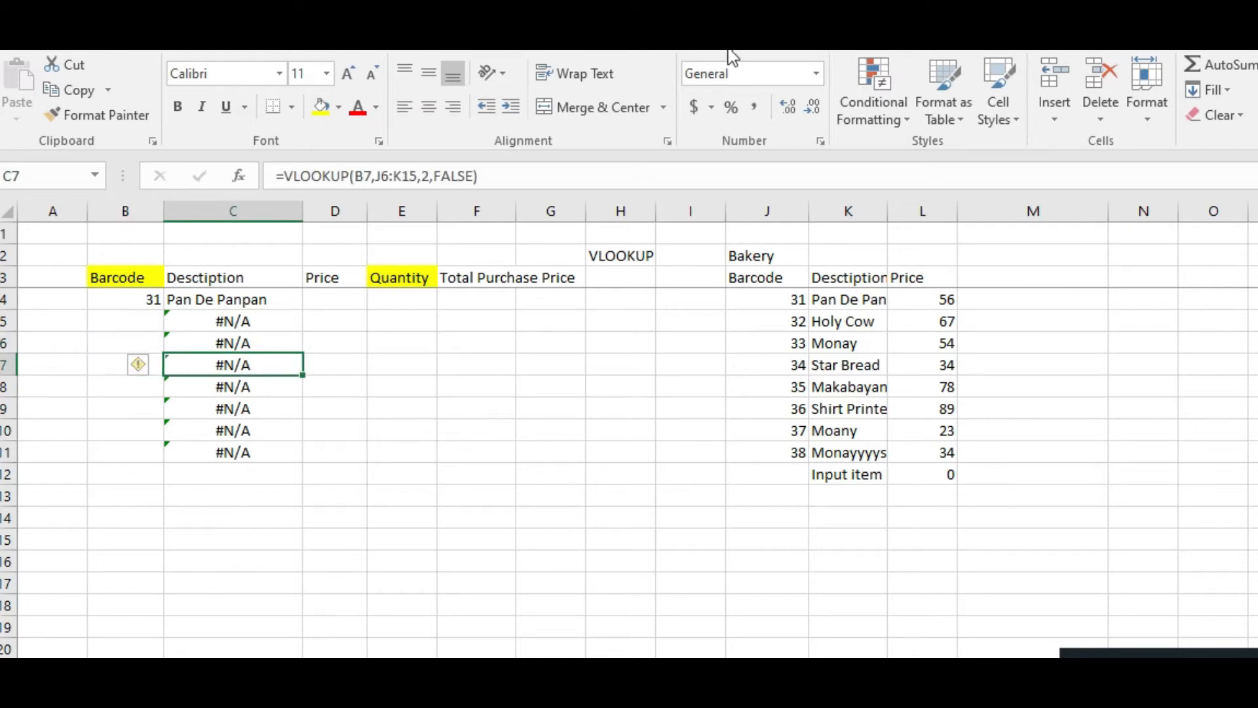
# Step: Auto-fit the width of column K so the item descriptions in the bakery table fit
pyautogui.doubleClick(889, 210)
pyautogui.click(478, 516)
pyautogui.click(141, 322)
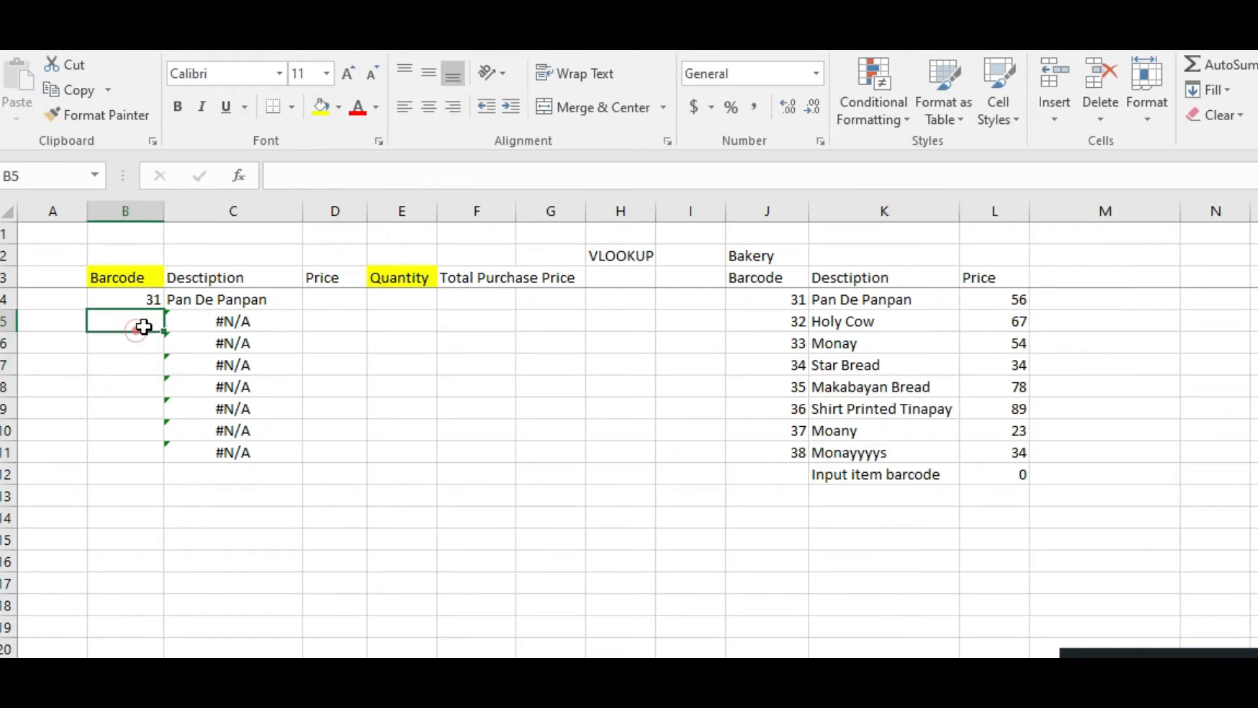
# Step: Check the error options of C5 and compare the lookup formulas in C4 through C7
pyautogui.click(186, 318)
pyautogui.click(148, 324)
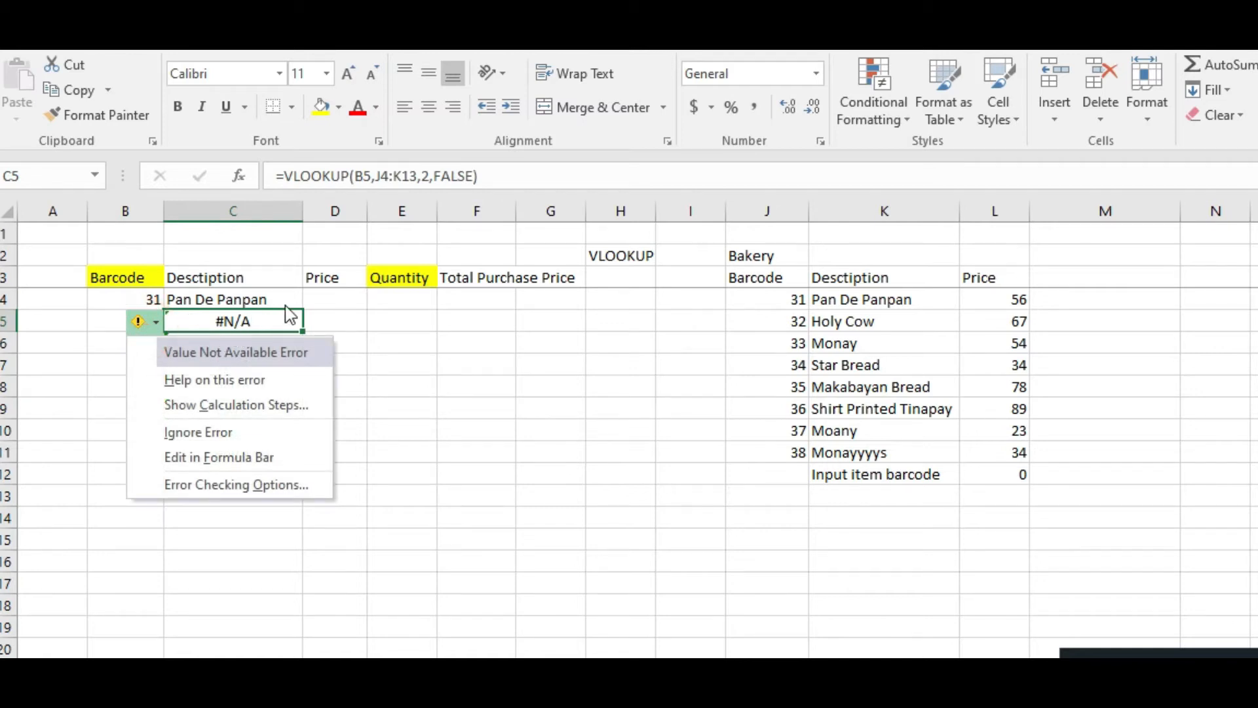
pyautogui.press('Escape')
pyautogui.click(262, 363)
pyautogui.click(248, 297)
pyautogui.click(248, 338)
pyautogui.click(250, 298)
pyautogui.click(237, 341)
pyautogui.click(210, 322)
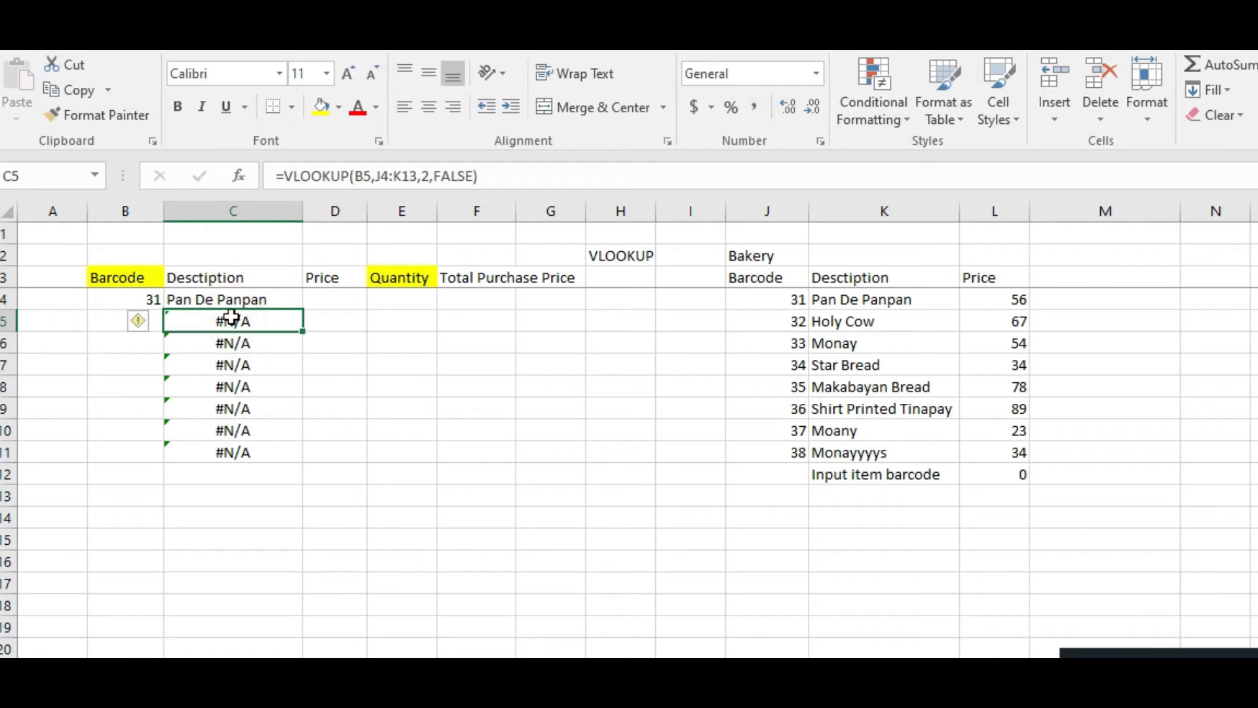
pyautogui.click(250, 299)
pyautogui.click(244, 321)
pyautogui.click(249, 300)
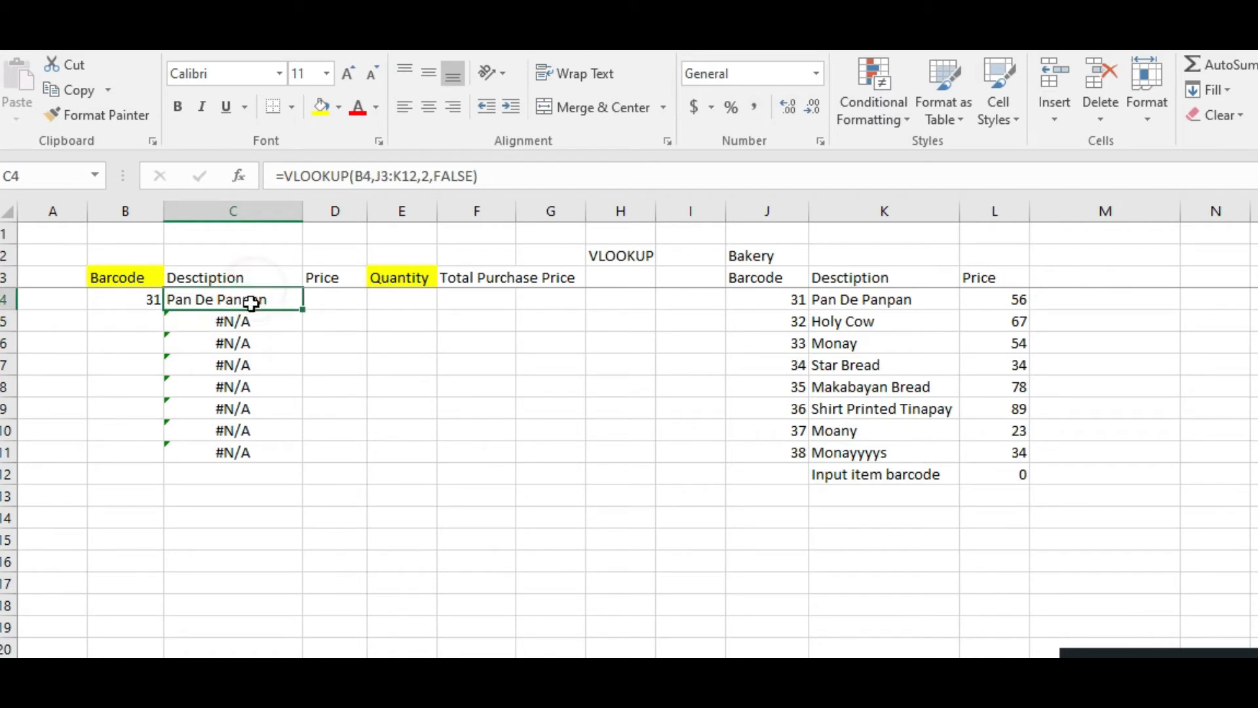
# Step: Examine the lookup value and table range used in C4's formula against the copies in C5 and C6
pyautogui.doubleClick(250, 300)
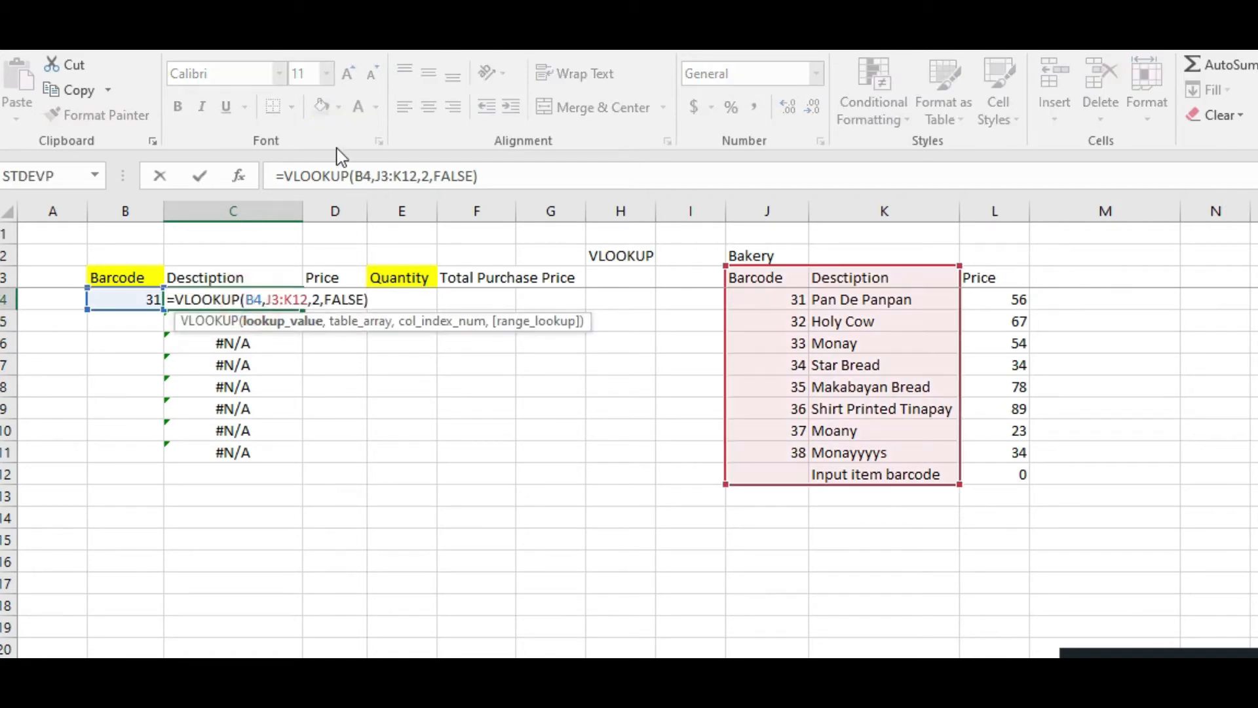
pyautogui.press('Return')
pyautogui.press('Down')
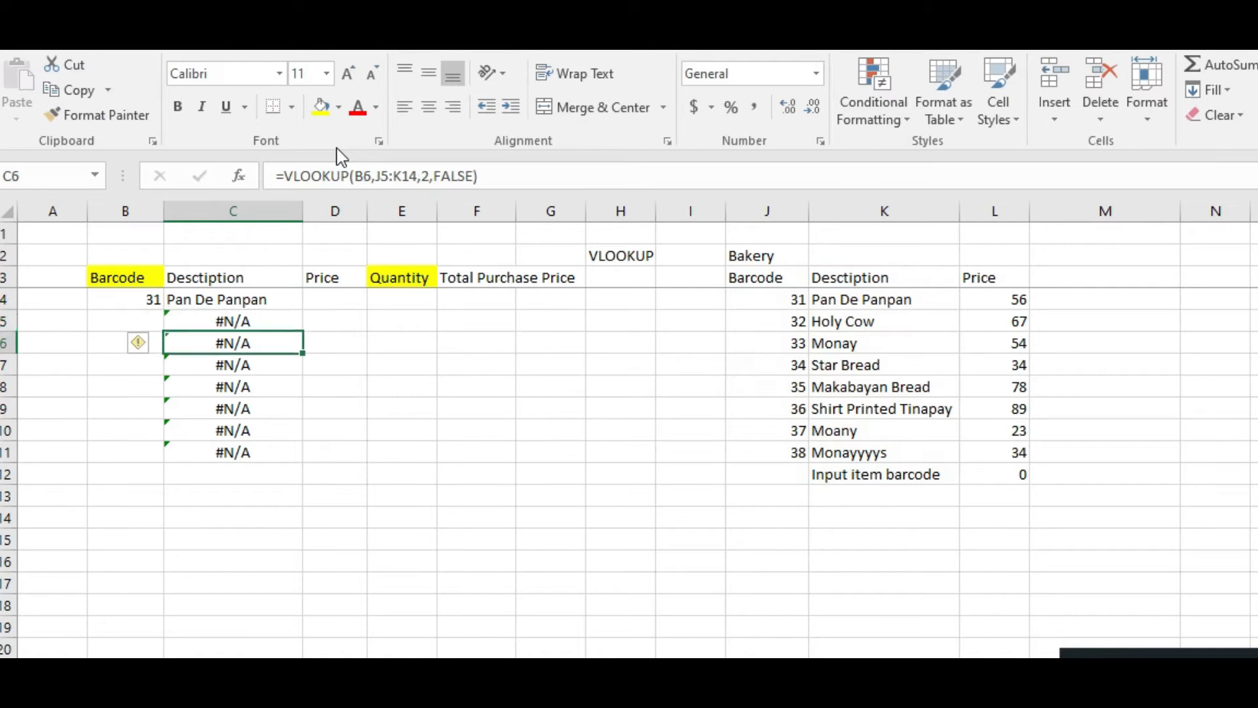
pyautogui.press('Up')
pyautogui.press('Up')
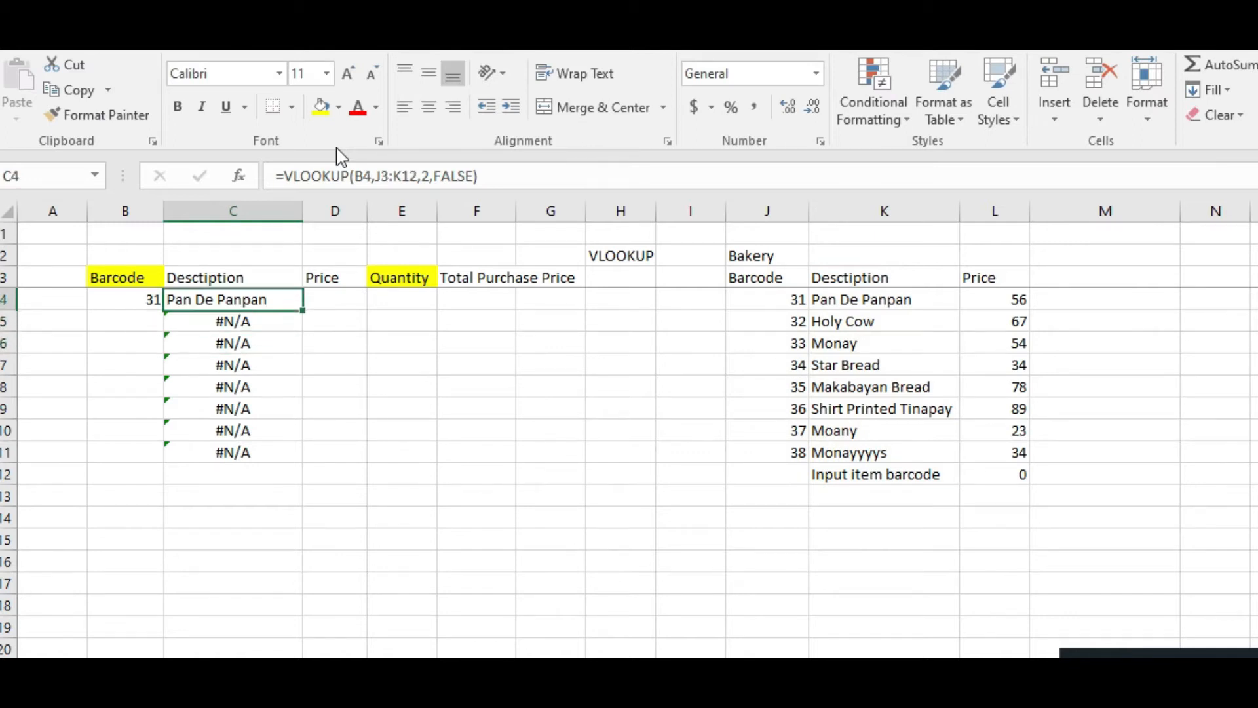
pyautogui.press('F2')
pyautogui.press('Return')
pyautogui.press('Down')
pyautogui.press('Up')
pyautogui.press('Up')
pyautogui.press('Down')
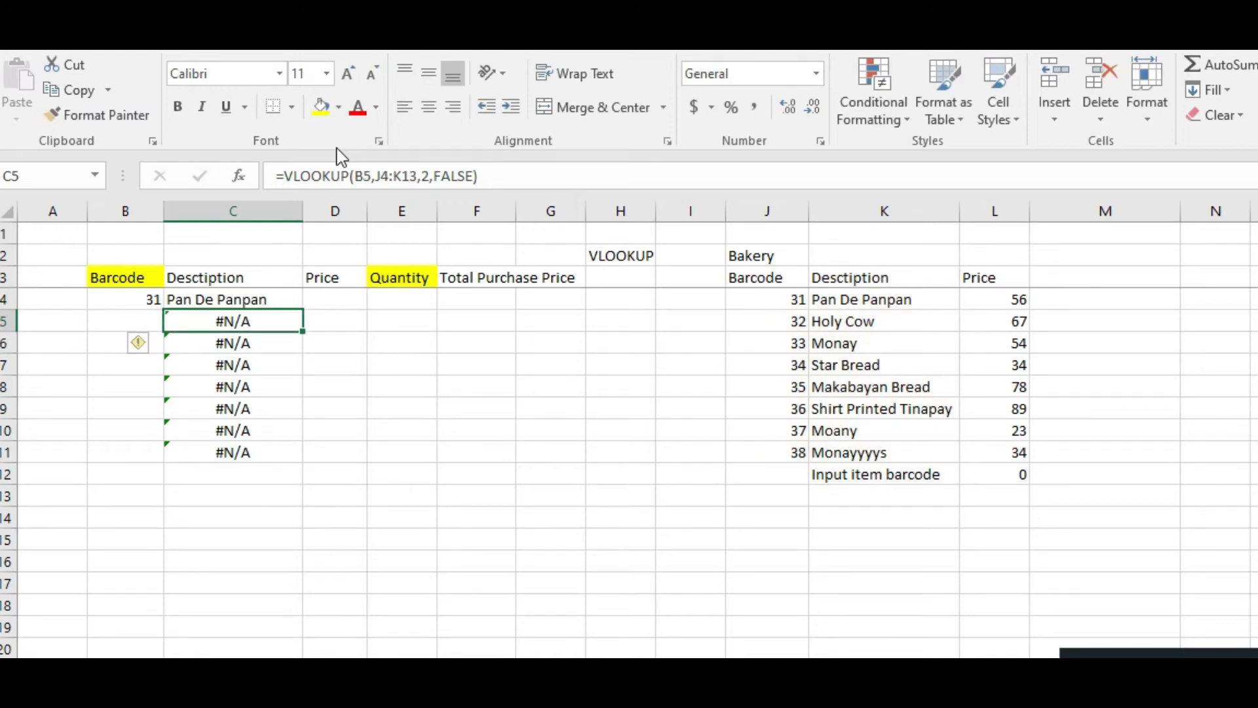
# Step: Insert the IFERROR function in front of the VLOOKUP in the C4 formula
pyautogui.press('Up')
pyautogui.press('F2')
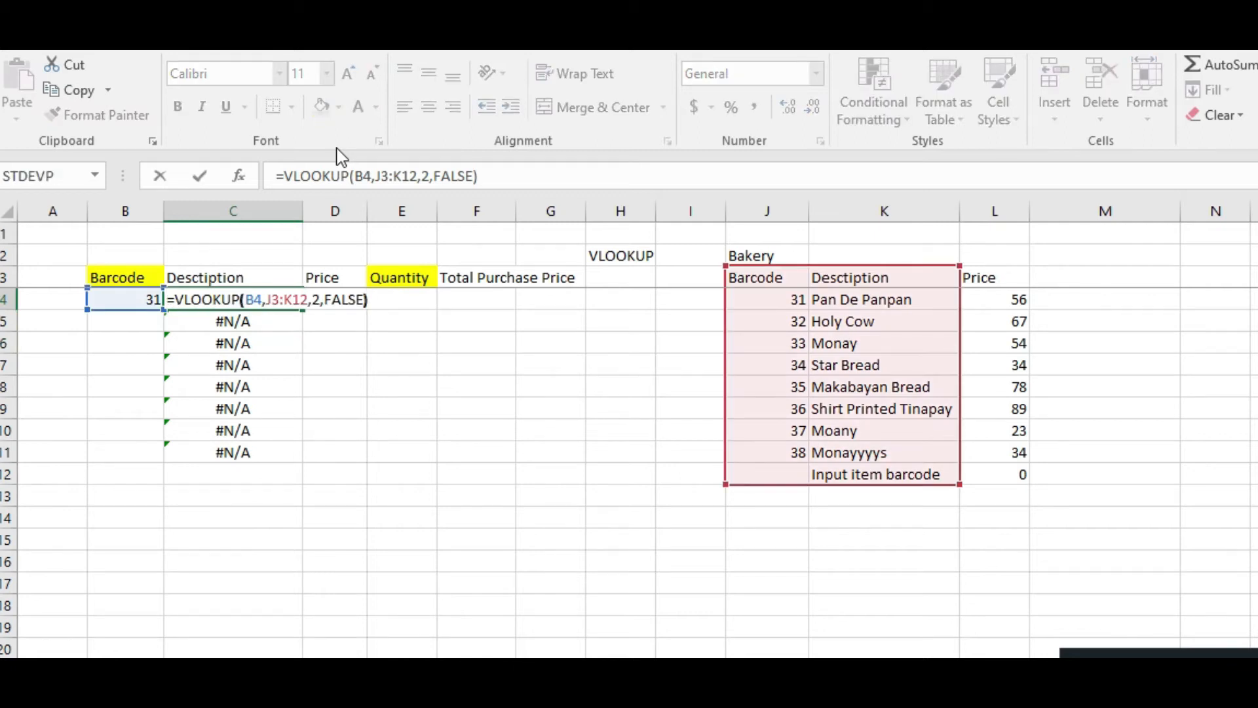
pyautogui.press('Left')
pyautogui.press('Left')
pyautogui.press('Left')
pyautogui.press('Left')
pyautogui.press('Left')
pyautogui.press('Left')
pyautogui.press('Left')
pyautogui.press('Left')
pyautogui.press('Left')
pyautogui.press('Left')
pyautogui.press('Left')
pyautogui.press('Left')
pyautogui.press('Left')
pyautogui.press('Left')
pyautogui.press('Left')
pyautogui.press('Left')
pyautogui.press('Left')
pyautogui.press('Left')
pyautogui.press('Left')
pyautogui.press('Left')
pyautogui.write('iferr')
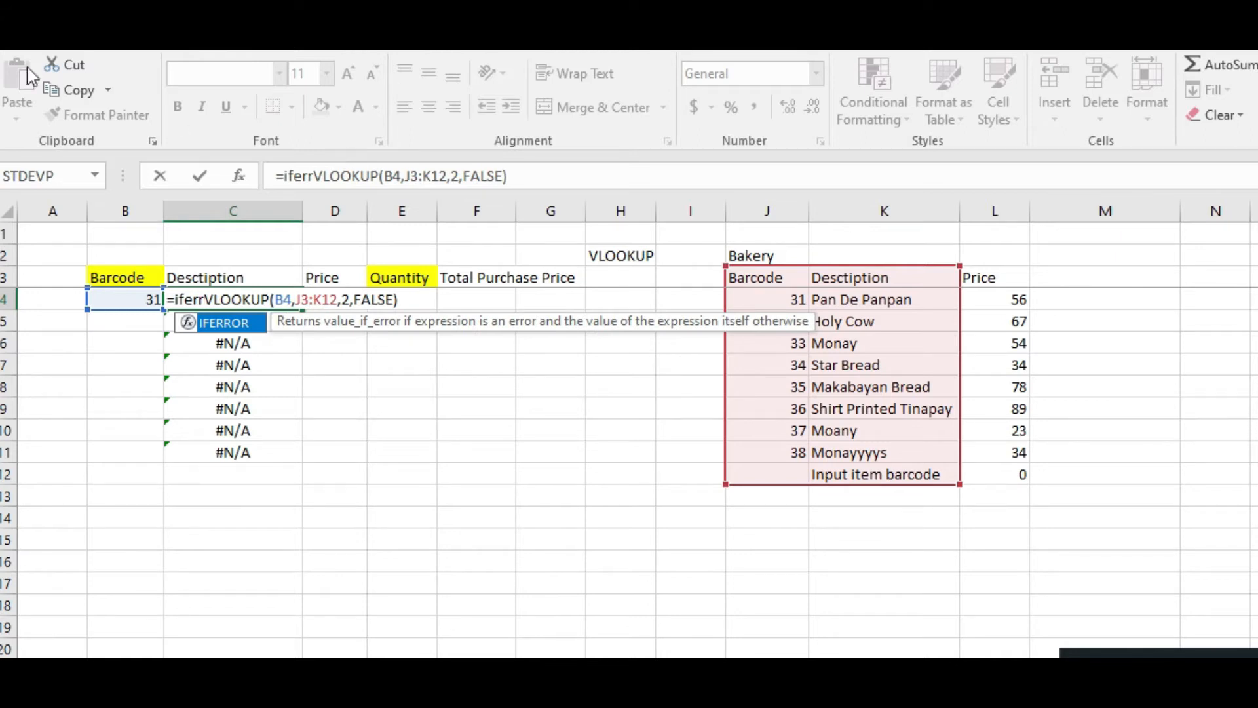
pyautogui.doubleClick(219, 334)
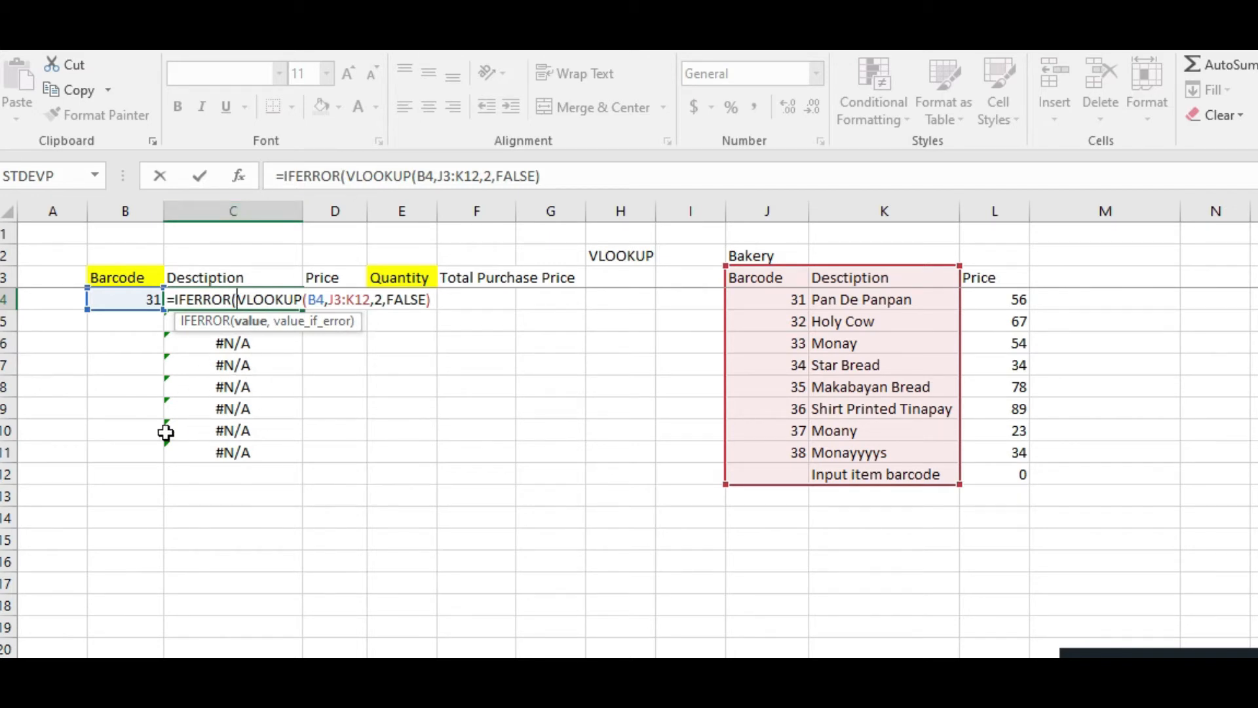
# Step: Complete the C4 formula as =IFERROR(VLOOKUP(B4,J3:K12,2,FALSE),0), with 0 as the value if there is an error
pyautogui.click(427, 299)
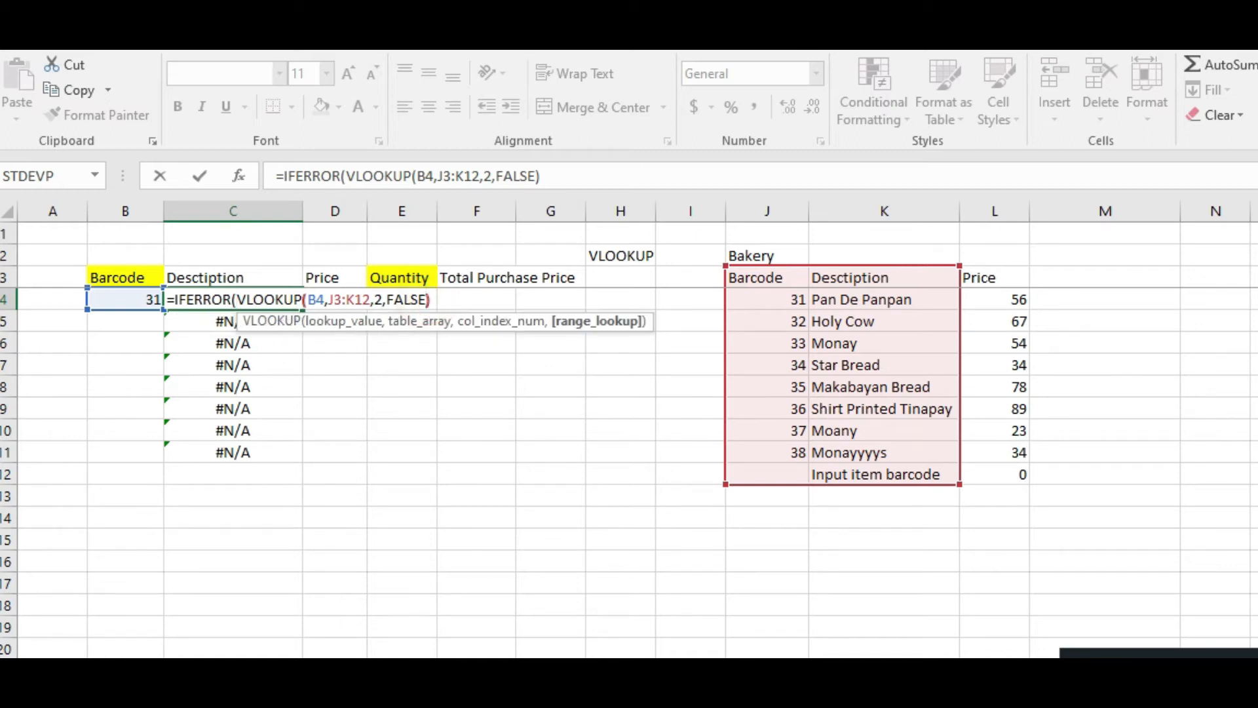
pyautogui.press('Right')
pyautogui.write(',')
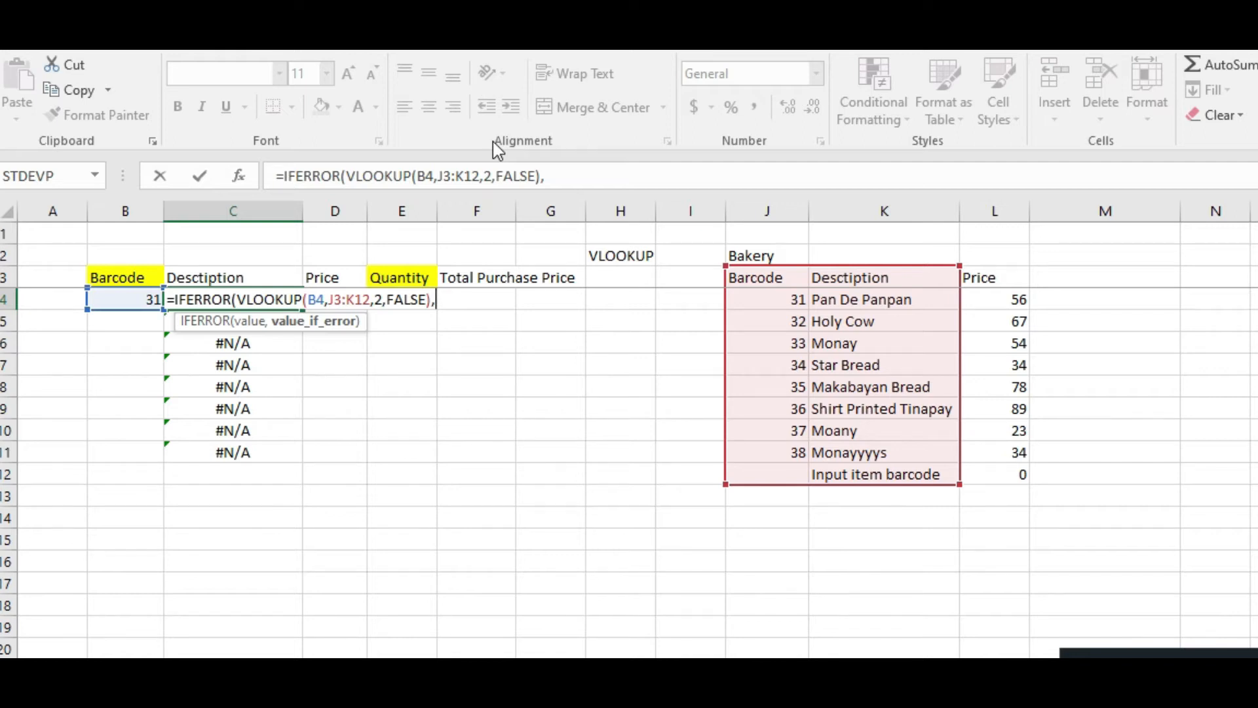
pyautogui.write('0')
pyautogui.press('Return')
pyautogui.press('Return')
pyautogui.press('Up')
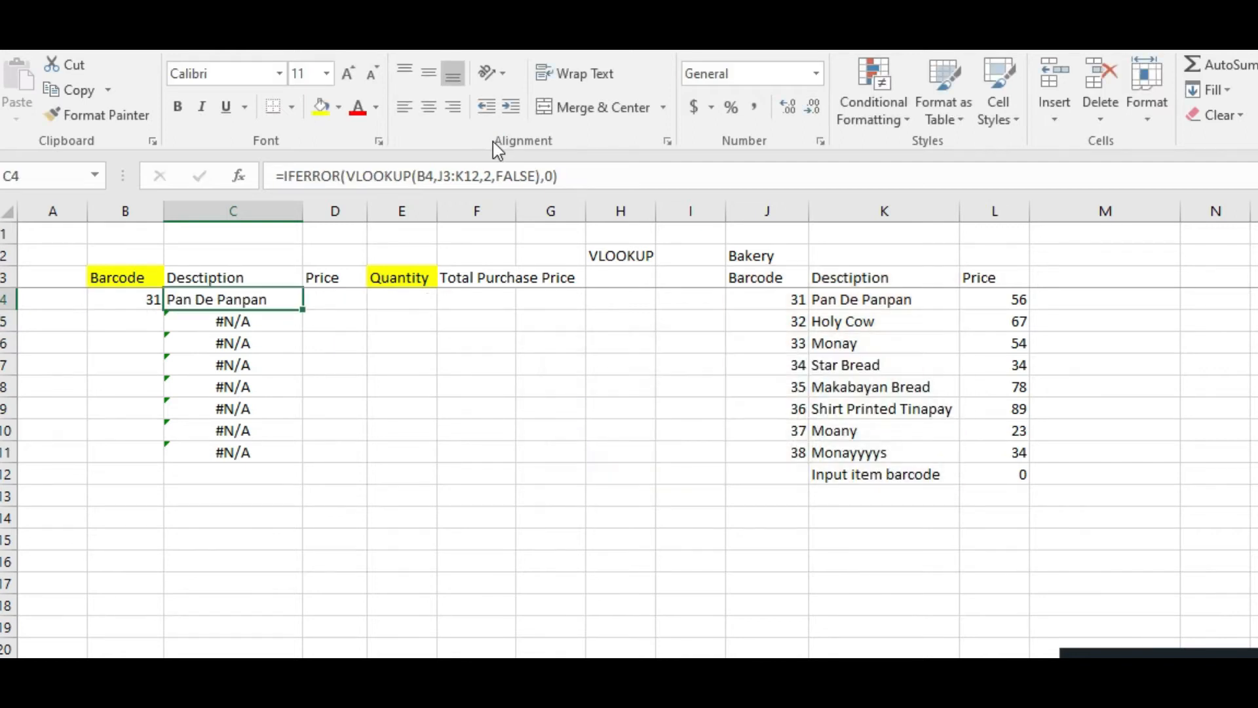
# Step: Copy the IFERROR lookup formula from C4 into C5:C11
pyautogui.press('Down')
pyautogui.press('Up')
pyautogui.hotkey('ctrl', 'c')
pyautogui.press('Down')
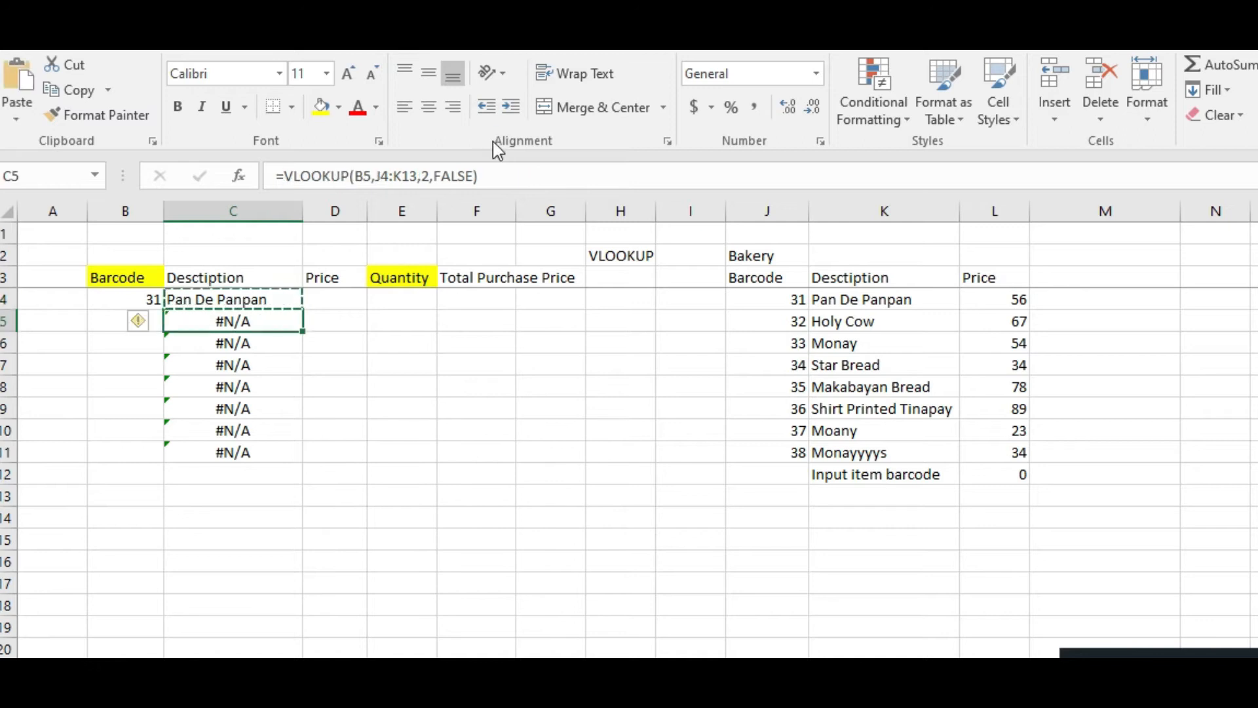
pyautogui.hotkey('shift', 'Down')
pyautogui.hotkey('shift', 'Down')
pyautogui.hotkey('shift', 'Down')
pyautogui.hotkey('shift', 'Down')
pyautogui.hotkey('shift', 'Down')
pyautogui.hotkey('shift', 'Down')
pyautogui.hotkey('ctrl', 'v')
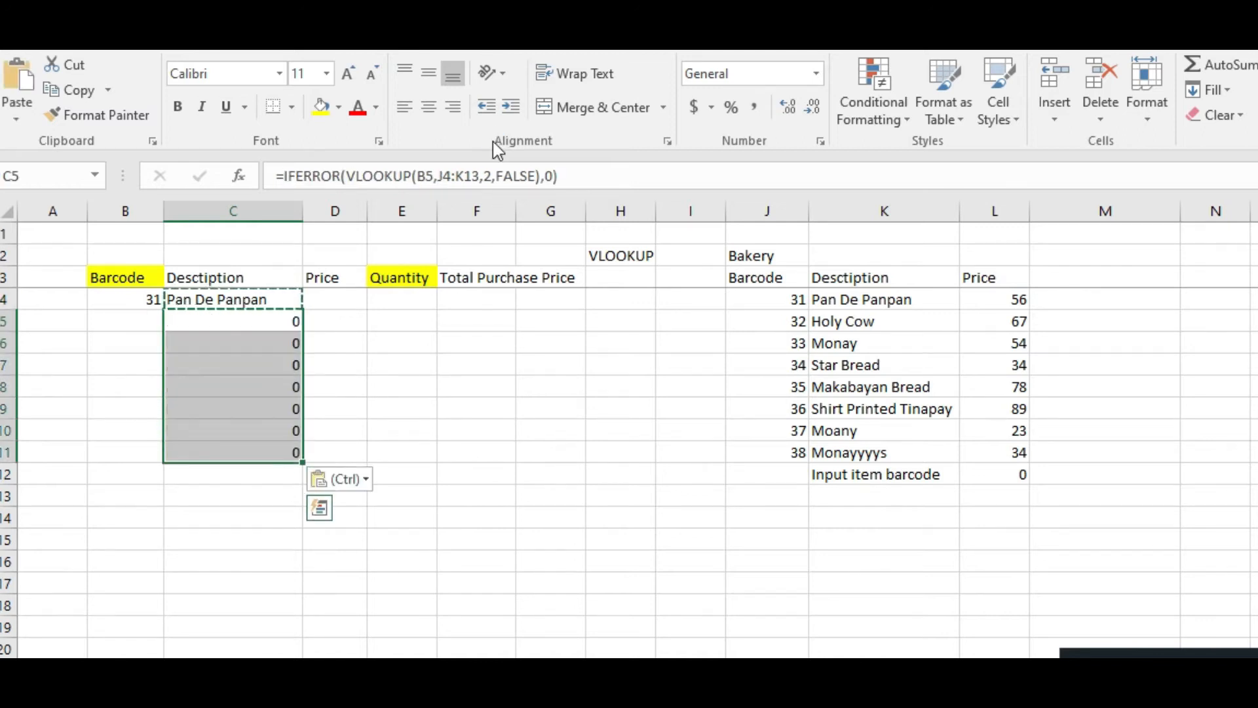
# Step: Inspect the pasted formula in C5, checking its lookup cell and table range
pyautogui.press('Down')
pyautogui.press('Up')
pyautogui.press('F2')
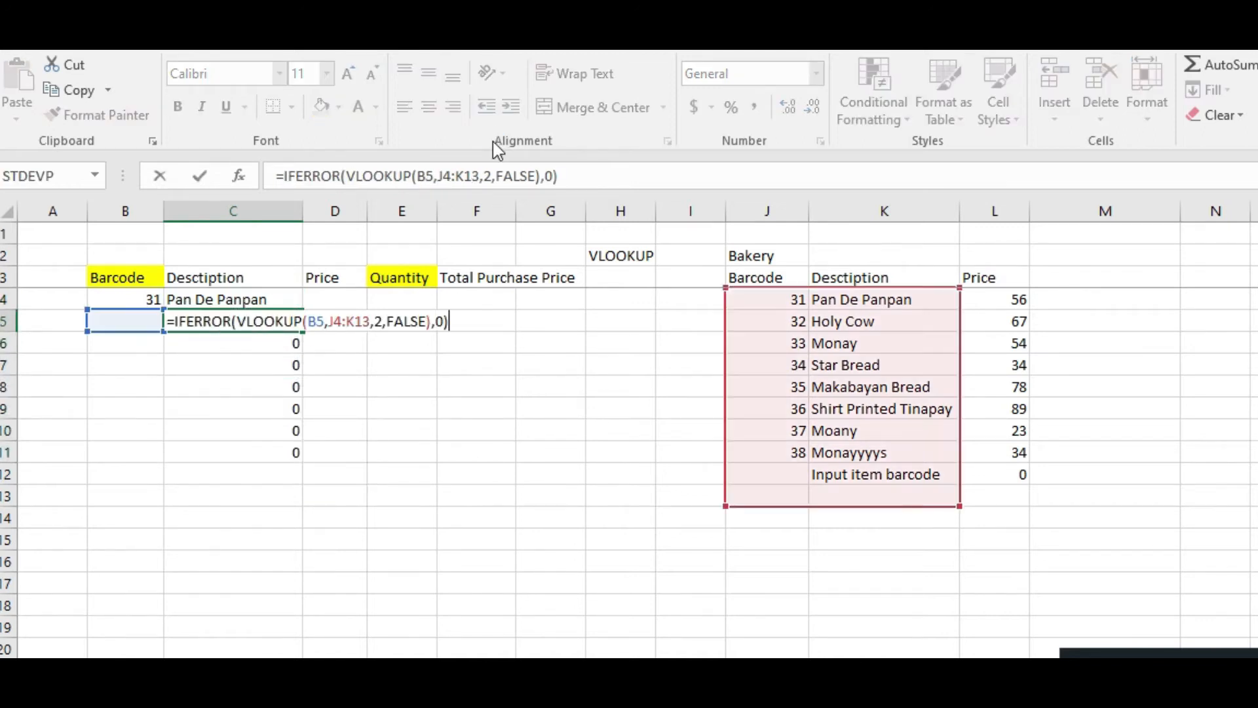
pyautogui.press('Return')
pyautogui.press('Up')
pyautogui.press('F2')
pyautogui.press('Return')
pyautogui.press('Up')
pyautogui.press('F2')
pyautogui.press('Return')
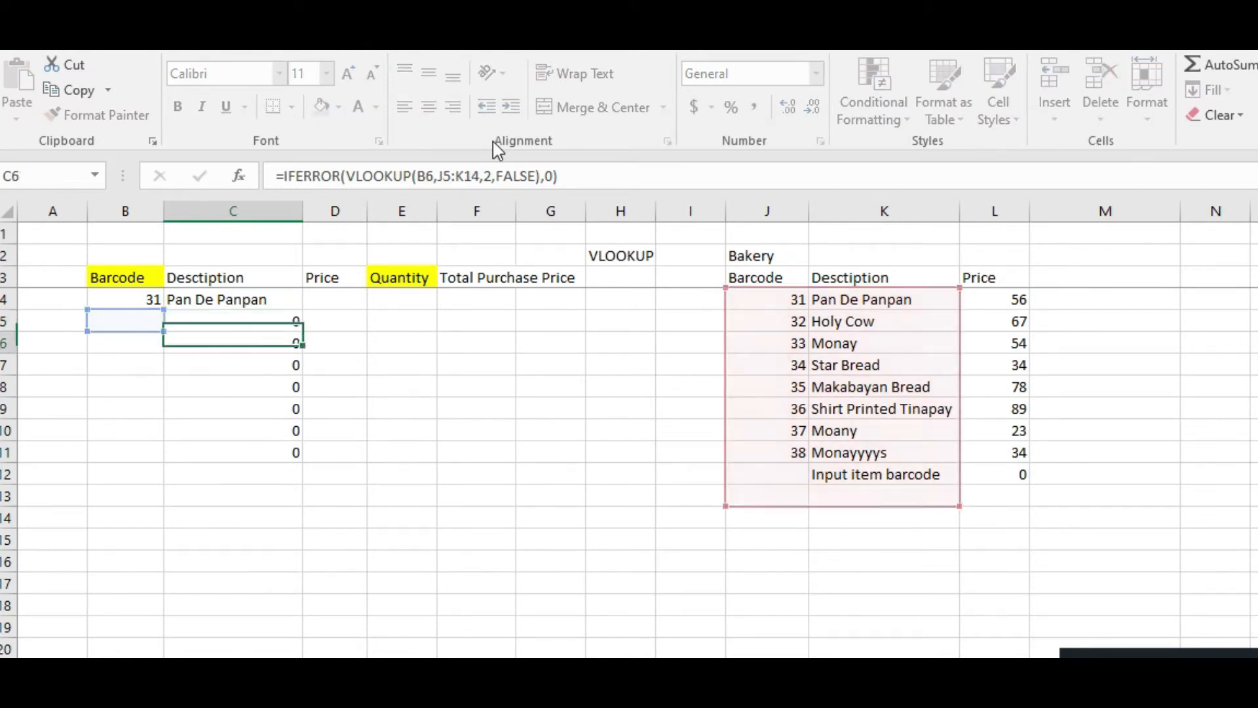
# Step: Replace the 0 in C4's IFERROR formula with the quoted text "Input item barcode" copied from K12
pyautogui.doubleClick(844, 474)
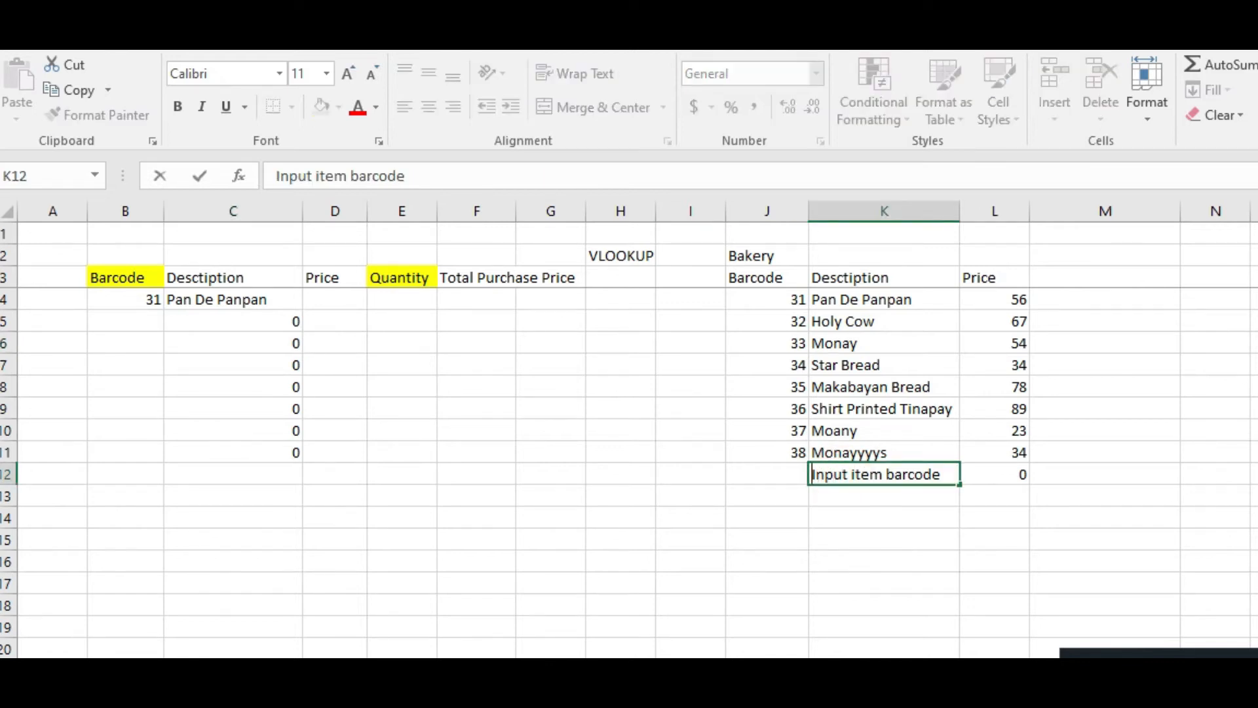
pyautogui.moveTo(813, 474); pyautogui.dragTo(942, 474)
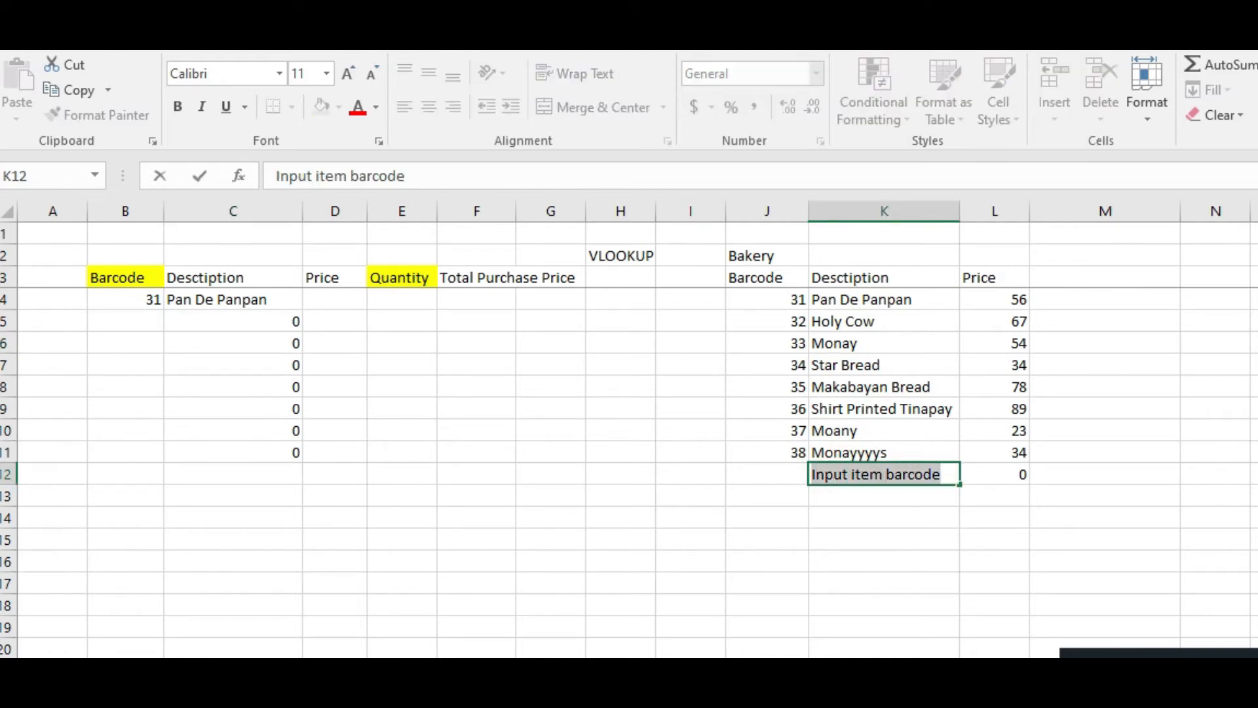
pyautogui.hotkey('ctrl', 'c')
pyautogui.press('Return')
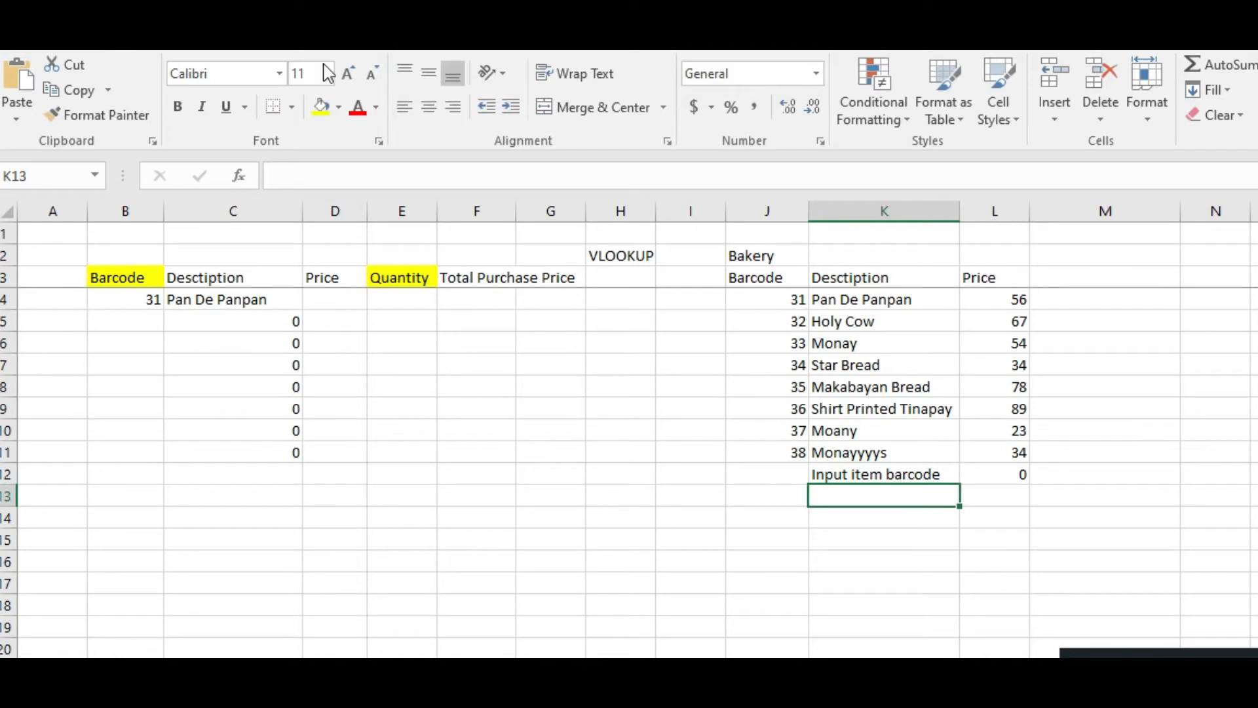
pyautogui.click(253, 299)
pyautogui.doubleClick(254, 300)
pyautogui.click(444, 300)
pyautogui.press('BackSpace')
pyautogui.write('"')
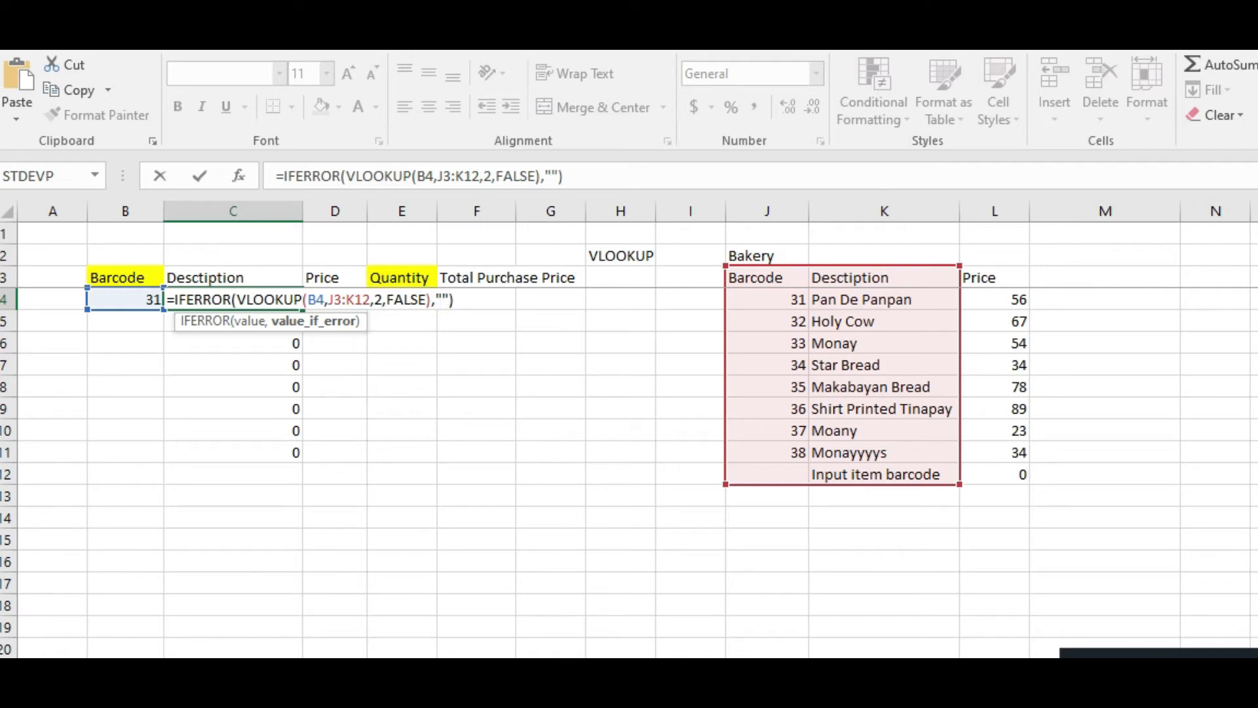
pyautogui.hotkey('ctrl', 'v')
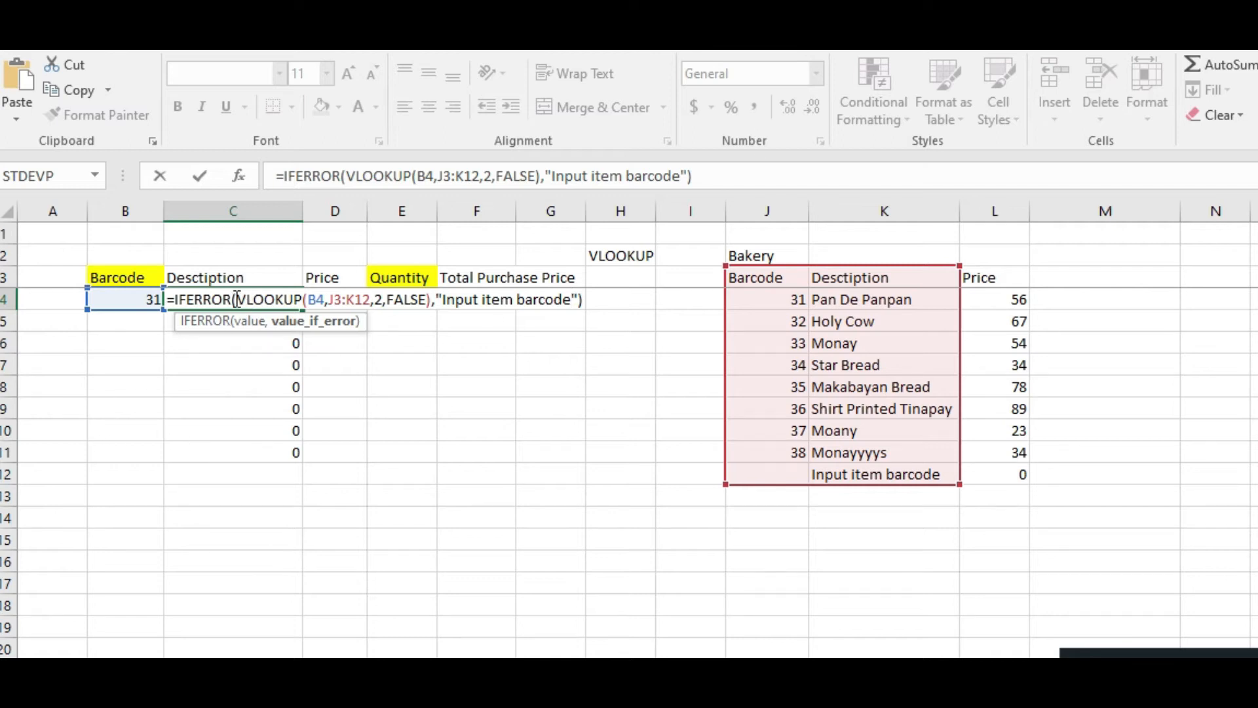
pyautogui.moveTo(245, 297); pyautogui.dragTo(447, 303)
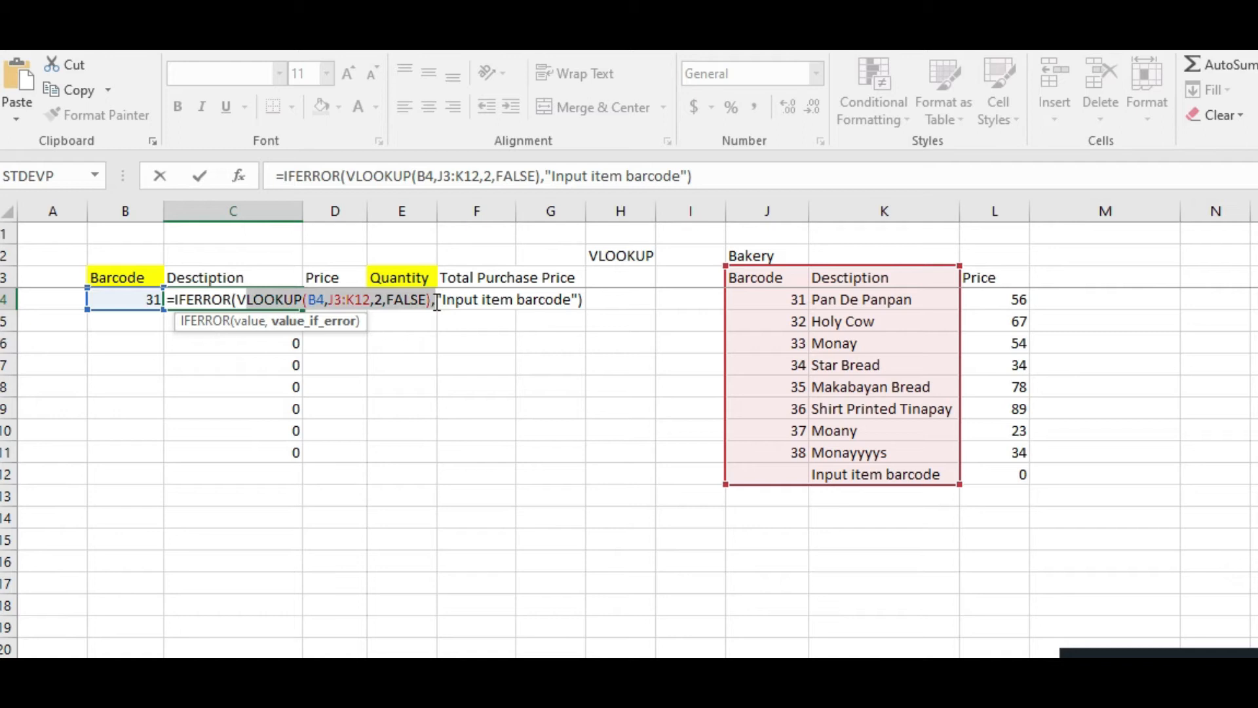
pyautogui.click(521, 299)
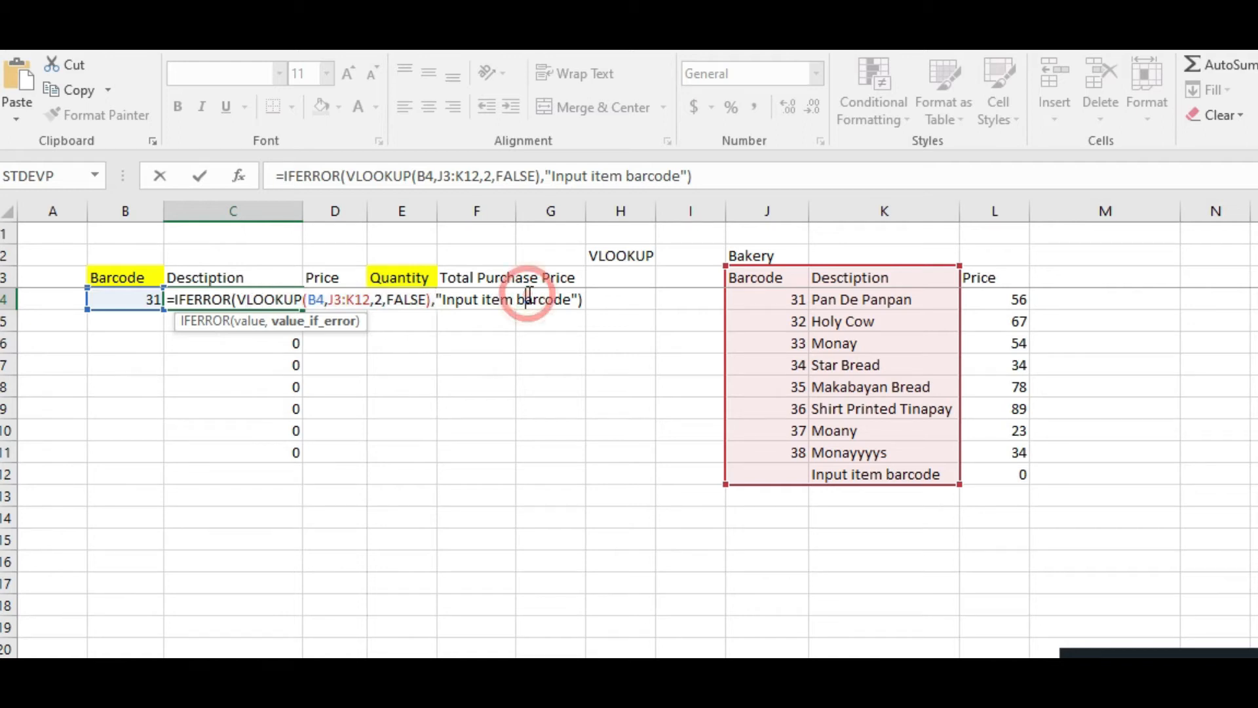
pyautogui.press('Return')
# Step: Copy C4's formula with the "Input item barcode" error text into C5:C11 and check the pasted cells
pyautogui.press('Up')
pyautogui.hotkey('ctrl', 'c')
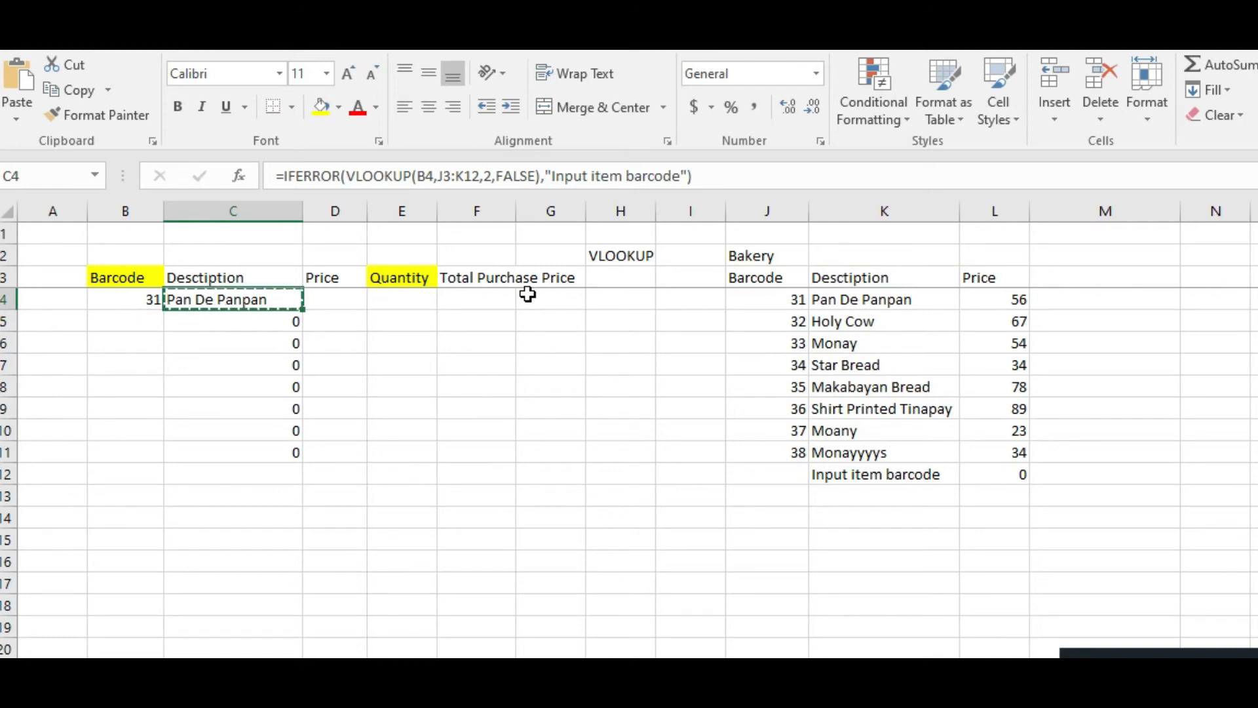
pyautogui.press('Down')
pyautogui.hotkey('shift', 'Down')
pyautogui.hotkey('shift', 'Down')
pyautogui.hotkey('shift', 'Down')
pyautogui.hotkey('shift', 'Down')
pyautogui.hotkey('shift', 'Down')
pyautogui.hotkey('shift', 'Down')
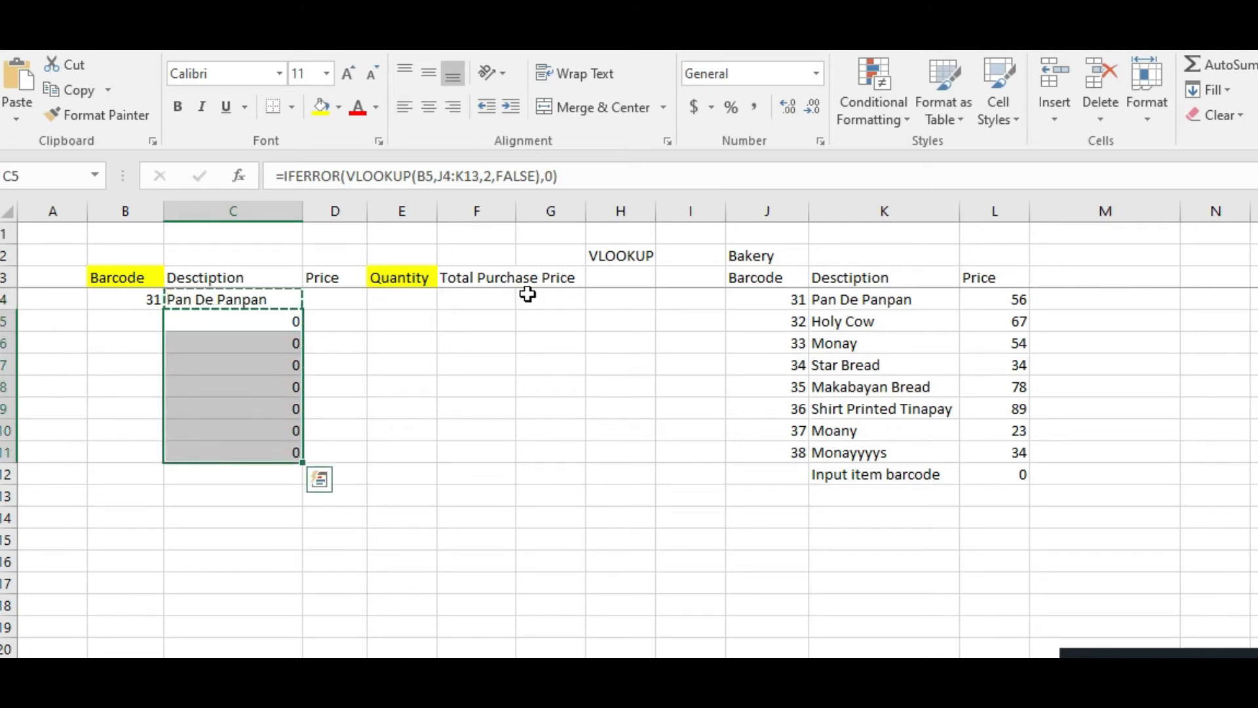
pyautogui.hotkey('ctrl', 'v')
pyautogui.press('Down')
pyautogui.press('Up')
pyautogui.press('Down')
pyautogui.press('Down')
pyautogui.press('Up')
pyautogui.press('Up')
pyautogui.press('Up')
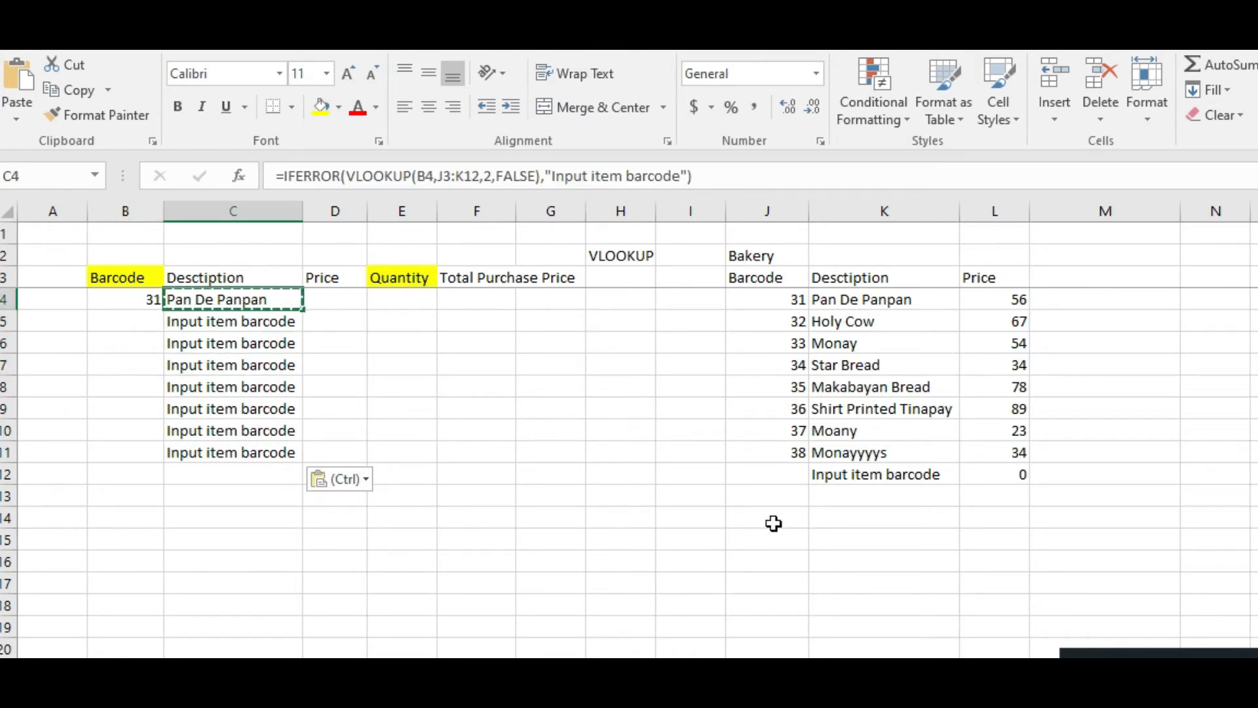
# Step: Change the text in K12 to "Please a correct input item barcode"
pyautogui.click(822, 471)
pyautogui.doubleClick(825, 469)
pyautogui.write('Please')
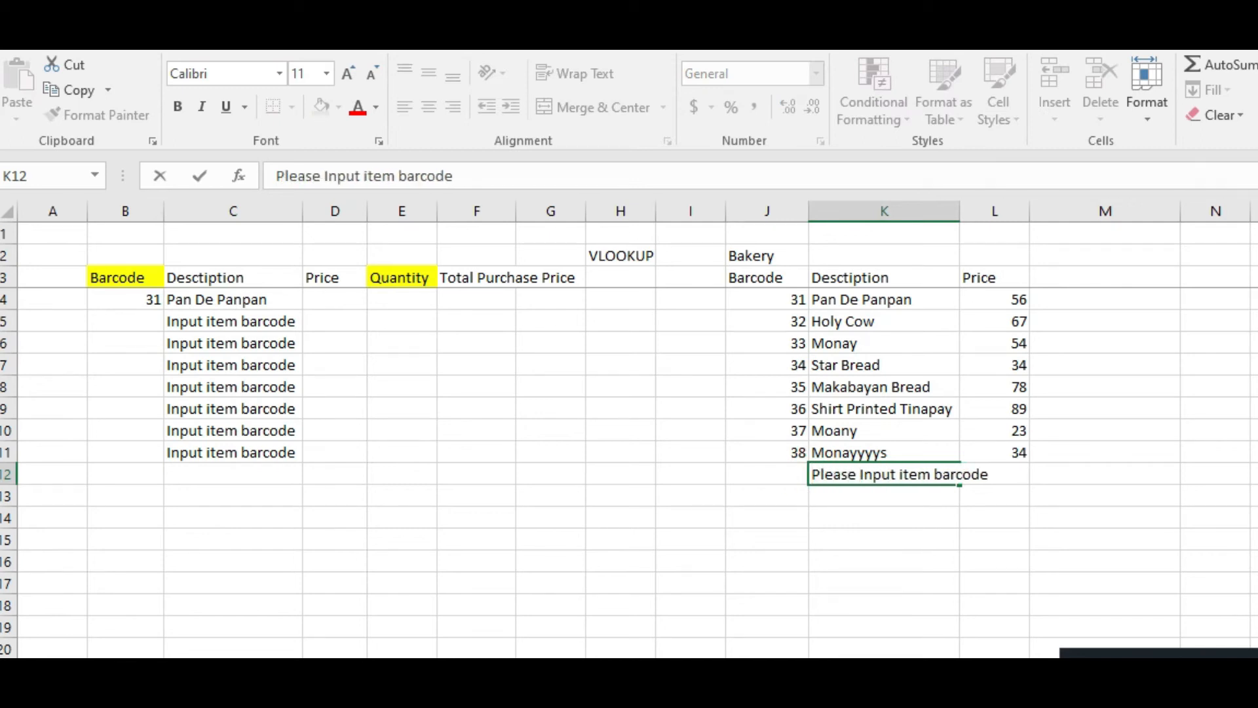
pyautogui.press('BackSpace')
pyautogui.write('i')
pyautogui.write('correc')
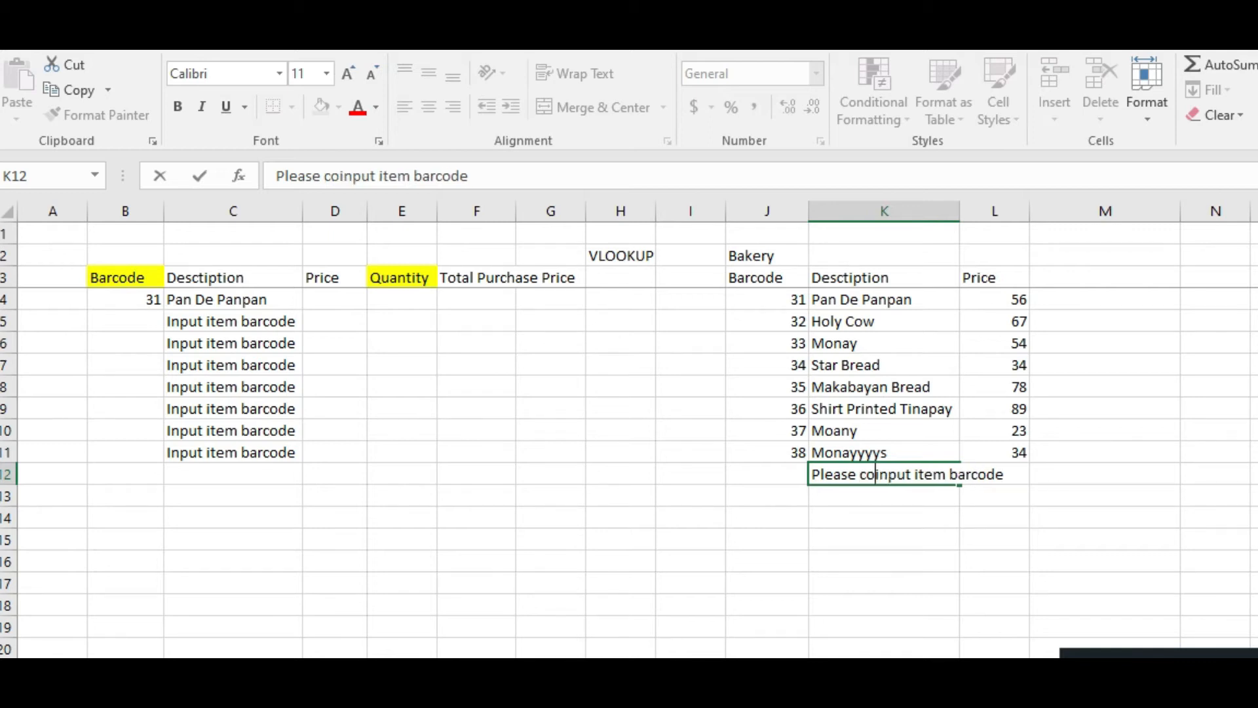
pyautogui.write('t ')
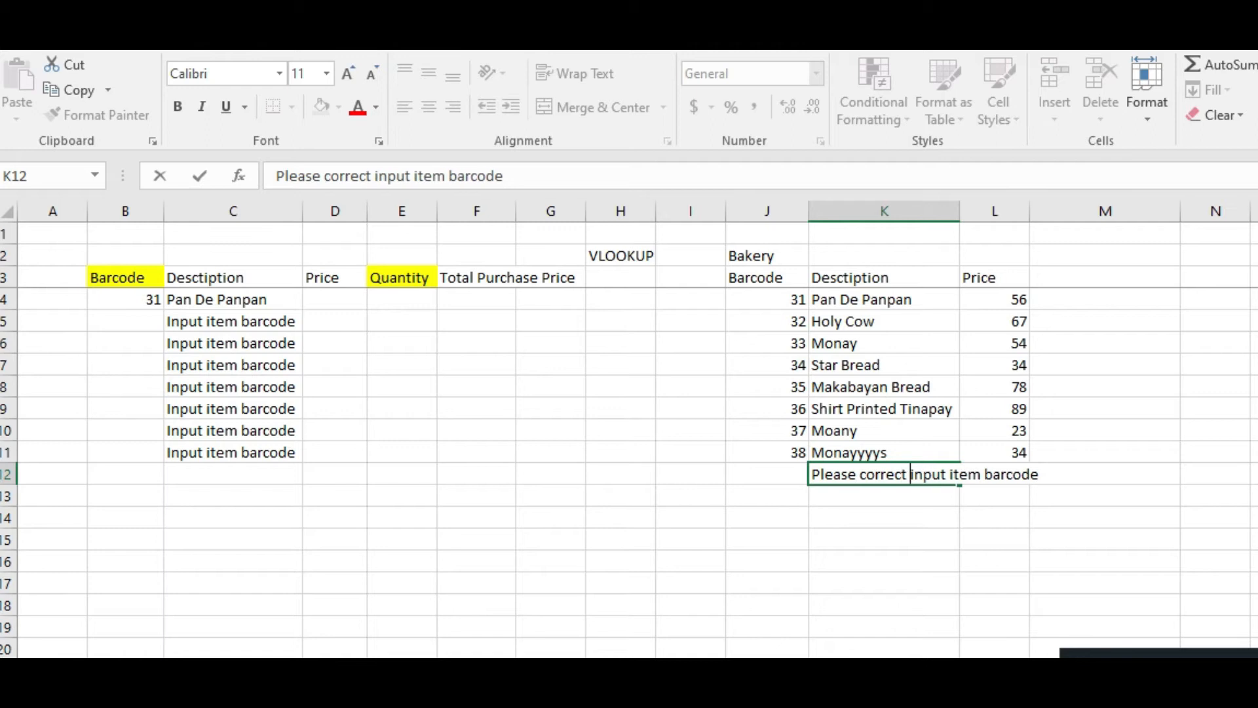
pyautogui.write('a')
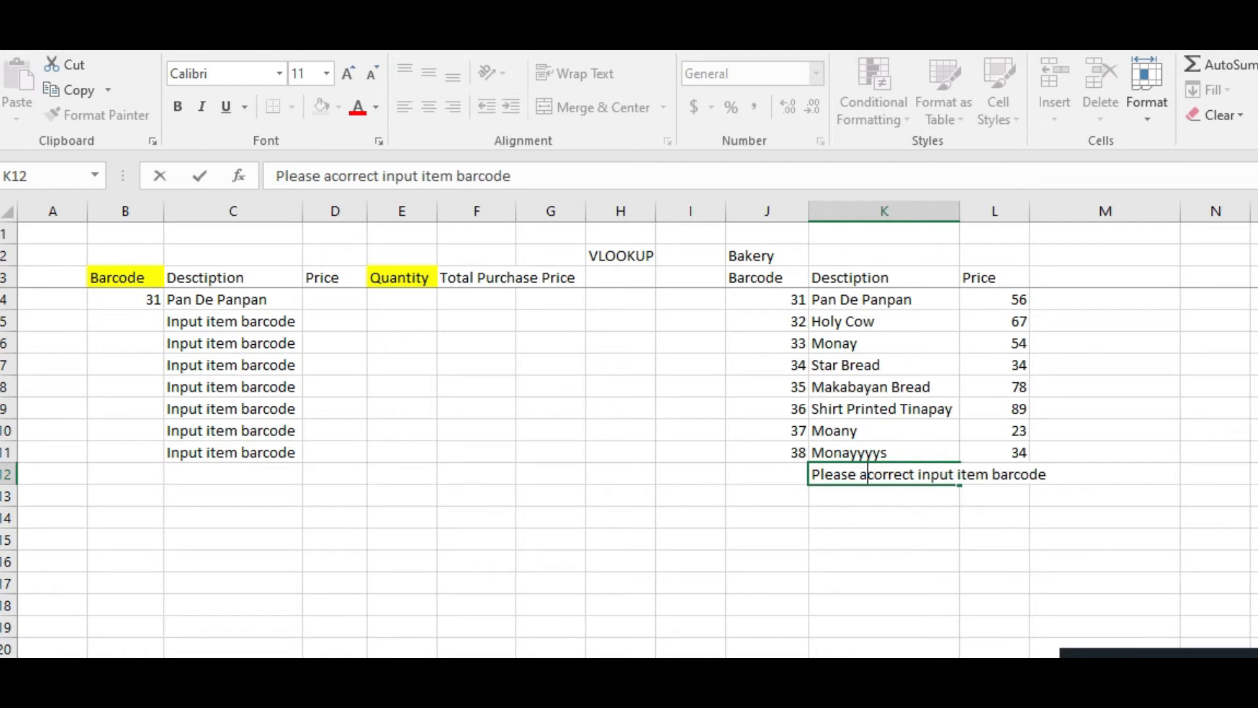
pyautogui.press('Return')
# Step: Copy the complete message text inside K12, leaving the cell's content as it is
pyautogui.press('Up')
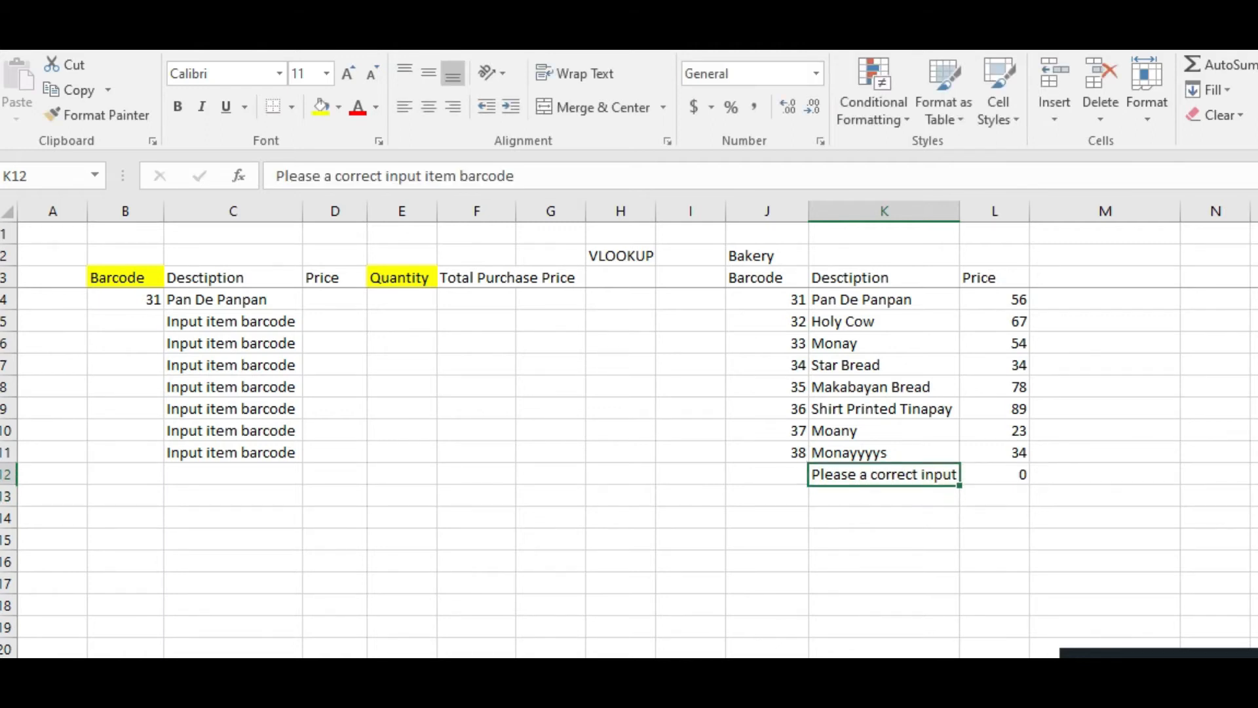
pyautogui.press('F2')
pyautogui.hotkey('shift', 'Left')
pyautogui.hotkey('shift', 'Left')
pyautogui.hotkey('shift', 'Left')
pyautogui.hotkey('shift', 'Left')
pyautogui.hotkey('shift', 'Left')
pyautogui.hotkey('shift', 'Left')
pyautogui.hotkey('shift', 'Left')
pyautogui.hotkey('shift', 'Left')
pyautogui.hotkey('shift', 'Left')
pyautogui.hotkey('shift', 'Left')
pyautogui.hotkey('shift', 'Left')
pyautogui.hotkey('shift', 'Left')
pyautogui.hotkey('shift', 'Left')
pyautogui.hotkey('shift', 'Left')
pyautogui.hotkey('shift', 'Left')
pyautogui.hotkey('shift', 'Left')
pyautogui.hotkey('shift', 'Left')
pyautogui.hotkey('shift', 'Left')
pyautogui.hotkey('shift', 'Left')
pyautogui.hotkey('shift', 'Left')
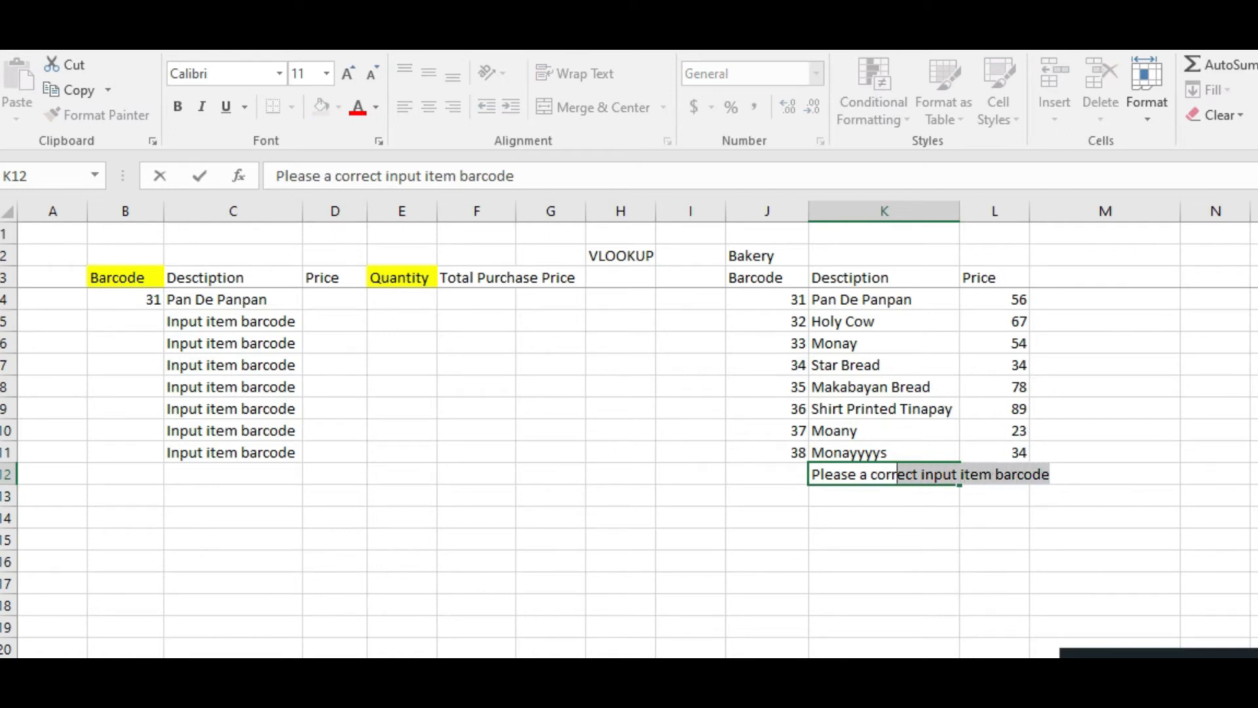
pyautogui.press('Escape')
pyautogui.press('Down')
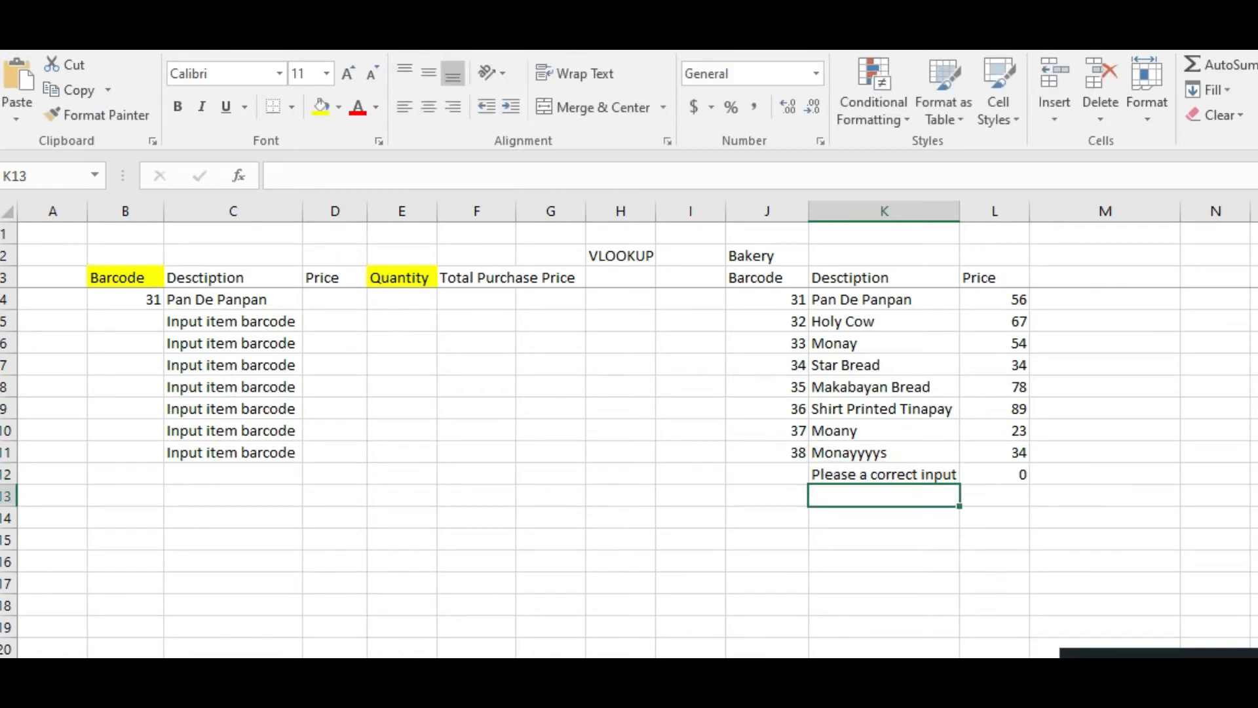
# Step: Replace the error text in C4's IFERROR formula with the copied "Please a correct input item barcode"
pyautogui.click(190, 316)
pyautogui.doubleClick(225, 298)
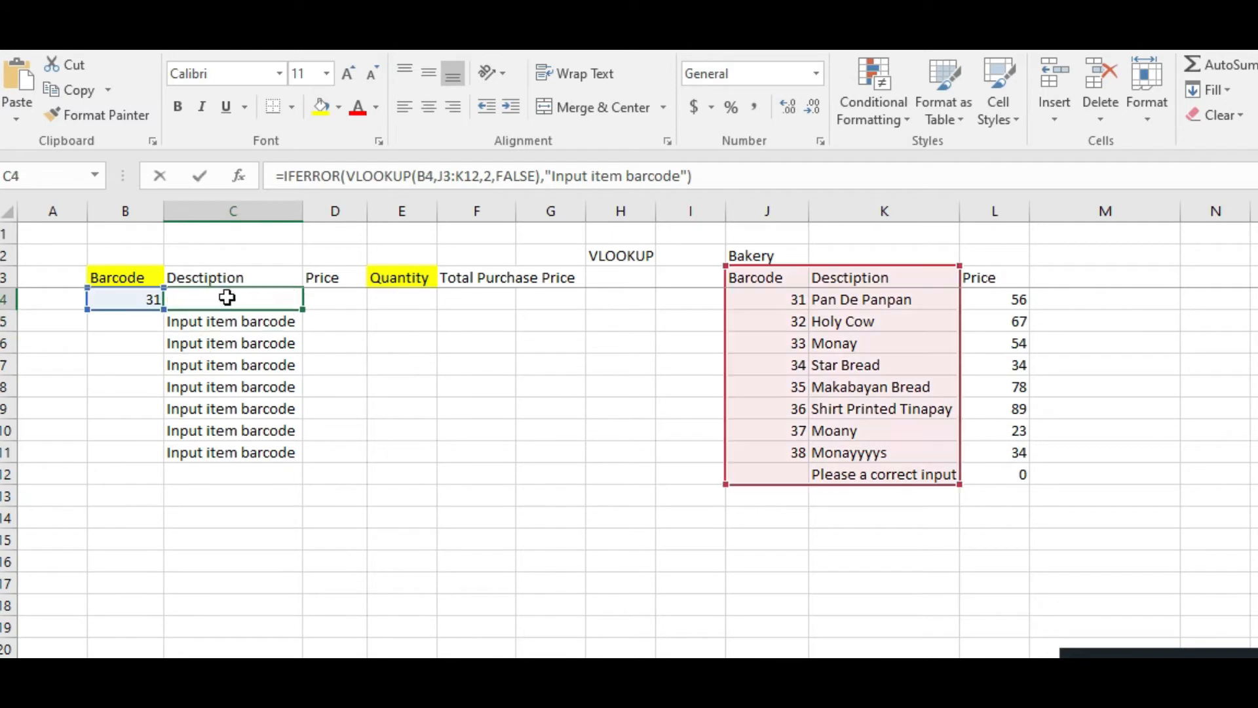
pyautogui.click(571, 299)
pyautogui.press('BackSpace')
pyautogui.press('BackSpace')
pyautogui.press('BackSpace')
pyautogui.press('BackSpace')
pyautogui.press('BackSpace')
pyautogui.press('BackSpace')
pyautogui.press('BackSpace')
pyautogui.press('BackSpace')
pyautogui.press('BackSpace')
pyautogui.press('BackSpace')
pyautogui.press('BackSpace')
pyautogui.press('BackSpace')
pyautogui.press('BackSpace')
pyautogui.press('BackSpace')
pyautogui.press('BackSpace')
pyautogui.press('BackSpace')
pyautogui.press('BackSpace')
pyautogui.press('BackSpace')
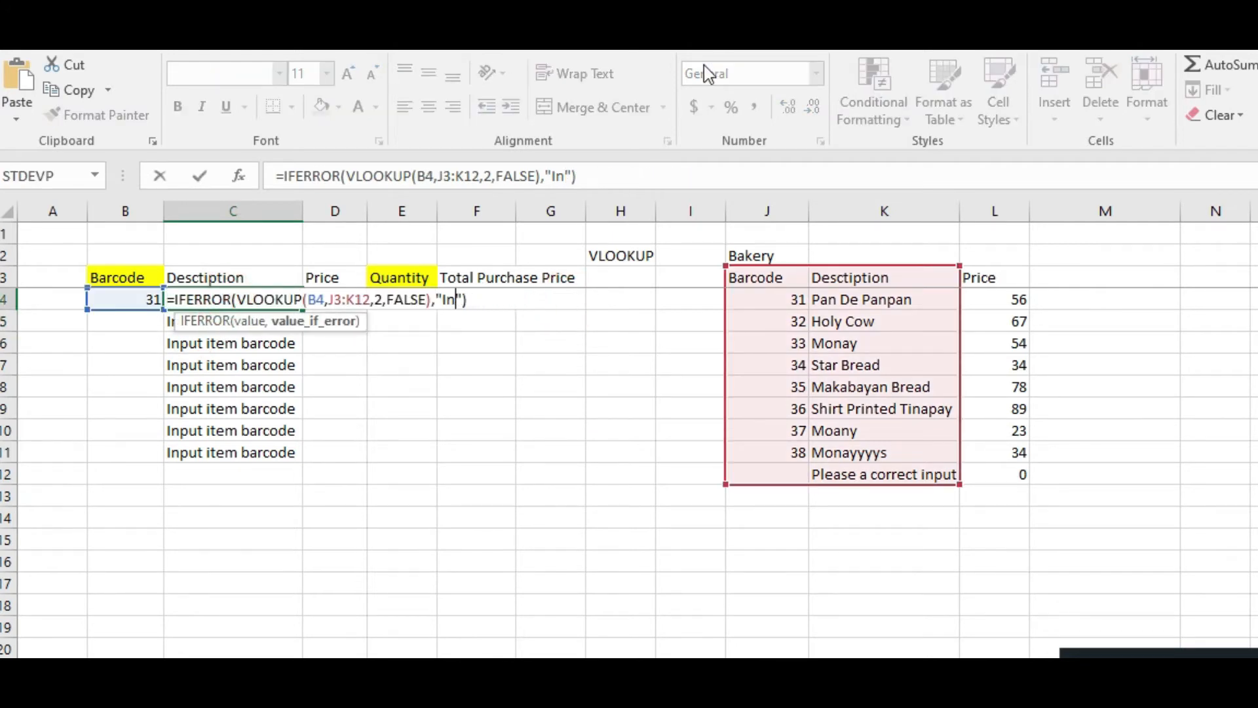
pyautogui.hotkey('ctrl', 'v')
pyautogui.press('Return')
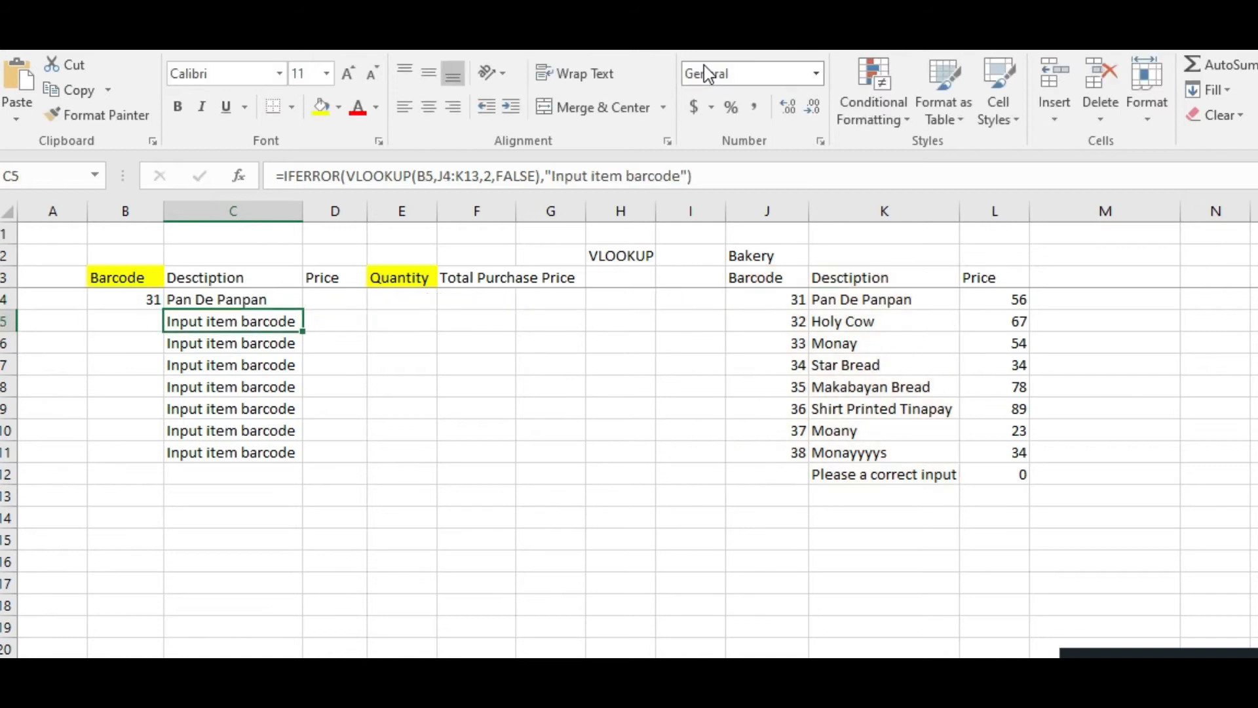
# Step: Copy C4's formula with the new error message over the formulas in C5:C11
pyautogui.press('Up')
pyautogui.press('Down')
pyautogui.press('Down')
pyautogui.press('Up')
pyautogui.hotkey('shift', 'Down')
pyautogui.hotkey('shift', 'Down')
pyautogui.hotkey('shift', 'Down')
pyautogui.hotkey('shift', 'Down')
pyautogui.hotkey('shift', 'Down')
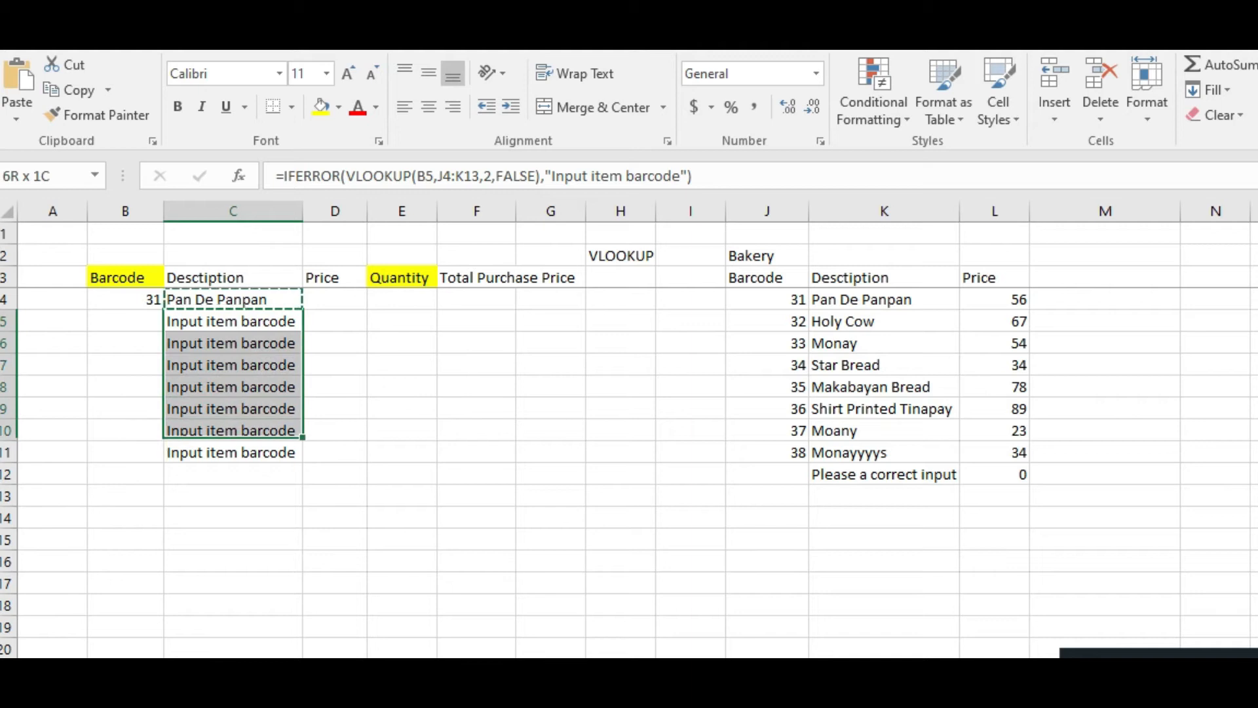
pyautogui.hotkey('shift', 'Down')
pyautogui.hotkey('ctrl', 'v')
pyautogui.hotkey('ctrl', 'v')
# Step: Widen column C to fit the full error message and look over the empty barcode cells beside it
pyautogui.press('Right')
pyautogui.press('Up')
pyautogui.press('Down')
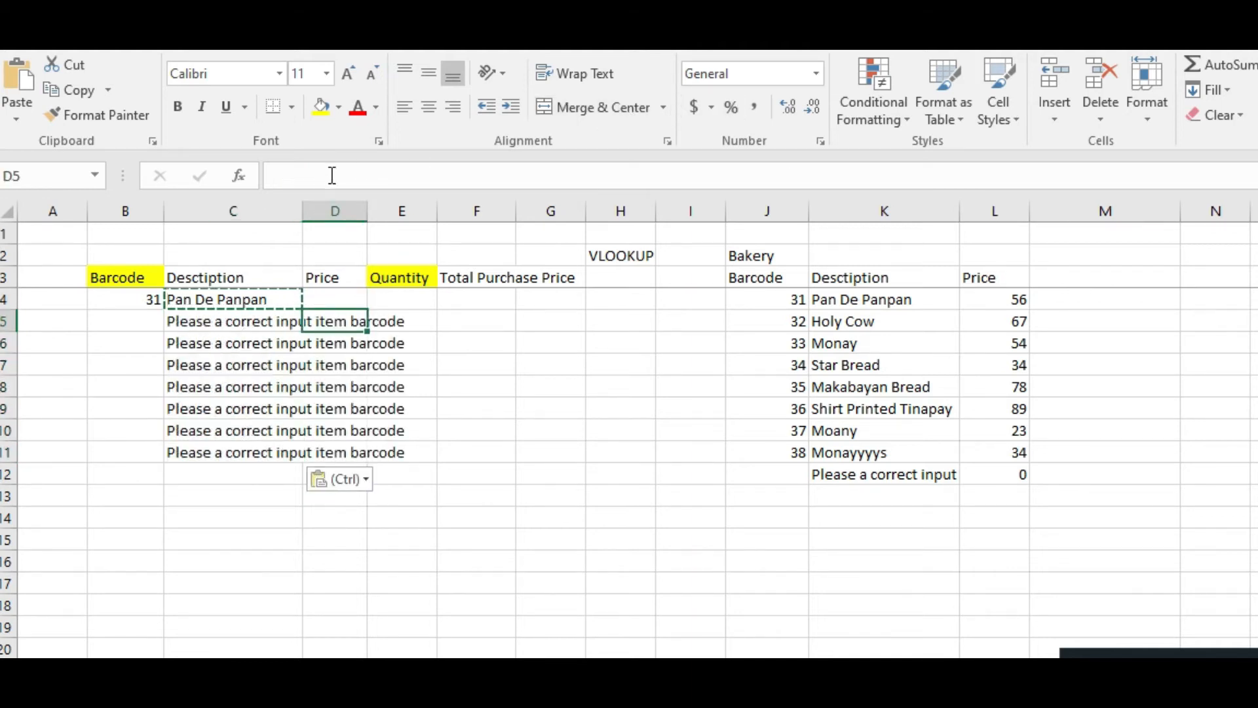
pyautogui.doubleClick(302, 210)
pyautogui.click(480, 451)
pyautogui.click(306, 388)
pyautogui.click(301, 366)
pyautogui.click(310, 323)
pyautogui.click(131, 318)
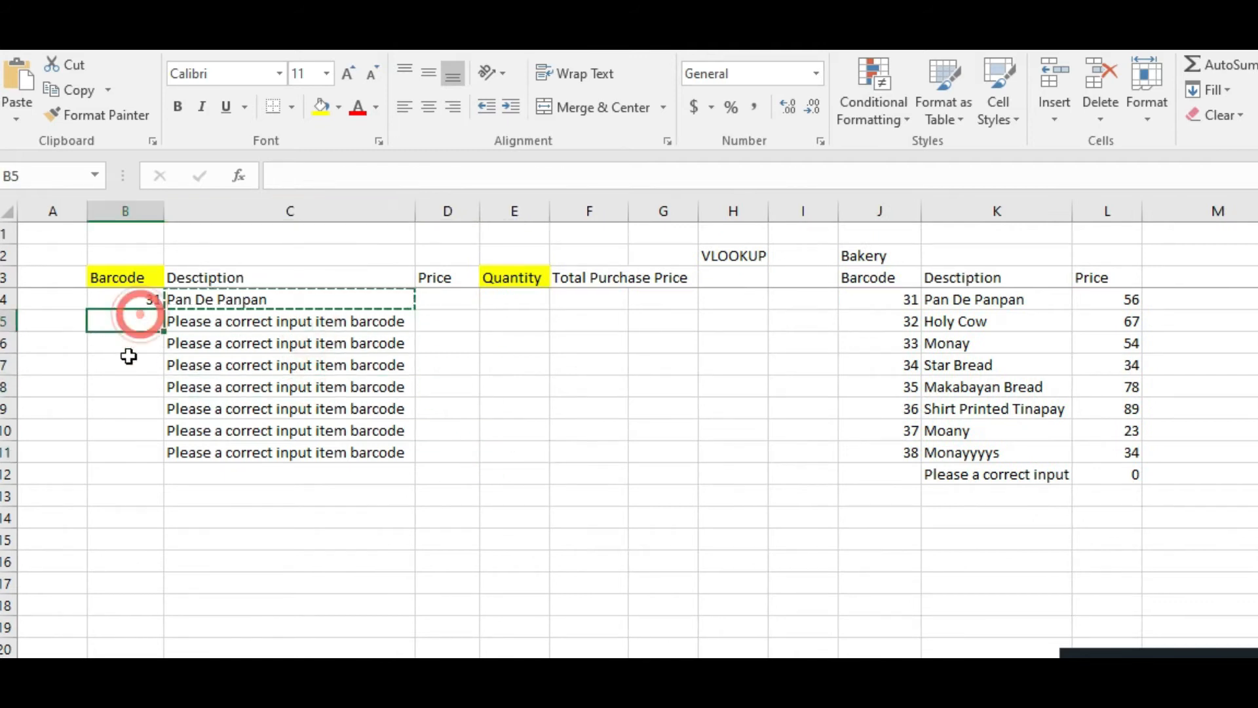
pyautogui.click(133, 320)
pyautogui.moveTo(136, 326); pyautogui.dragTo(141, 426)
# Step: Extend the description formula by copying C11 into C12:C25
pyautogui.click(266, 431)
pyautogui.click(258, 451)
pyautogui.hotkey('ctrl', 'c')
pyautogui.click(326, 481)
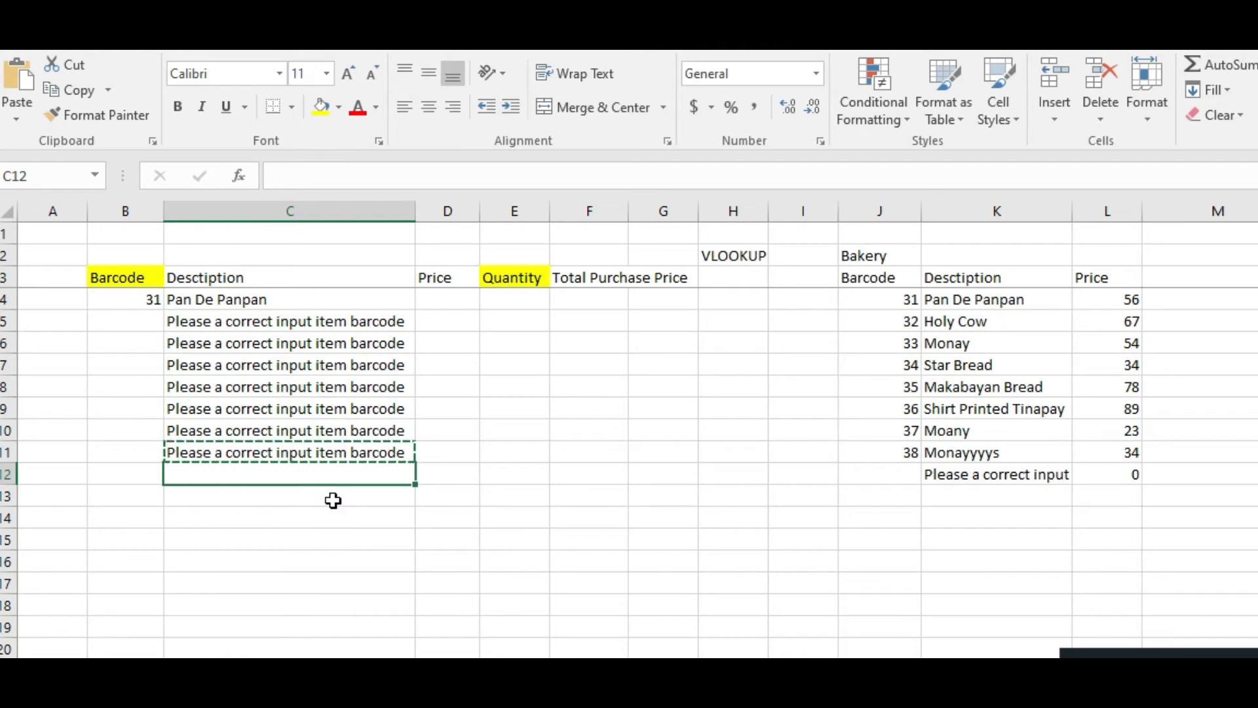
pyautogui.scroll(-8, 331, 501)
pyautogui.scroll(7, 331, 511)
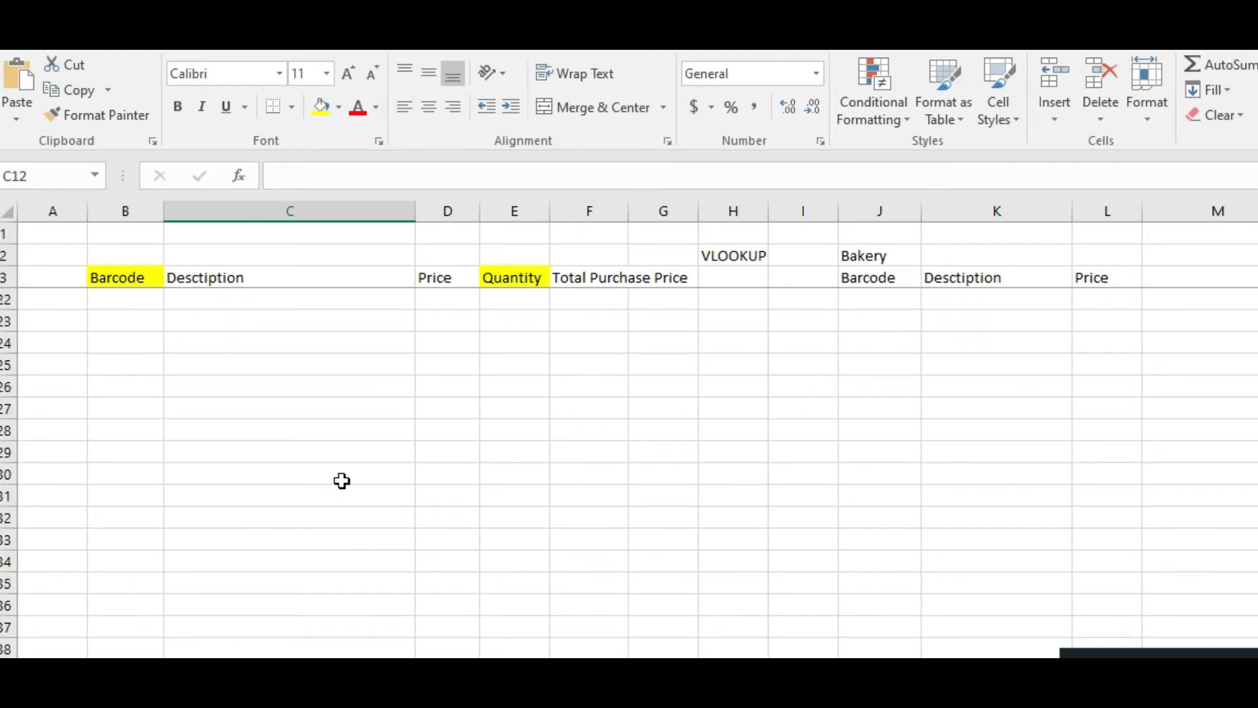
pyautogui.scroll(-1, 242, 590)
pyautogui.scroll(-2, 268, 576)
pyautogui.scroll(2, 249, 557)
pyautogui.keyDown('shift'); pyautogui.click(267, 621); pyautogui.keyUp('shift')
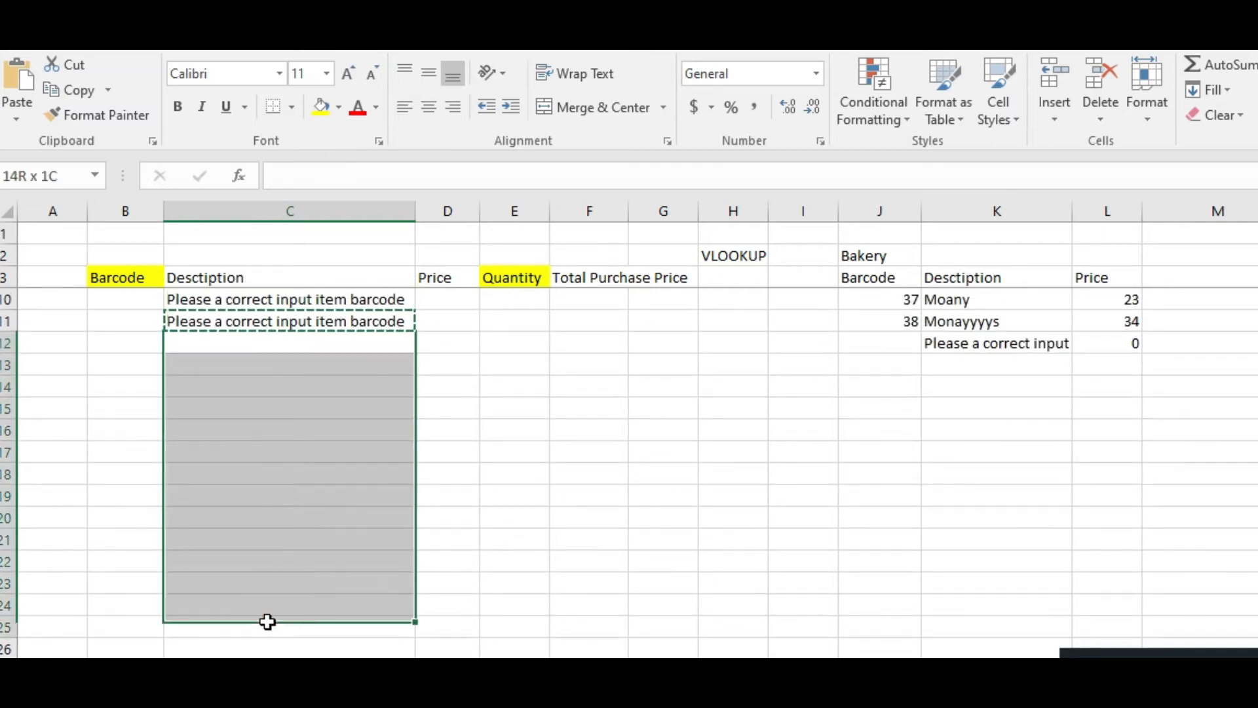
pyautogui.hotkey('ctrl', 'v')
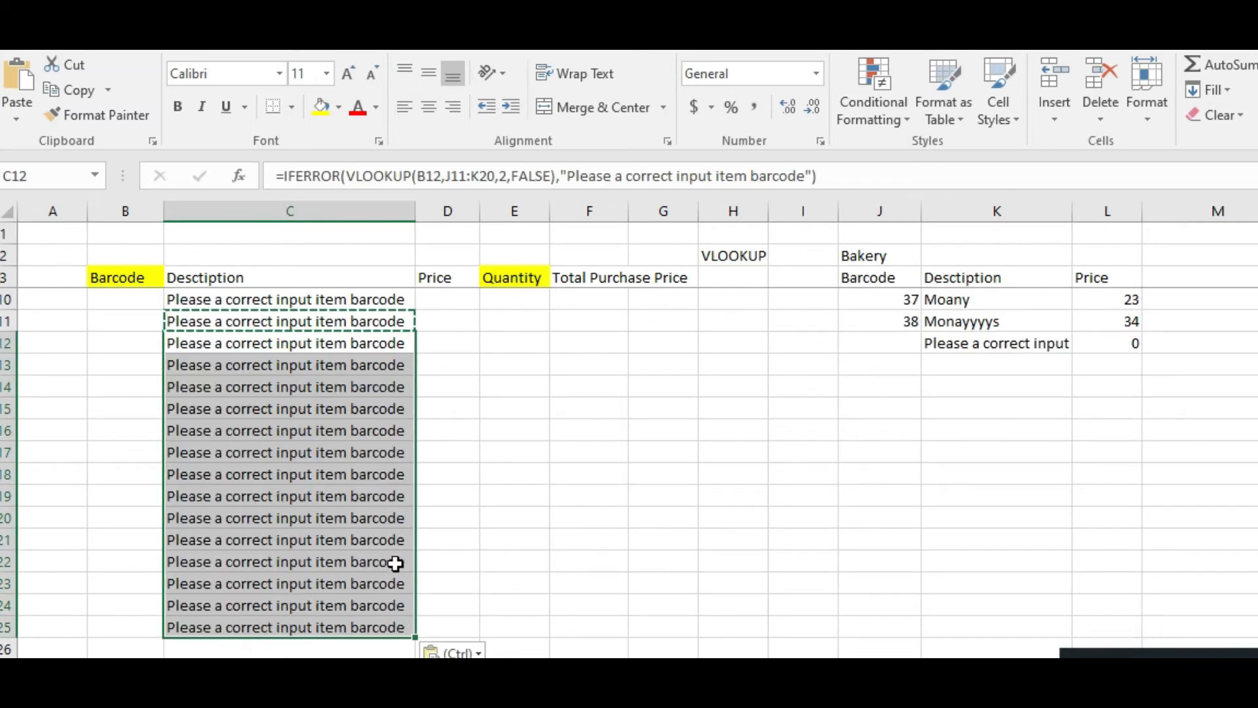
pyautogui.click(556, 538)
pyautogui.scroll(2, 483, 418)
pyautogui.hotkey('ctrl', 's')
pyautogui.click(289, 321)
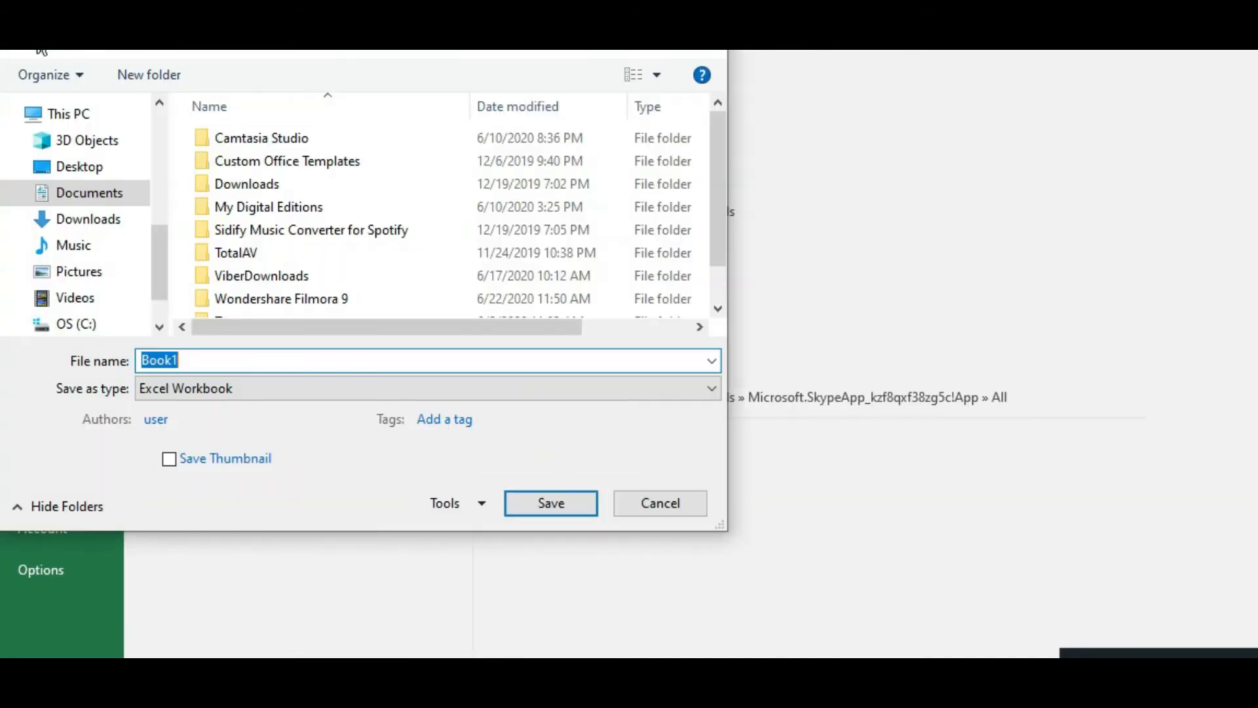
pyautogui.click(643, 506)
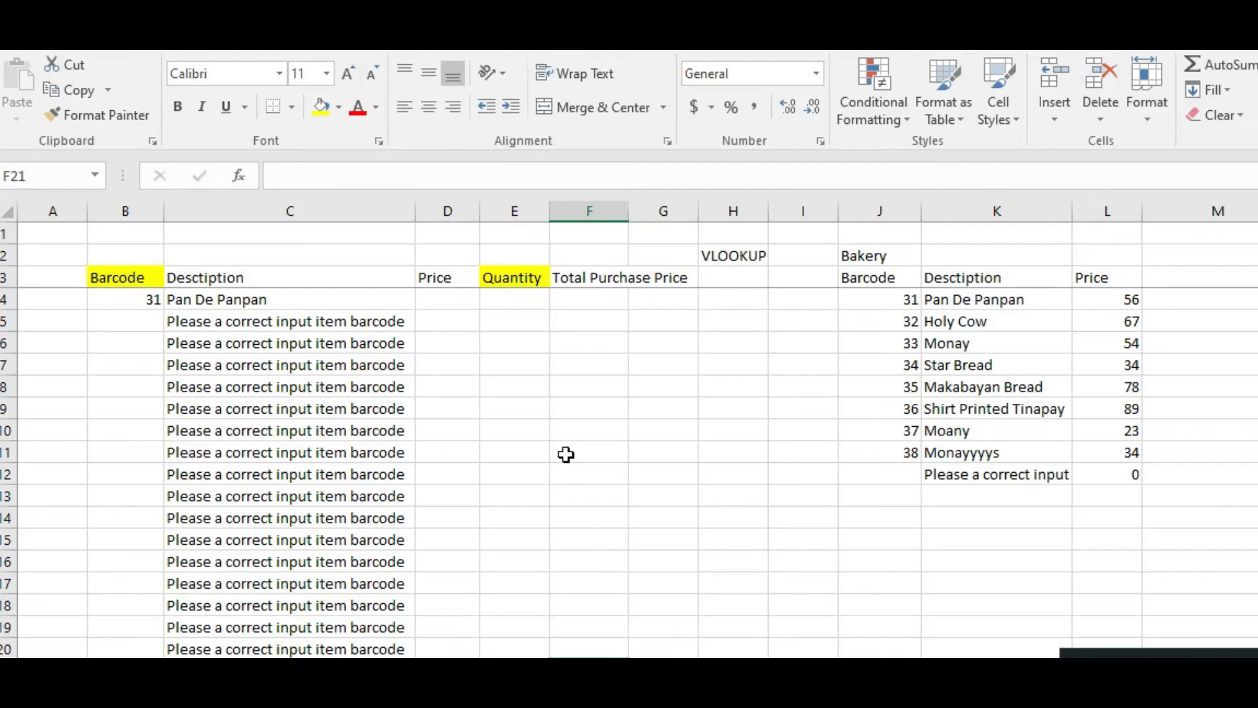
pyautogui.click(495, 455)
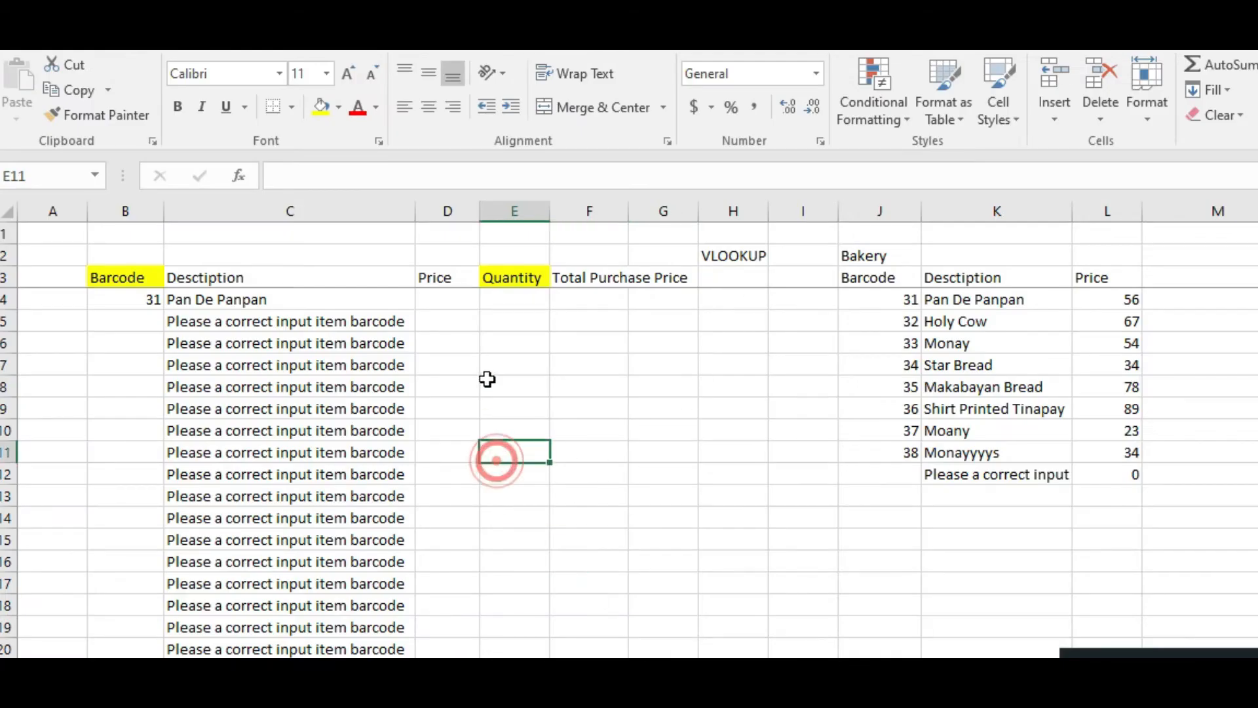
pyautogui.click(637, 352)
pyautogui.click(651, 302)
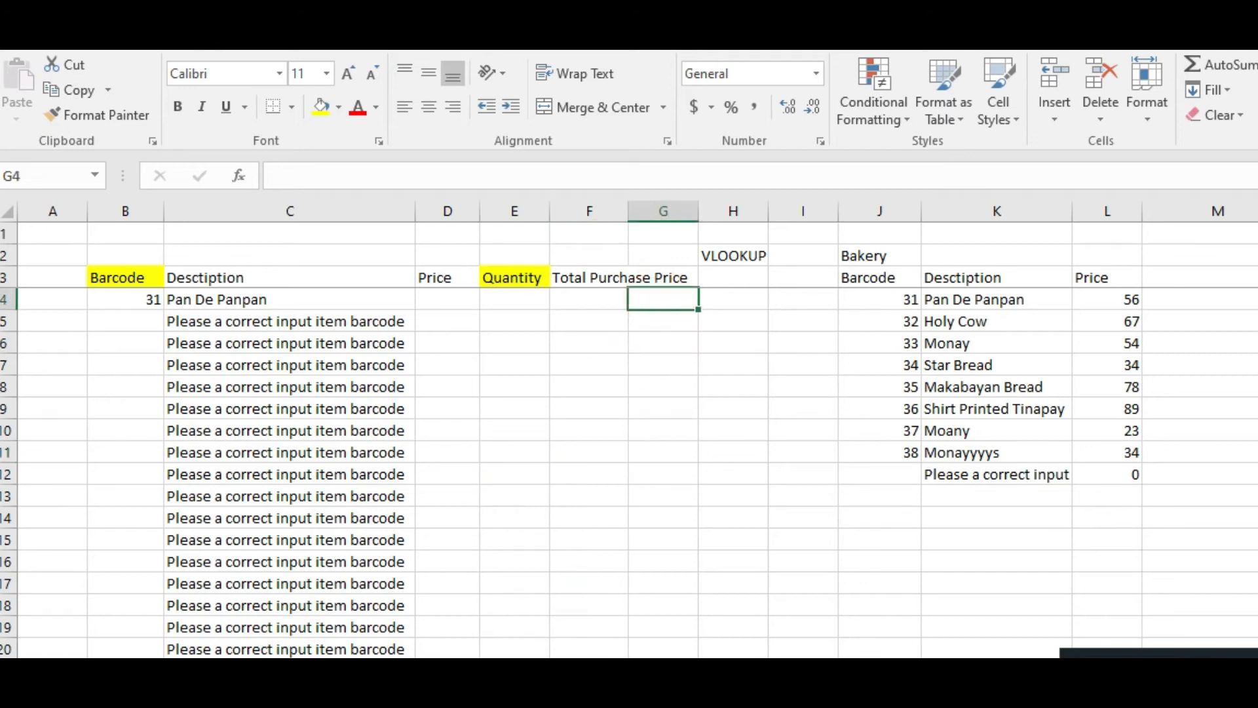
pyautogui.press('Up')
pyautogui.press('Down')
pyautogui.press('Right')
pyautogui.press('Right')
pyautogui.press('Left')
pyautogui.press('Up')
pyautogui.press('Left')
pyautogui.press('Left')
pyautogui.press('Left')
pyautogui.press('Left')
pyautogui.press('Left')
pyautogui.press('Down')
pyautogui.press('Right')
pyautogui.press('Right')
pyautogui.press('Up')
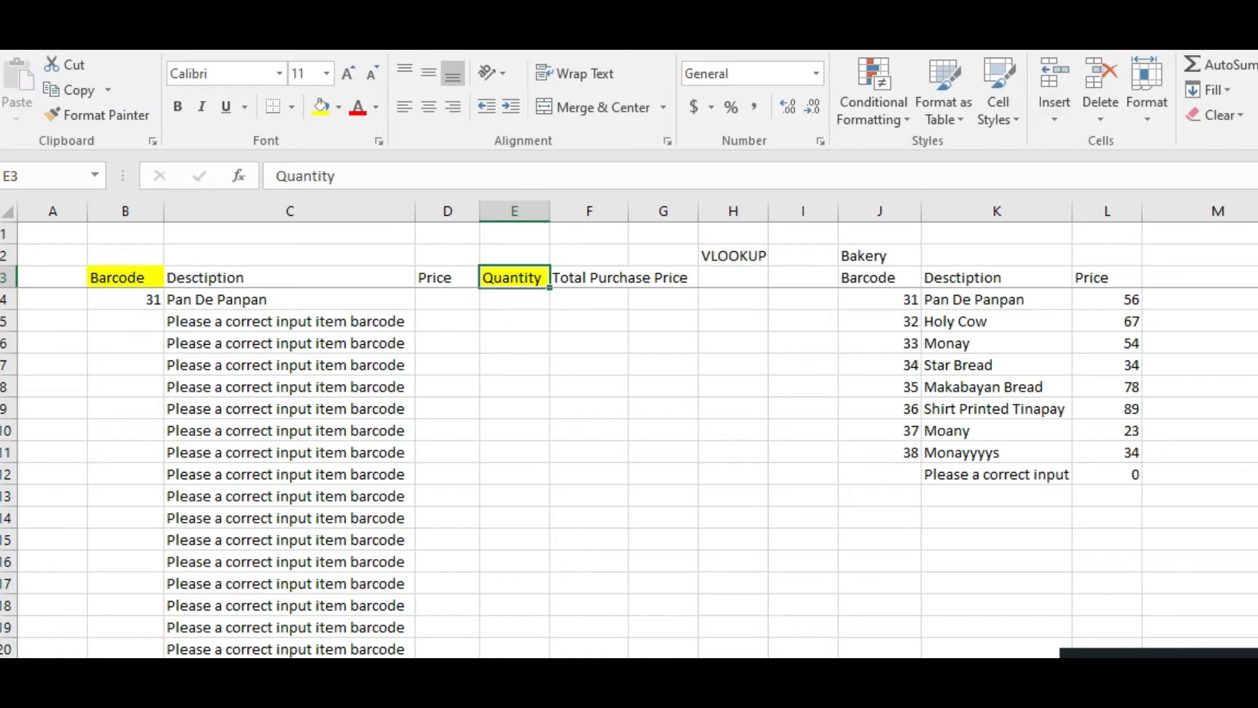
# Step: Start a VLOOKUP formula in price cell D4 that uses the description in C4 as its lookup value
pyautogui.press('Left')
pyautogui.press('Down')
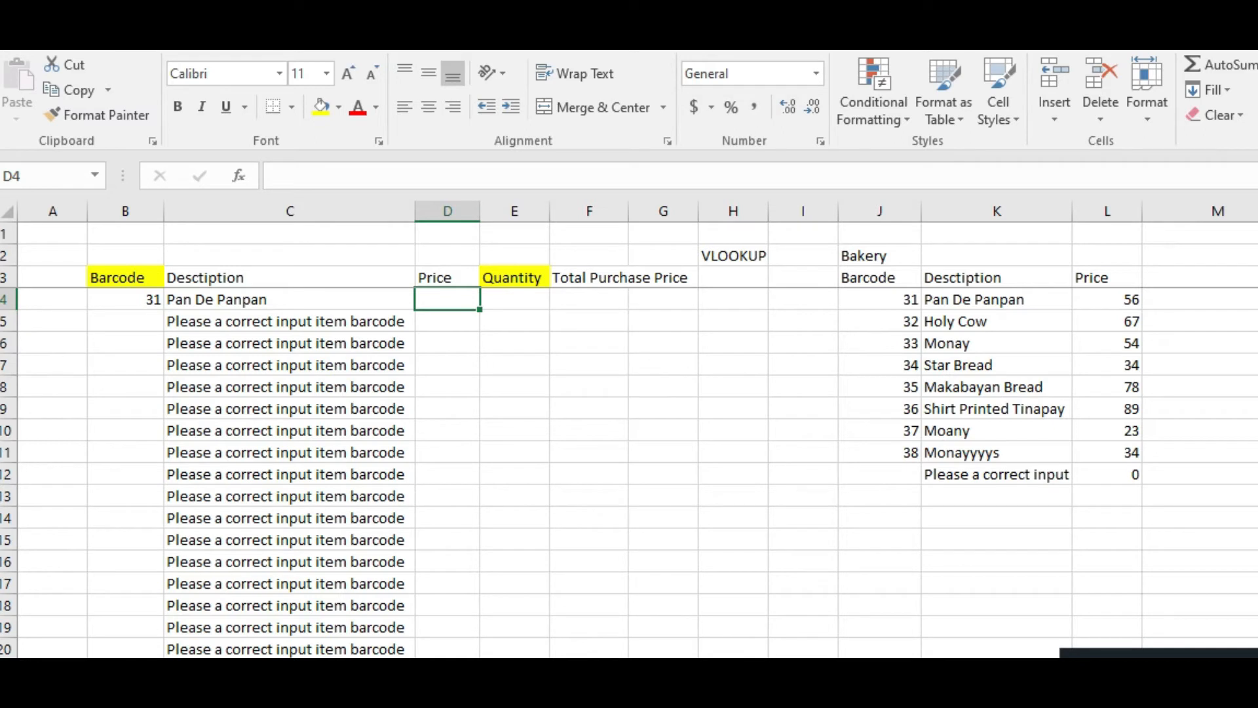
pyautogui.write('=')
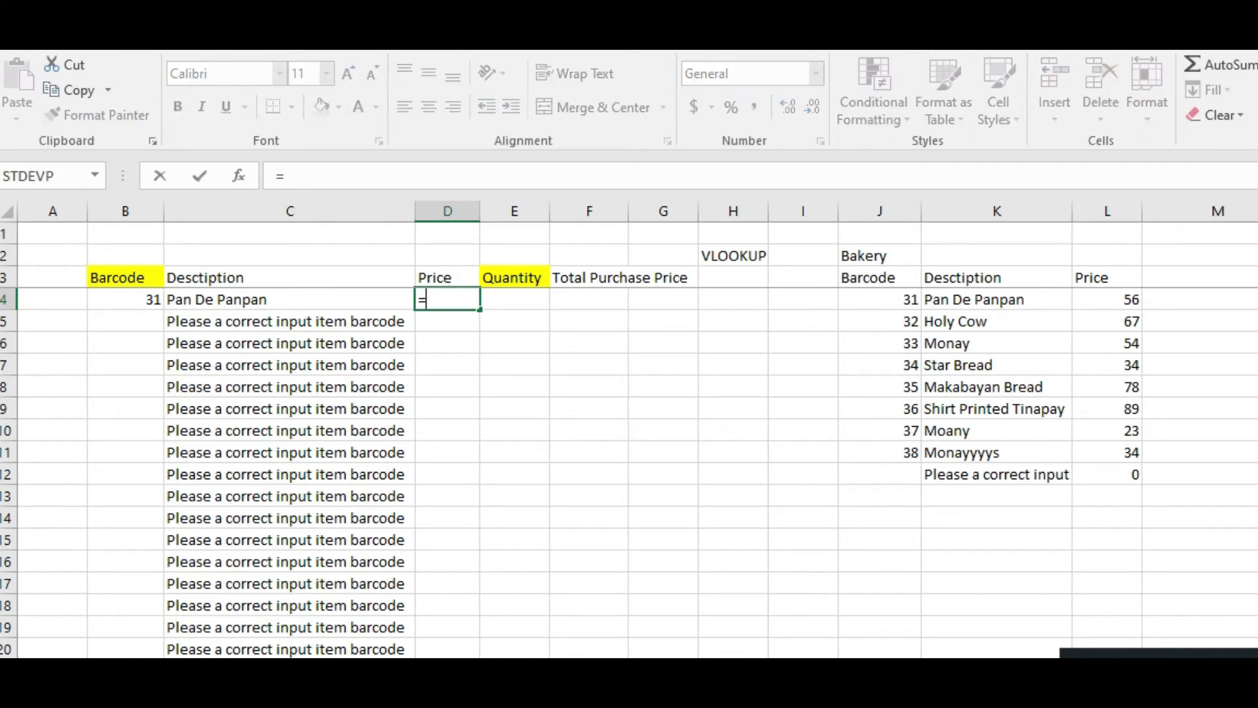
pyautogui.press('Left')
pyautogui.press('BackSpace')
pyautogui.press('BackSpace')
pyautogui.write('vlookup(')
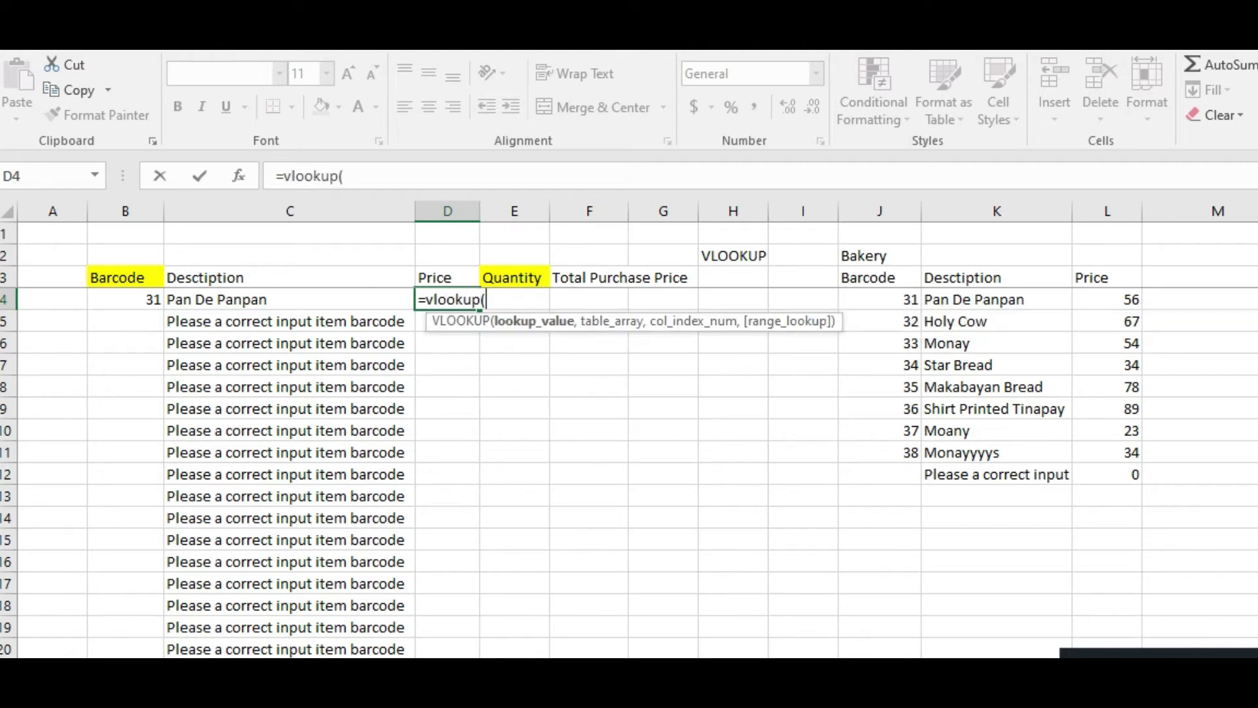
pyautogui.click(332, 300)
pyautogui.write(',')
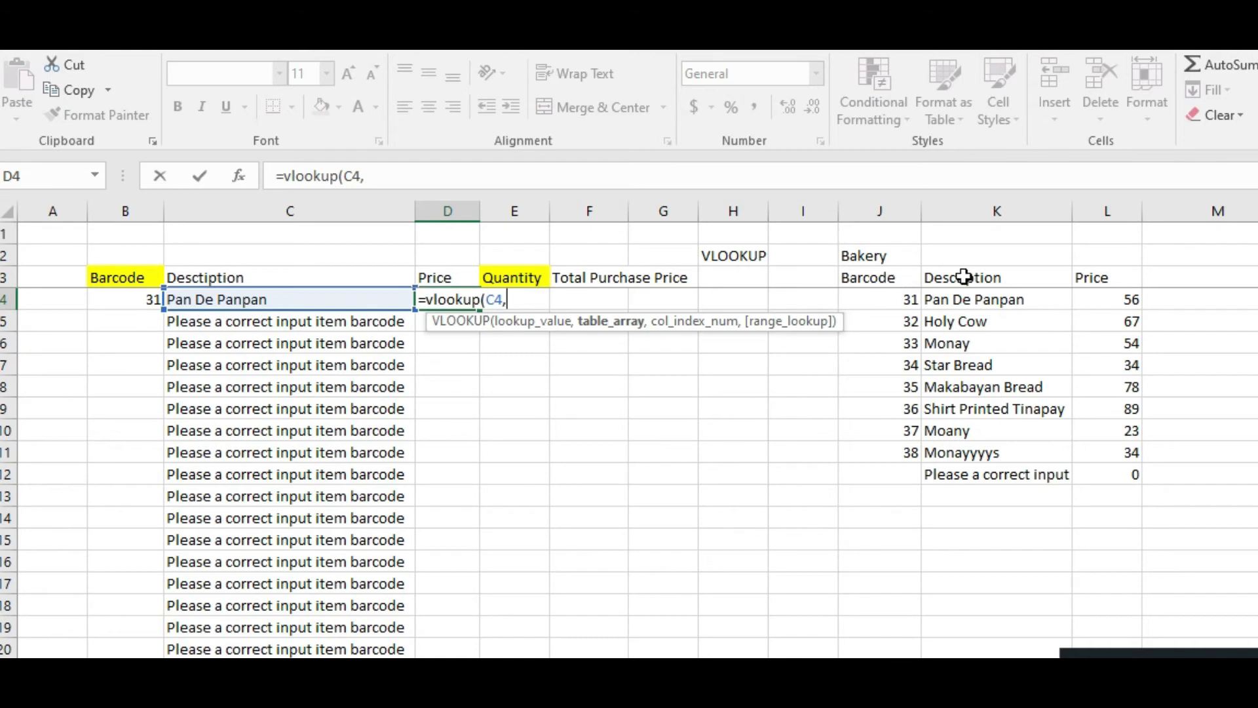
# Step: Complete D4's VLOOKUP with the absolute table range $K$3:$L$12, column index 2 and exact match FALSE
pyautogui.moveTo(971, 278); pyautogui.dragTo(1087, 478)
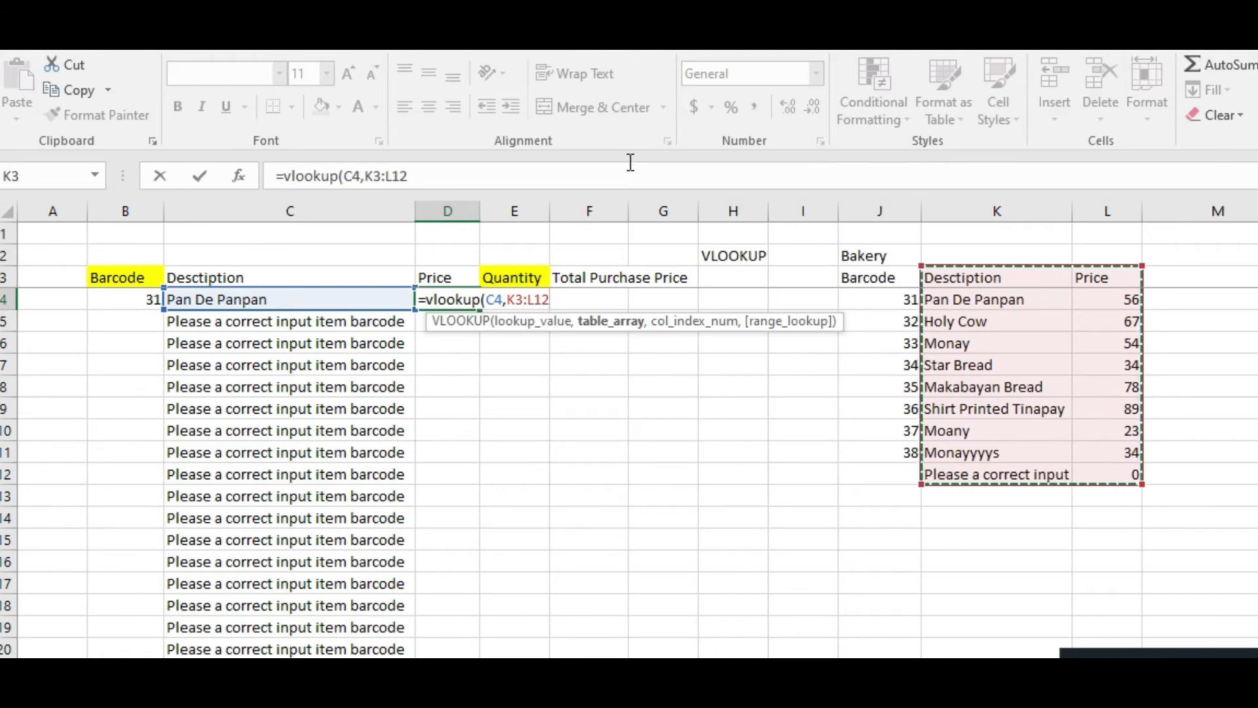
pyautogui.press('F4')
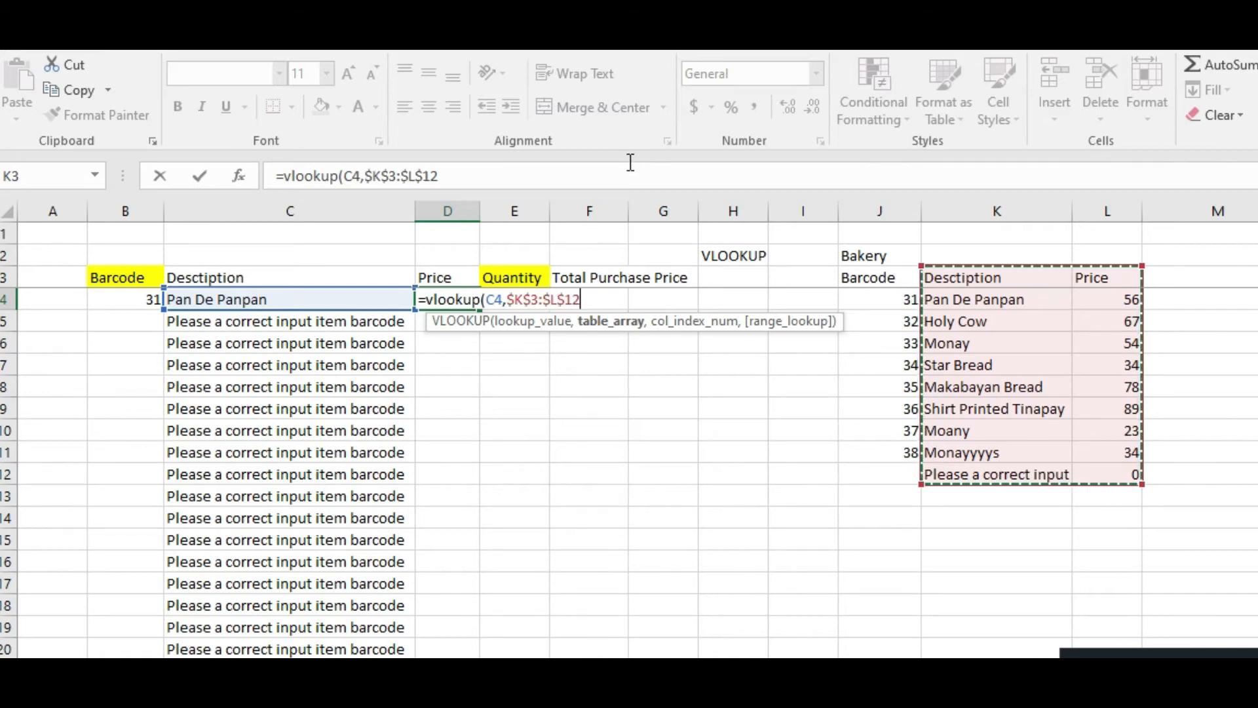
pyautogui.write(',')
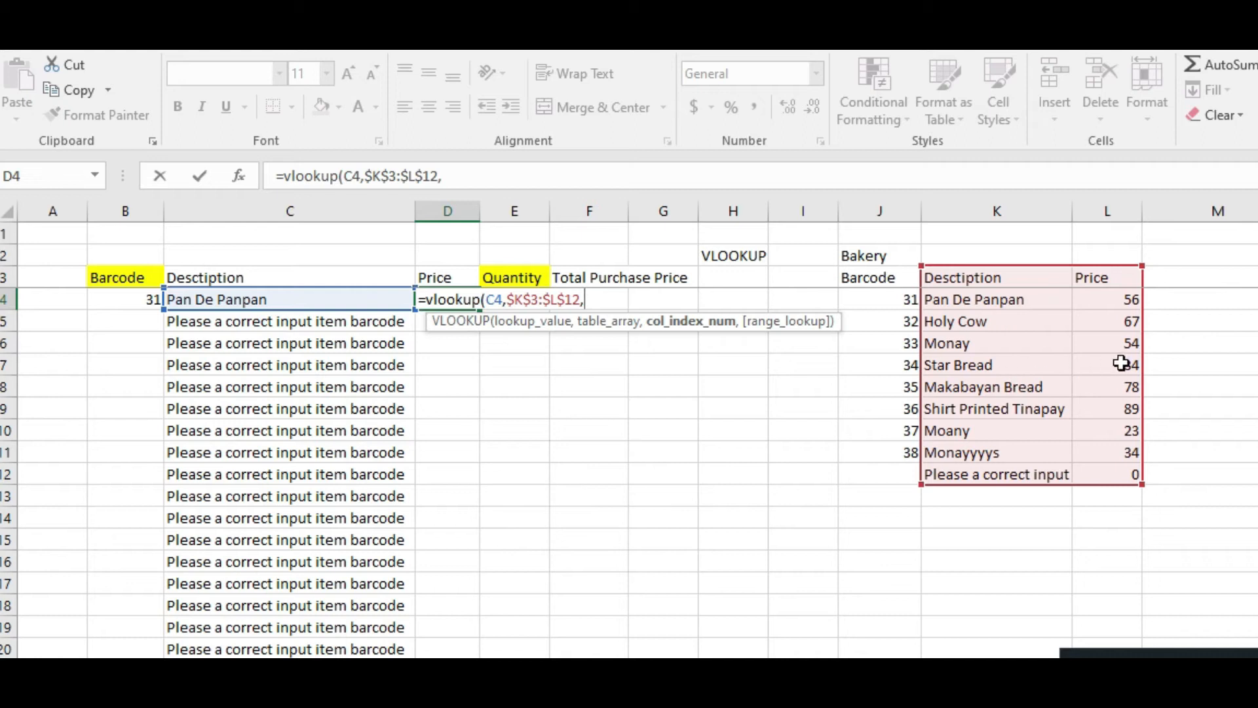
pyautogui.write(',')
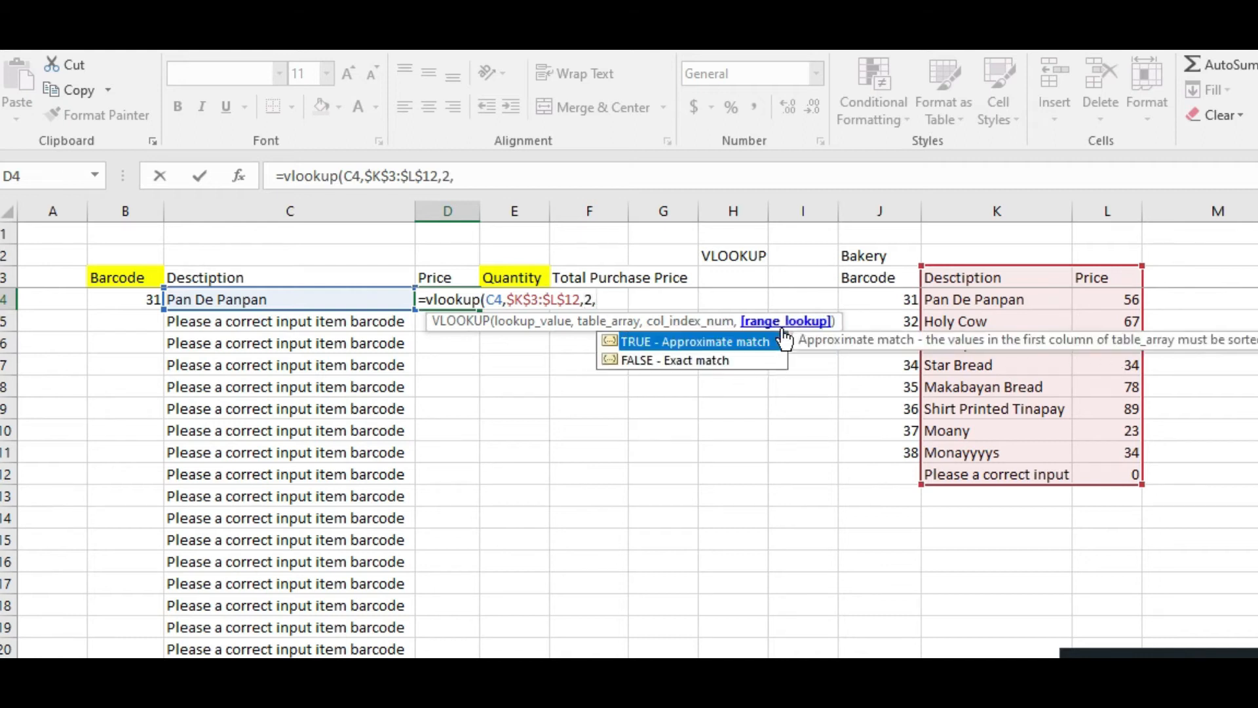
pyautogui.click(708, 362)
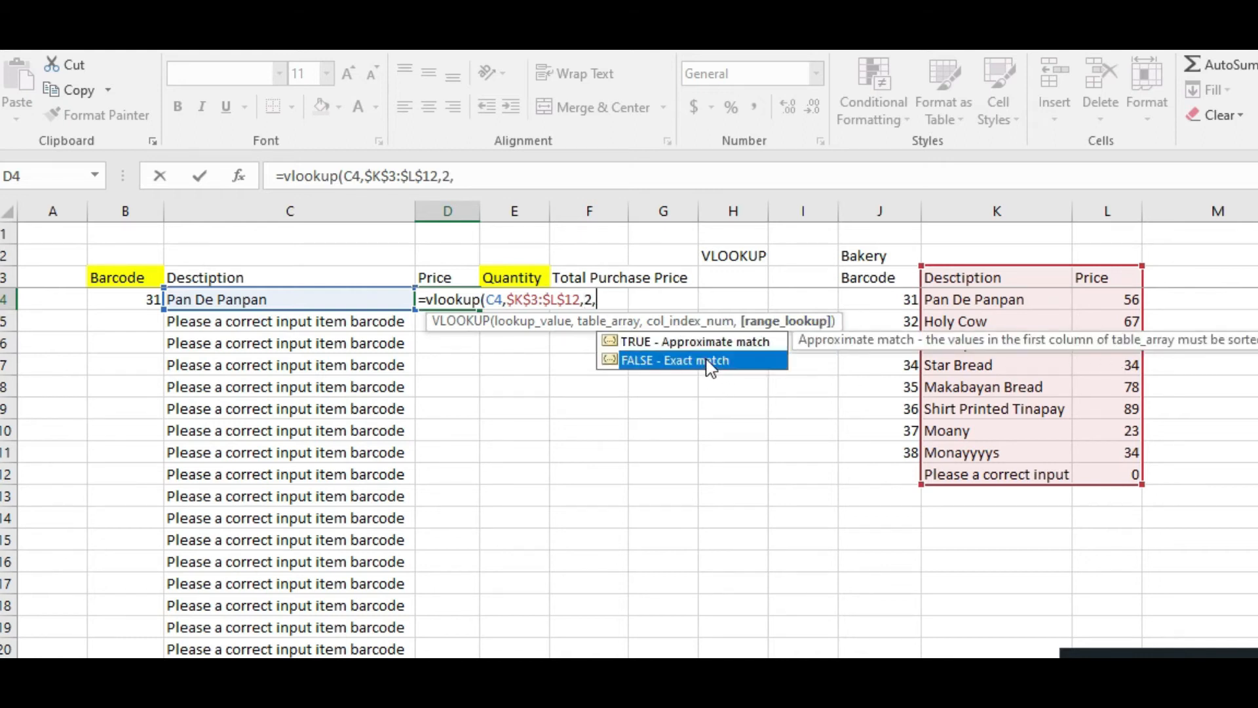
pyautogui.doubleClick(708, 361)
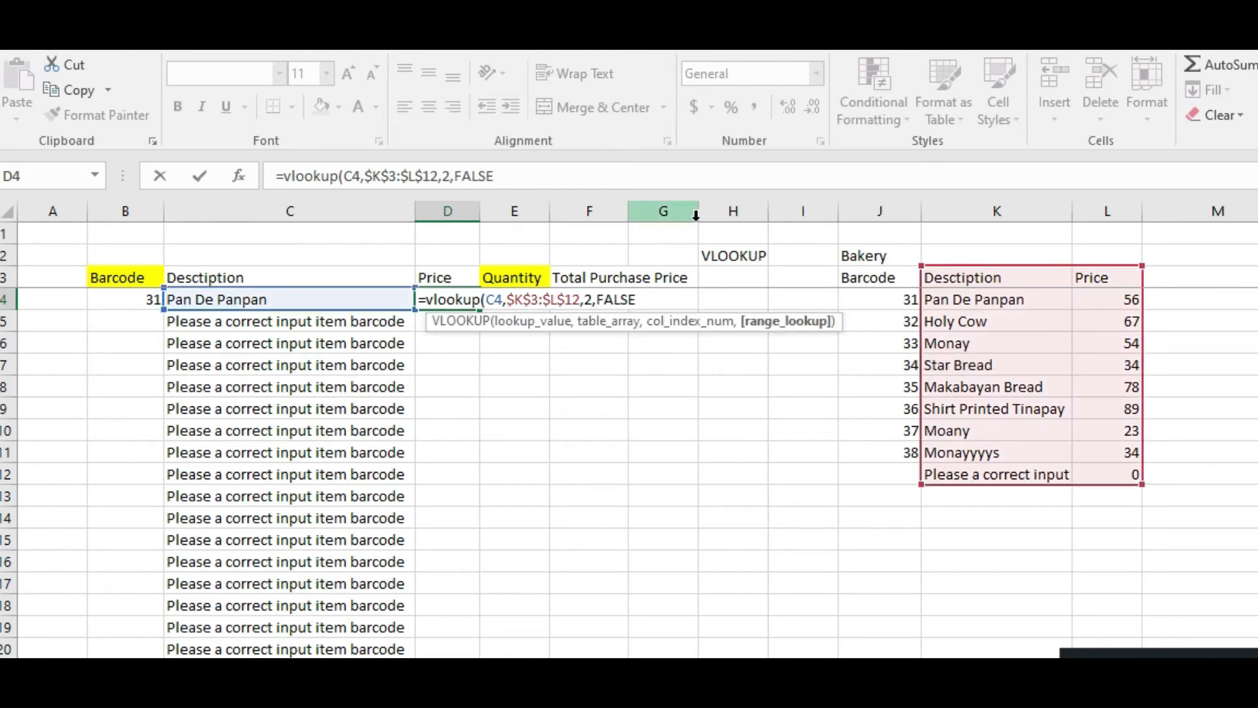
pyautogui.press('Return')
pyautogui.press('Up')
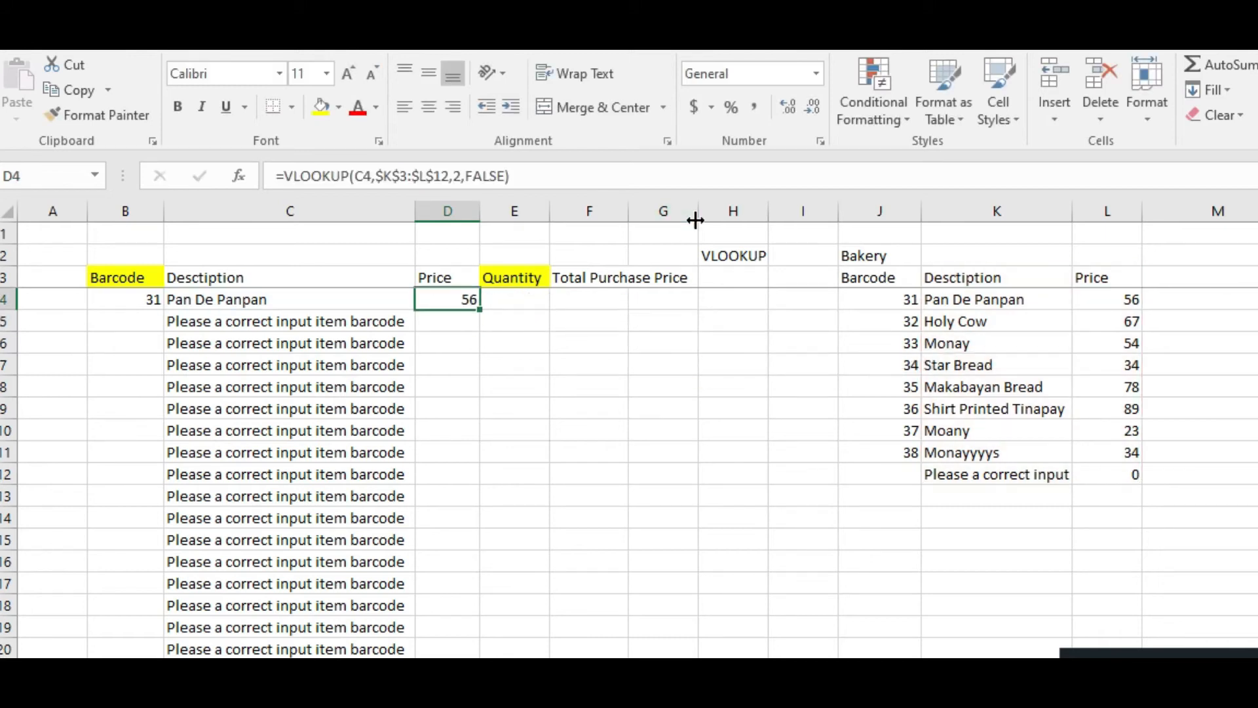
pyautogui.hotkey('ctrl', 'c')
pyautogui.press('Down')
pyautogui.hotkey('shift', 'Down')
pyautogui.hotkey('shift', 'Down')
pyautogui.hotkey('shift', 'Down')
pyautogui.hotkey('shift', 'Down')
pyautogui.hotkey('shift', 'Down')
pyautogui.hotkey('shift', 'Down')
pyautogui.hotkey('shift', 'Down')
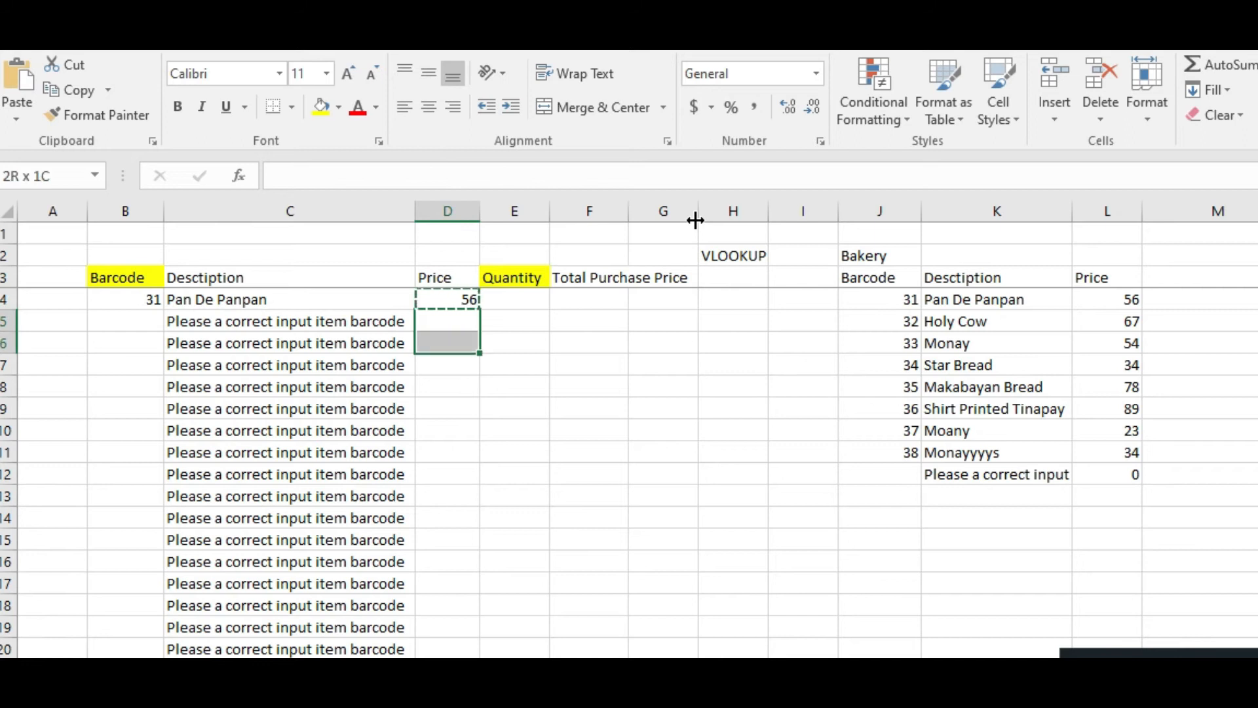
pyautogui.press('Up')
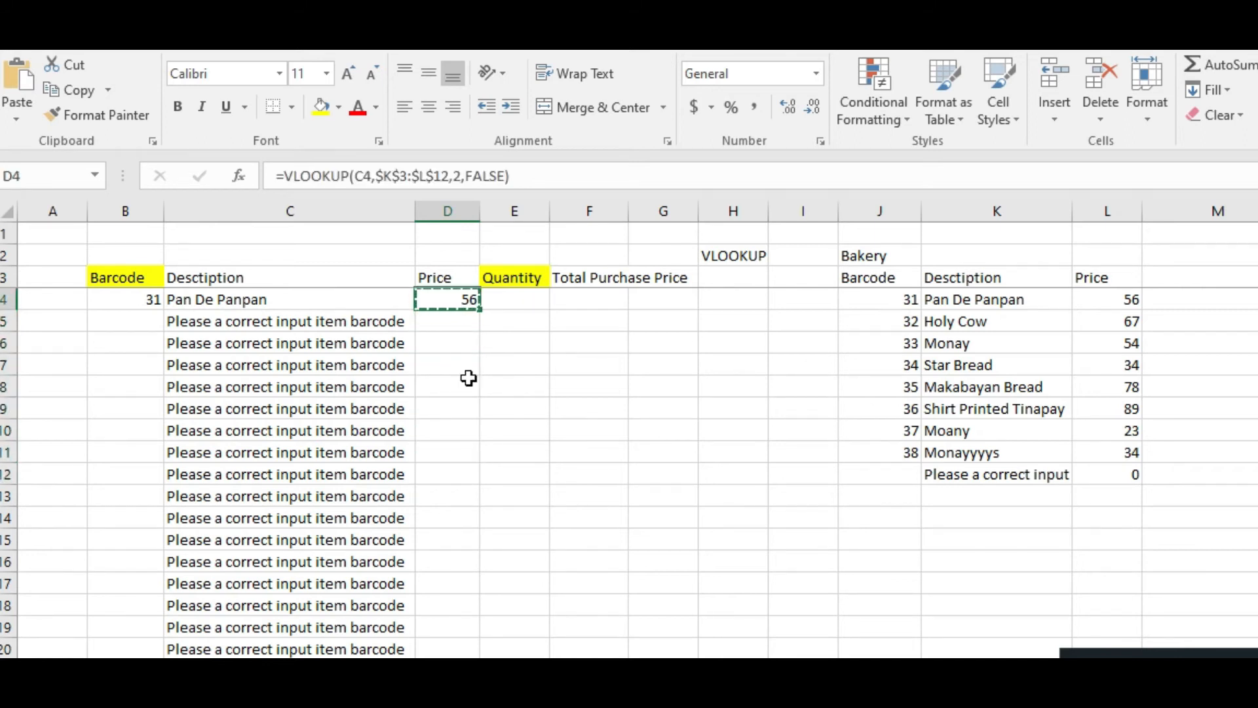
# Step: Fill D4's price formula down the Price column alongside the descriptions
pyautogui.doubleClick(479, 310)
pyautogui.click(458, 451)
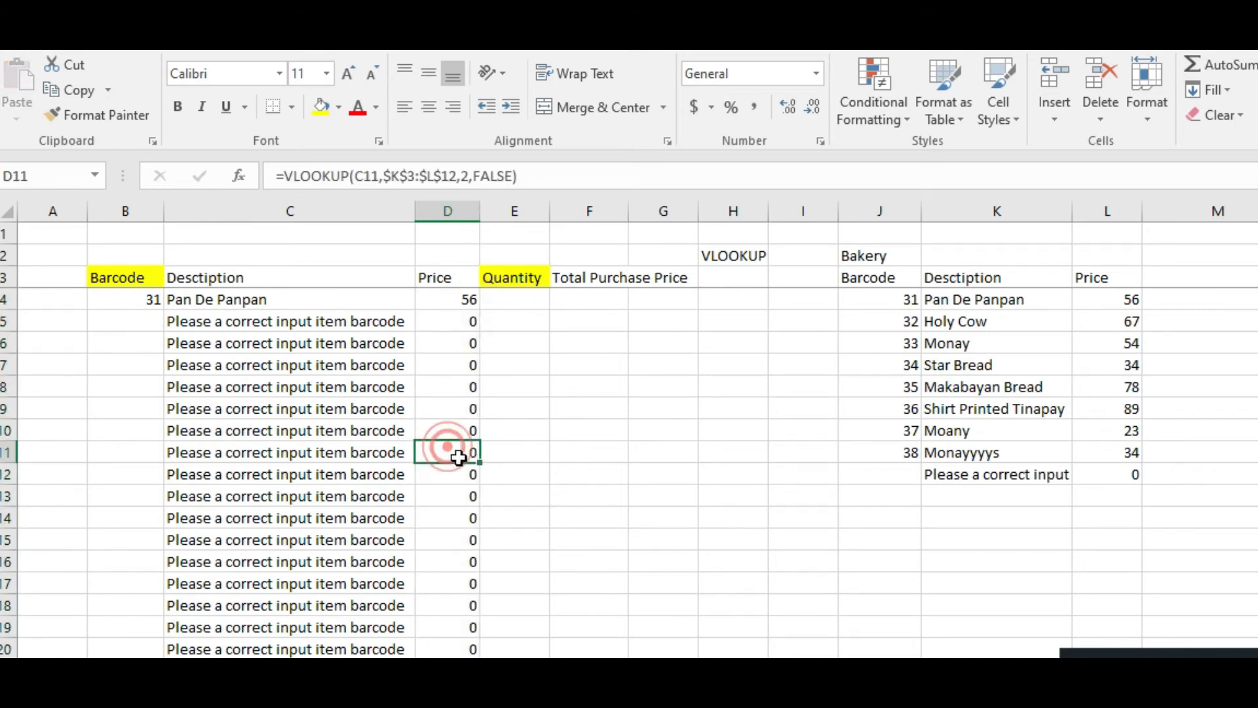
# Step: Examine the lookup ranges used by the description formulas in C4 and C14
pyautogui.doubleClick(291, 301)
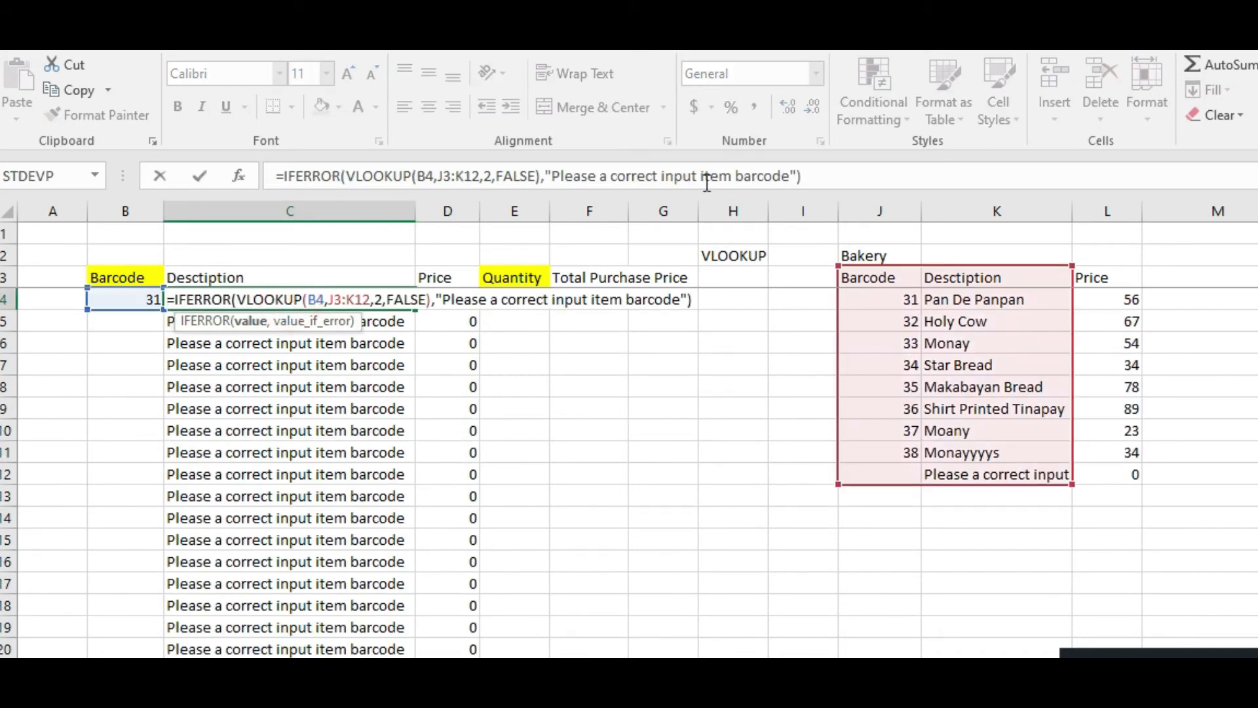
pyautogui.press('Return')
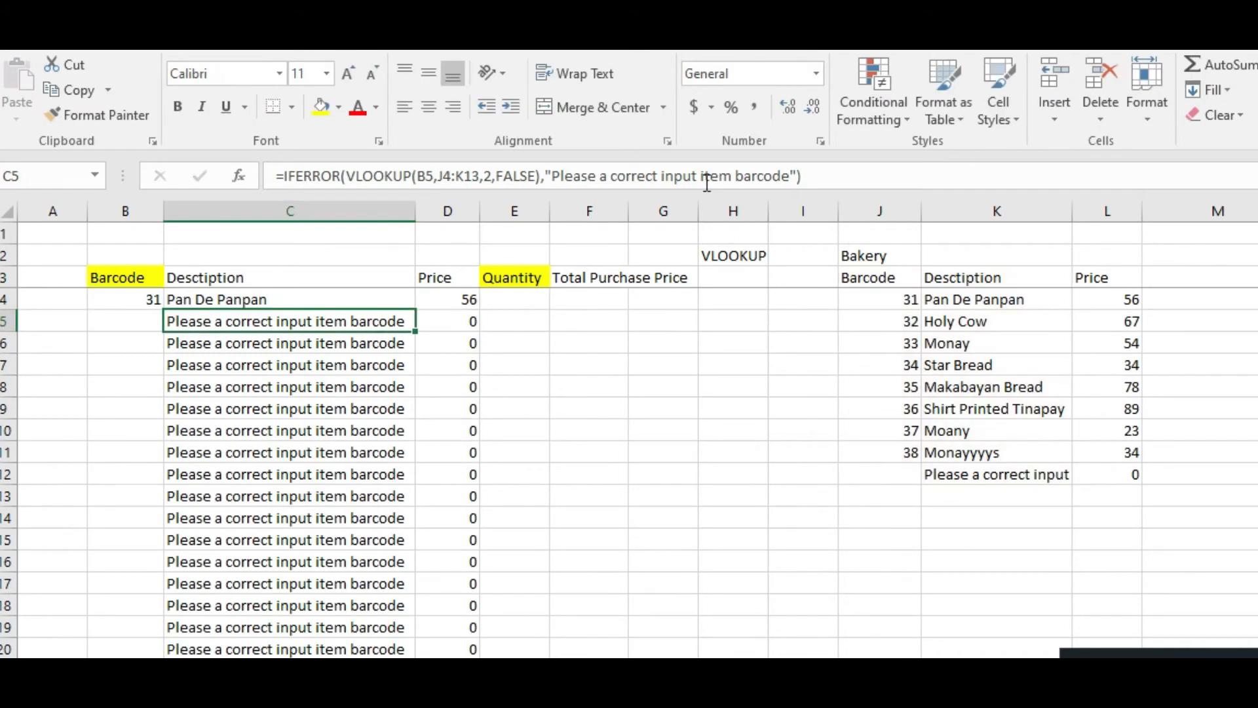
pyautogui.doubleClick(283, 516)
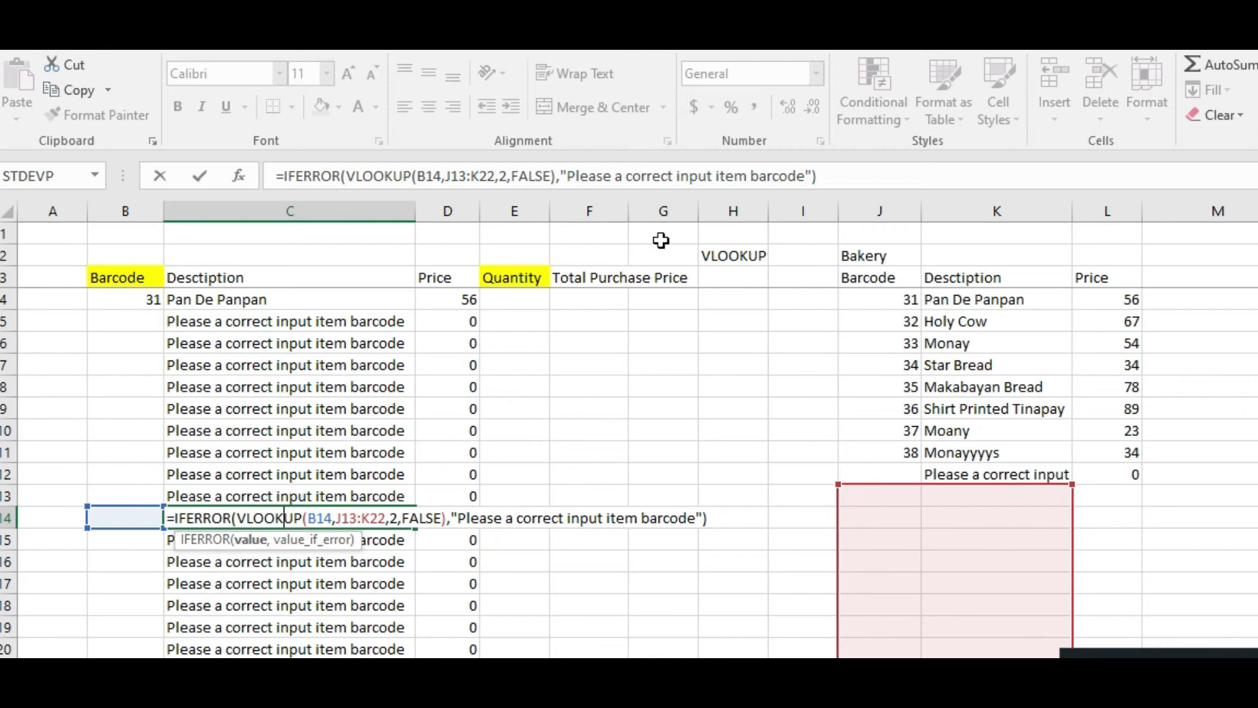
pyautogui.press('Return')
# Step: Make the lookup range in C4's description formula absolute as $J$3:$K$12
pyautogui.press('Up')
pyautogui.press('Up')
pyautogui.press('Up')
pyautogui.press('Up')
pyautogui.press('Up')
pyautogui.press('Up')
pyautogui.press('Up')
pyautogui.press('Up')
pyautogui.press('Up')
pyautogui.press('Up')
pyautogui.press('Up')
pyautogui.press('Up')
pyautogui.press('Down')
pyautogui.press('F2')
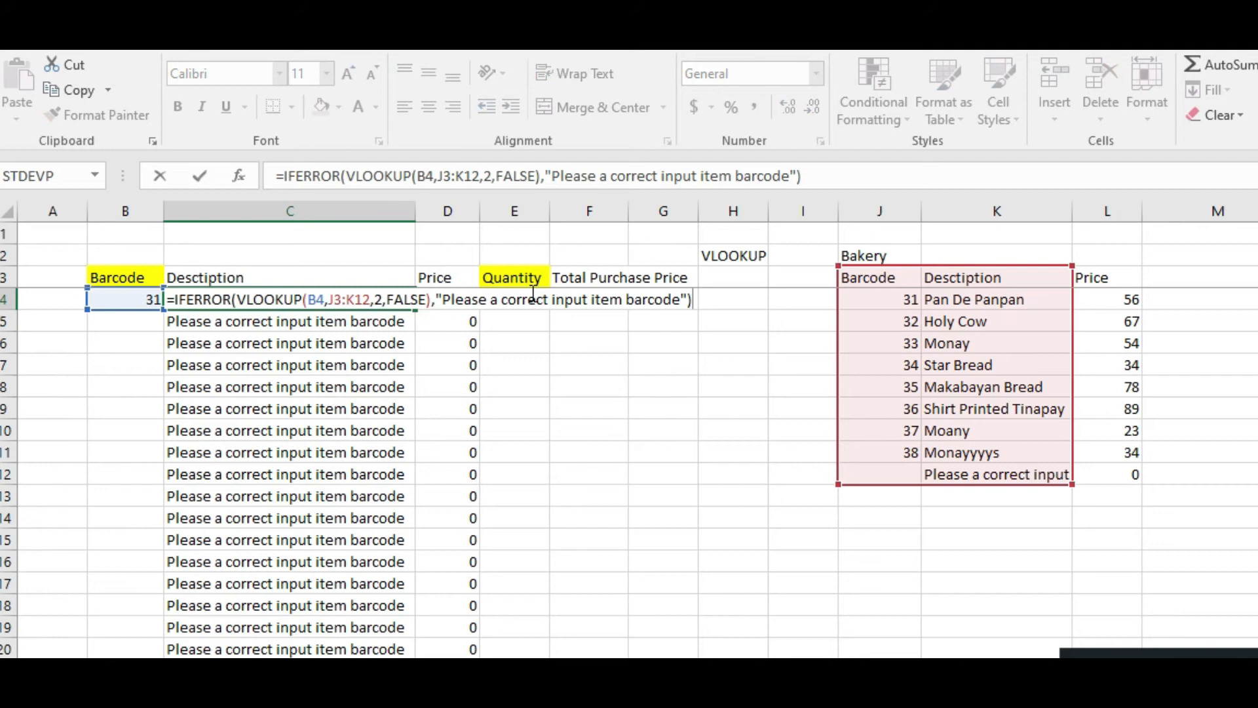
pyautogui.click(346, 302)
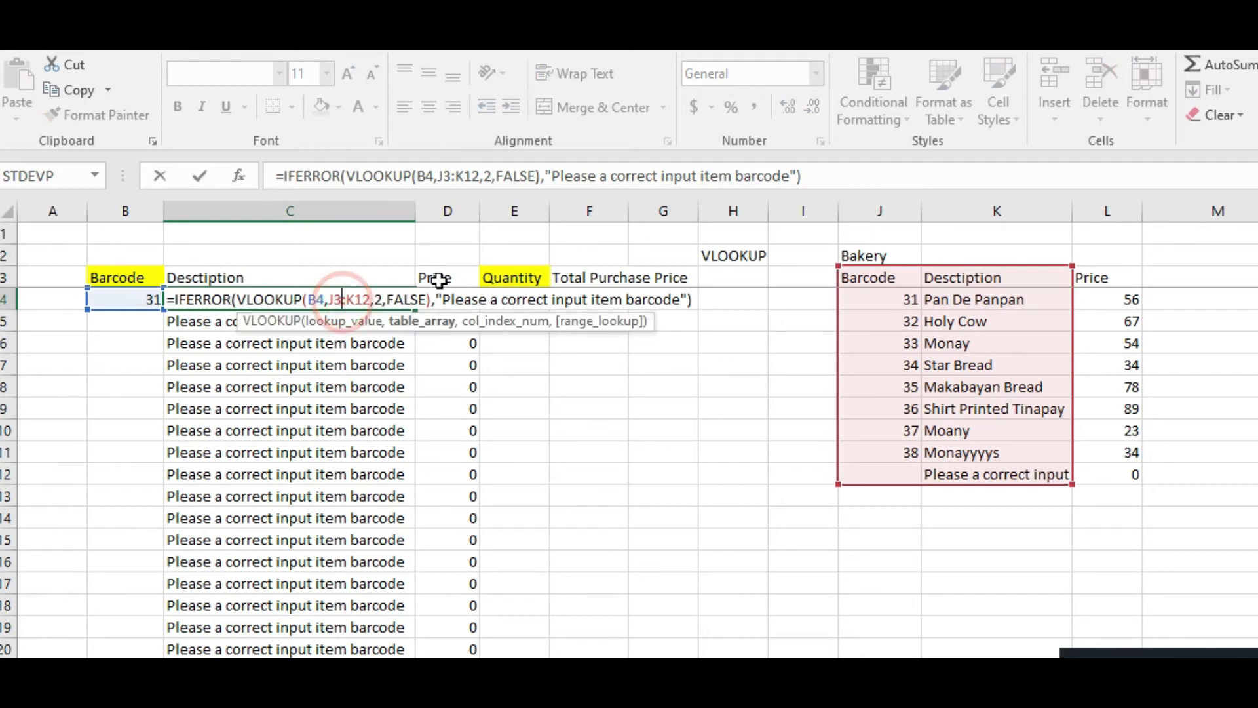
pyautogui.press('F4')
pyautogui.click(365, 300)
pyautogui.press('F4')
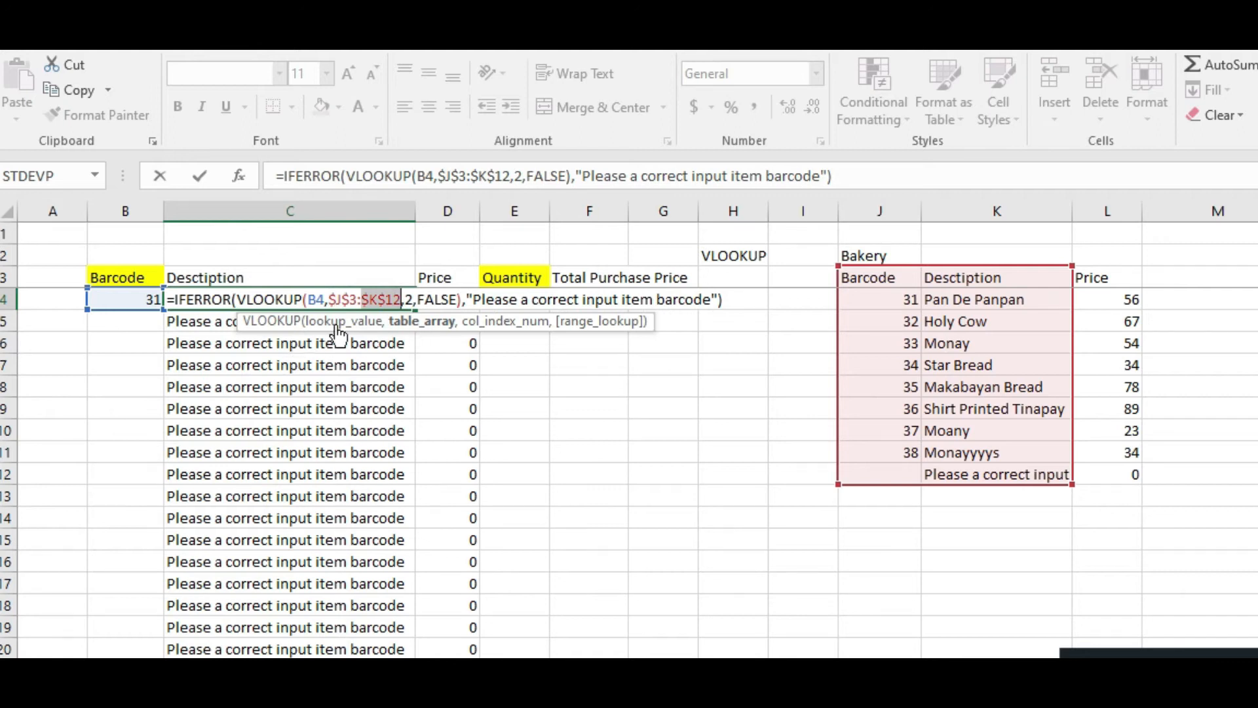
pyautogui.press('Return')
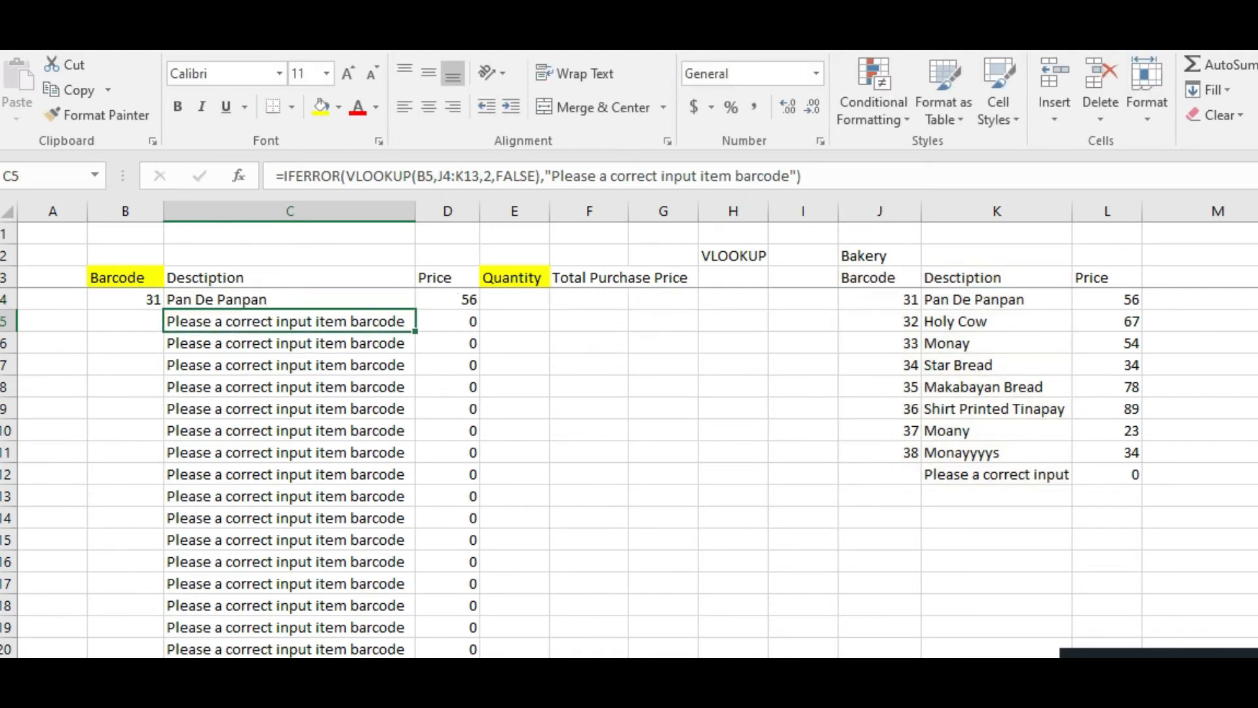
# Step: Copy C4's formula with the absolute range over the description formulas from C5 downward
pyautogui.press('Up')
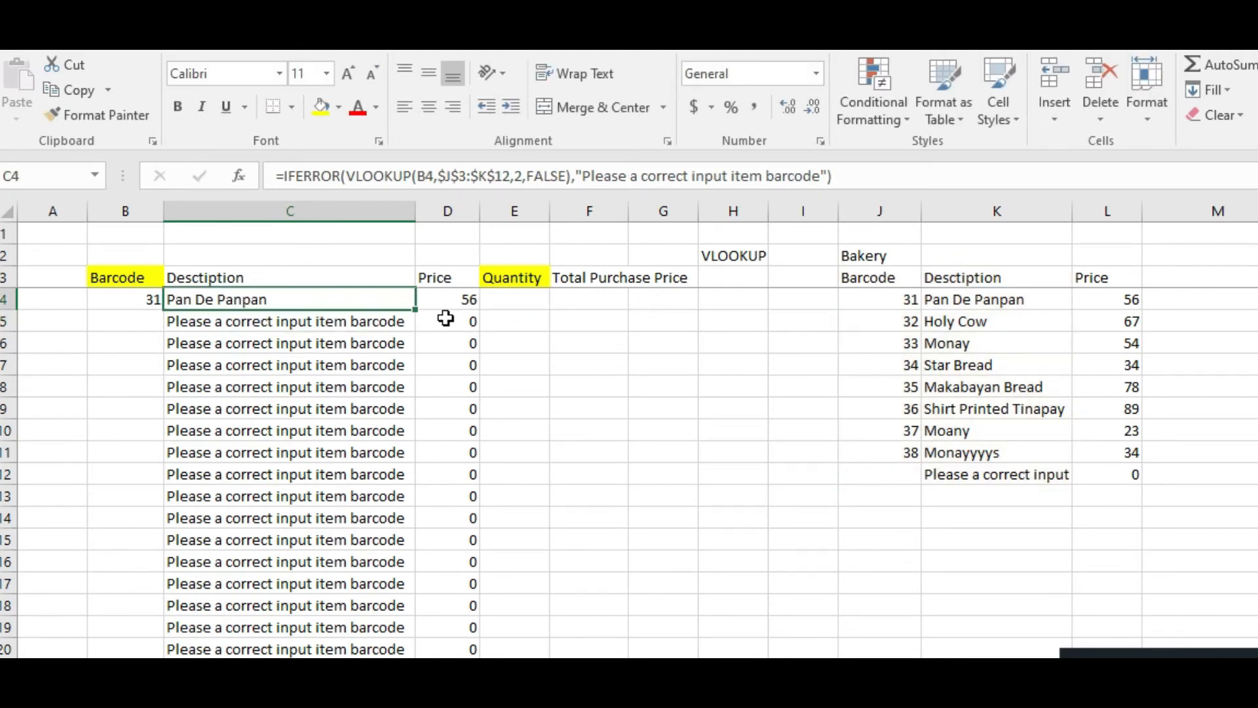
pyautogui.hotkey('ctrl', 'c')
pyautogui.click(311, 323)
pyautogui.scroll(-6, 331, 412)
pyautogui.keyDown('shift'); pyautogui.click(329, 362); pyautogui.keyUp('shift')
pyautogui.hotkey('ctrl', 'v')
pyautogui.scroll(6, 334, 357)
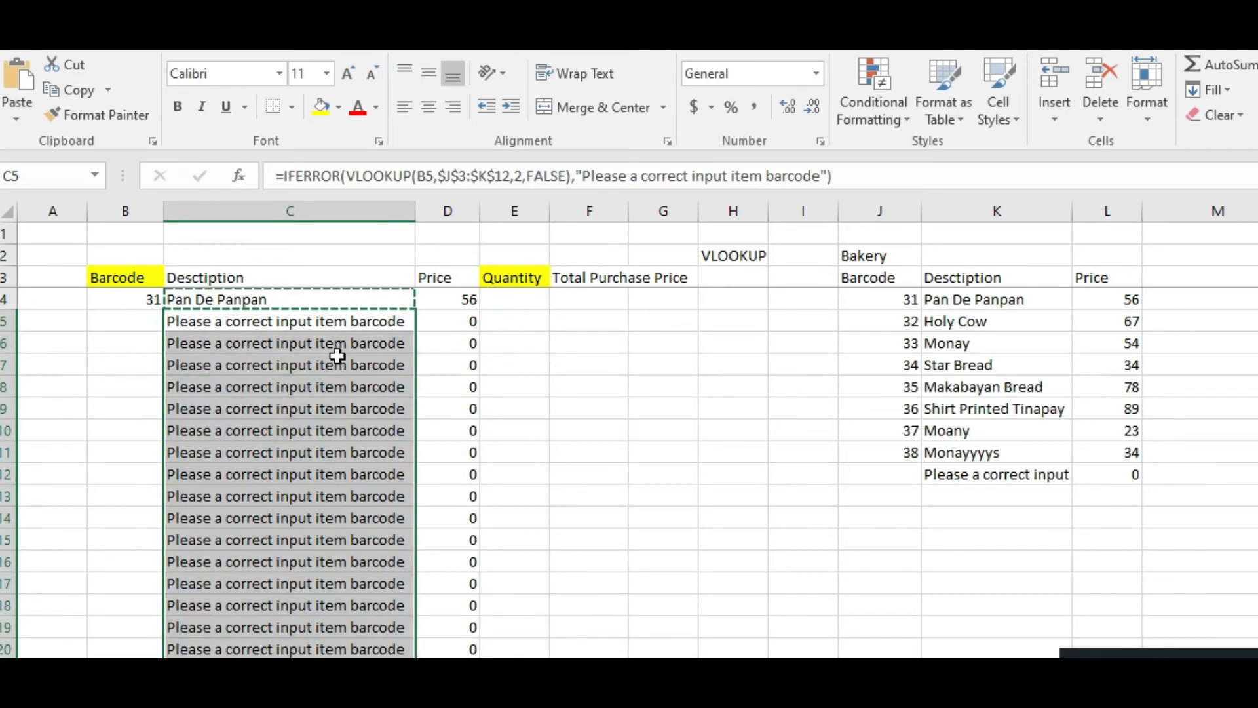
# Step: Save the workbook and clear the copy selection around C4
pyautogui.click(491, 315)
pyautogui.click(491, 284)
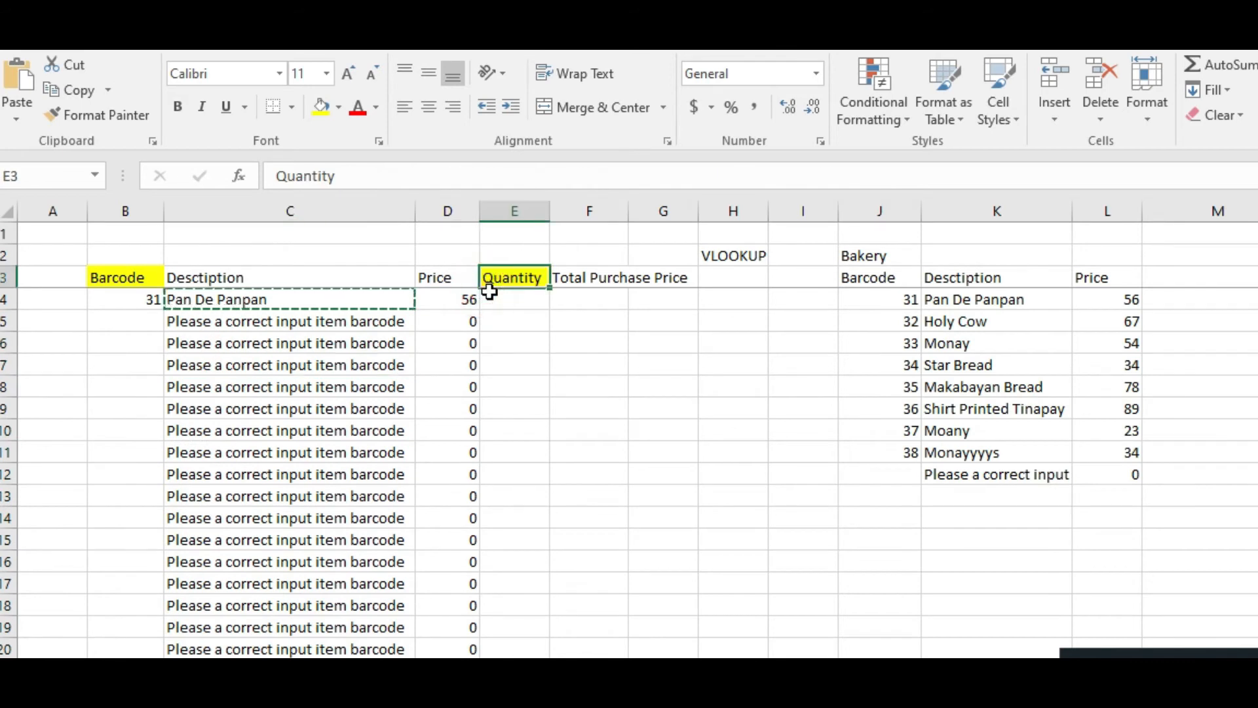
pyautogui.hotkey('ctrl', 's')
pyautogui.press('Escape')
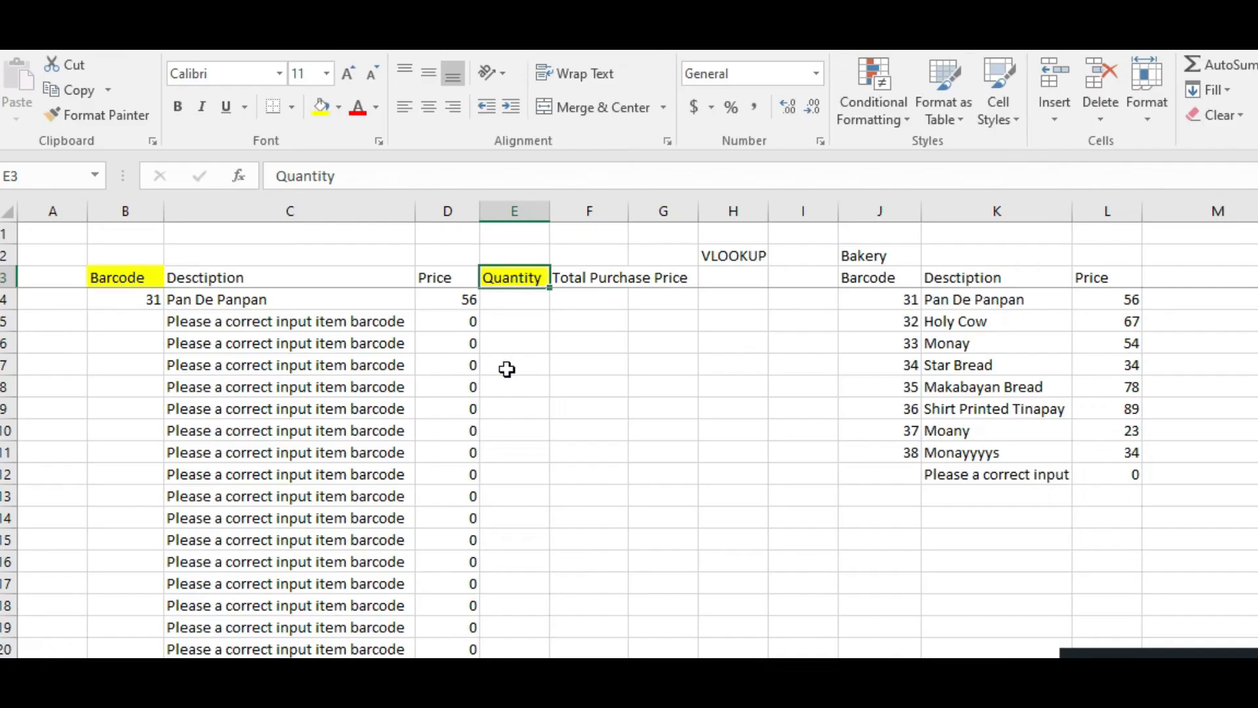
pyautogui.click(509, 301)
pyautogui.click(288, 342)
pyautogui.click(572, 426)
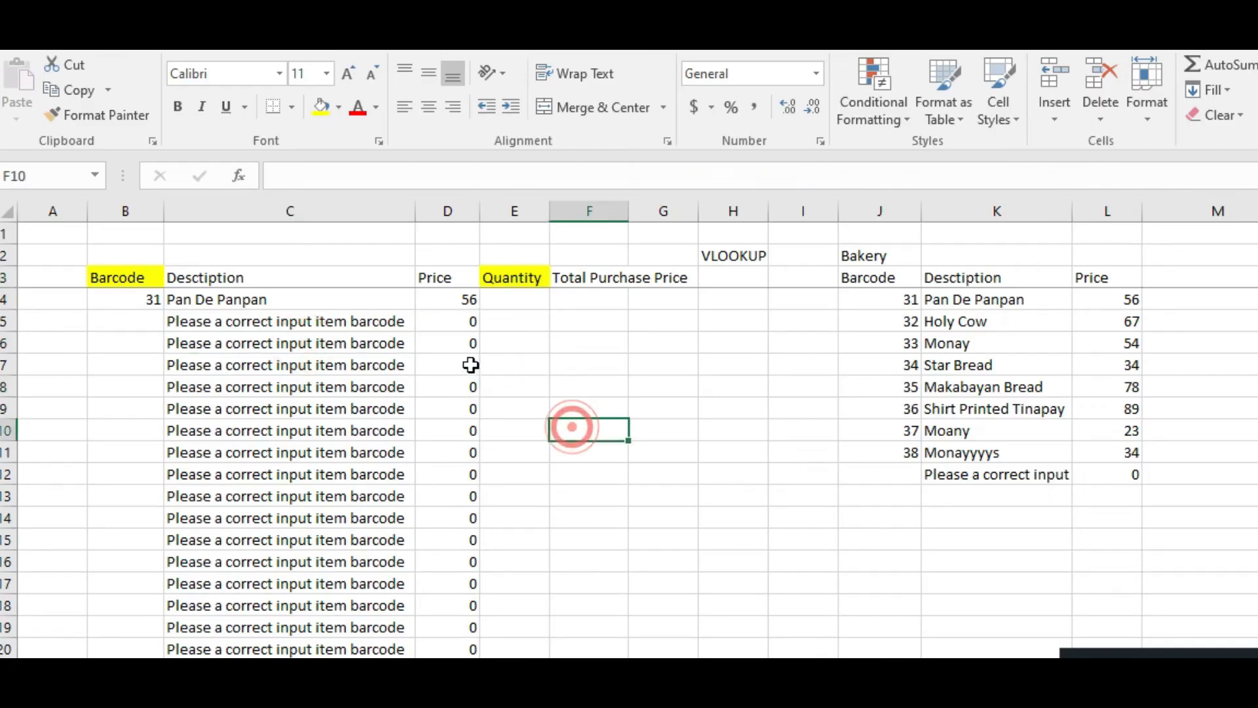
pyautogui.click(472, 365)
# Step: Enter barcode 32 in B5 and barcode 33 in B6
pyautogui.click(152, 331)
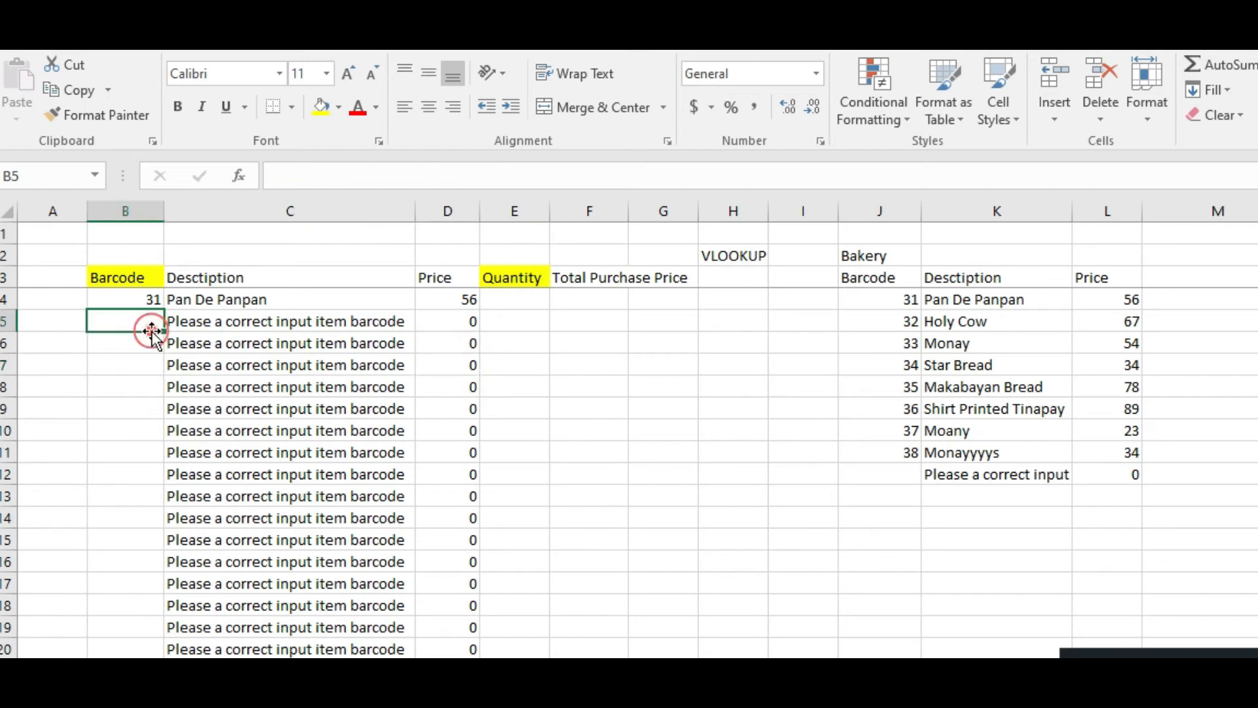
pyautogui.write('32')
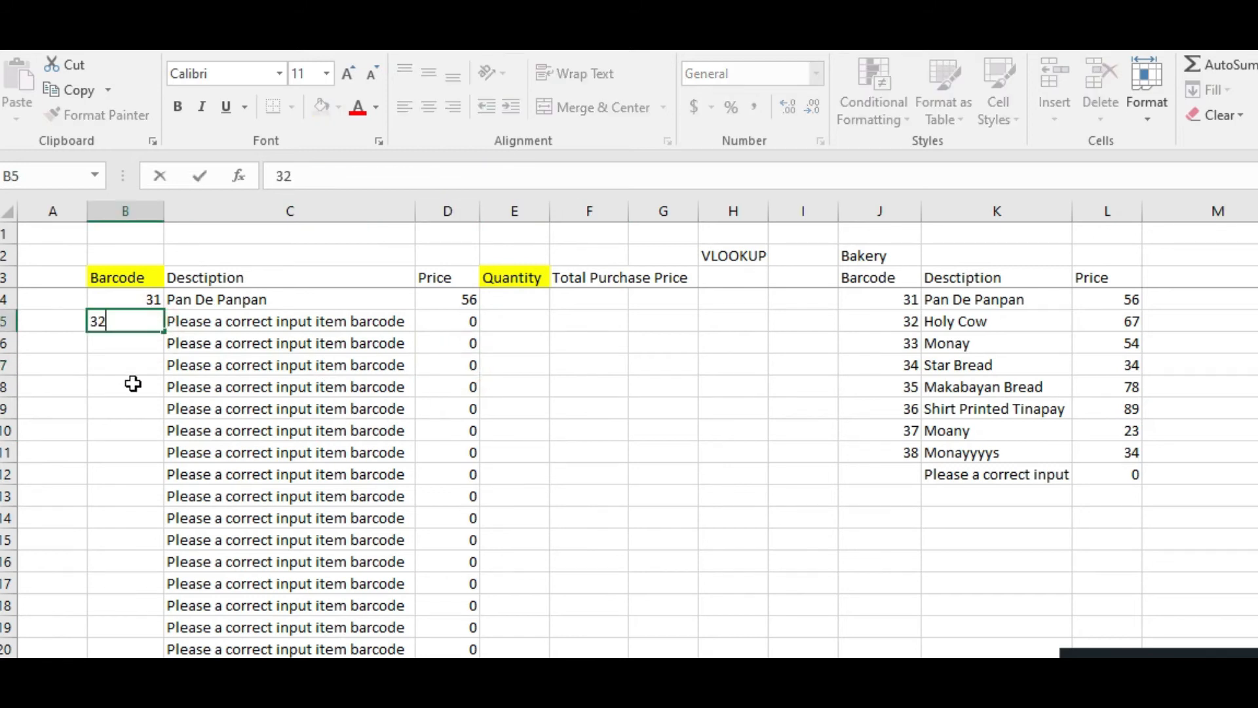
pyautogui.click(140, 366)
pyautogui.click(150, 337)
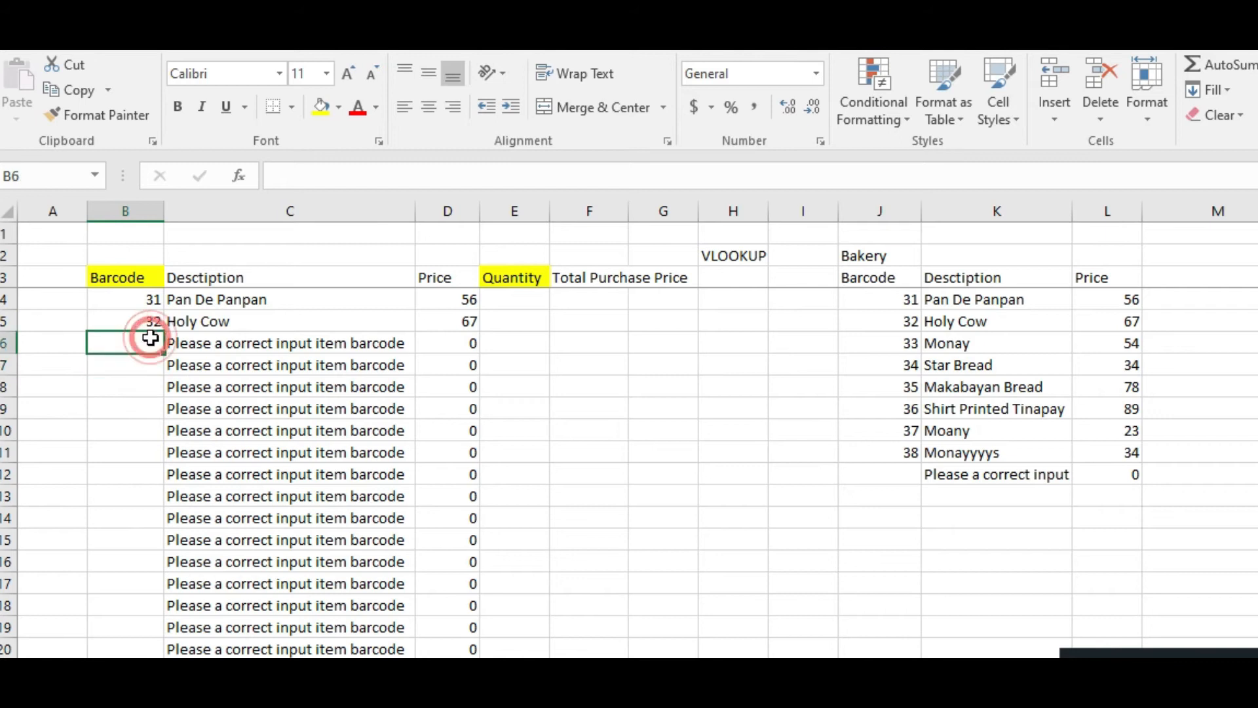
pyautogui.write('33')
pyautogui.click(145, 392)
# Step: Test the unlisted barcode 1 in B8, and clear the cell
pyautogui.click(141, 410)
pyautogui.click(135, 392)
pyautogui.write('1')
pyautogui.click(129, 450)
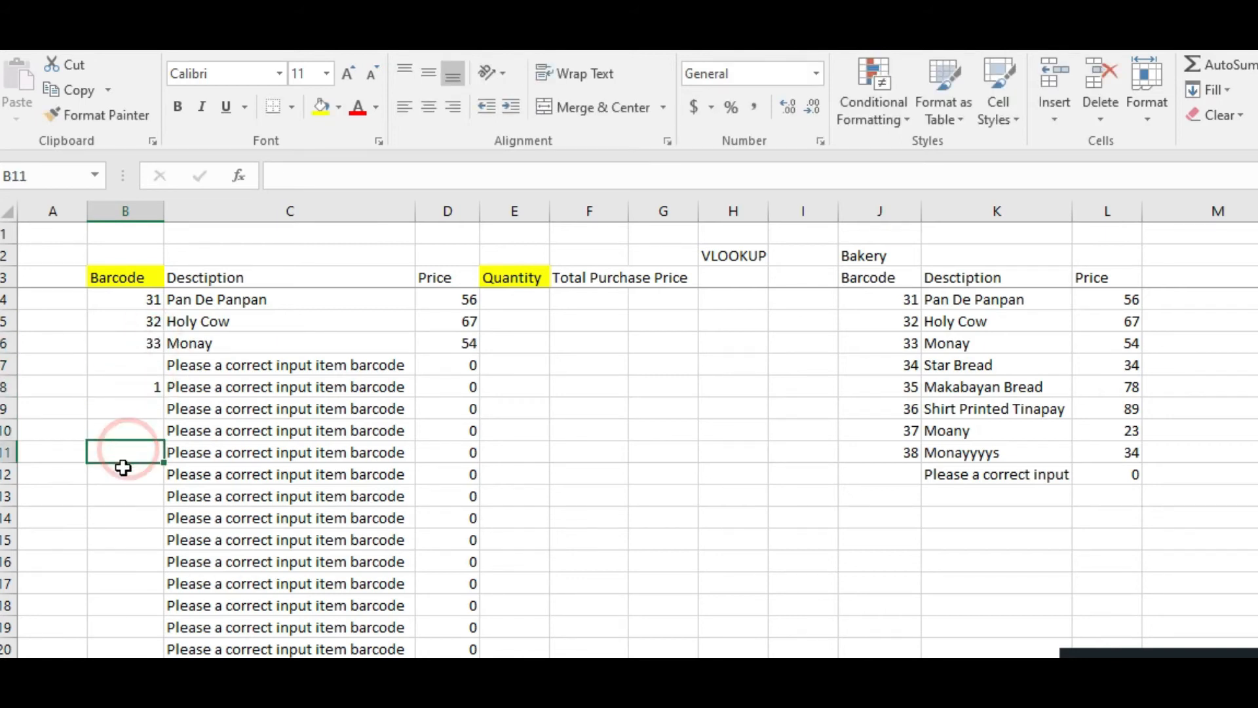
pyautogui.click(133, 390)
pyautogui.press('Delete')
pyautogui.click(249, 477)
pyautogui.click(138, 385)
pyautogui.click(146, 366)
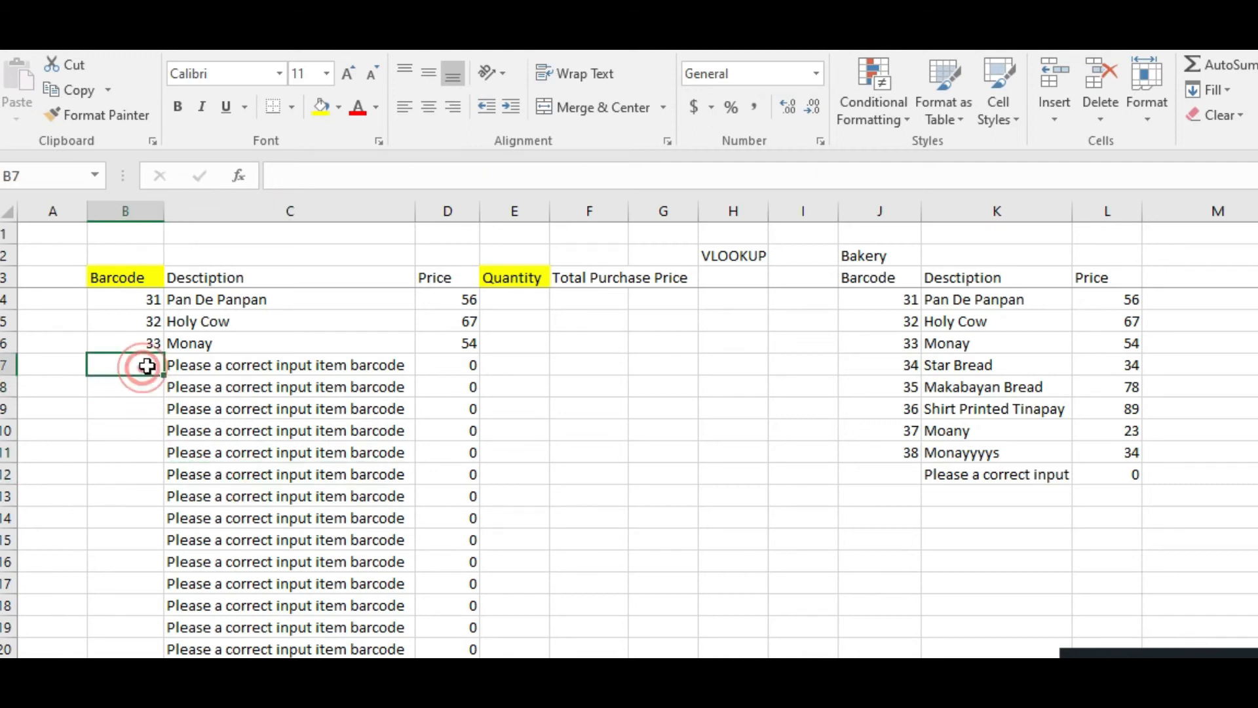
pyautogui.click(280, 390)
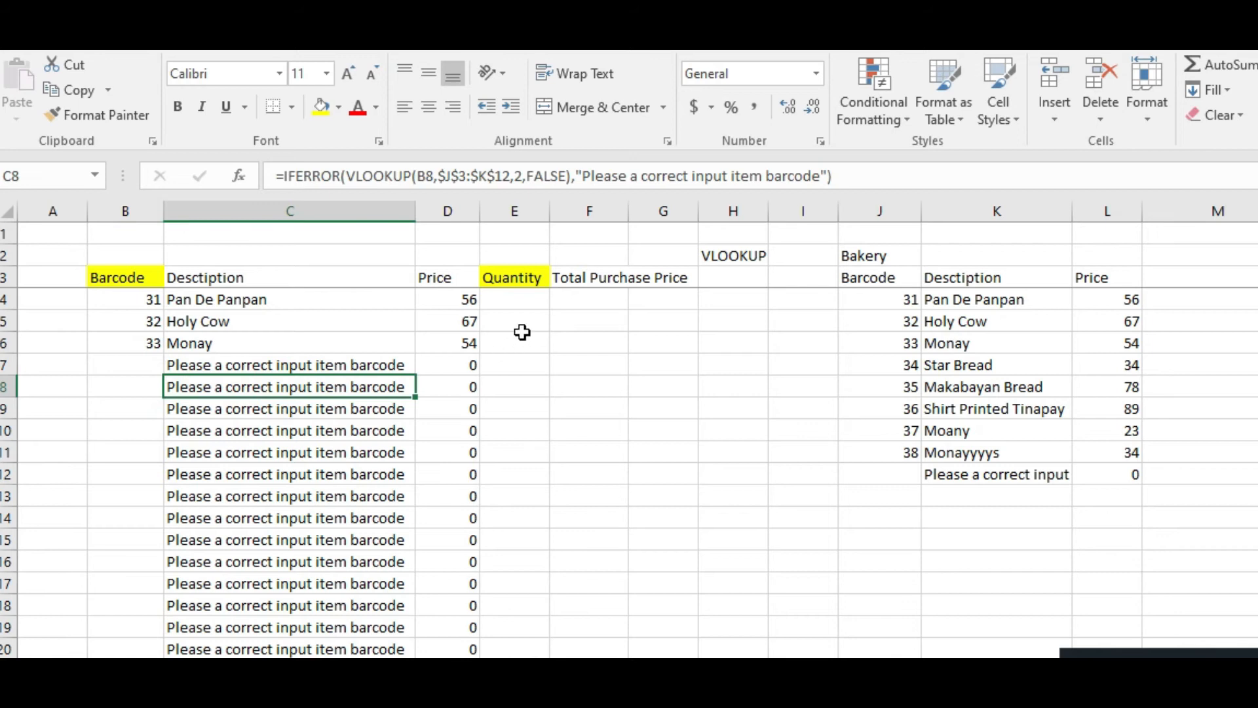
pyautogui.click(522, 331)
pyautogui.click(518, 276)
# Step: Enter the formula =D4*E4 in F4 to multiply price by quantity for the total purchase price
pyautogui.click(604, 292)
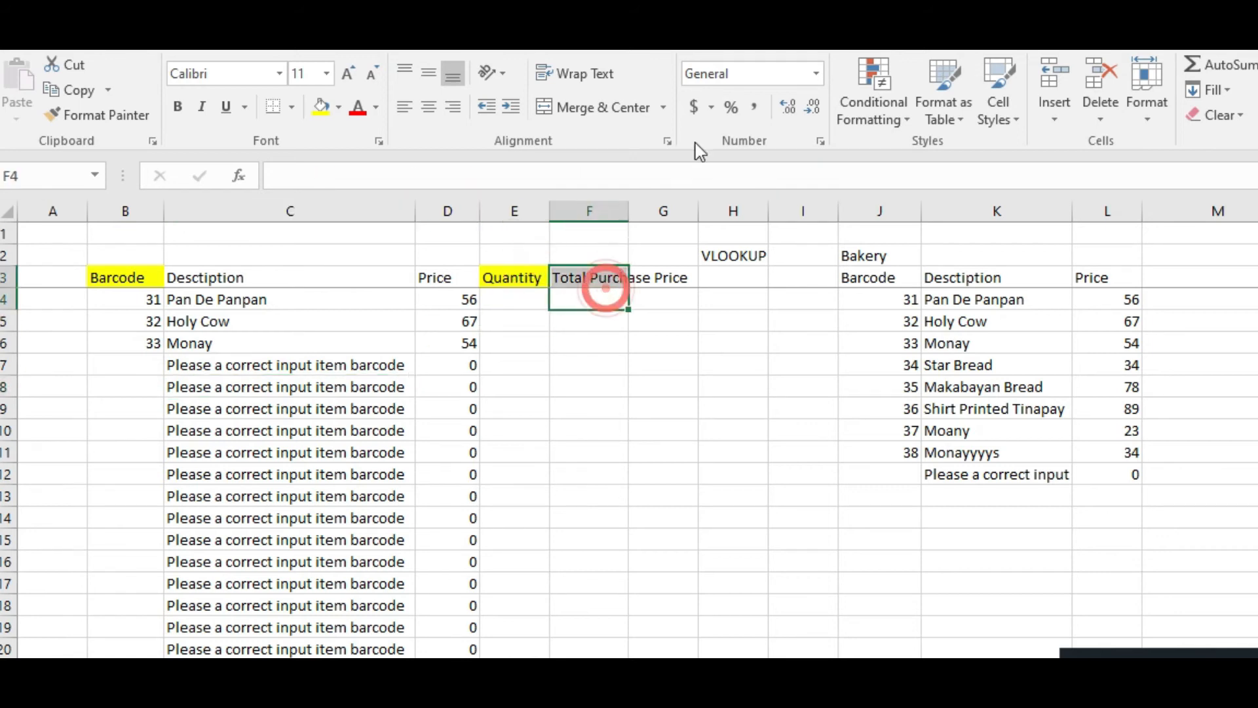
pyautogui.press('Down')
pyautogui.press('Up')
pyautogui.write('=')
pyautogui.press('Left')
pyautogui.press('Left')
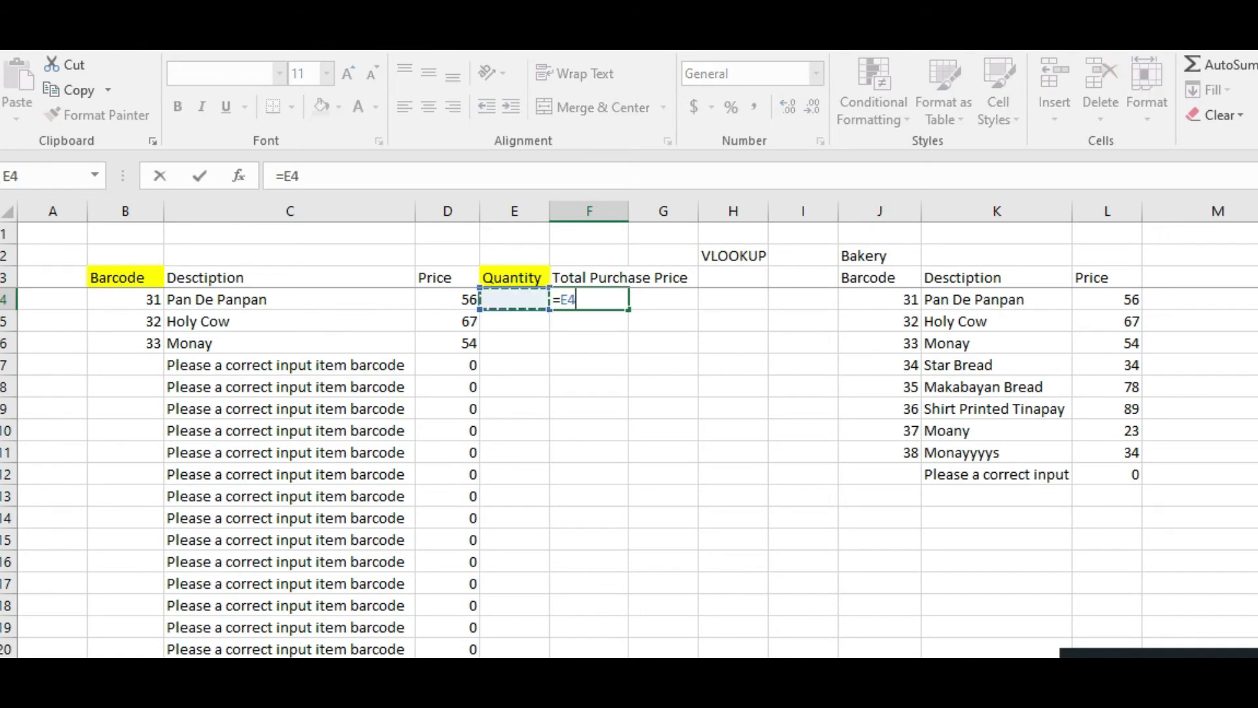
pyautogui.write('*')
pyautogui.press('Left')
pyautogui.press('Return')
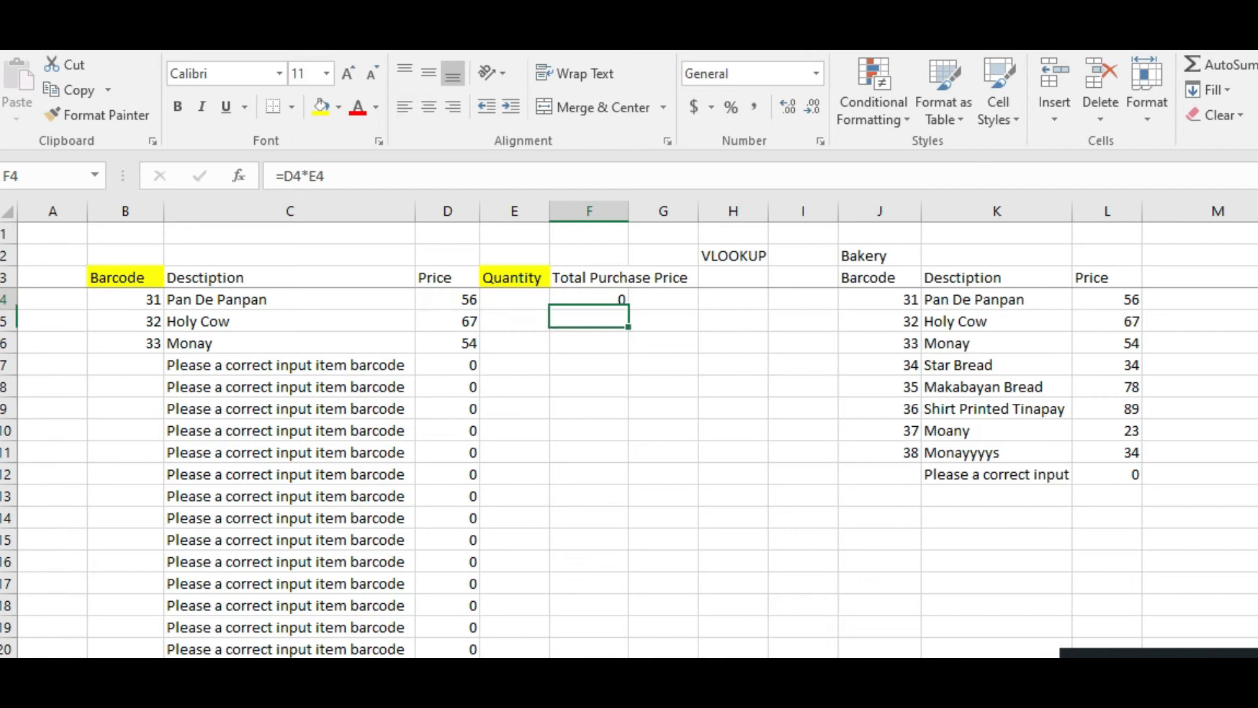
# Step: Copy the total purchase price formula from F4 down to F5:F25
pyautogui.click(595, 316)
pyautogui.scroll(-4, 639, 382)
pyautogui.keyDown('shift'); pyautogui.click(597, 480); pyautogui.keyUp('shift')
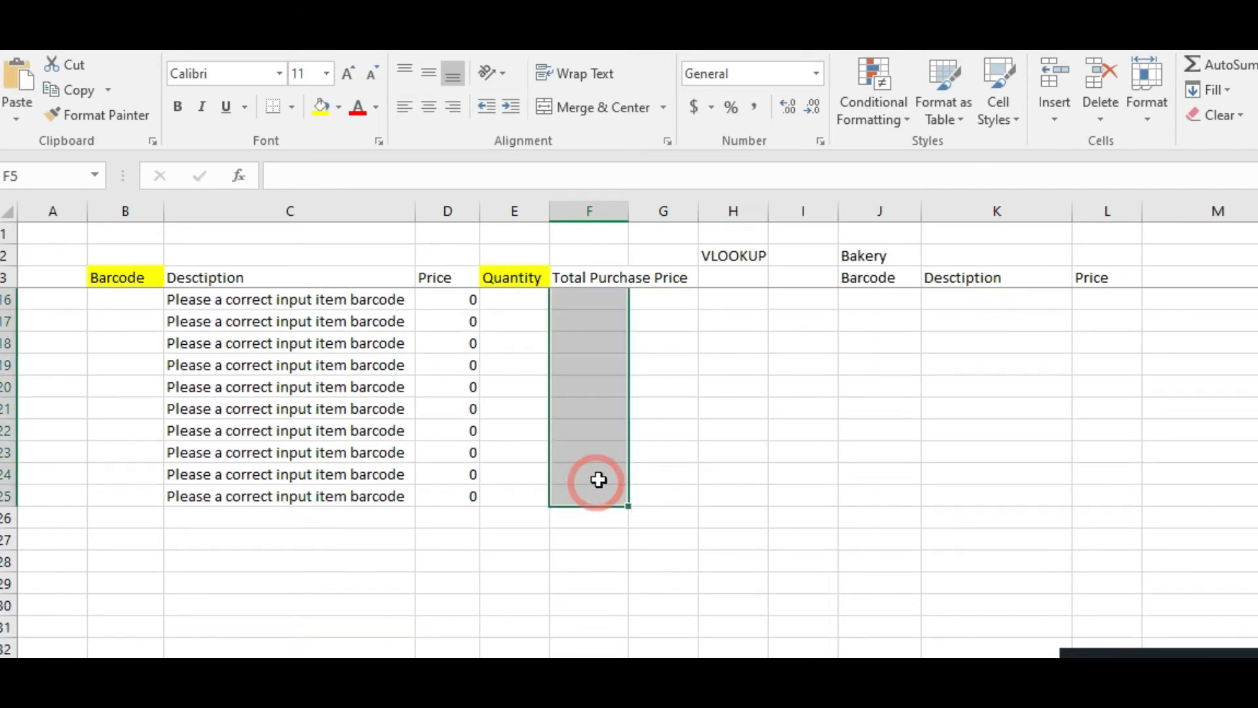
pyautogui.hotkey('ctrl', 'v')
pyautogui.scroll(4, 619, 377)
# Step: Set the quantity in E4 to 2
pyautogui.click(501, 301)
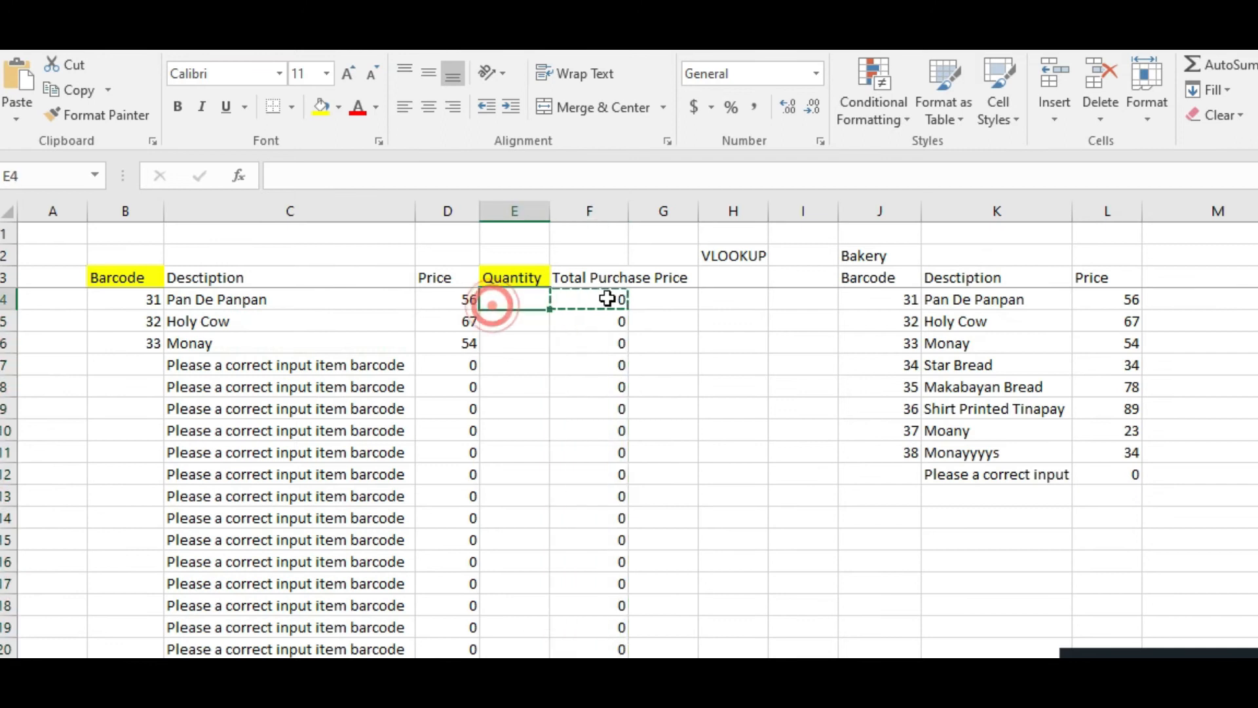
pyautogui.write('2')
pyautogui.press('Return')
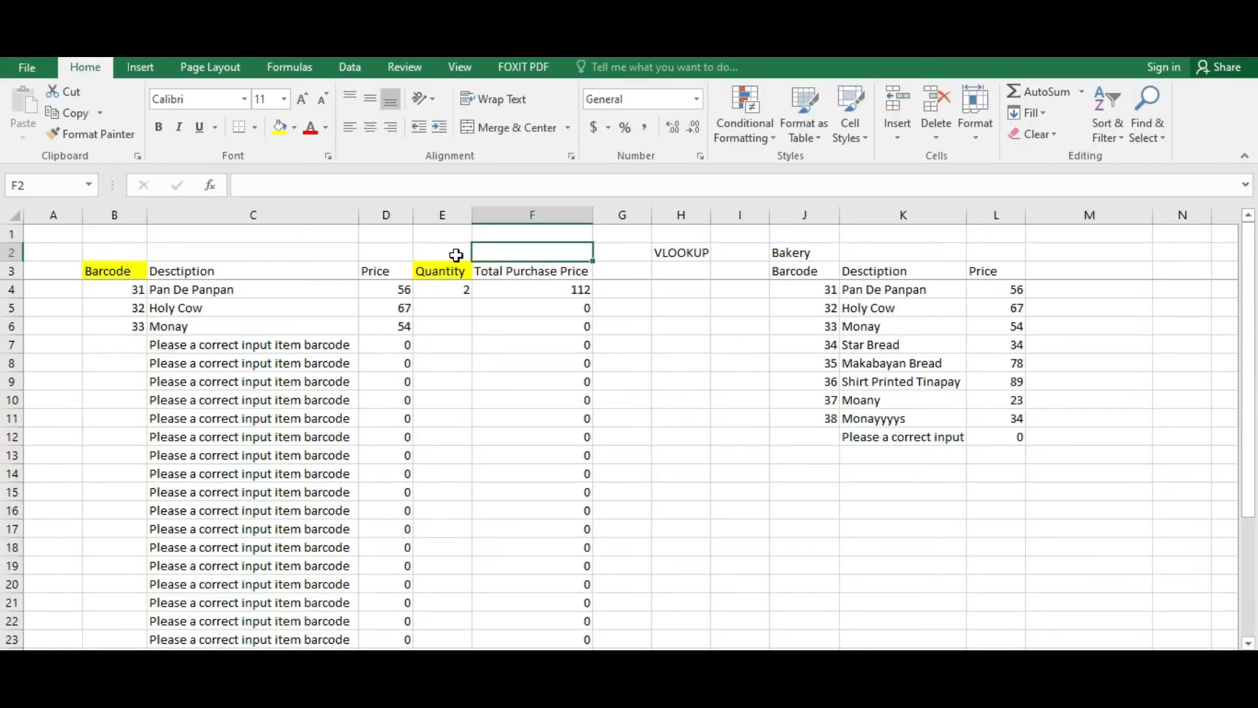
pyautogui.click(583, 304)
# Step: Enter =SUM(F4:F25) in F2 to add up all the total purchase prices
pyautogui.click(512, 249)
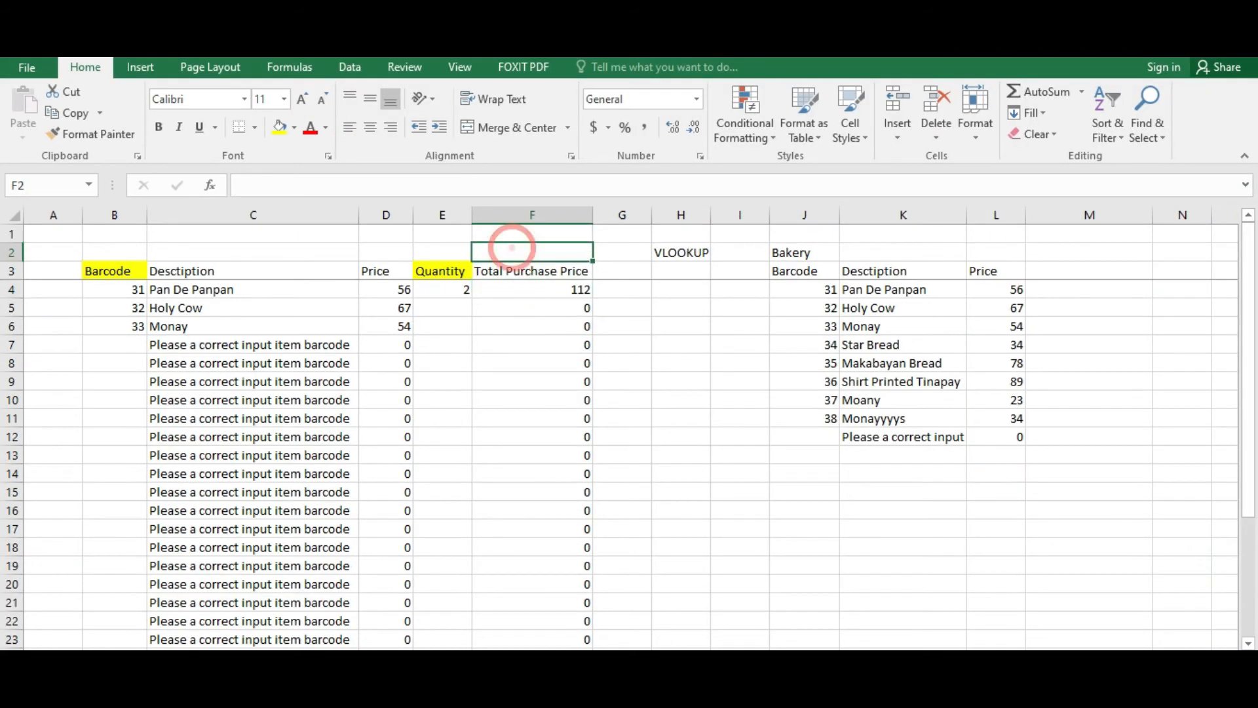
pyautogui.write('=SUM(')
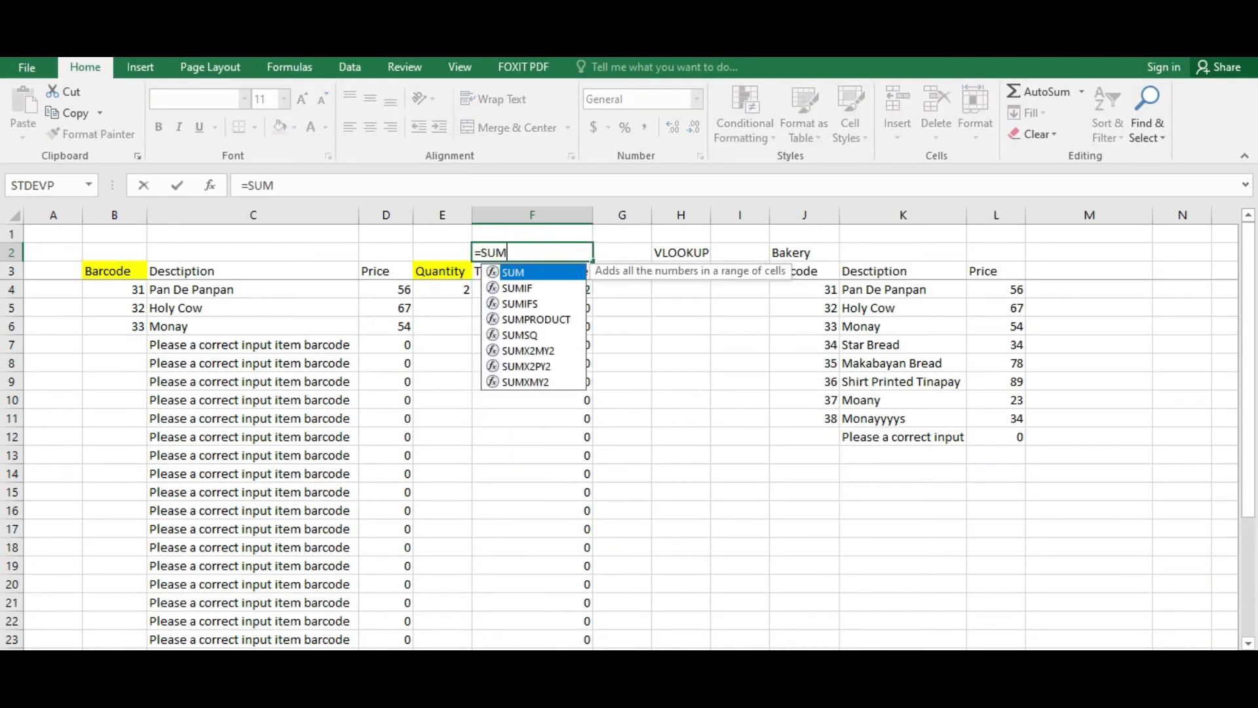
pyautogui.press('Down')
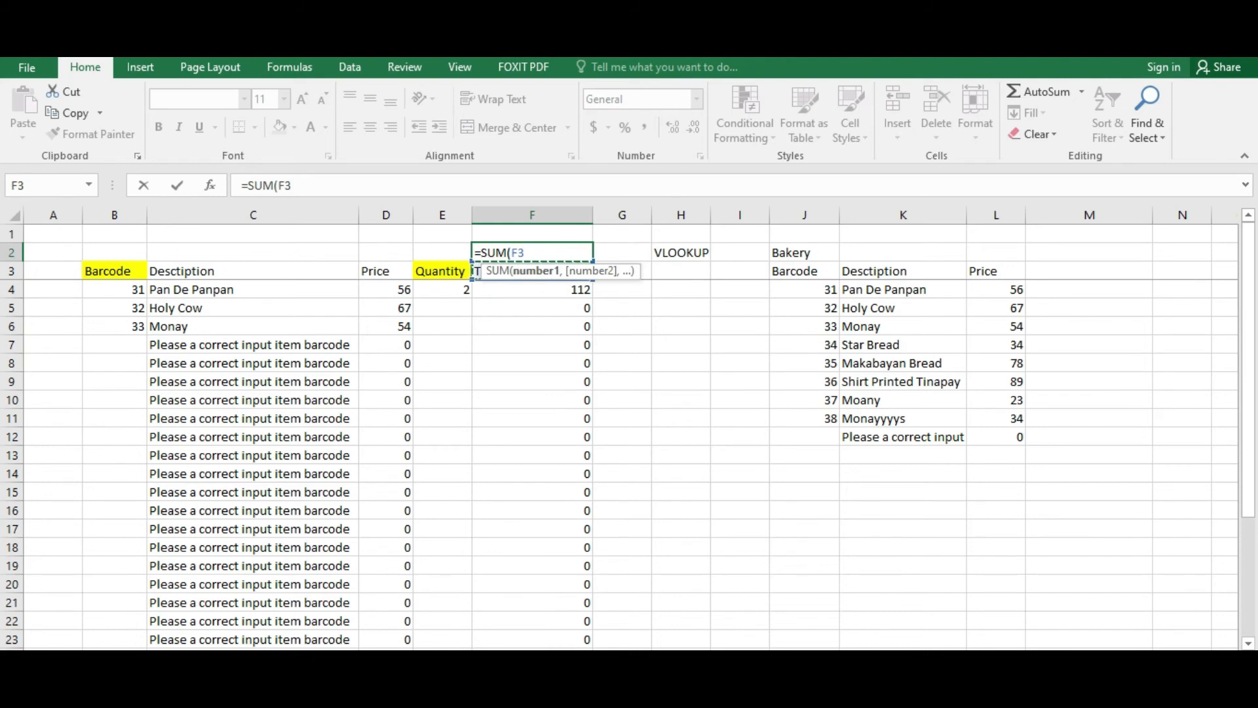
pyautogui.press('Down')
pyautogui.hotkey('shift', 'Down')
pyautogui.hotkey('shift', 'Down')
pyautogui.hotkey('shift', 'Down')
pyautogui.hotkey('shift', 'Down')
pyautogui.hotkey('shift', 'Down')
pyautogui.hotkey('shift', 'Down')
pyautogui.hotkey('shift', 'Down')
pyautogui.hotkey('shift', 'Down')
pyautogui.hotkey('shift', 'Down')
pyautogui.hotkey('shift', 'Down')
pyautogui.hotkey('shift', 'Down')
pyautogui.hotkey('shift', 'Down')
pyautogui.hotkey('shift', 'Down')
pyautogui.hotkey('shift', 'Down')
pyautogui.hotkey('shift', 'Down')
pyautogui.hotkey('shift', 'Down')
pyautogui.hotkey('shift', 'Down')
pyautogui.hotkey('shift', 'Down')
pyautogui.hotkey('shift', 'Down')
pyautogui.hotkey('shift', 'Down')
pyautogui.hotkey('shift', 'Up')
pyautogui.hotkey('shift', 'Up')
pyautogui.press('Return')
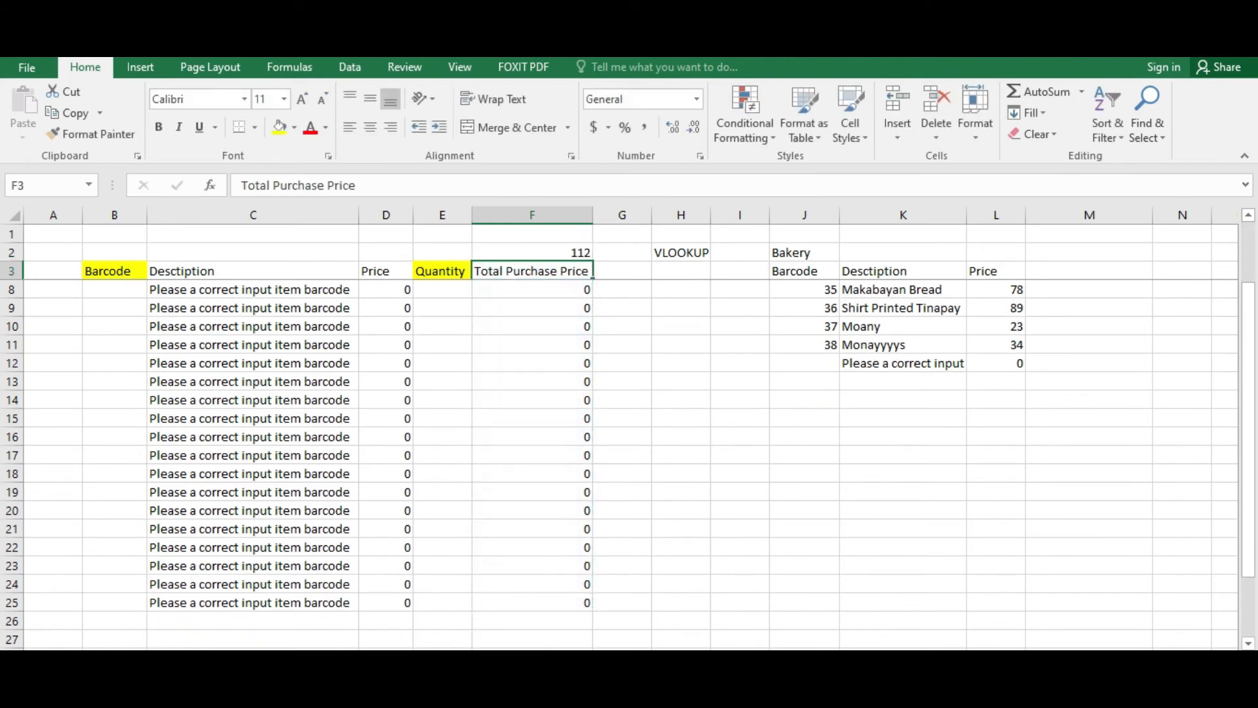
# Step: Make the overall total in F2 bold and give the cell a green fill
pyautogui.click(548, 247)
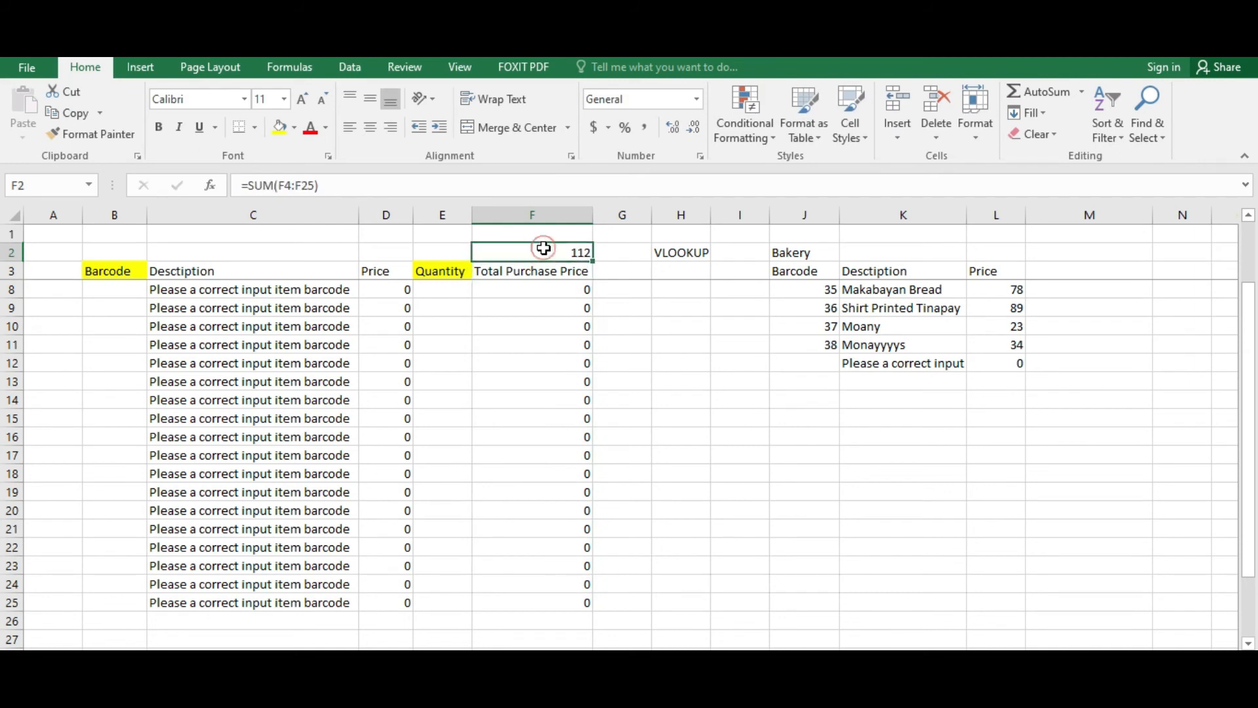
pyautogui.hotkey('ctrl', 'b')
pyautogui.click(282, 127)
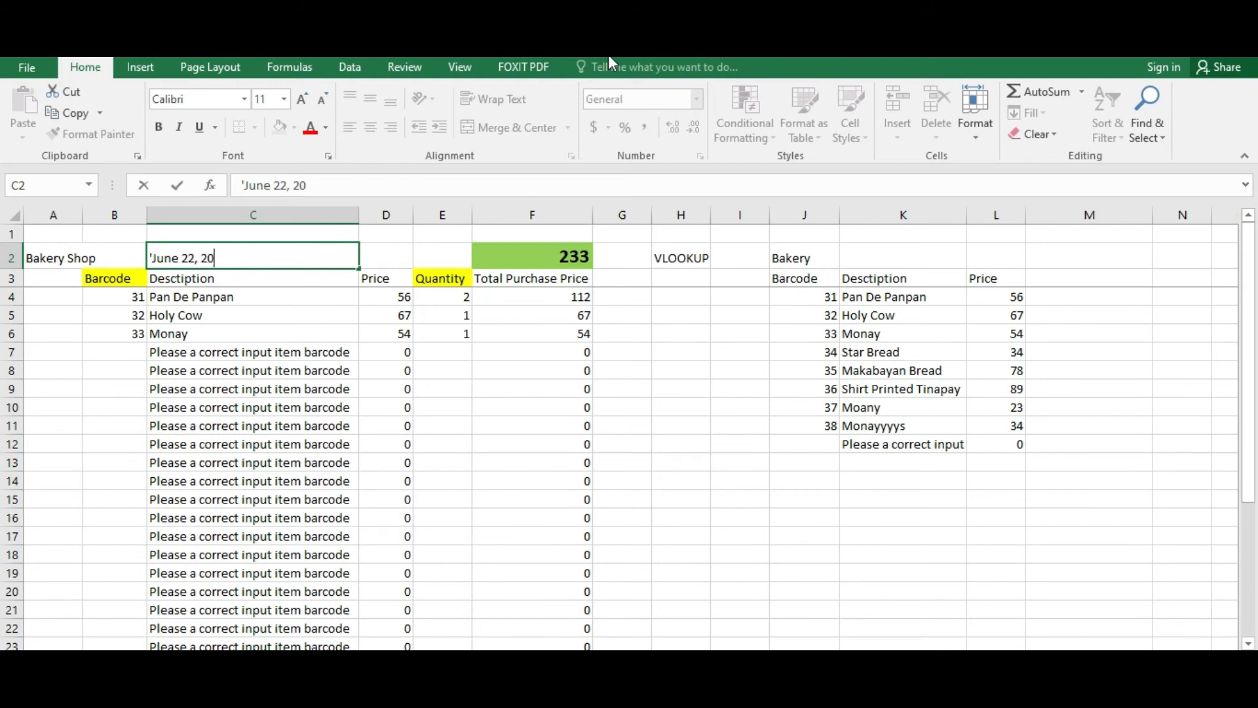
# Step: Complete the text date in C2 as June 22, 2020
pyautogui.write('0')
pyautogui.press('Return')
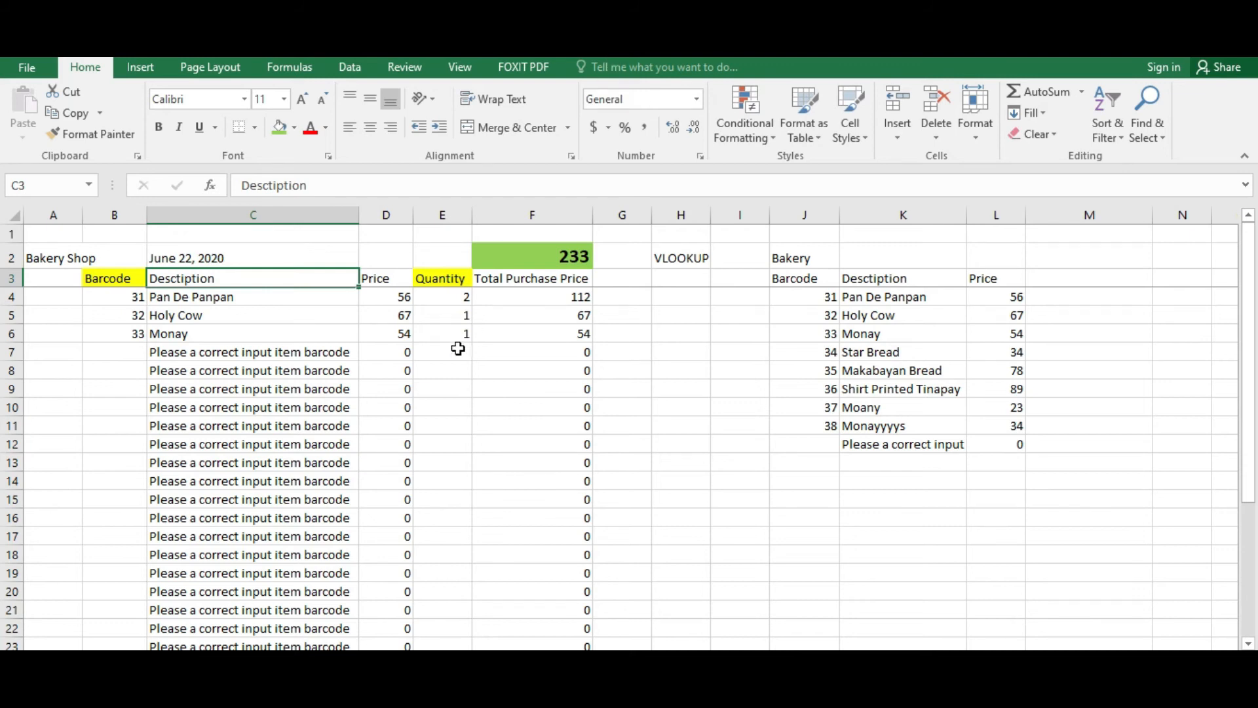
pyautogui.click(303, 387)
pyautogui.click(288, 275)
pyautogui.click(380, 354)
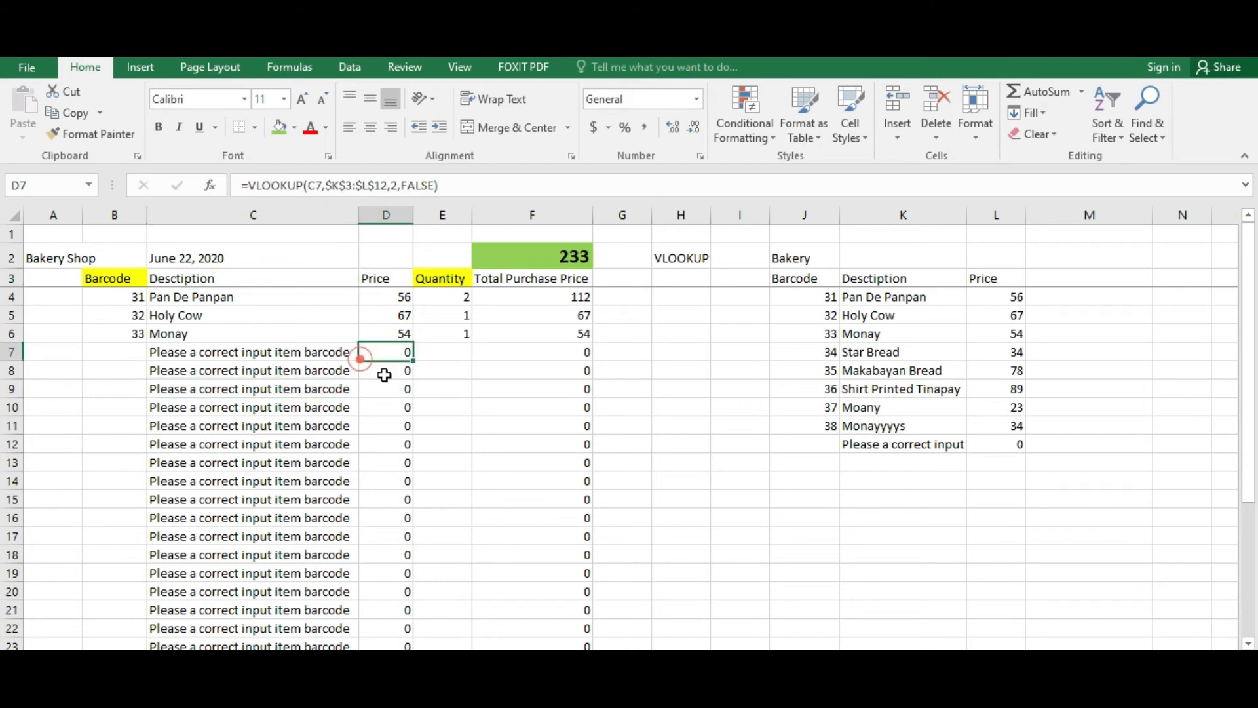
pyautogui.click(514, 498)
# Step: Format the overall total in F2 as currency with a dollar sign and two decimals
pyautogui.click(576, 257)
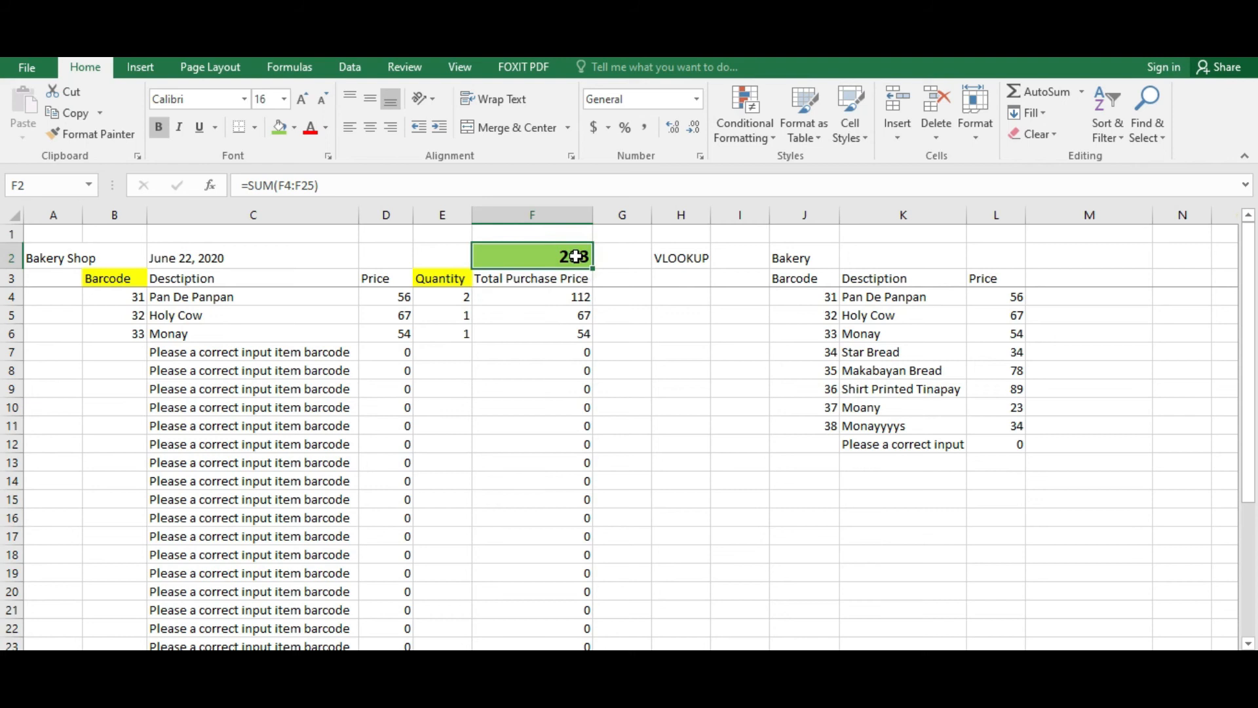
pyautogui.rightClick(576, 256)
pyautogui.click(667, 569)
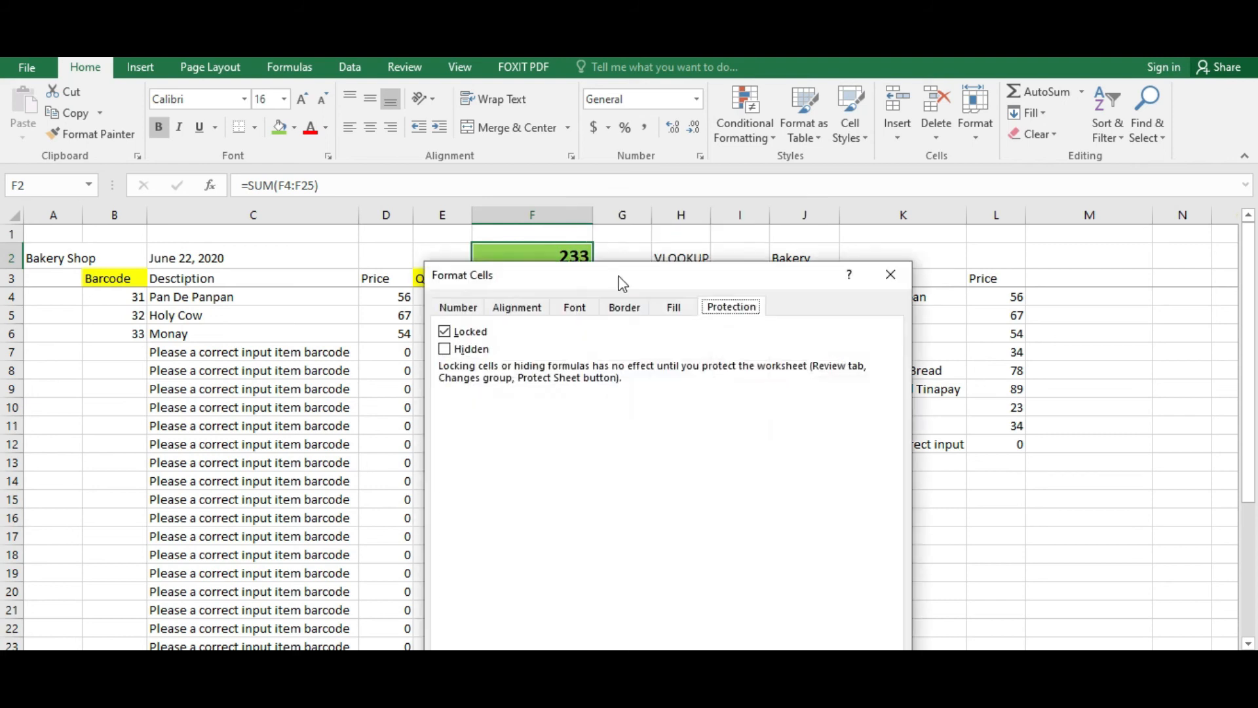
pyautogui.click(892, 271)
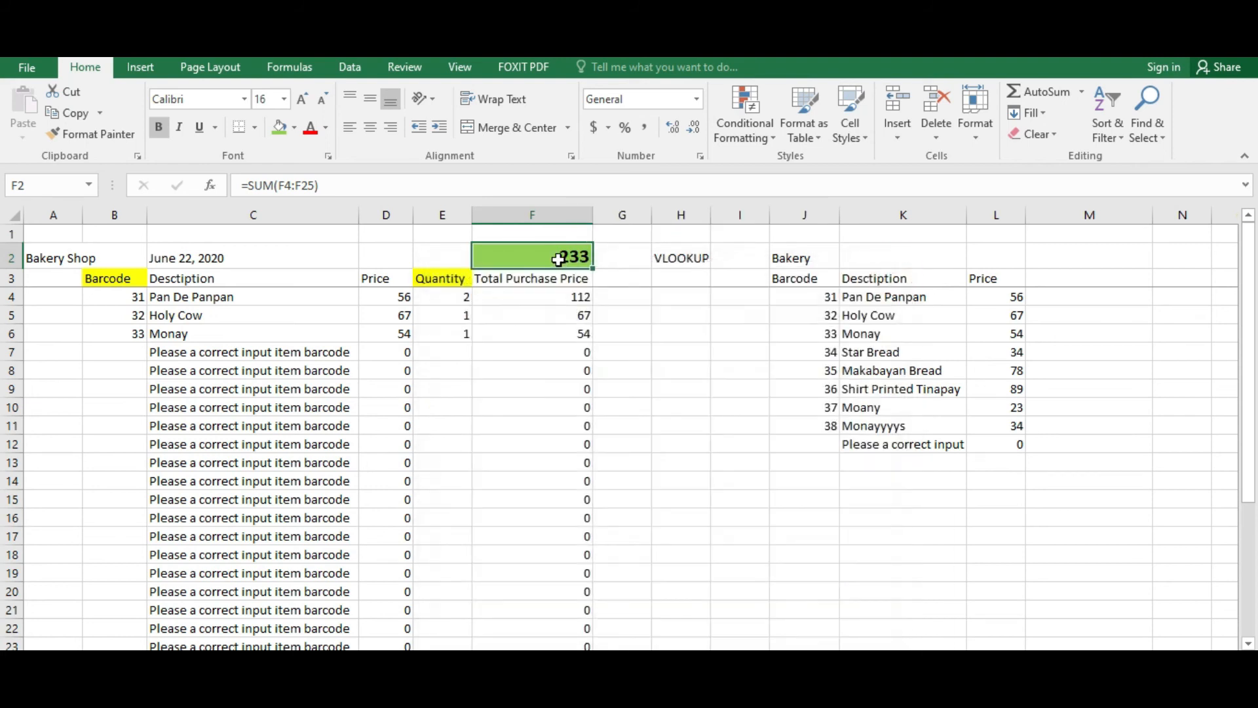
pyautogui.click(697, 98)
pyautogui.click(655, 211)
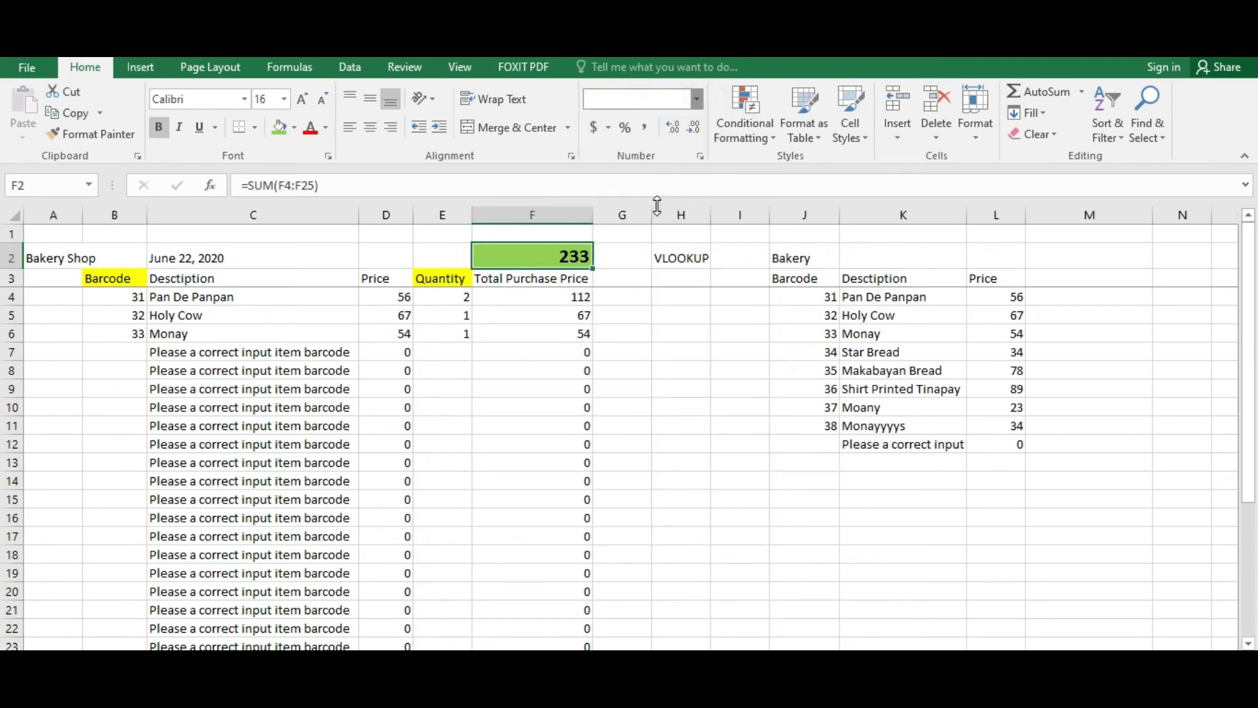
pyautogui.click(675, 337)
pyautogui.click(535, 281)
pyautogui.click(554, 257)
pyautogui.click(564, 278)
pyautogui.click(562, 249)
pyautogui.click(557, 298)
pyautogui.click(544, 257)
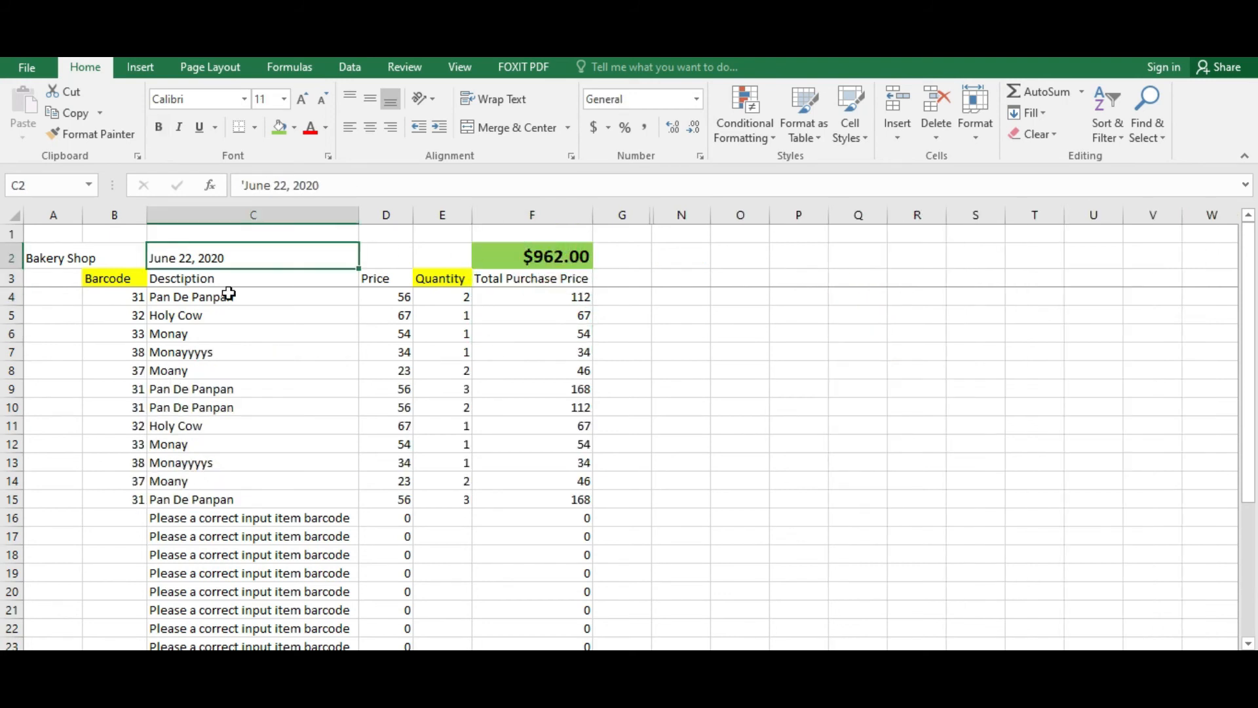
pyautogui.click(225, 280)
pyautogui.click(237, 352)
pyautogui.click(219, 281)
pyautogui.click(218, 314)
pyautogui.click(232, 410)
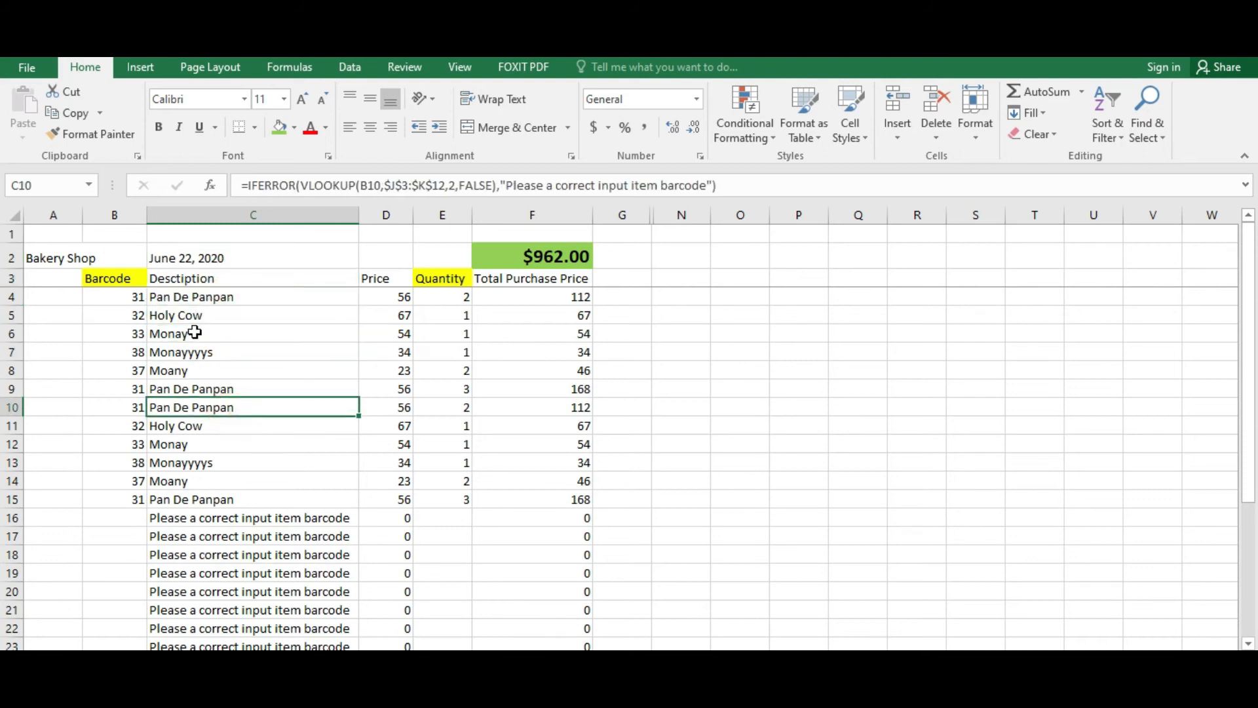
pyautogui.click(194, 215)
pyautogui.keyDown('ctrl'); pyautogui.click(386, 215); pyautogui.keyUp('ctrl')
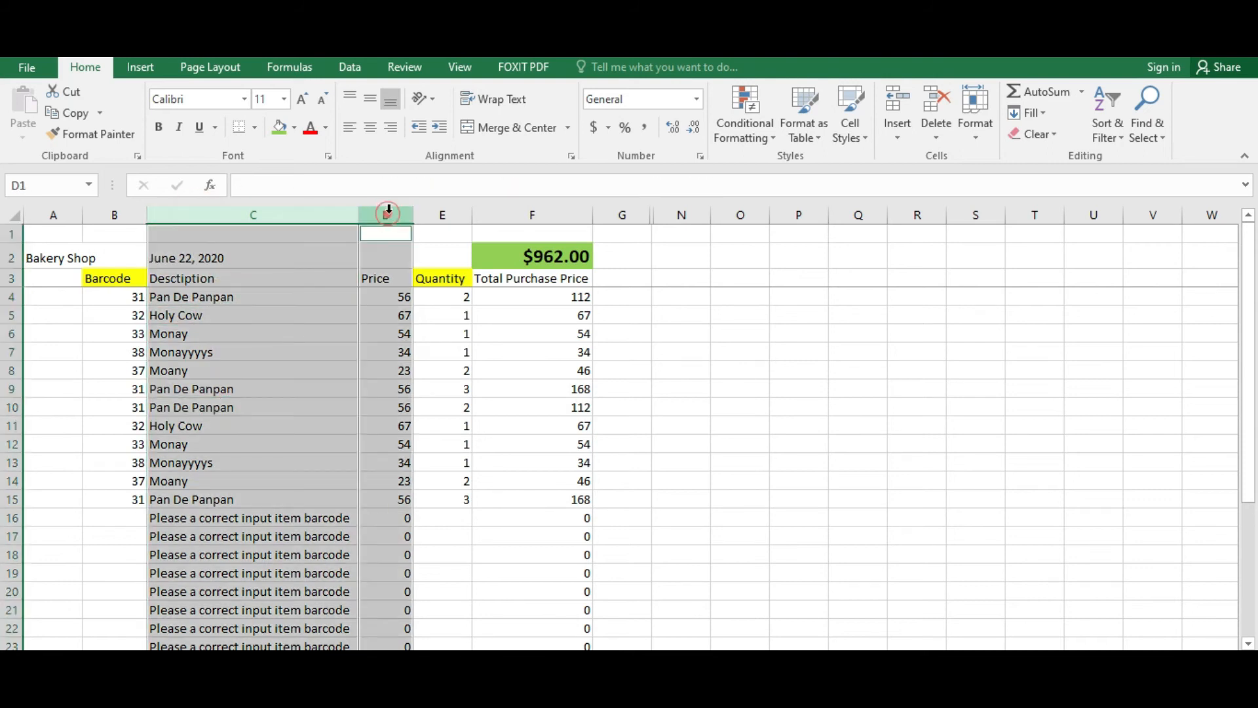
pyautogui.keyDown('ctrl'); pyautogui.click(502, 211); pyautogui.keyUp('ctrl')
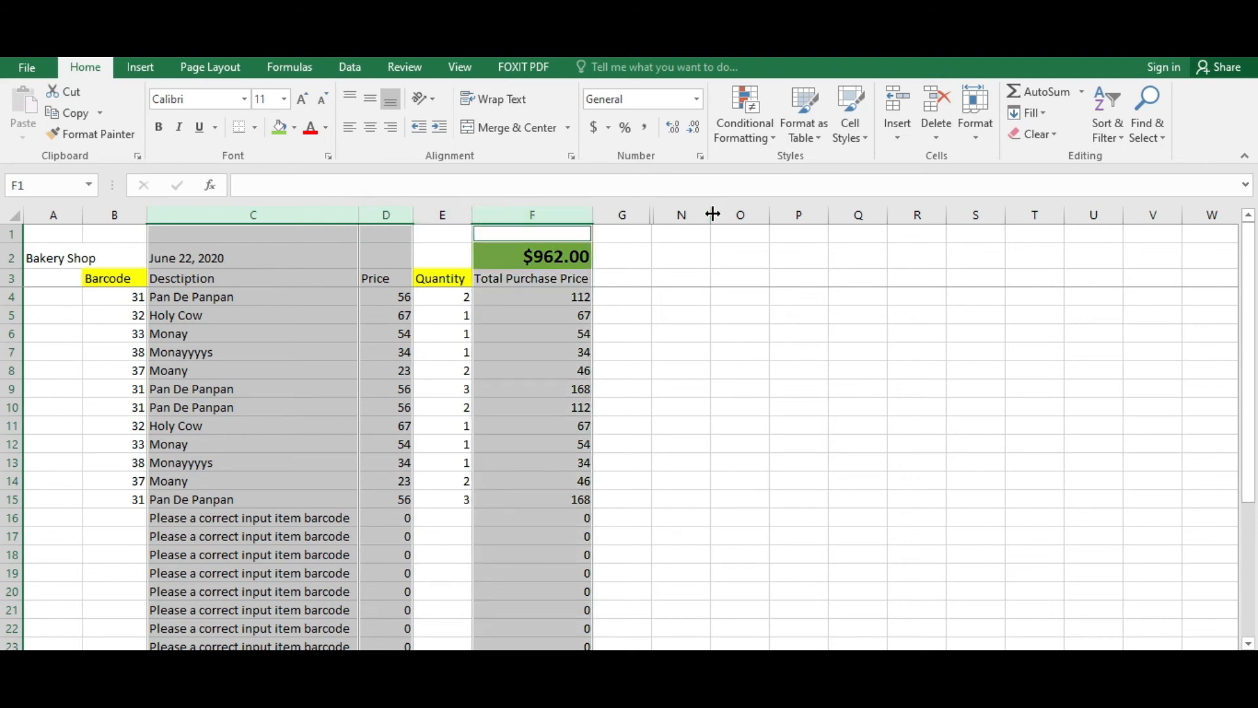
pyautogui.keyDown('ctrl'); pyautogui.click(54, 216); pyautogui.keyUp('ctrl')
pyautogui.scroll(-1, 392, 446)
pyautogui.click(463, 477)
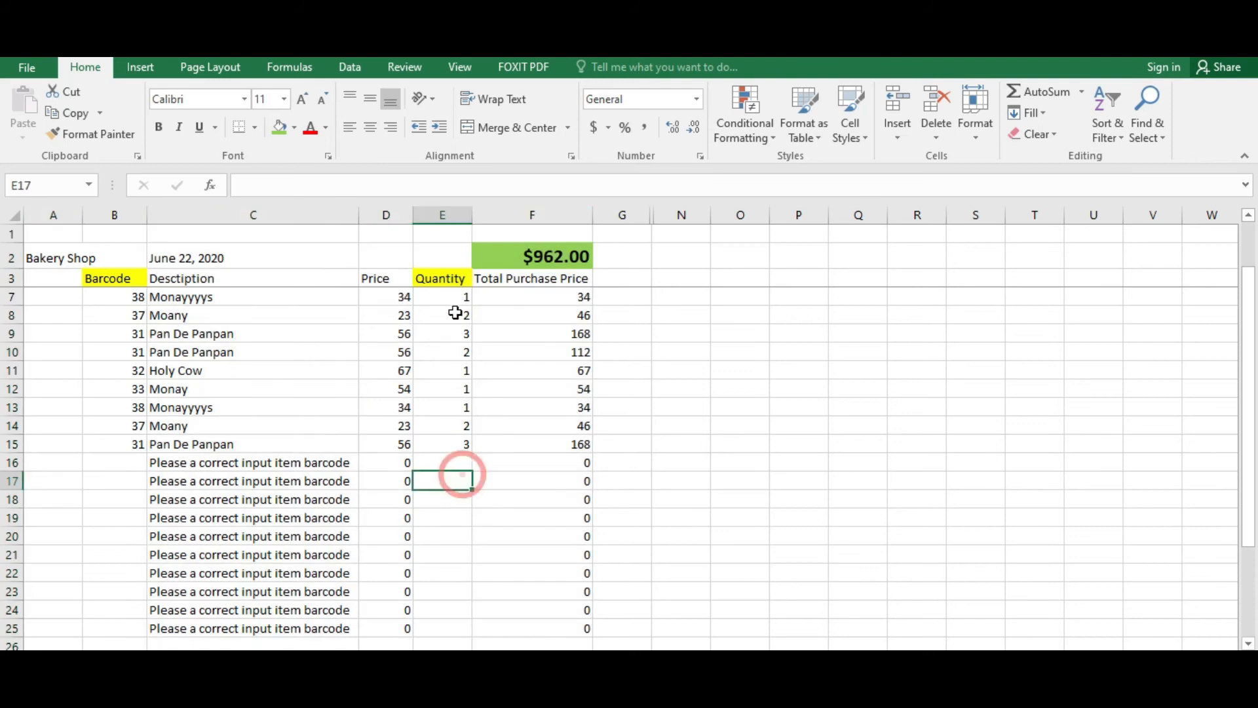
# Step: Check the cell protection settings of the Quantity range E3:E25, leaving Locked unchecked
pyautogui.click(449, 278)
pyautogui.scroll(-2, 459, 518)
pyautogui.keyDown('shift'); pyautogui.click(455, 508); pyautogui.keyUp('shift')
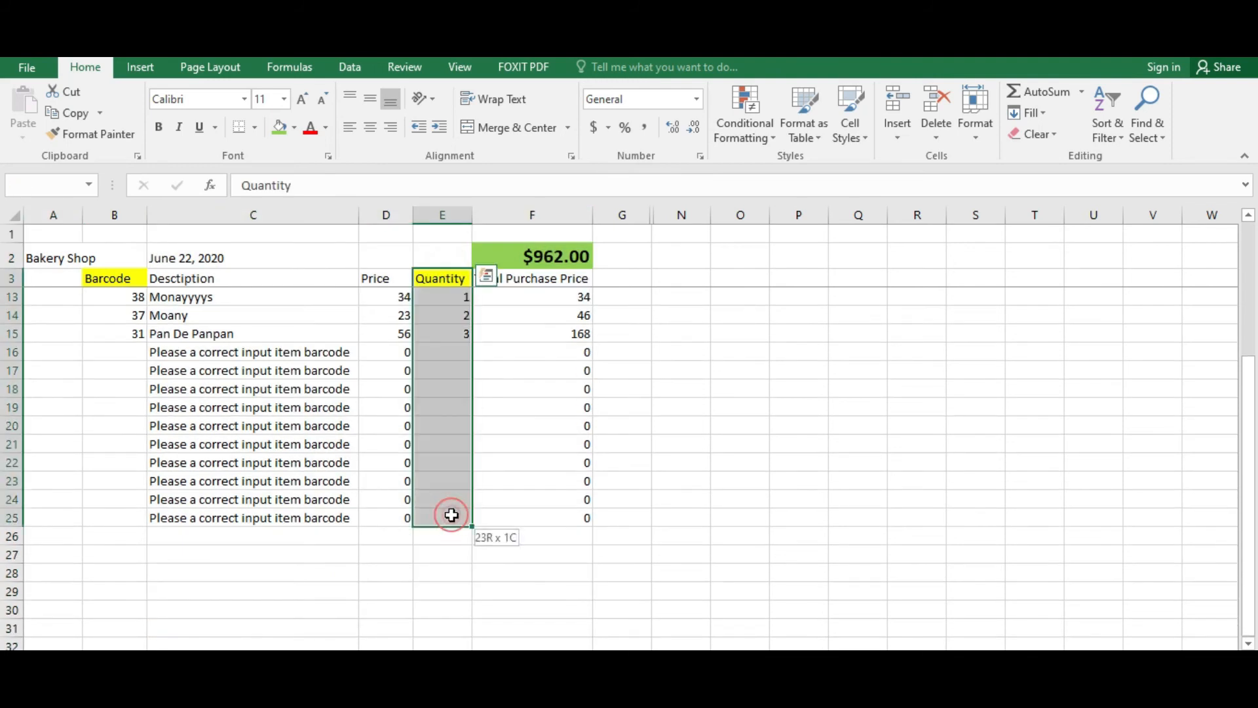
pyautogui.scroll(3, 449, 387)
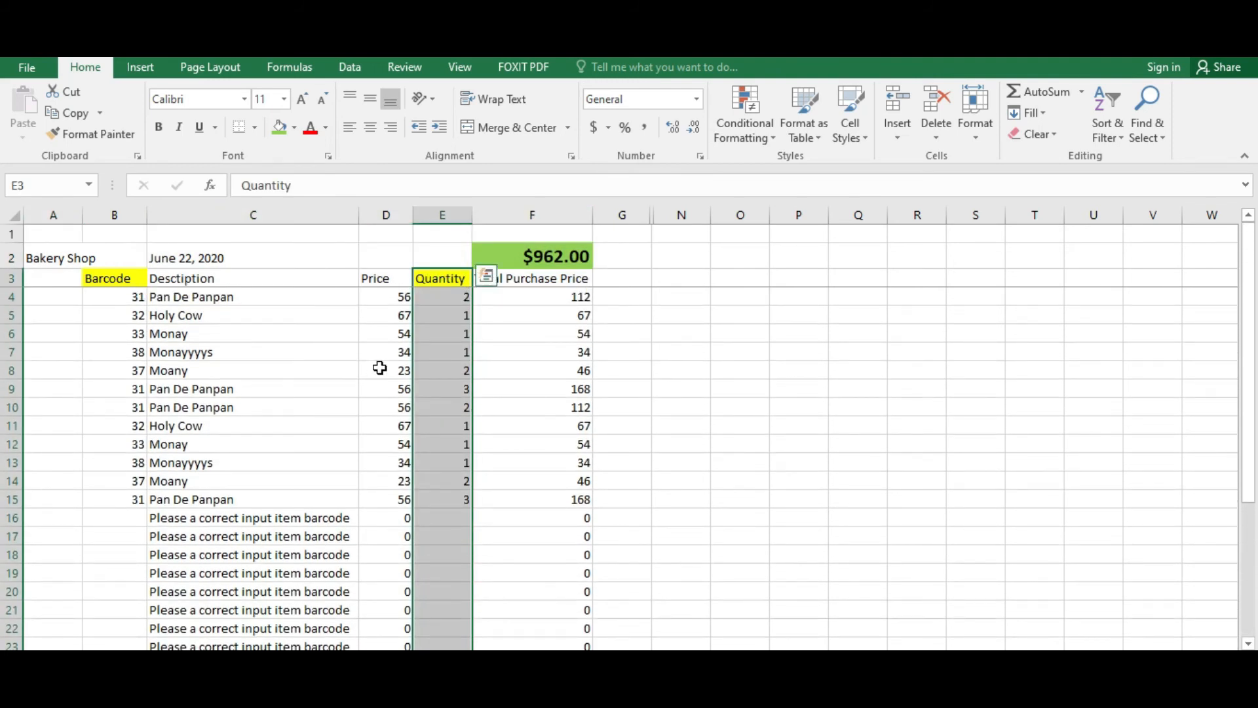
pyautogui.scroll(-2, 115, 315)
pyautogui.click(425, 319)
pyautogui.click(423, 274)
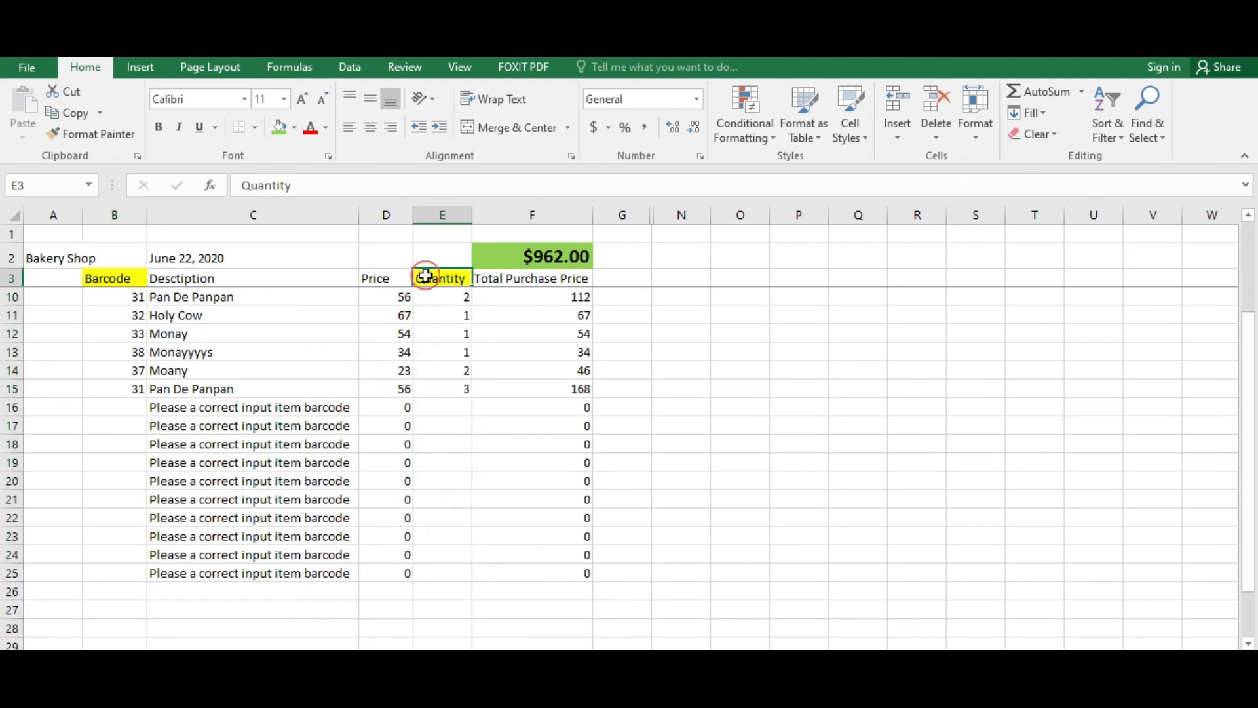
pyautogui.keyDown('shift'); pyautogui.click(462, 566); pyautogui.keyUp('shift')
pyautogui.rightClick(458, 386)
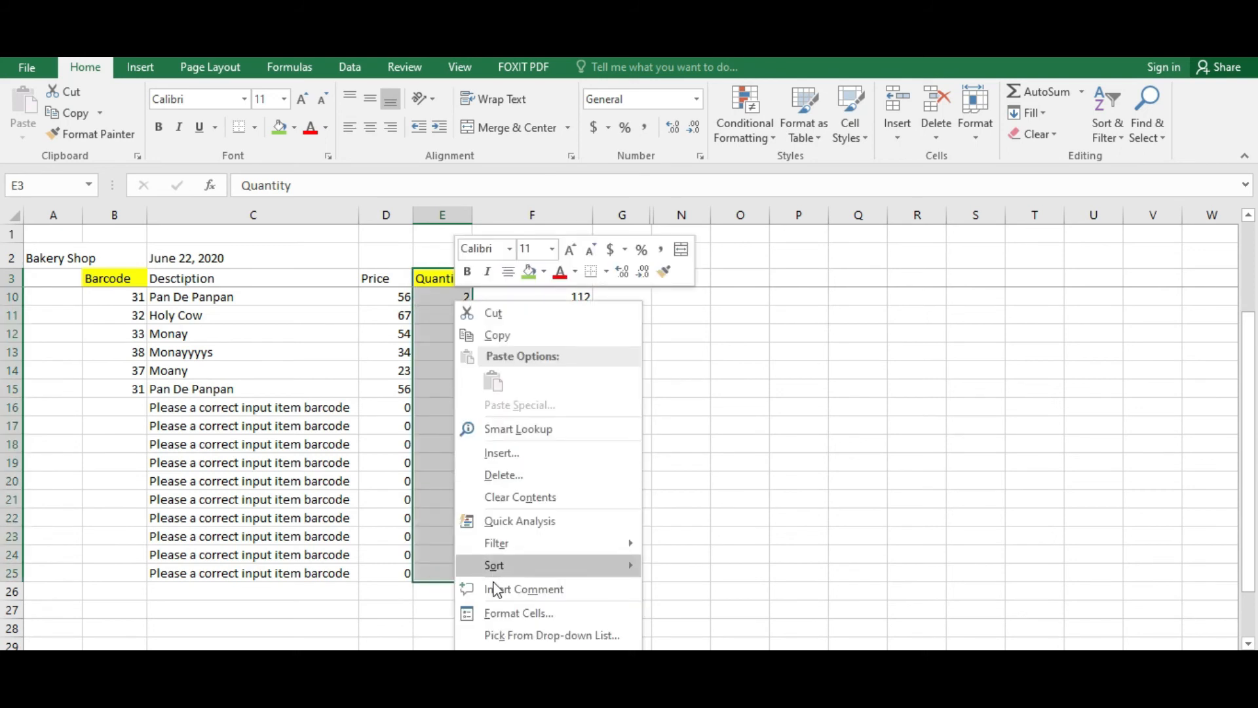
pyautogui.click(496, 614)
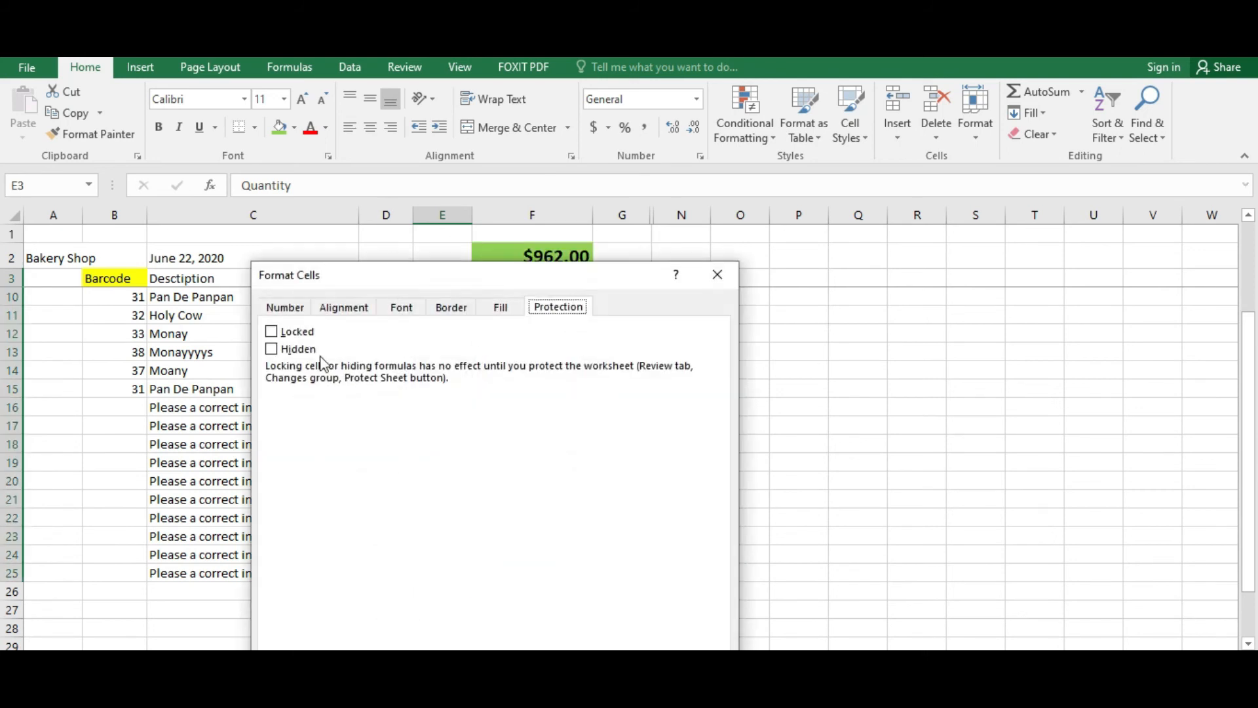
pyautogui.click(271, 332)
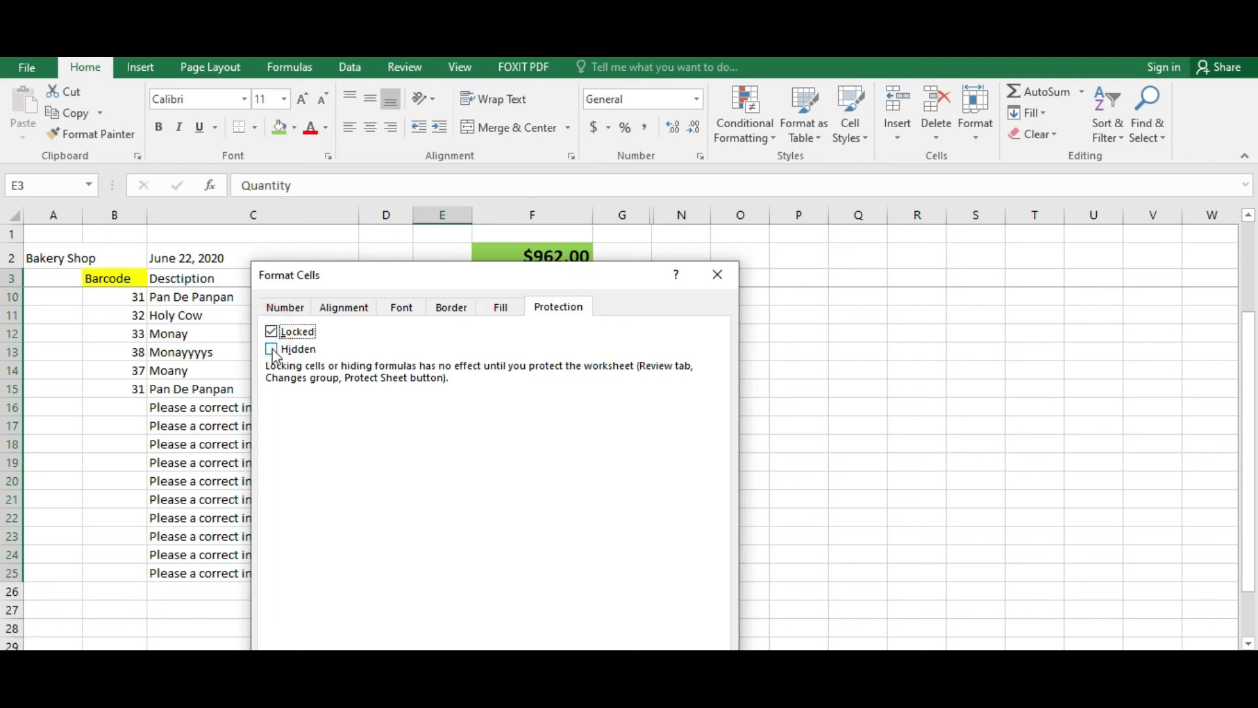
pyautogui.click(271, 332)
pyautogui.click(371, 407)
pyautogui.click(718, 274)
pyautogui.click(320, 517)
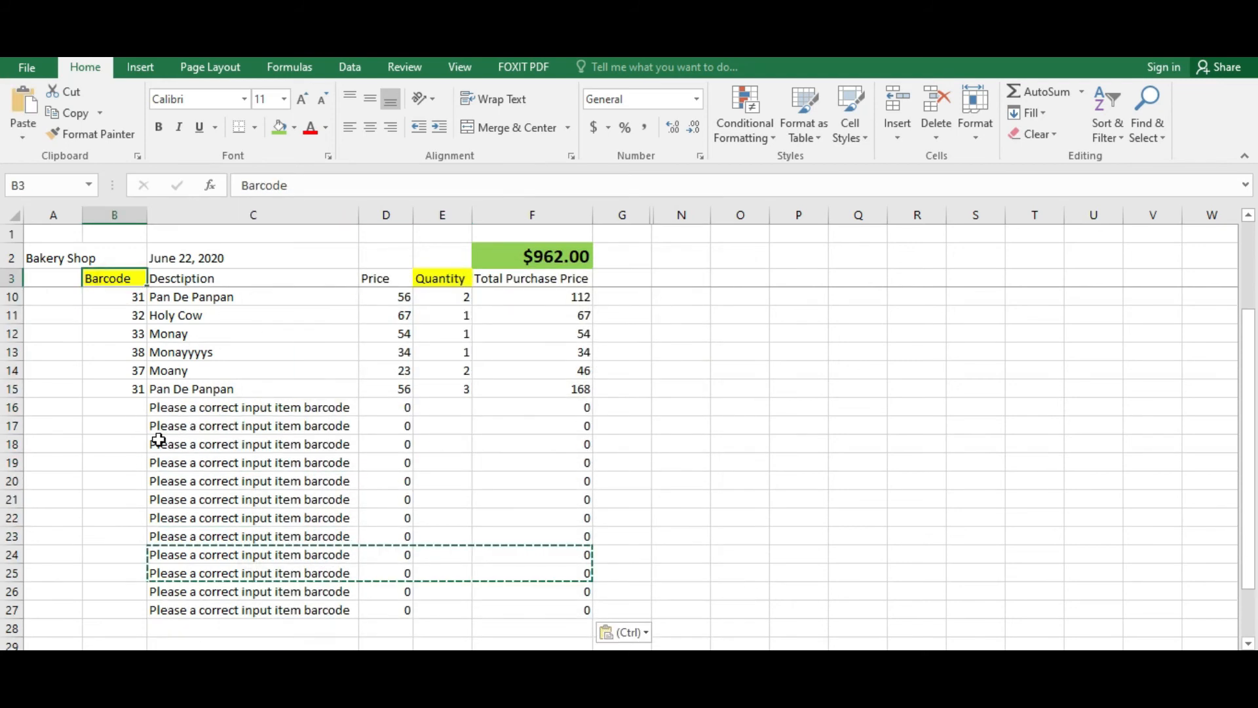
# Step: Unlock the Barcode cells B3:B27 in their cell protection settings
pyautogui.keyDown('shift'); pyautogui.click(124, 610); pyautogui.keyUp('shift')
pyautogui.scroll(-1, 125, 590)
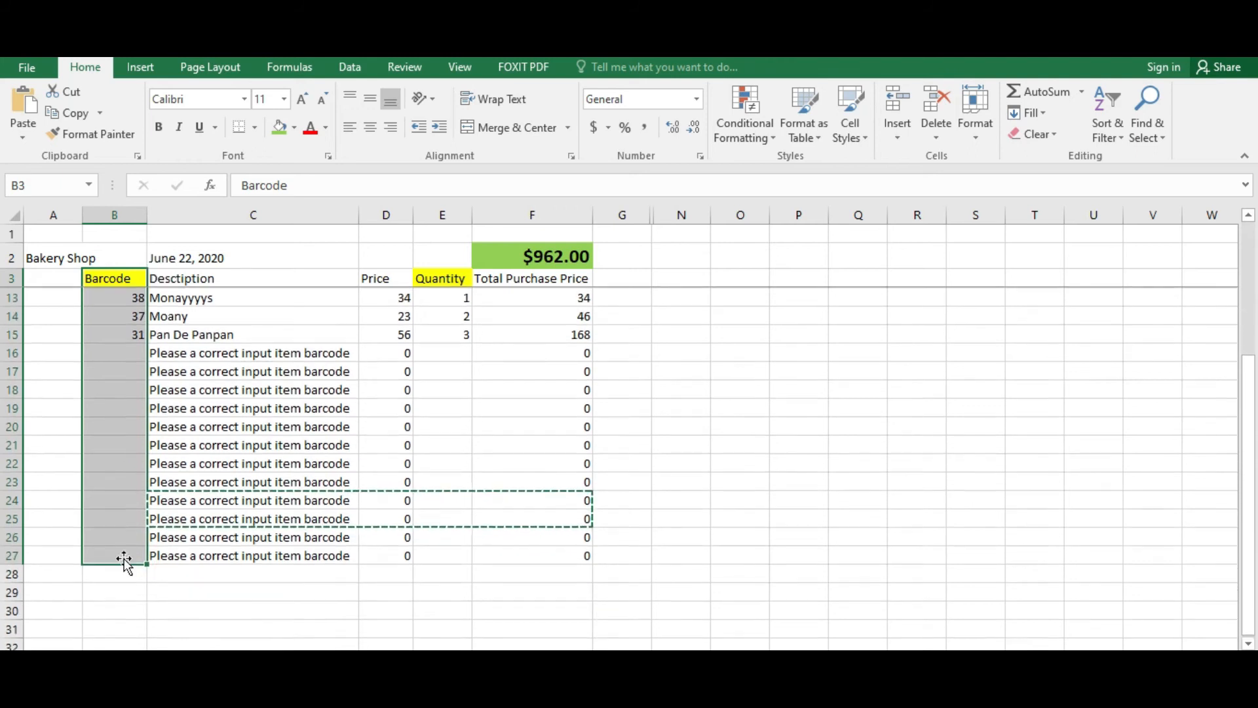
pyautogui.rightClick(108, 354)
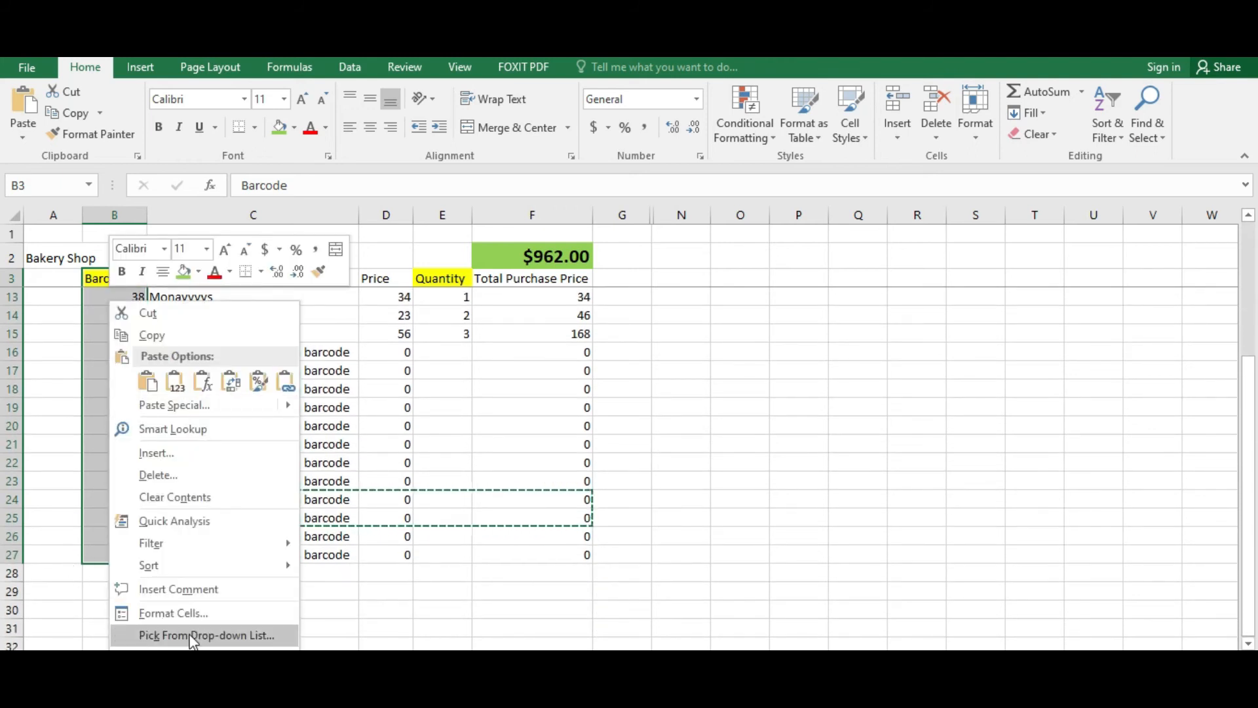
pyautogui.click(174, 613)
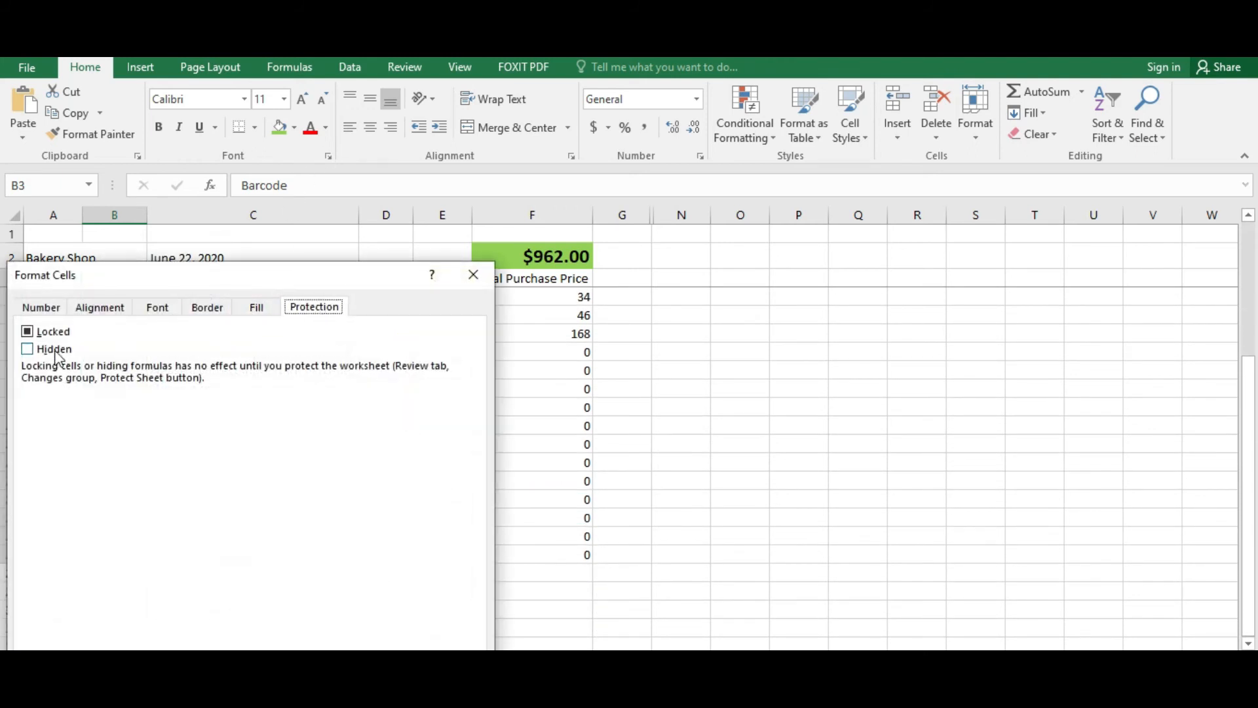
pyautogui.click(27, 331)
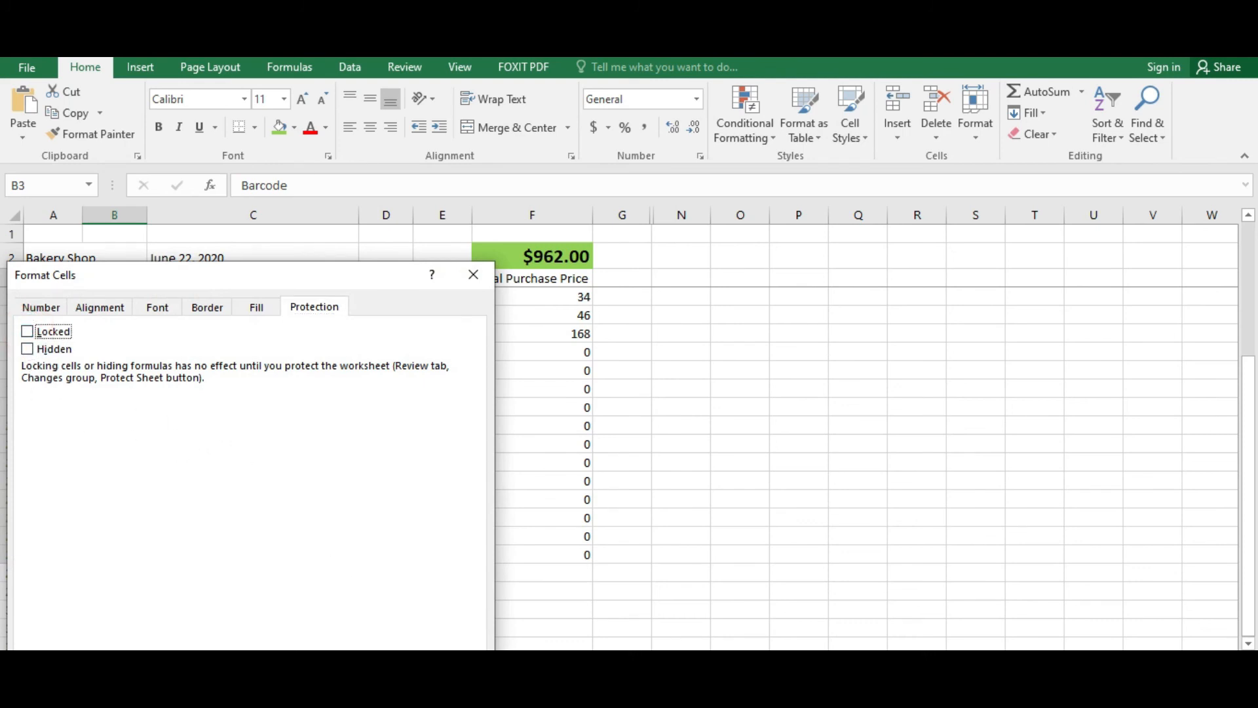
pyautogui.press('Return')
# Step: Check the cell protection settings of the Quantity range E3:E27, leaving Locked unchecked
pyautogui.click(440, 278)
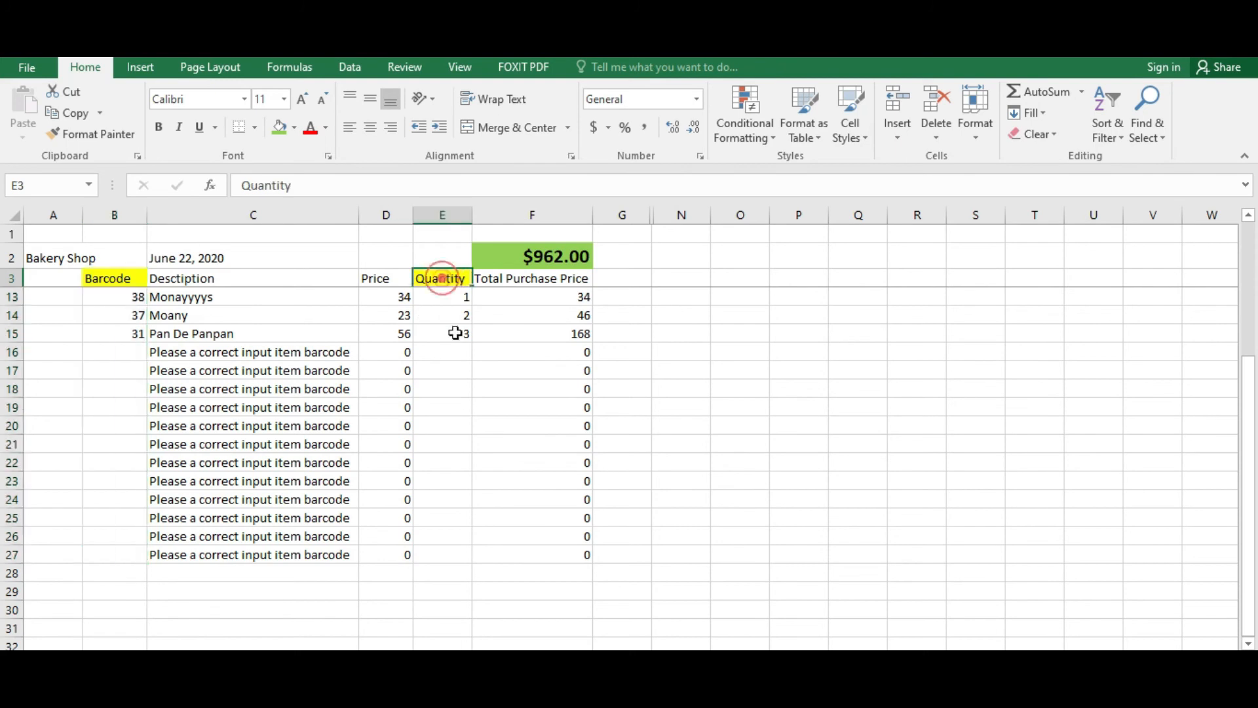
pyautogui.scroll(-1, 458, 328)
pyautogui.keyDown('shift'); pyautogui.click(463, 485); pyautogui.keyUp('shift')
pyautogui.keyDown('shift'); pyautogui.click(449, 499); pyautogui.keyUp('shift')
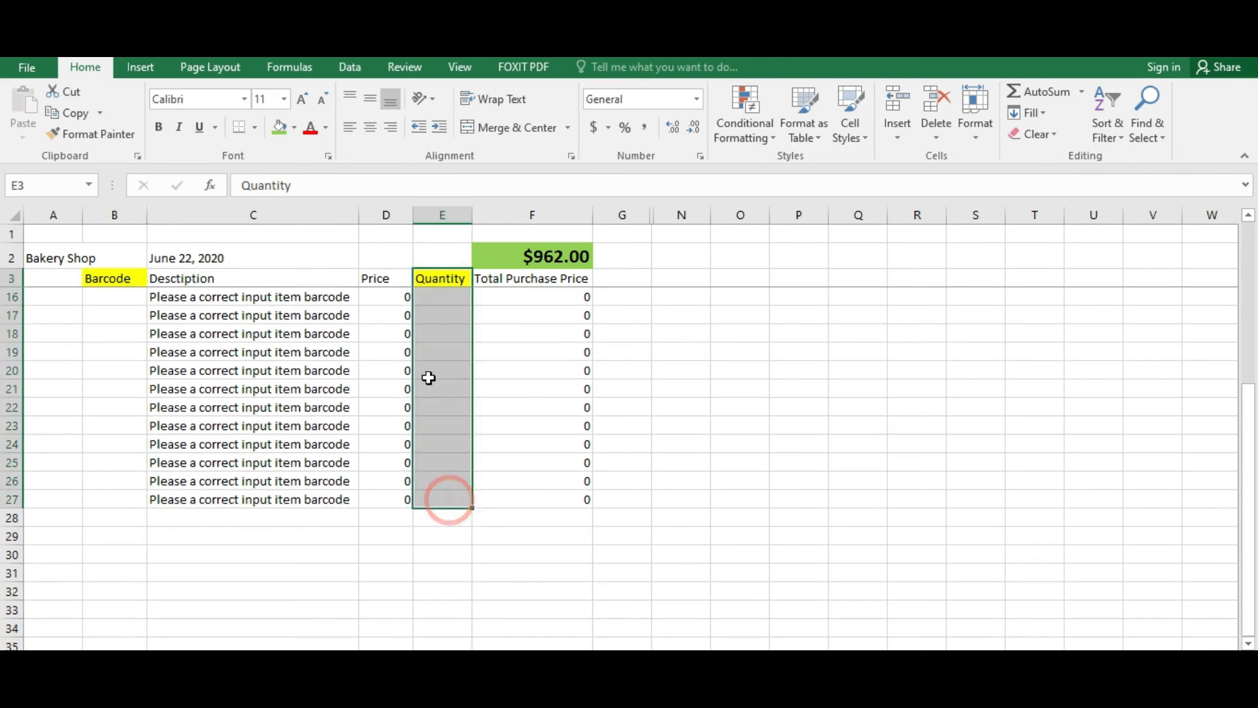
pyautogui.rightClick(426, 374)
pyautogui.click(500, 609)
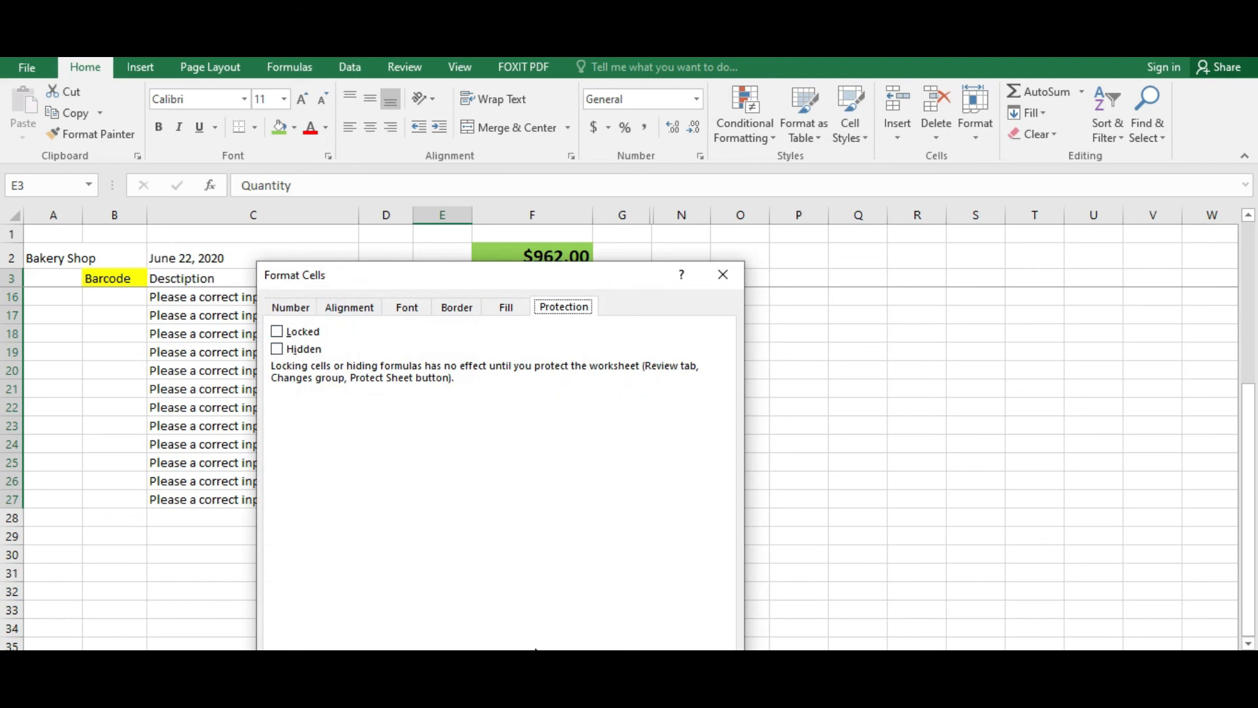
pyautogui.press('Return')
pyautogui.click(281, 539)
pyautogui.scroll(4, 320, 433)
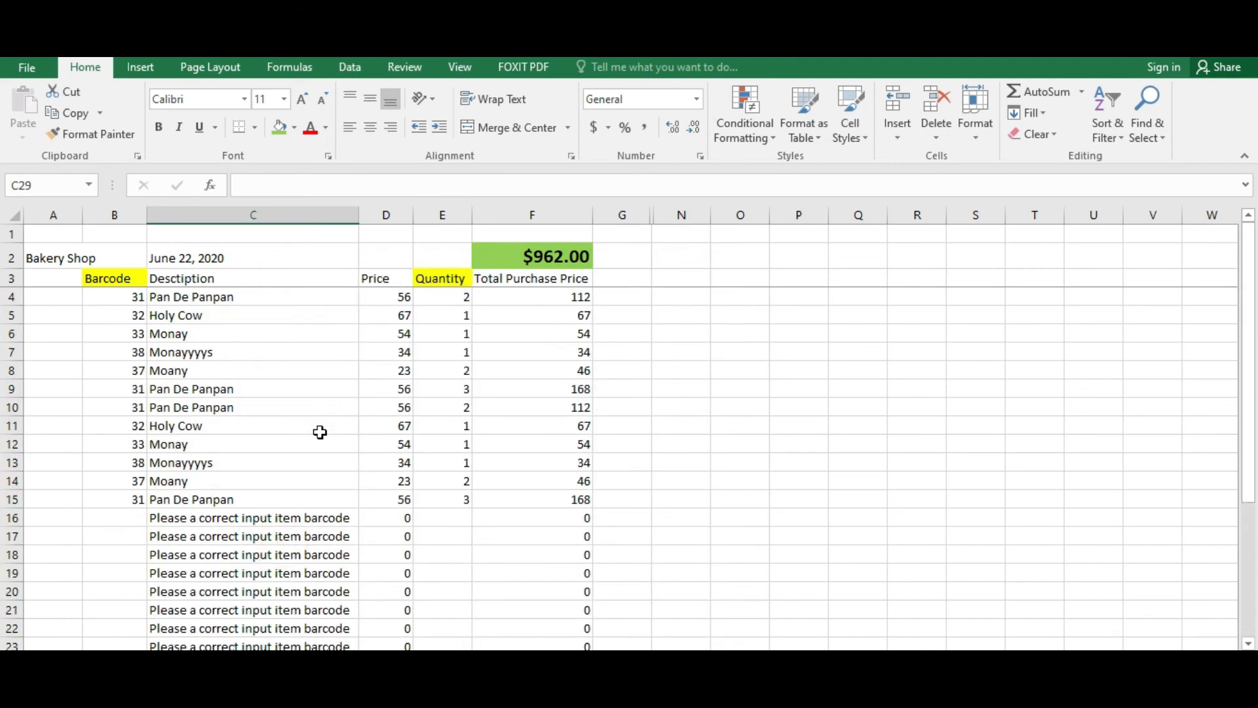
# Step: Examine the description lookup formula in C19
pyautogui.scroll(-3, 372, 426)
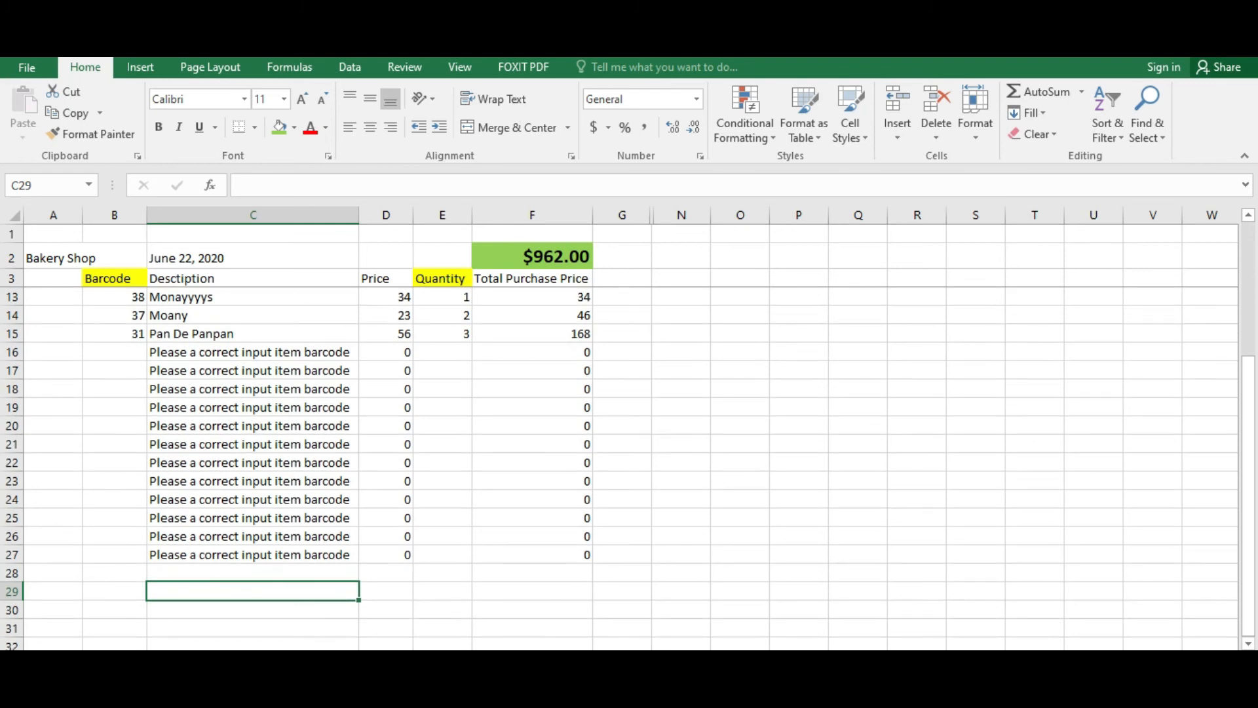
pyautogui.click(221, 407)
pyautogui.doubleClick(226, 409)
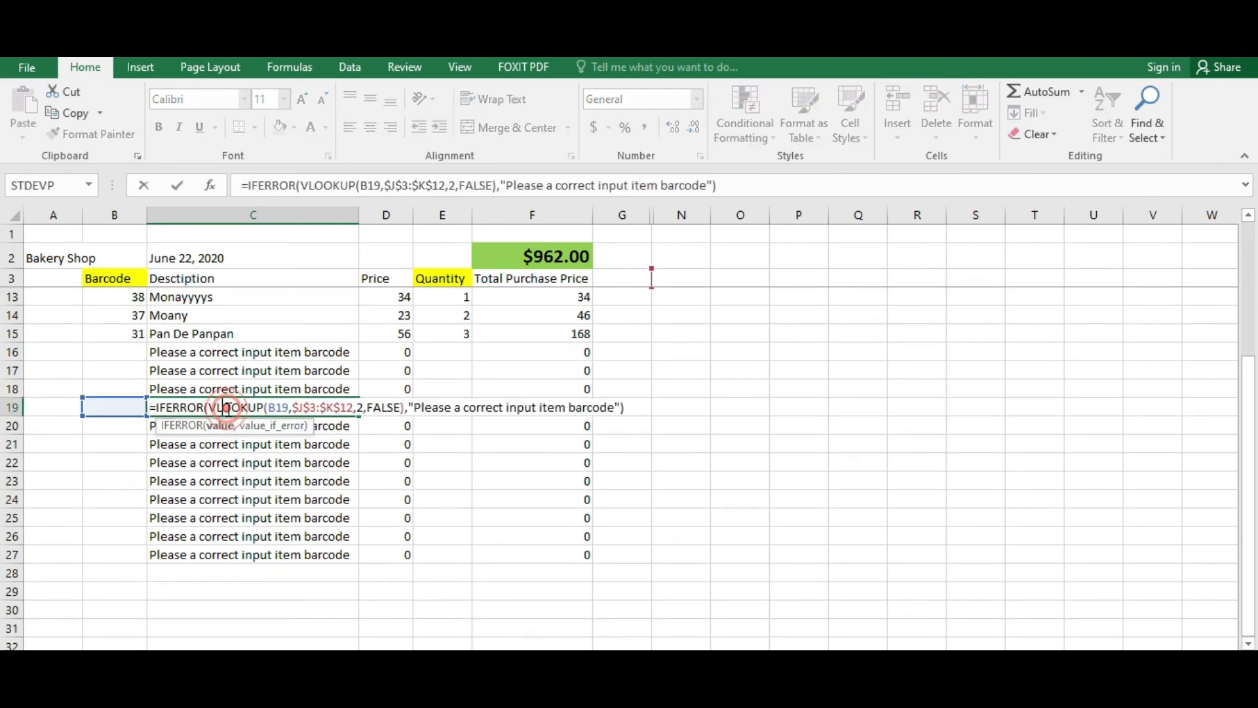
pyautogui.press('Escape')
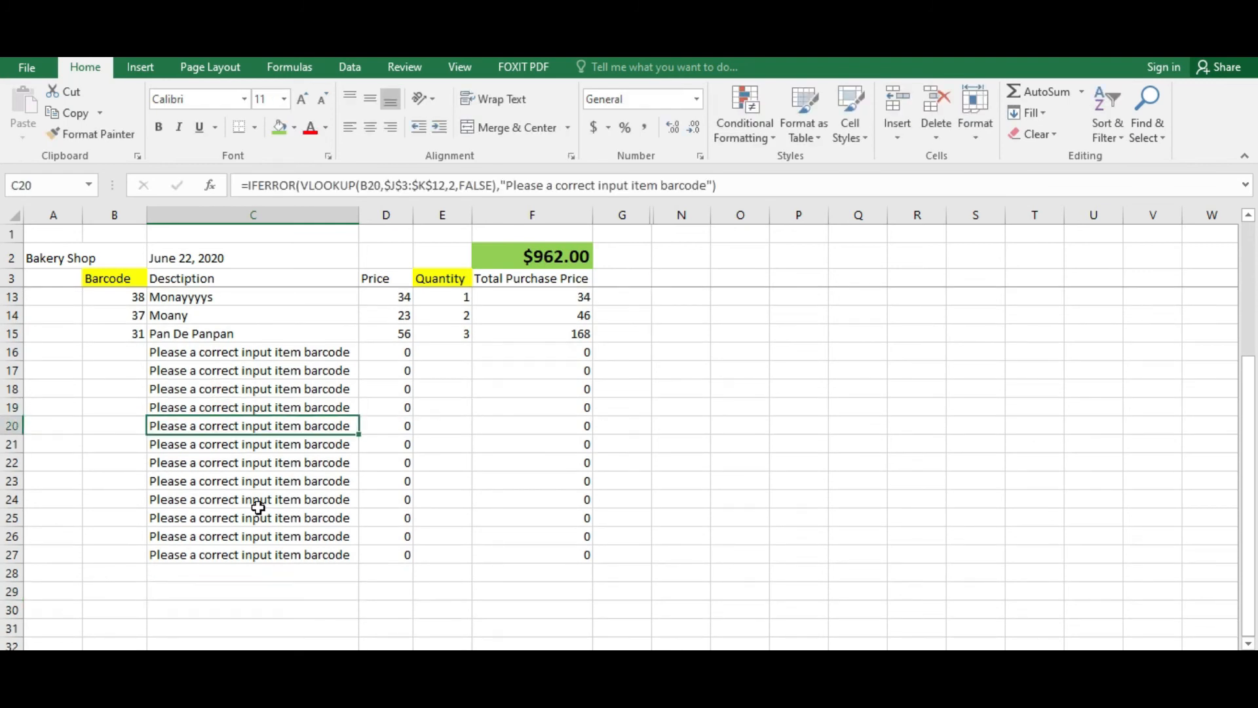
# Step: Protect the sheet with a password, allowing only selection of unlocked cells, and re-enter the password to confirm
pyautogui.rightClick(136, 652)
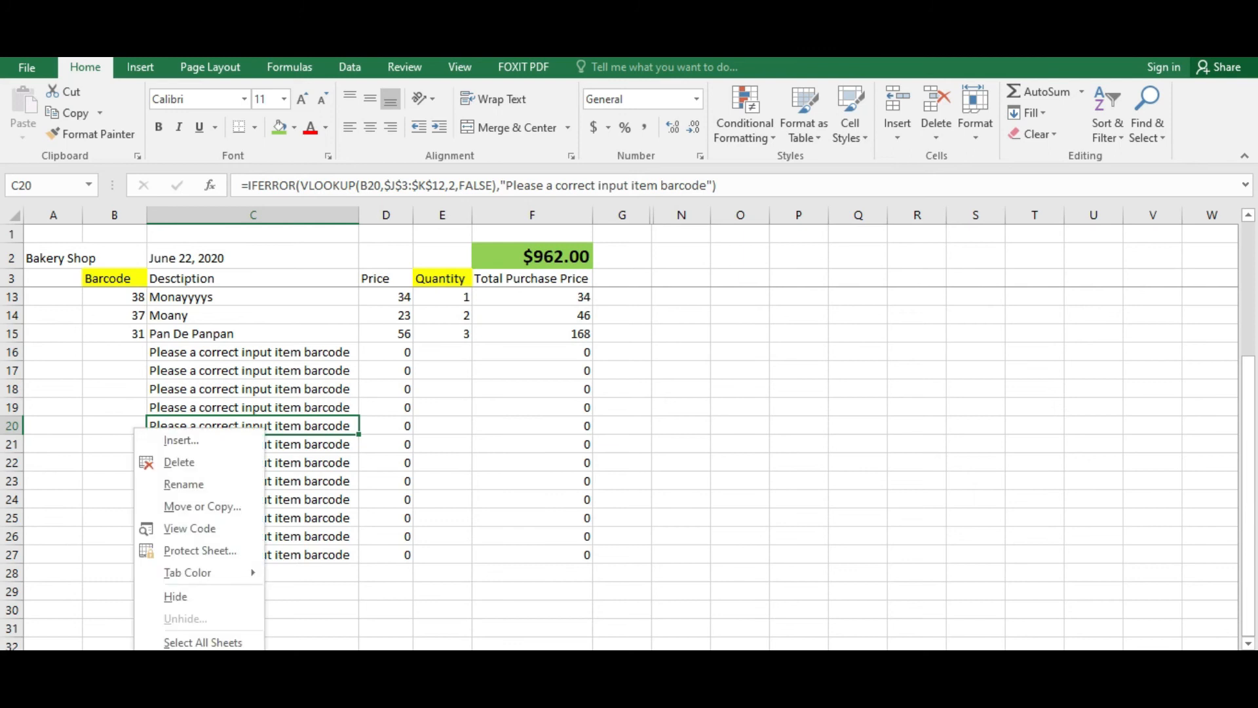
pyautogui.click(194, 551)
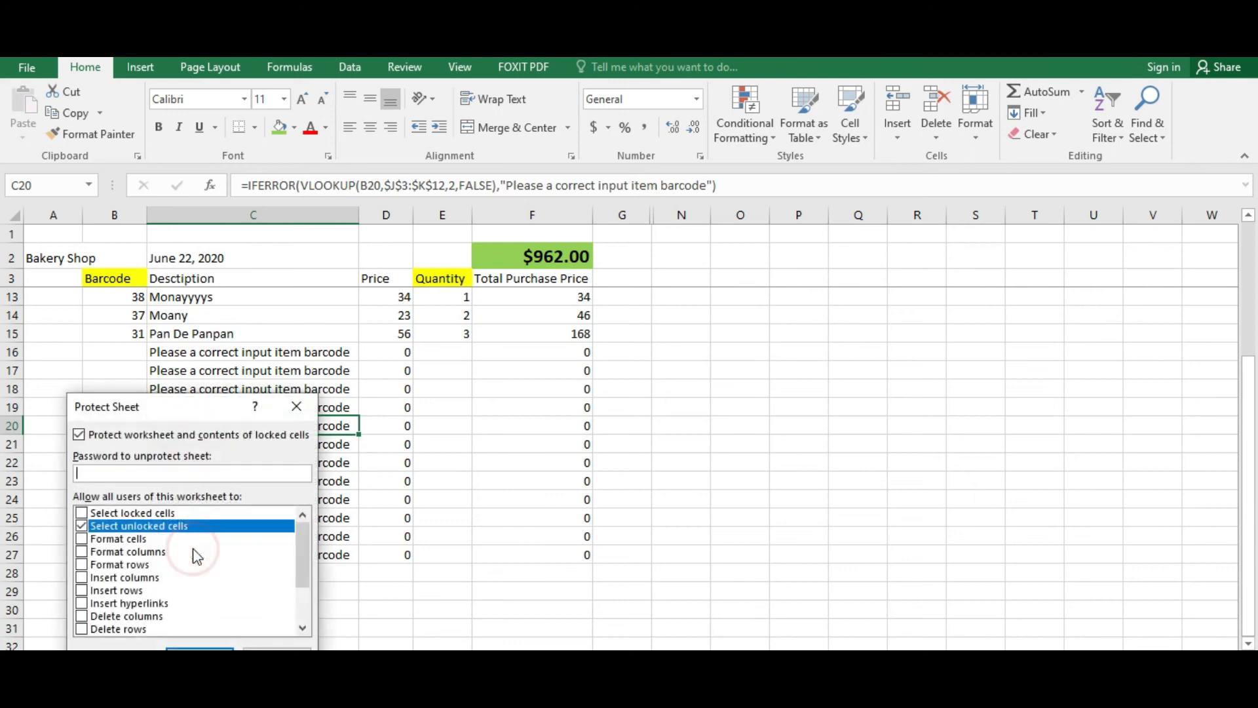
pyautogui.click(119, 479)
pyautogui.click(200, 656)
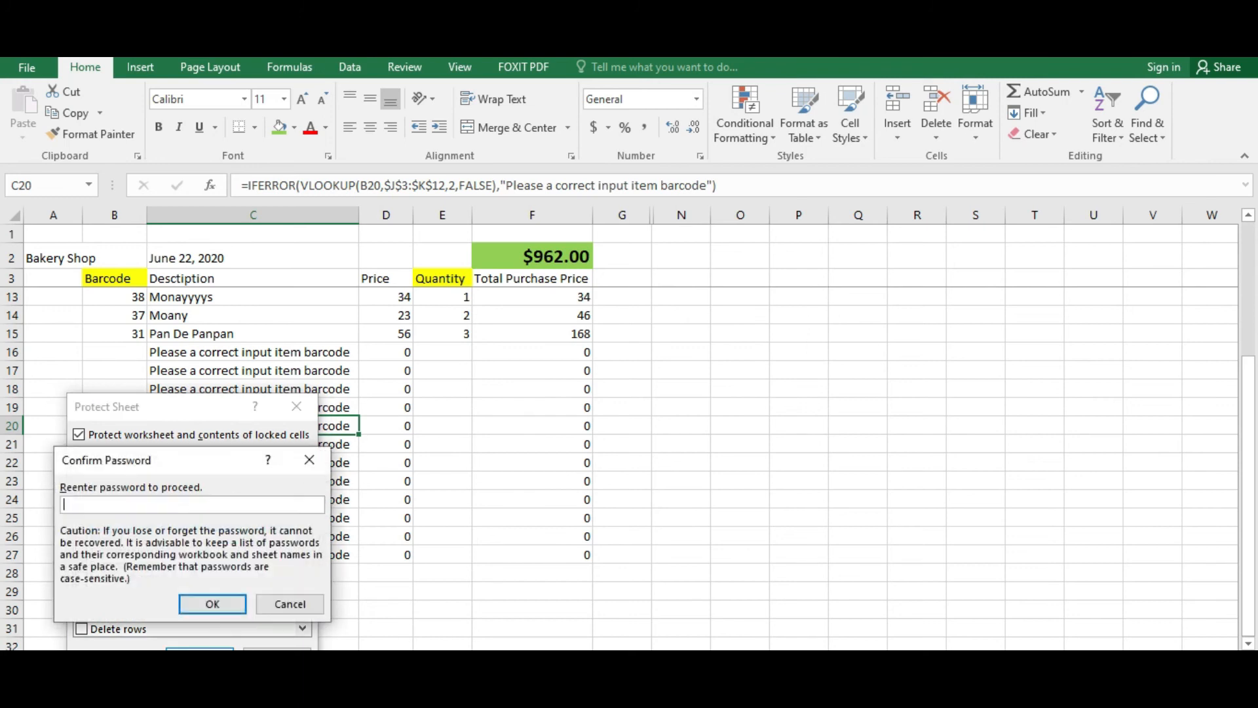
pyautogui.write('•')
pyautogui.click(206, 600)
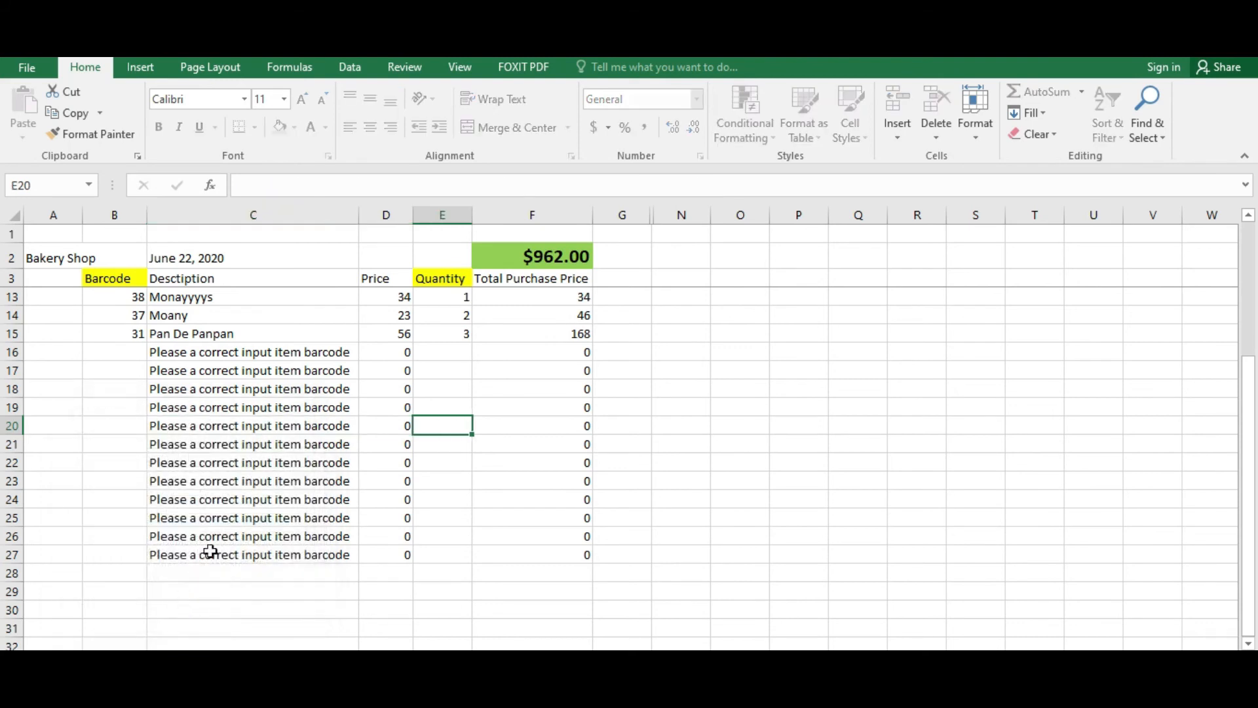
# Step: Test the sheet protection by trying to select locked cells in and around the order table
pyautogui.scroll(3, 229, 371)
pyautogui.click(239, 371)
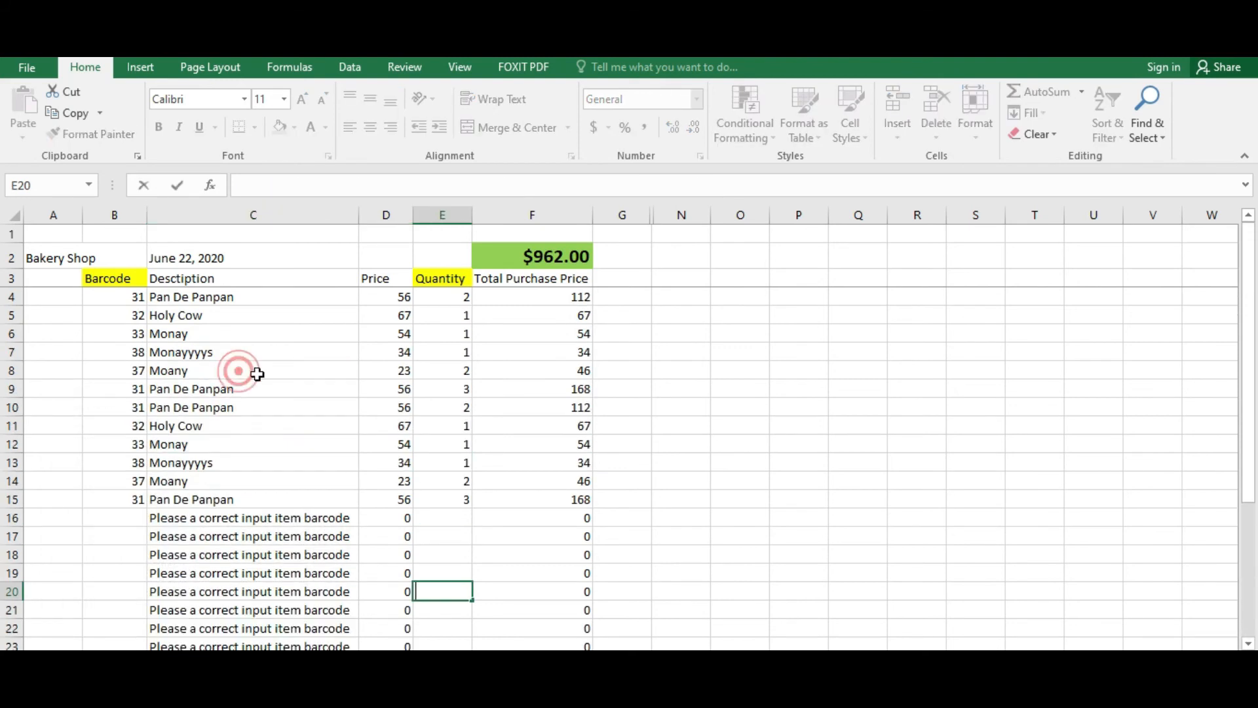
pyautogui.click(437, 496)
pyautogui.click(441, 258)
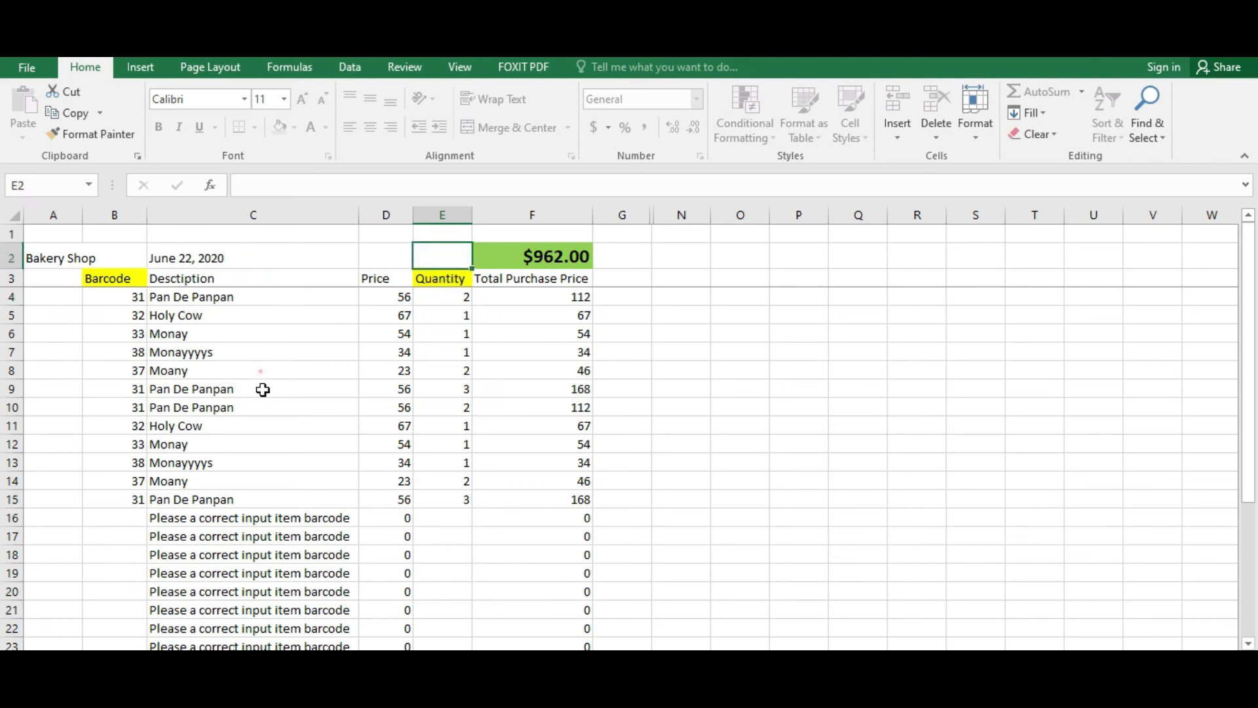
pyautogui.click(222, 542)
pyautogui.click(66, 315)
pyautogui.click(135, 302)
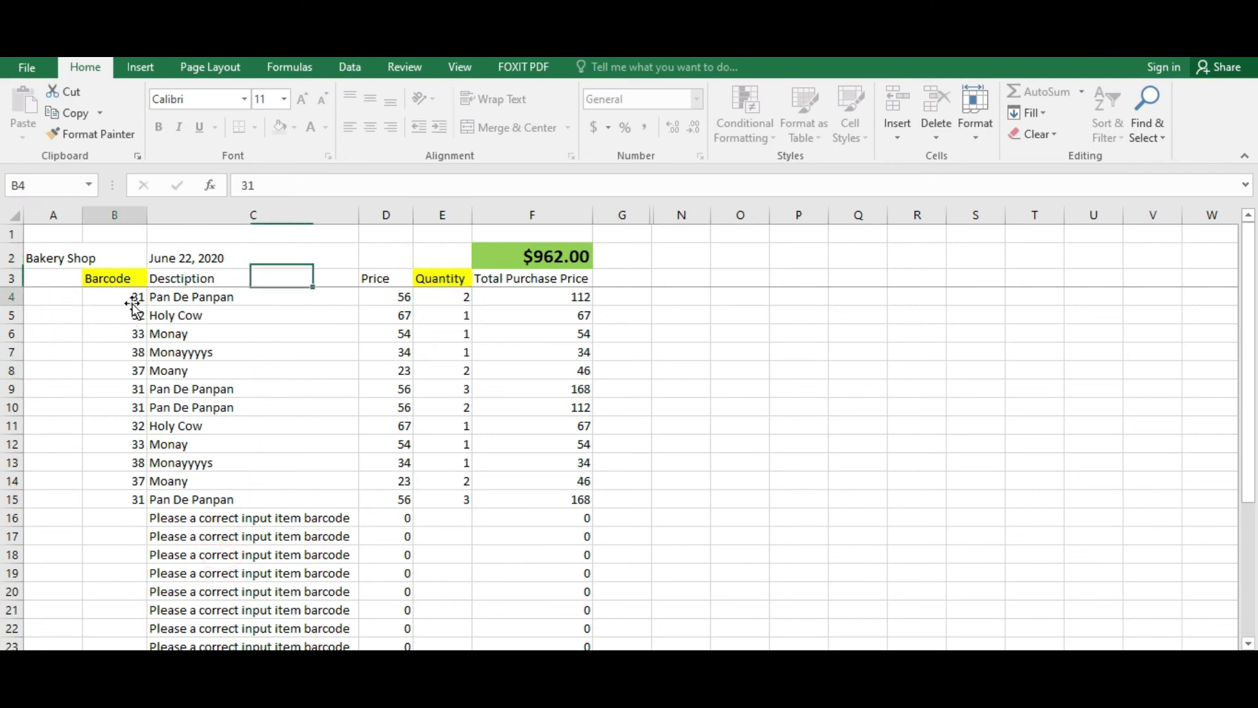
# Step: Enter barcode 33 in B16, the first empty Barcode cell
pyautogui.scroll(-1, 128, 517)
pyautogui.scroll(-1, 128, 466)
pyautogui.click(125, 407)
pyautogui.write('33')
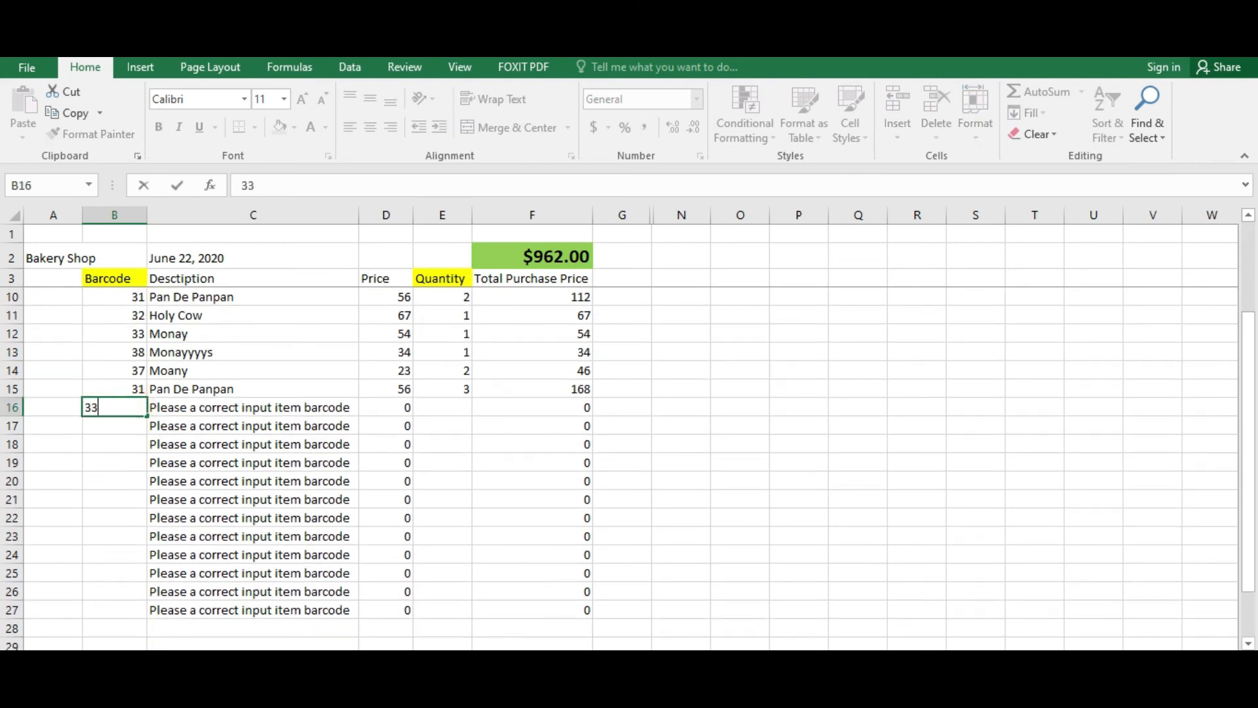
pyautogui.press('Return')
# Step: Try barcode 23 in B17 and move back and forth between its Barcode and Quantity cells
pyautogui.write('23')
pyautogui.press('Return')
pyautogui.press('Right')
pyautogui.press('Right')
pyautogui.press('Right')
pyautogui.press('Up')
pyautogui.press('Left')
pyautogui.press('Left')
pyautogui.press('Left')
pyautogui.press('Right')
pyautogui.press('Right')
pyautogui.press('Right')
pyautogui.press('Left')
pyautogui.press('Left')
pyautogui.press('Left')
pyautogui.press('Right')
pyautogui.press('Right')
pyautogui.press('Right')
pyautogui.press('Left')
pyautogui.press('Left')
pyautogui.press('Left')
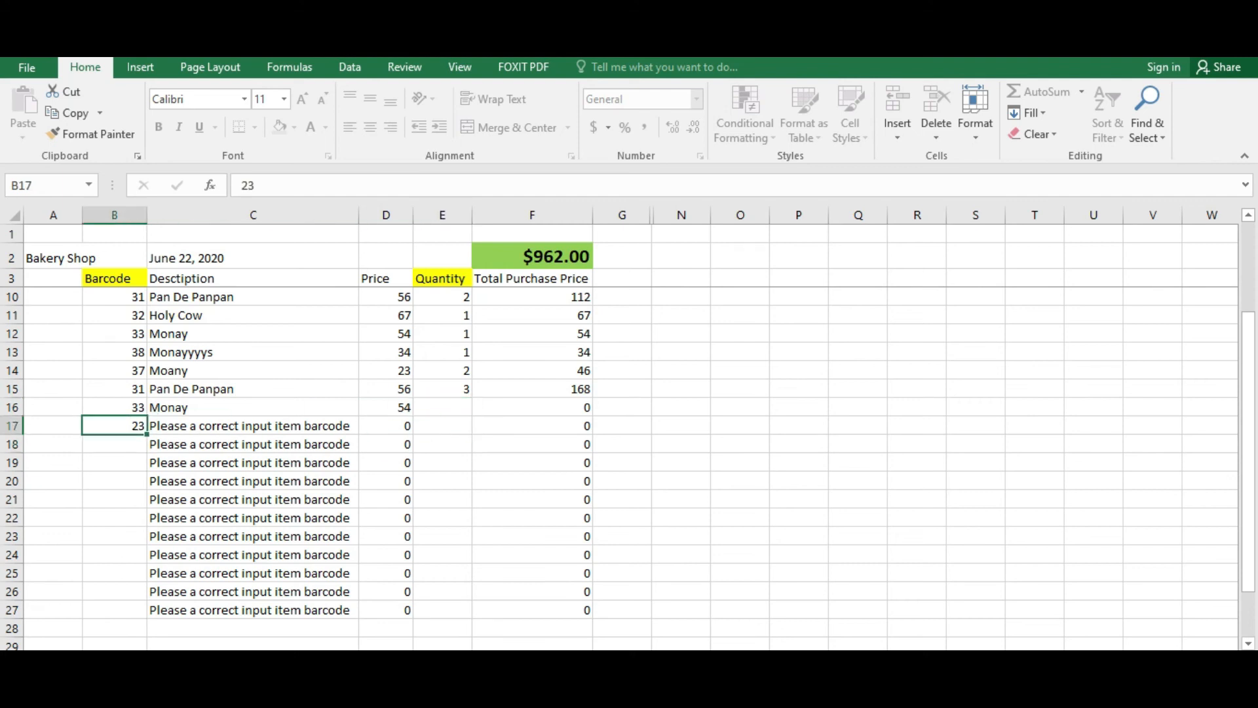
# Step: Try barcode 51 in B17 and move between the Barcode and Quantity cells of row 16
pyautogui.write('51')
pyautogui.press('Return')
pyautogui.press('Right')
pyautogui.press('Right')
pyautogui.press('Right')
pyautogui.press('Up')
pyautogui.press('Up')
pyautogui.press('Left')
pyautogui.press('Left')
pyautogui.press('Left')
pyautogui.press('Right')
pyautogui.press('Right')
pyautogui.press('Right')
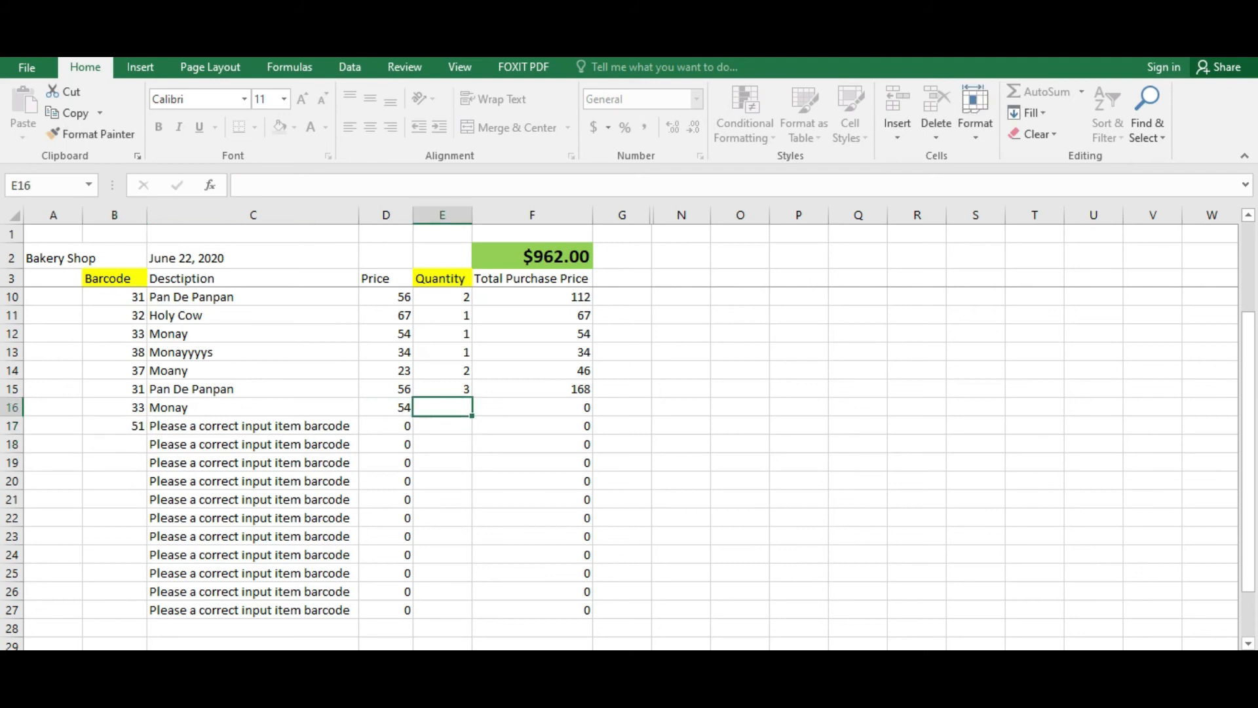
# Step: Try barcode 39 in B17 and replace it with barcode 38
pyautogui.press('Left')
pyautogui.press('Left')
pyautogui.press('Left')
pyautogui.press('Down')
pyautogui.write('39')
pyautogui.press('Return')
pyautogui.press('Up')
pyautogui.write('38')
pyautogui.press('Return')
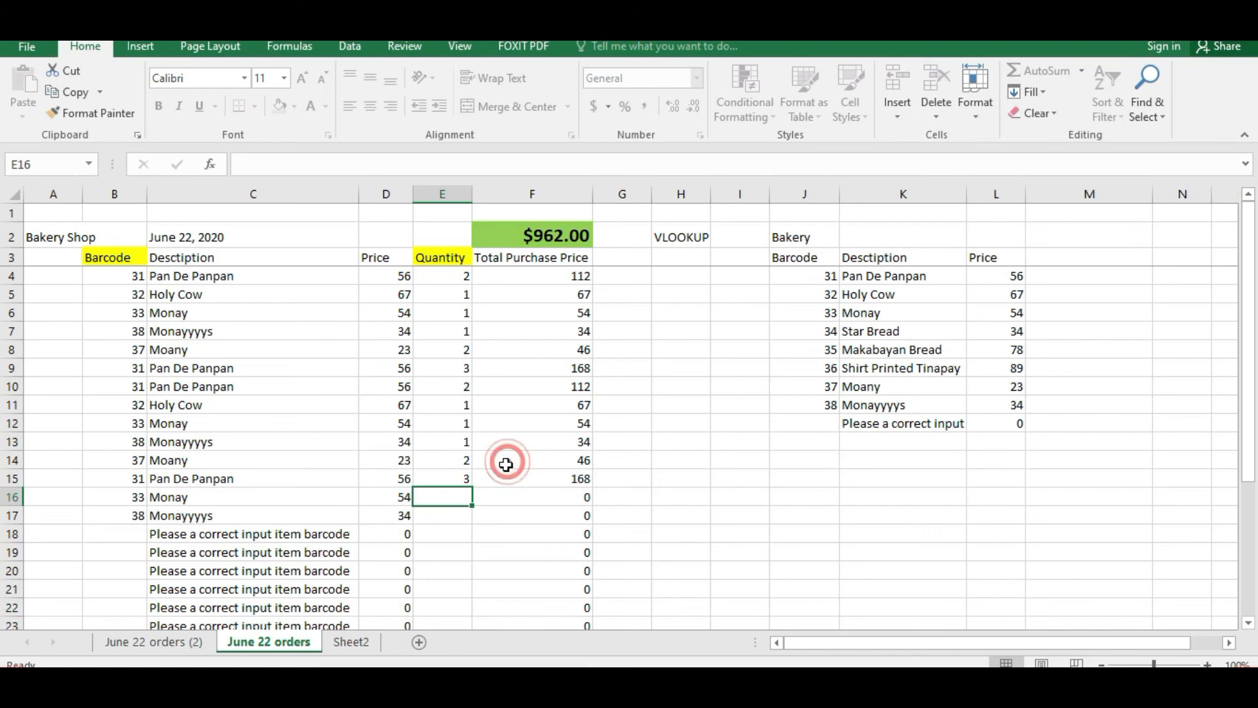
# Step: Move through the Quantity column and its neighbouring cells to test which cells the protected sheet allows selecting
pyautogui.click(457, 446)
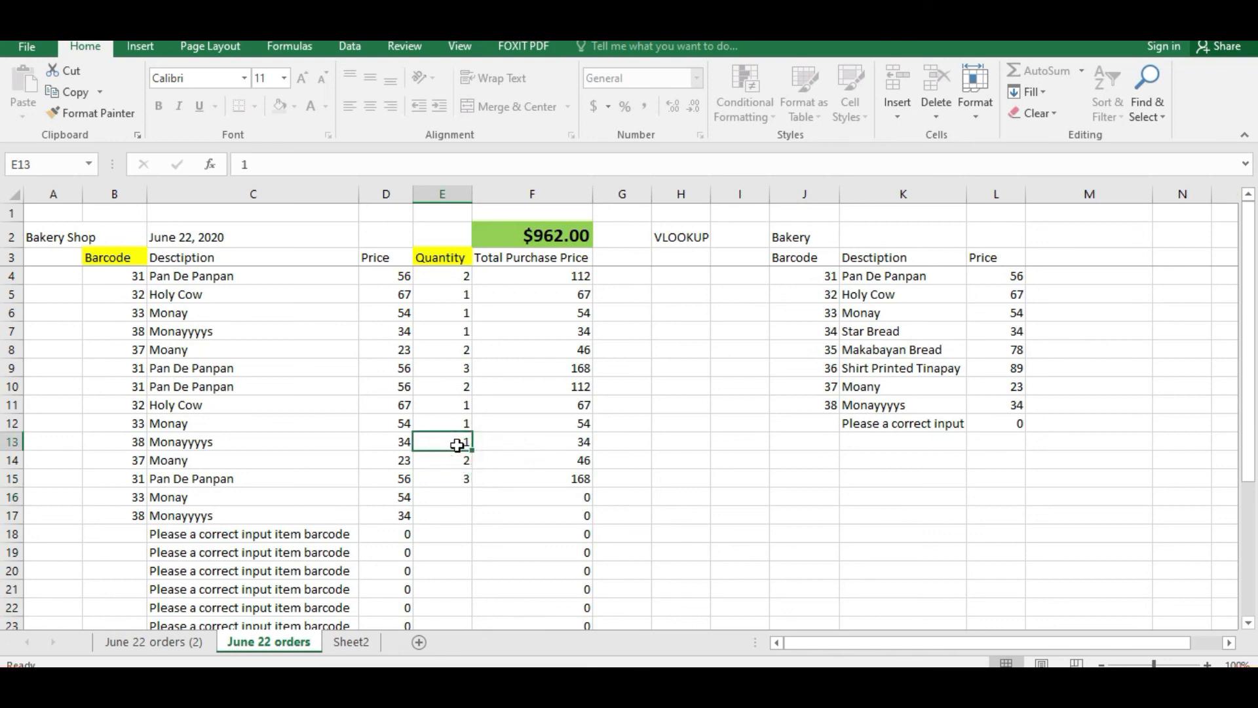
pyautogui.press('Up')
pyautogui.press('Up')
pyautogui.press('Up')
pyautogui.press('Up')
pyautogui.press('Up')
pyautogui.press('Up')
pyautogui.press('Up')
pyautogui.press('Up')
pyautogui.press('Up')
pyautogui.press('Up')
pyautogui.press('Up')
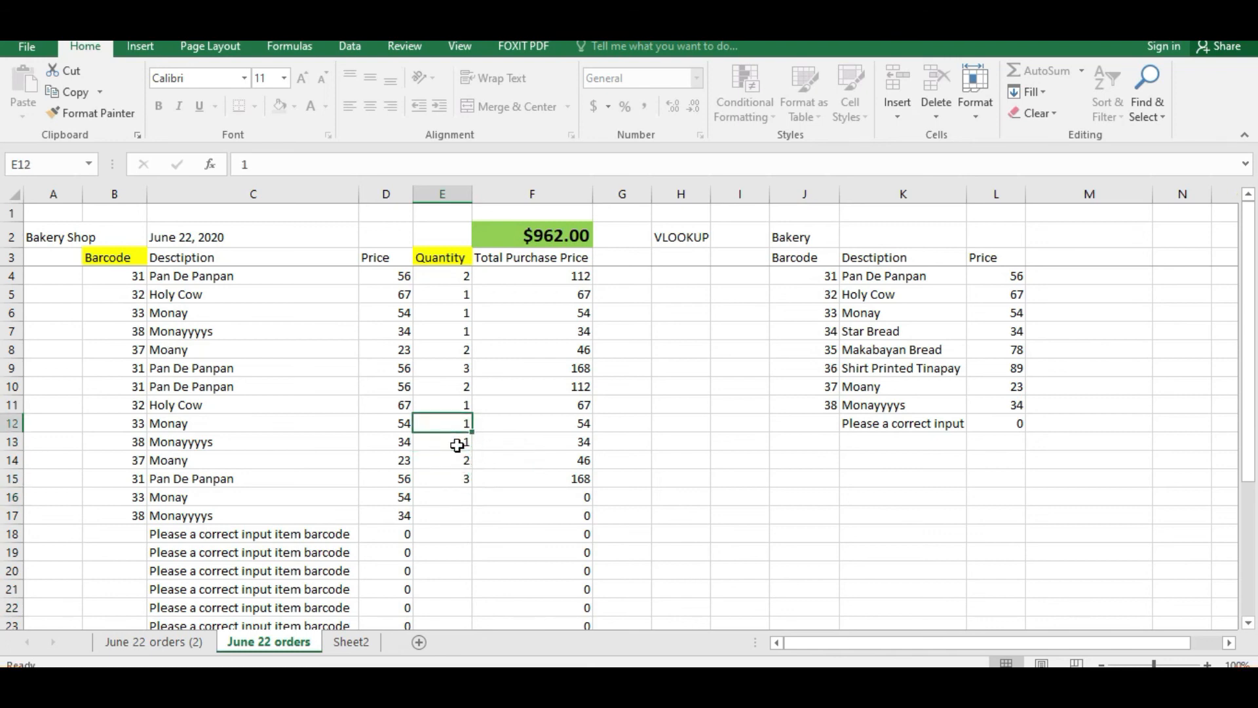
pyautogui.press('Right')
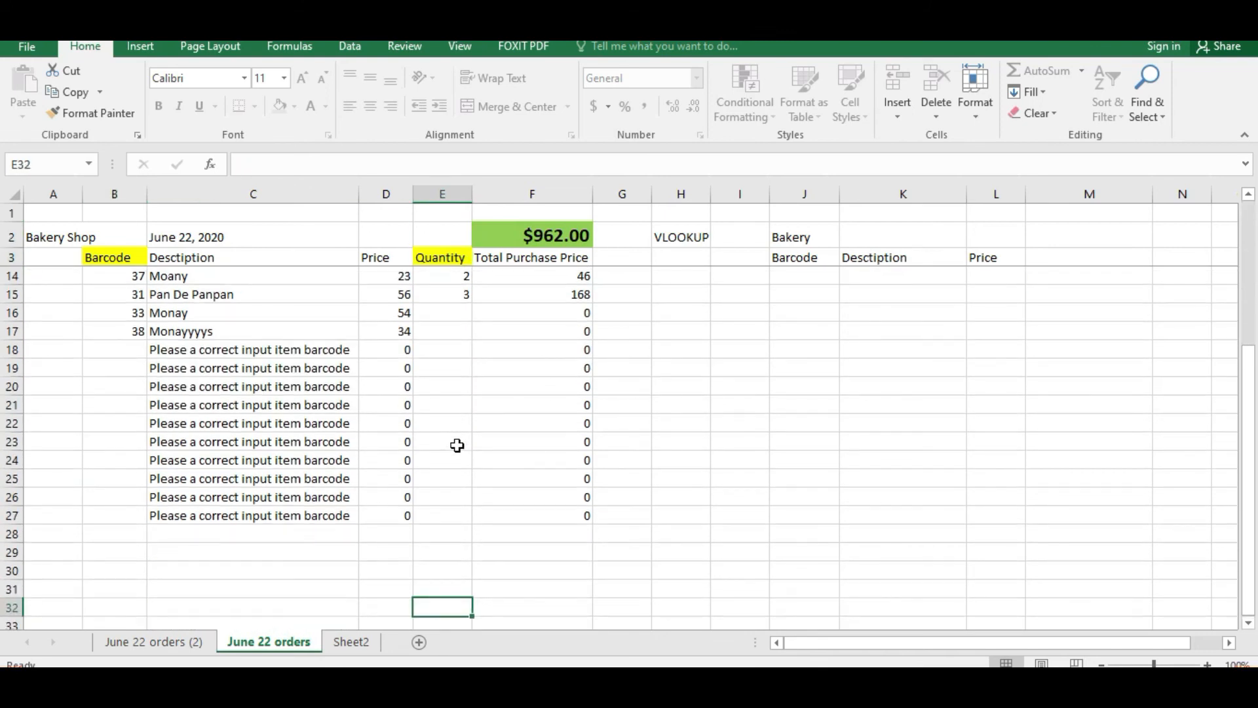
pyautogui.scroll(3, 444, 426)
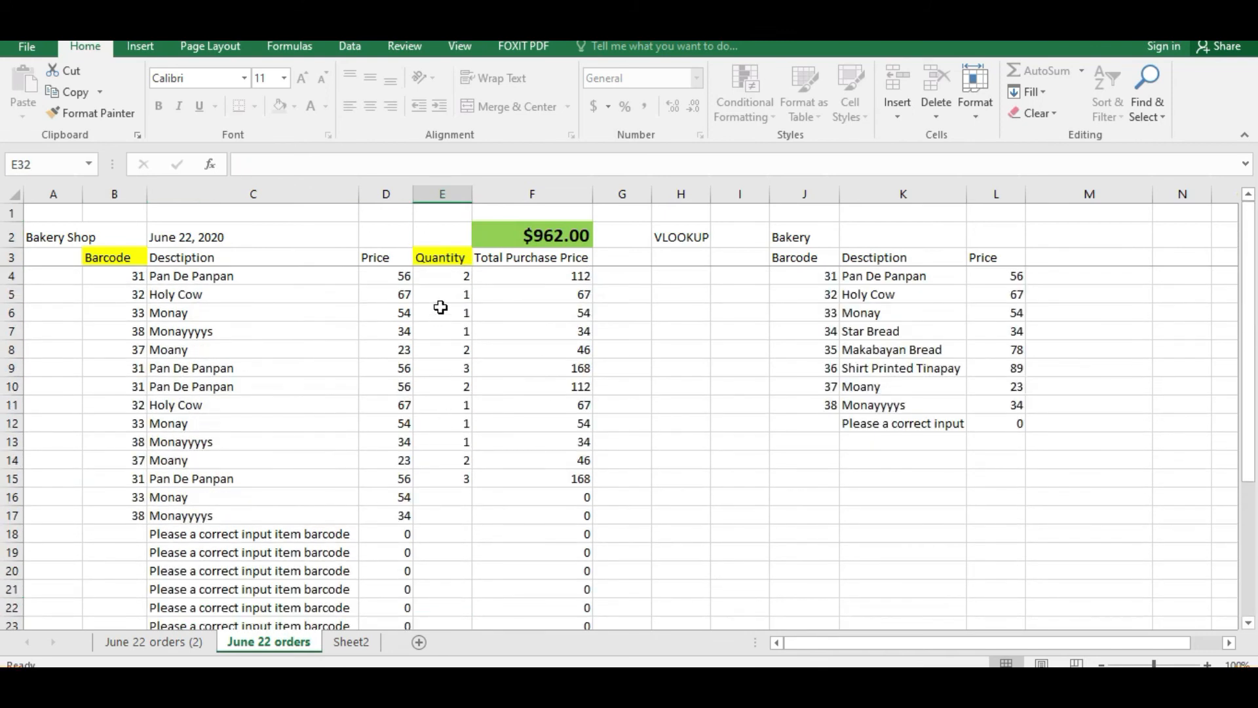
pyautogui.click(427, 369)
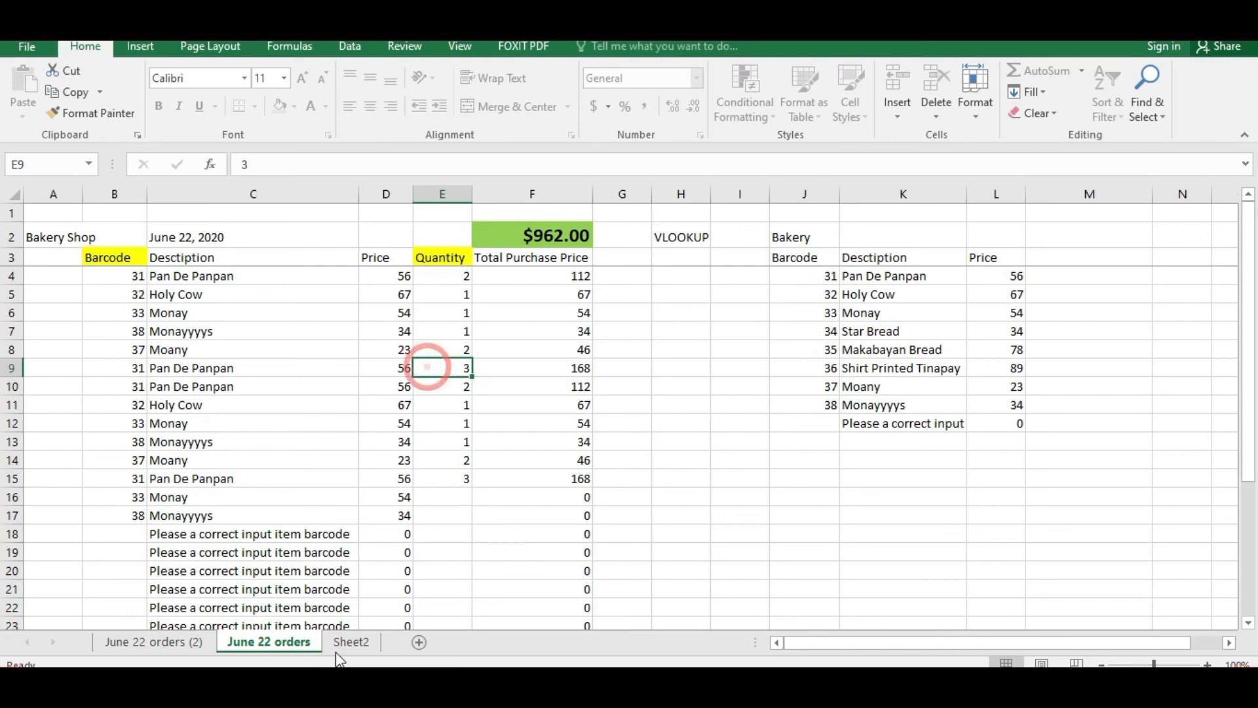
# Step: Create a copy of the June 22 orders sheet, using the existing versions of conflicting names such as Criteria and ValSup
pyautogui.rightClick(290, 649)
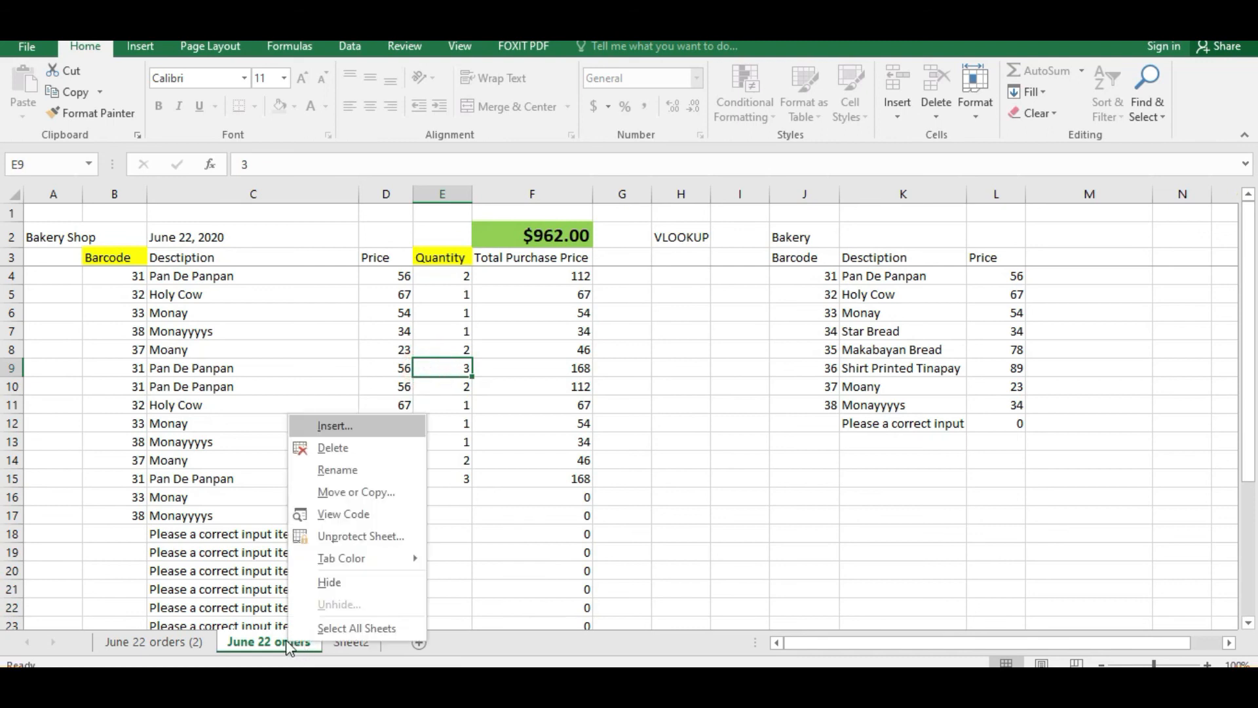
pyautogui.click(192, 646)
pyautogui.rightClick(256, 645)
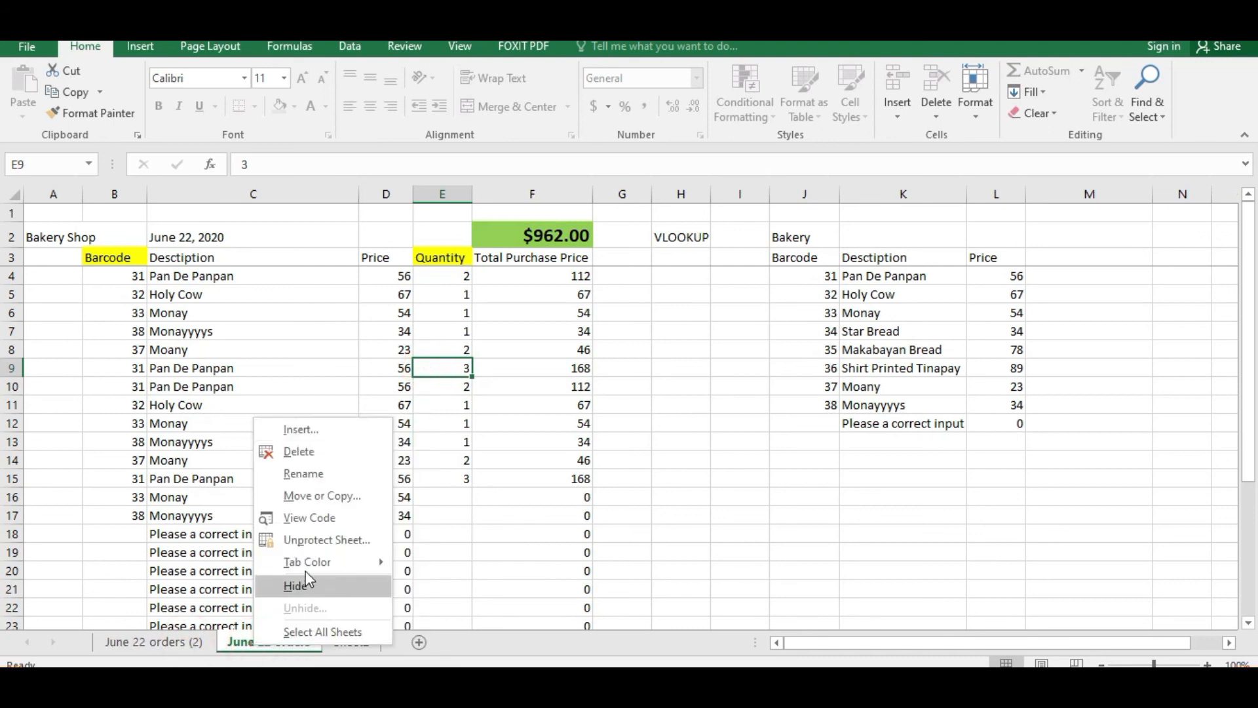
pyautogui.click(315, 496)
pyautogui.click(196, 565)
pyautogui.click(327, 593)
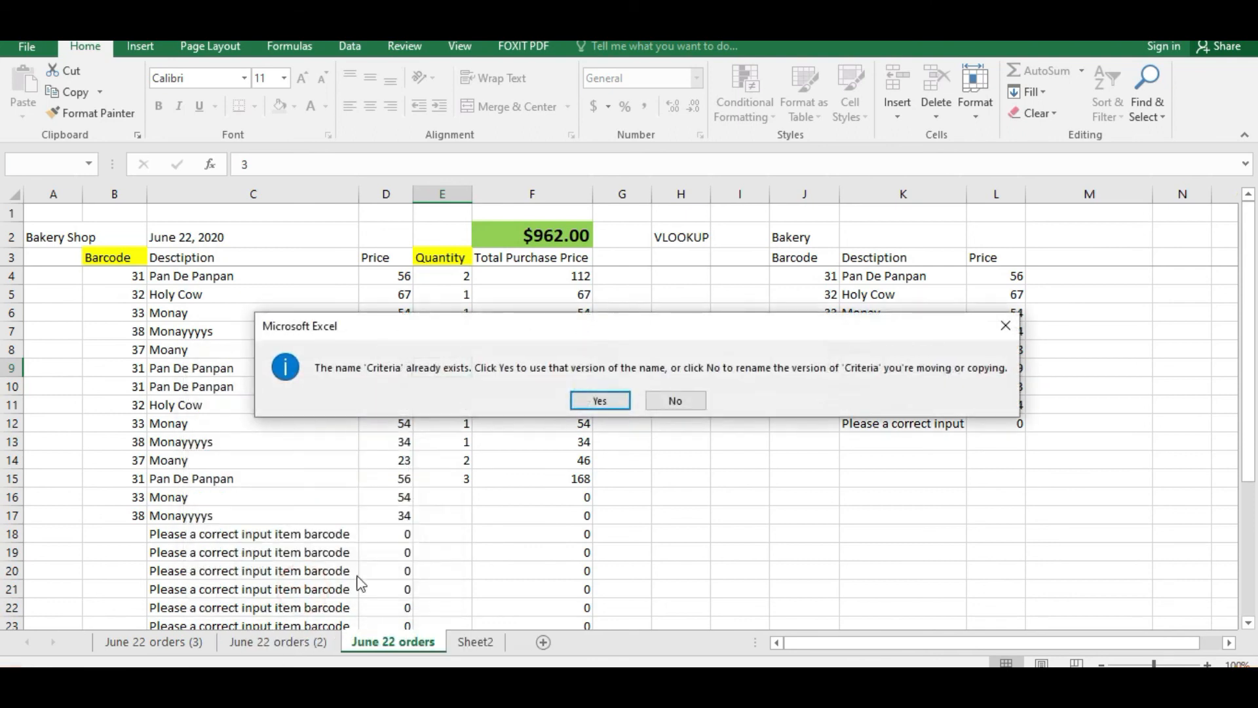
pyautogui.click(578, 401)
pyautogui.click(583, 402)
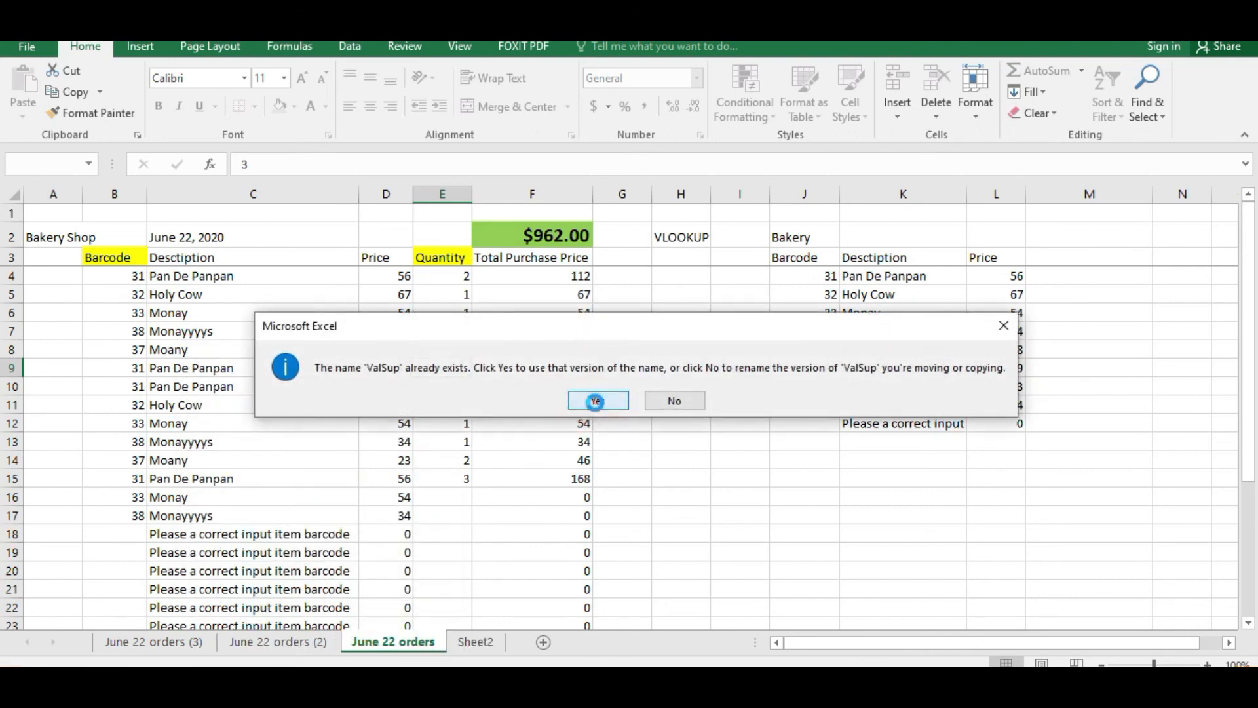
pyautogui.click(596, 400)
# Step: Compare the order sheets and delete the June 22 orders (2) sheet
pyautogui.click(289, 643)
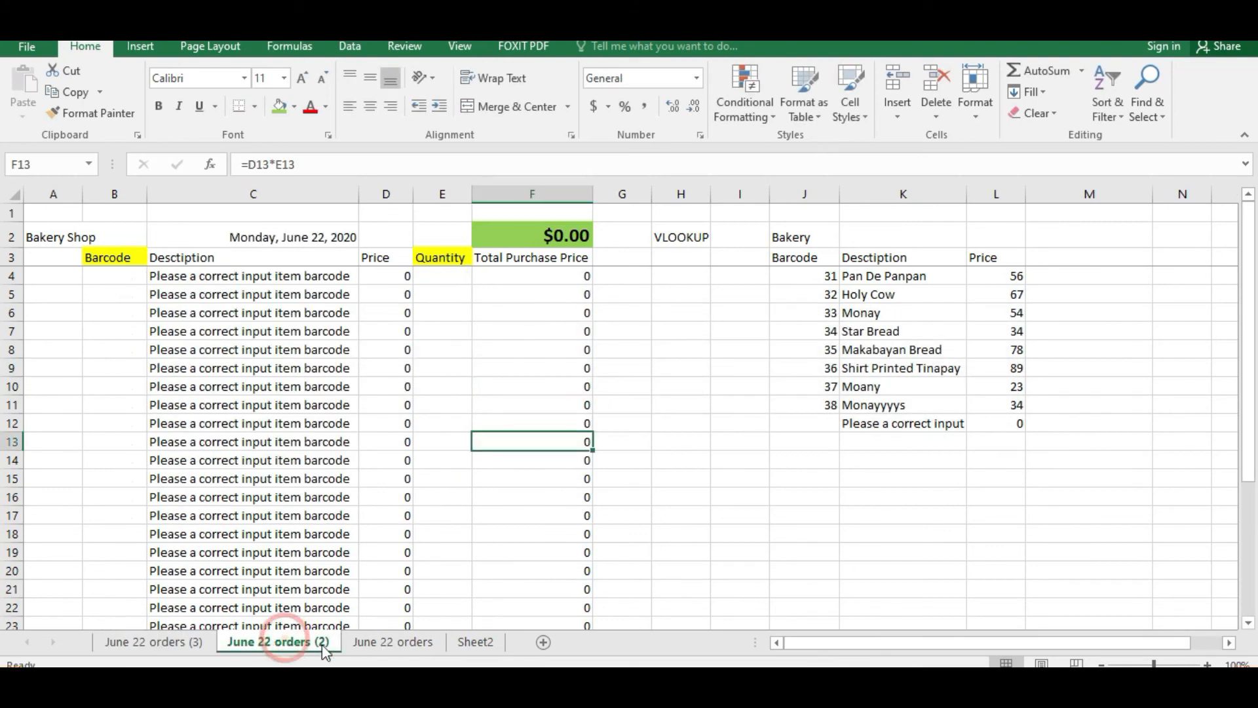
pyautogui.click(392, 641)
pyautogui.click(274, 645)
pyautogui.click(382, 642)
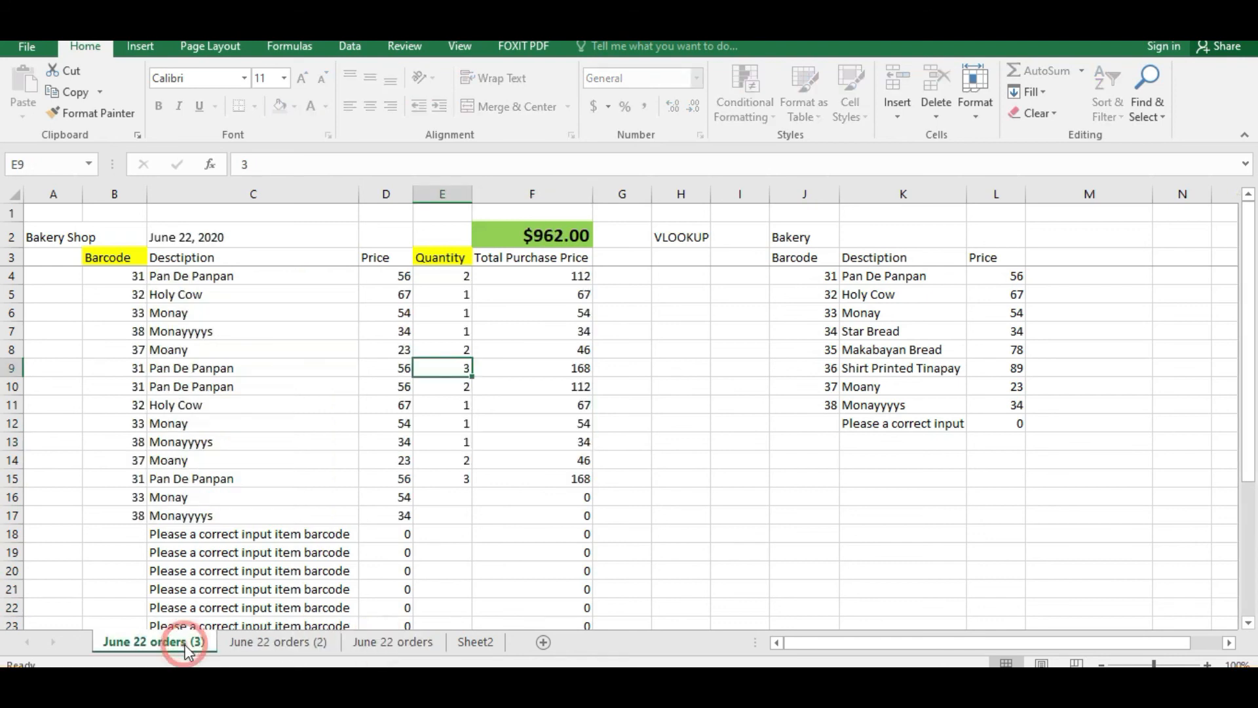
pyautogui.rightClick(270, 643)
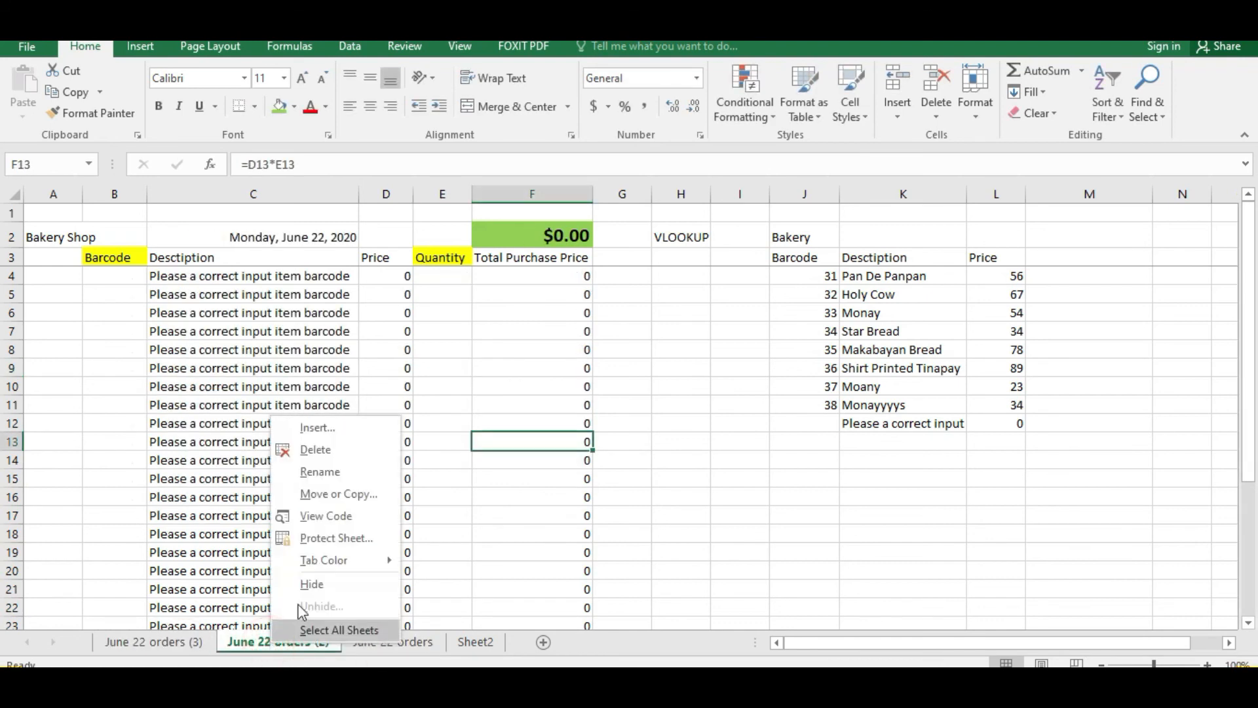
pyautogui.click(317, 449)
pyautogui.click(585, 396)
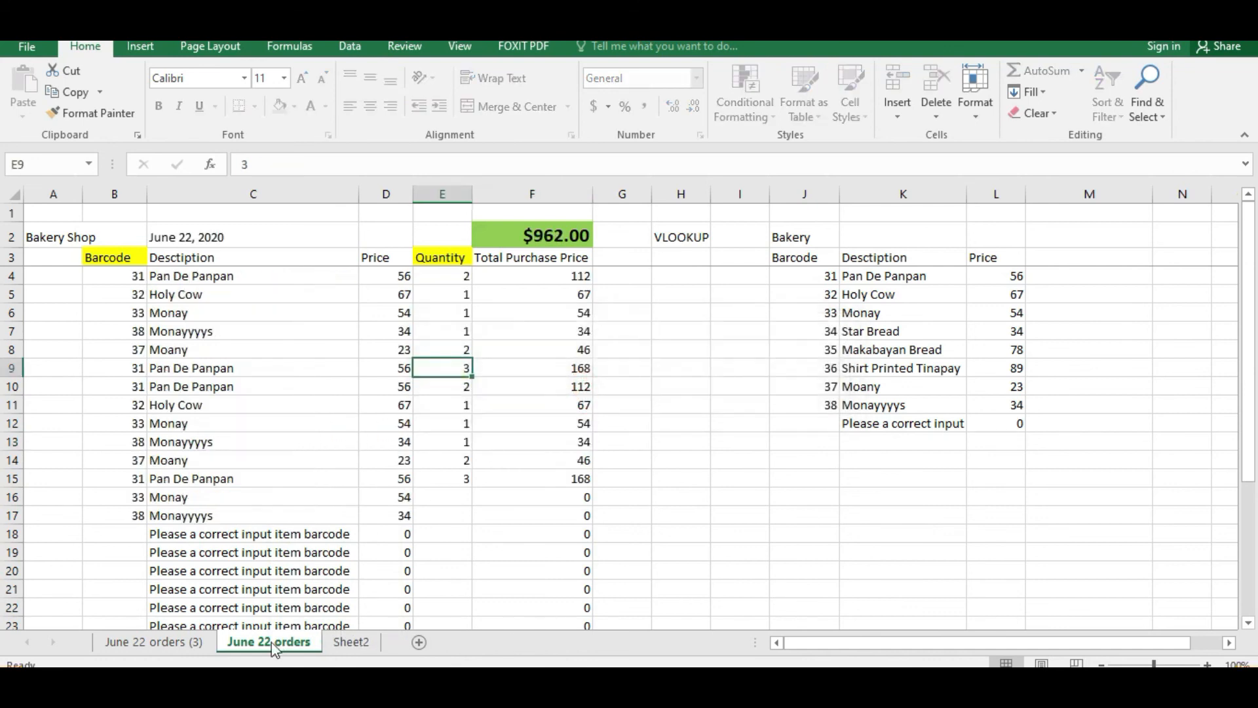
# Step: Unprotect the June 22 orders (3) sheet by entering its password, and check that locked cells can be selected
pyautogui.click(188, 642)
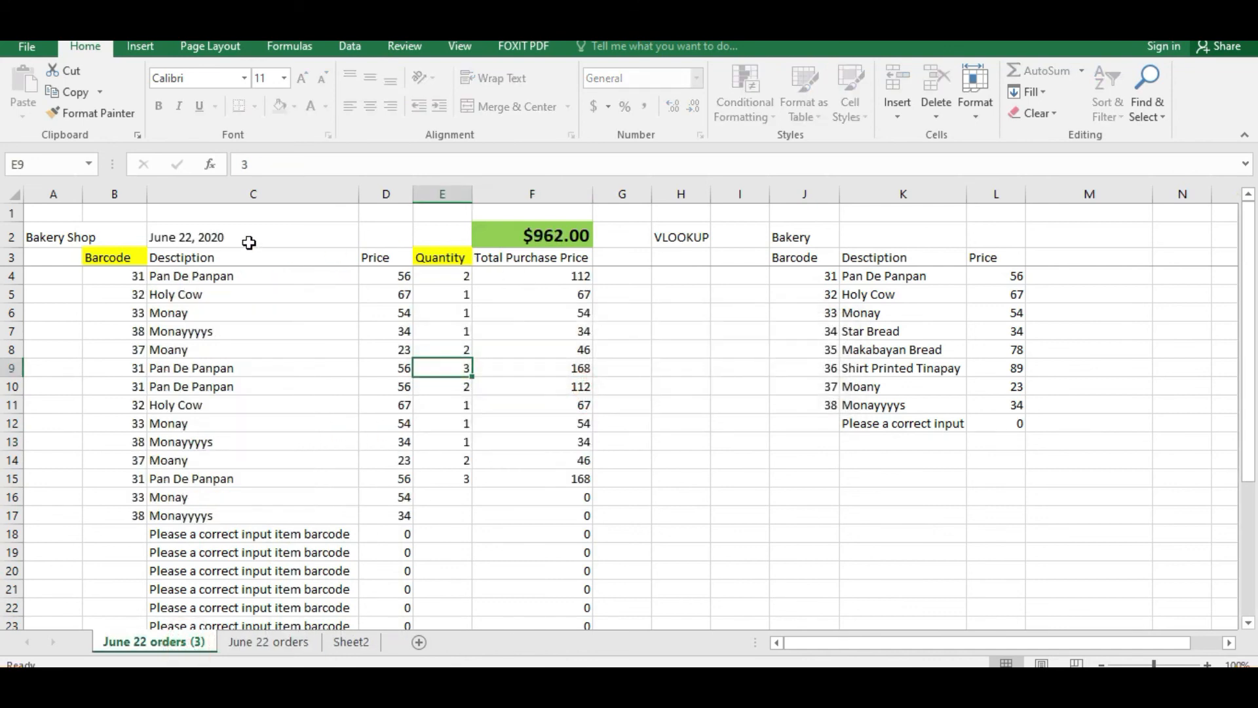
pyautogui.rightClick(176, 643)
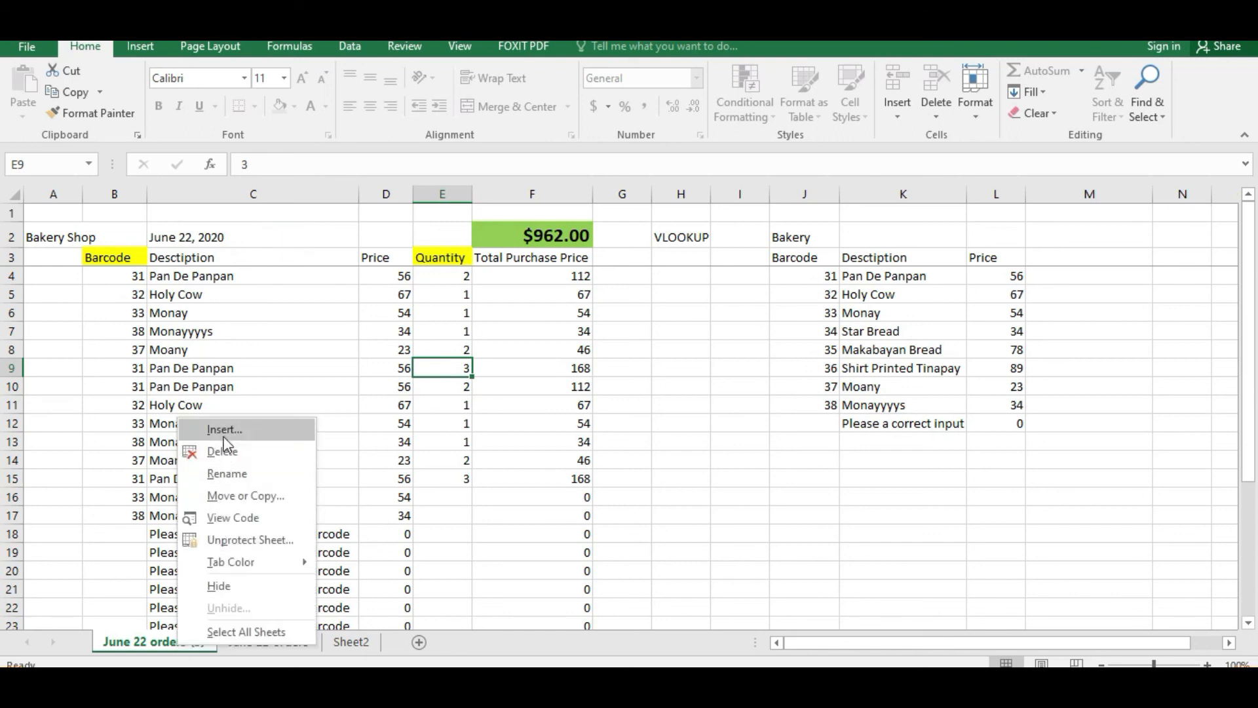
pyautogui.click(231, 539)
pyautogui.write('1')
pyautogui.click(226, 554)
pyautogui.click(231, 295)
pyautogui.click(220, 234)
# Step: Clear the barcodes in B4:B18 of the June 22 orders (3) sheet
pyautogui.click(133, 262)
pyautogui.press('Down')
pyautogui.hotkey('shift', 'Down')
pyautogui.hotkey('shift', 'Down')
pyautogui.hotkey('shift', 'Down')
pyautogui.hotkey('shift', 'Down')
pyautogui.hotkey('shift', 'Down')
pyautogui.hotkey('shift', 'Down')
pyautogui.hotkey('shift', 'Down')
pyautogui.hotkey('shift', 'Down')
pyautogui.hotkey('shift', 'Down')
pyautogui.hotkey('shift', 'Down')
pyautogui.hotkey('shift', 'Down')
pyautogui.hotkey('shift', 'Down')
pyautogui.hotkey('shift', 'Down')
pyautogui.hotkey('shift', 'Down')
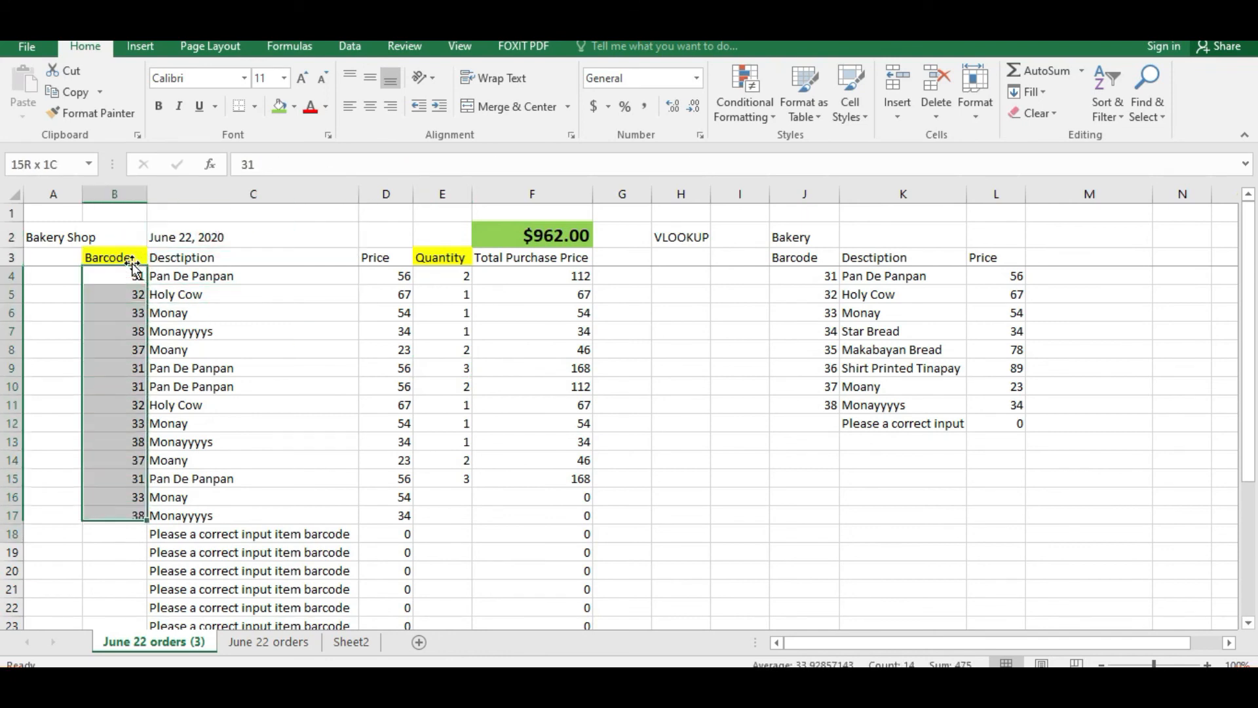
pyautogui.press('Delete')
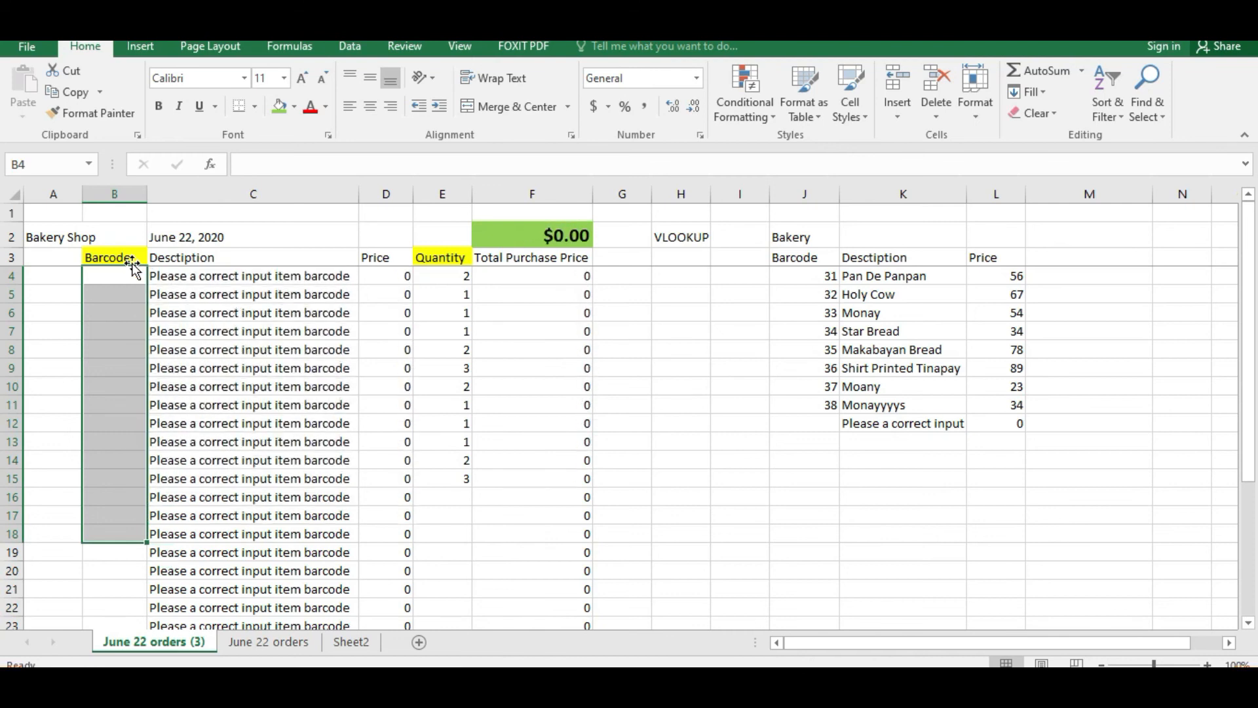
# Step: Clear the quantities in E4:E16 of the June 22 orders (3) sheet
pyautogui.click(443, 257)
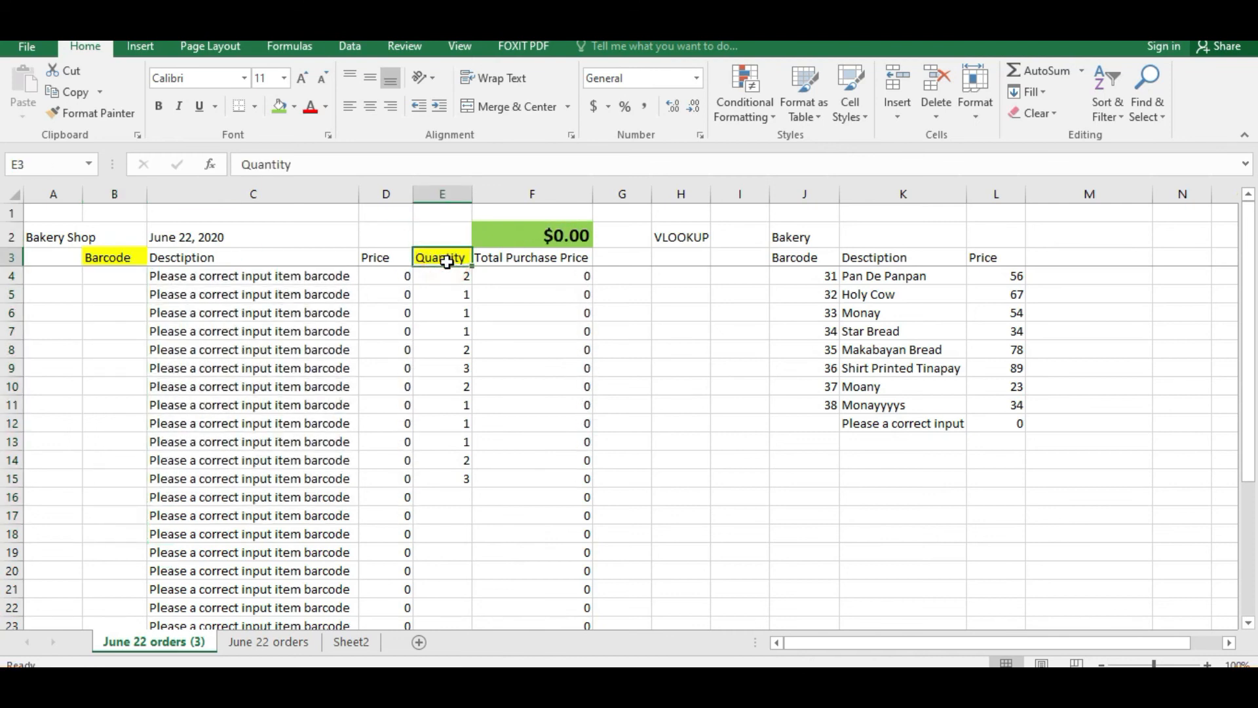
pyautogui.press('Down')
pyautogui.hotkey('shift', 'Down')
pyautogui.hotkey('shift', 'Down')
pyautogui.hotkey('shift', 'Down')
pyautogui.hotkey('shift', 'Down')
pyautogui.hotkey('shift', 'Down')
pyautogui.hotkey('shift', 'Down')
pyautogui.hotkey('shift', 'Down')
pyautogui.hotkey('shift', 'Down')
pyautogui.hotkey('shift', 'Down')
pyautogui.hotkey('shift', 'Down')
pyautogui.hotkey('shift', 'Down')
pyautogui.hotkey('shift', 'Down')
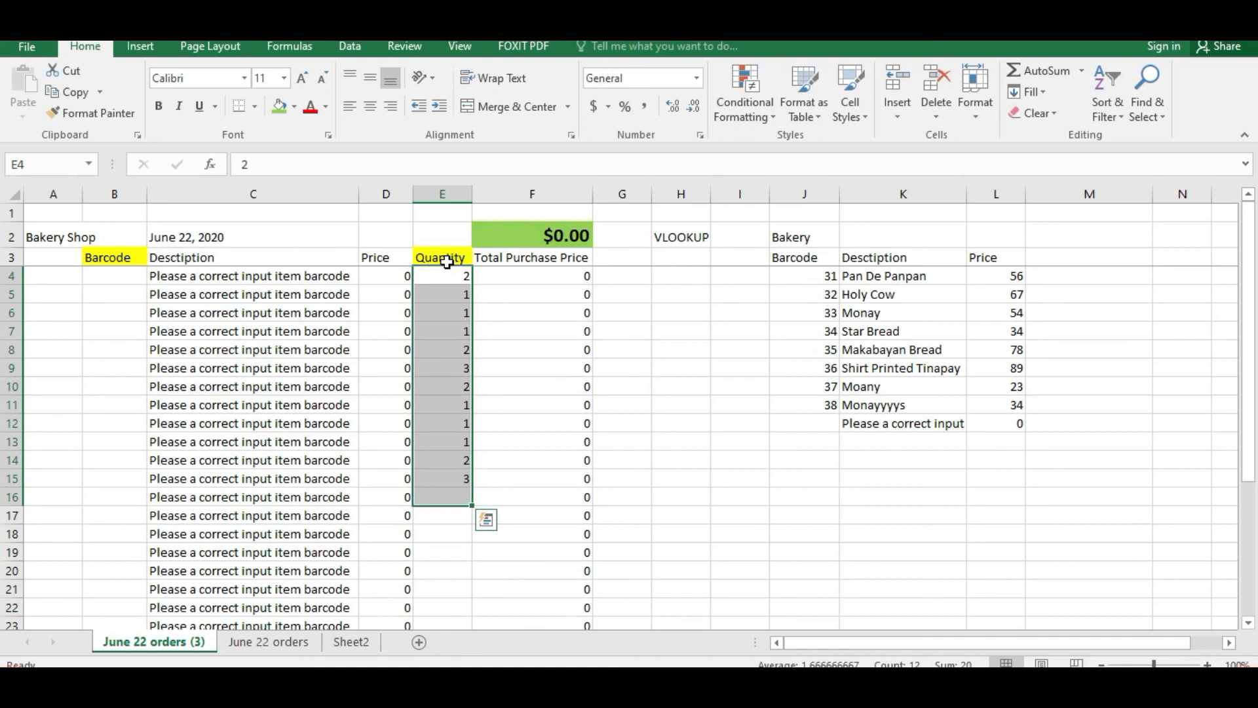
pyautogui.press('Delete')
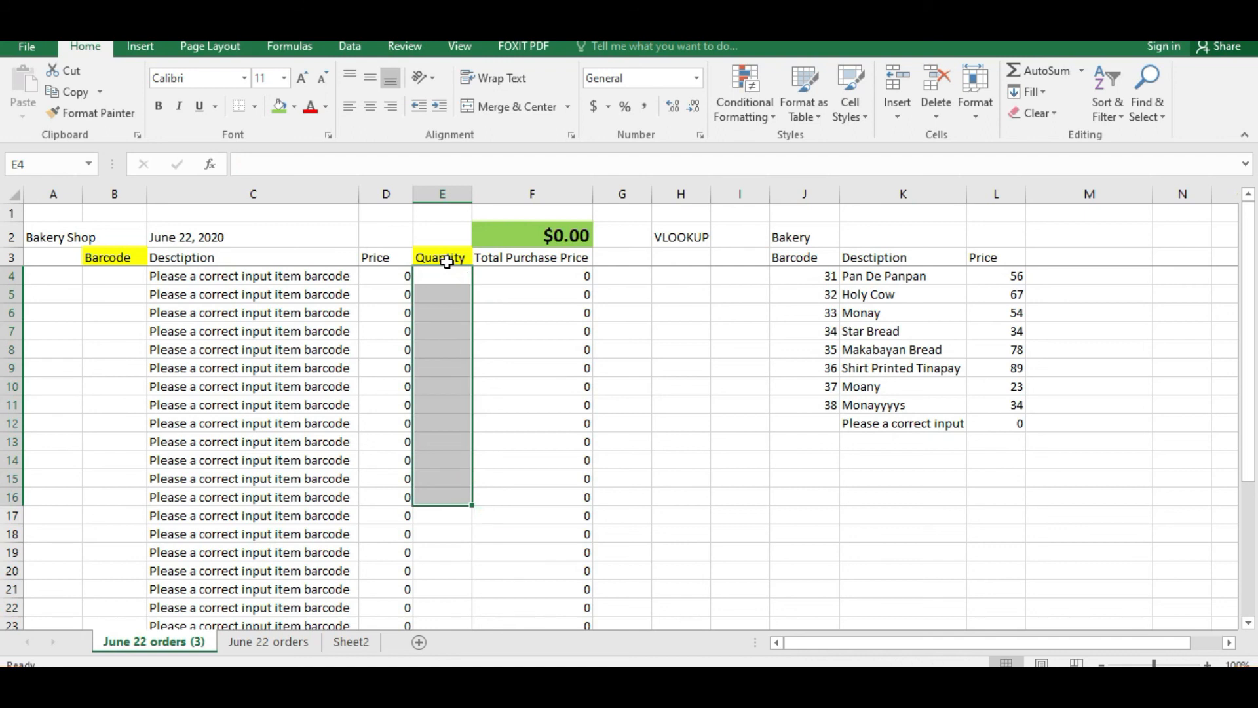
# Step: Change the date in cell C2 to June 23, 2020
pyautogui.click(273, 237)
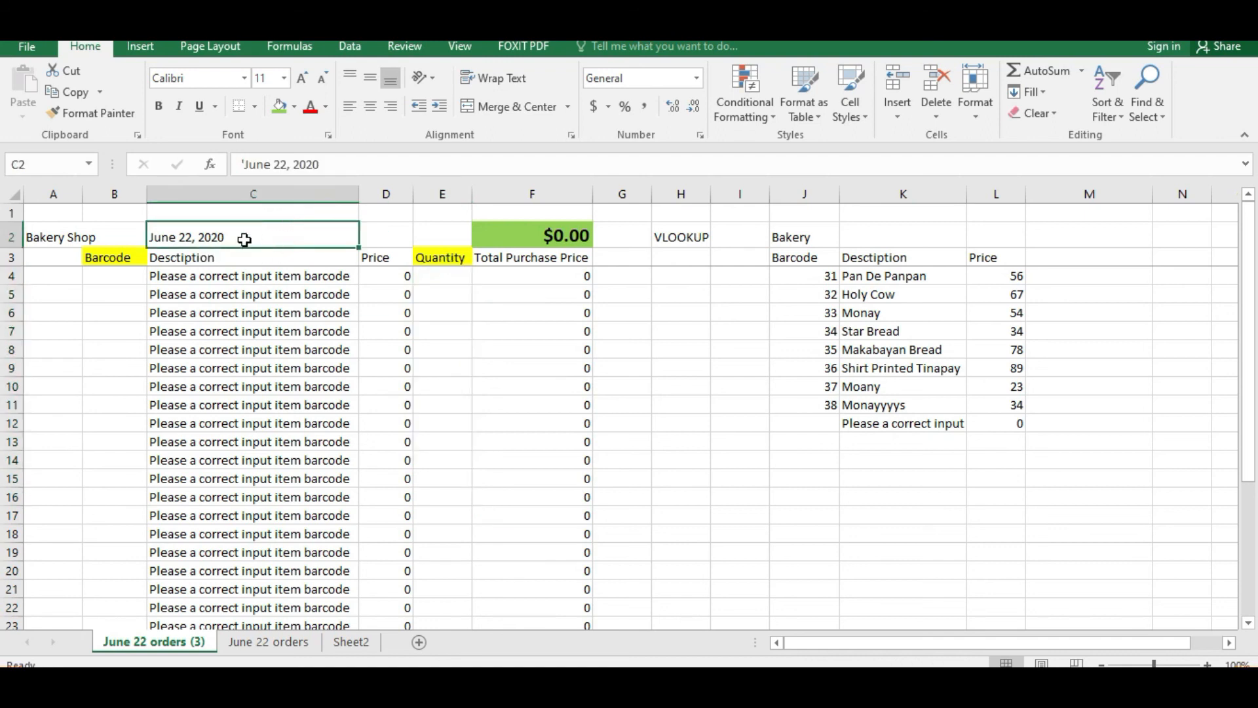
pyautogui.doubleClick(218, 235)
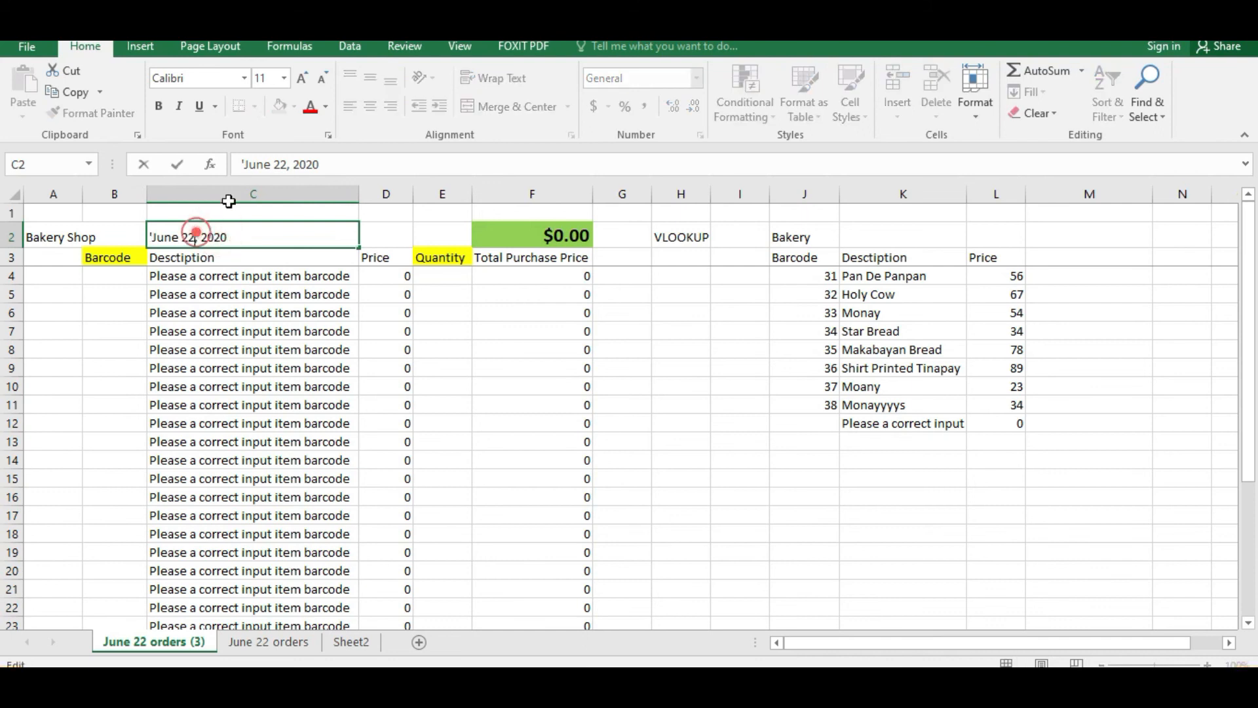
pyautogui.press('BackSpace')
pyautogui.write('3')
pyautogui.press('Return')
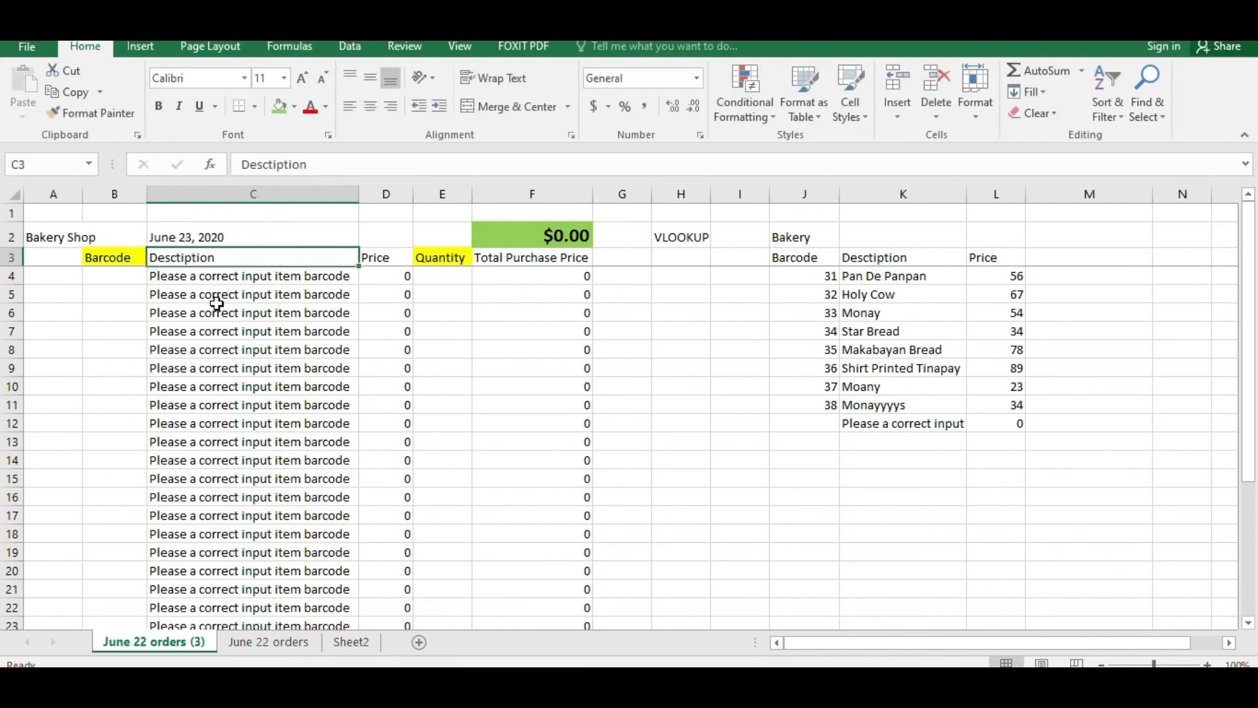
# Step: Rename the June 22 orders (3) sheet as June 23
pyautogui.doubleClick(145, 644)
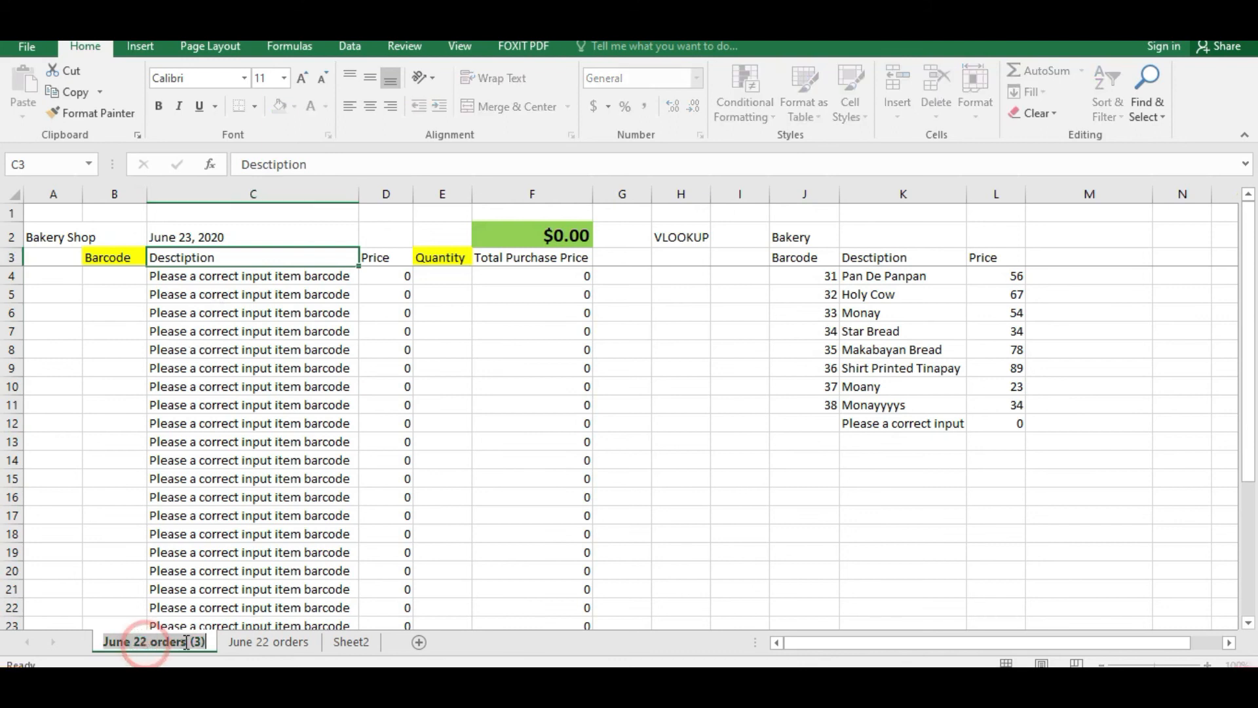
pyautogui.click(202, 641)
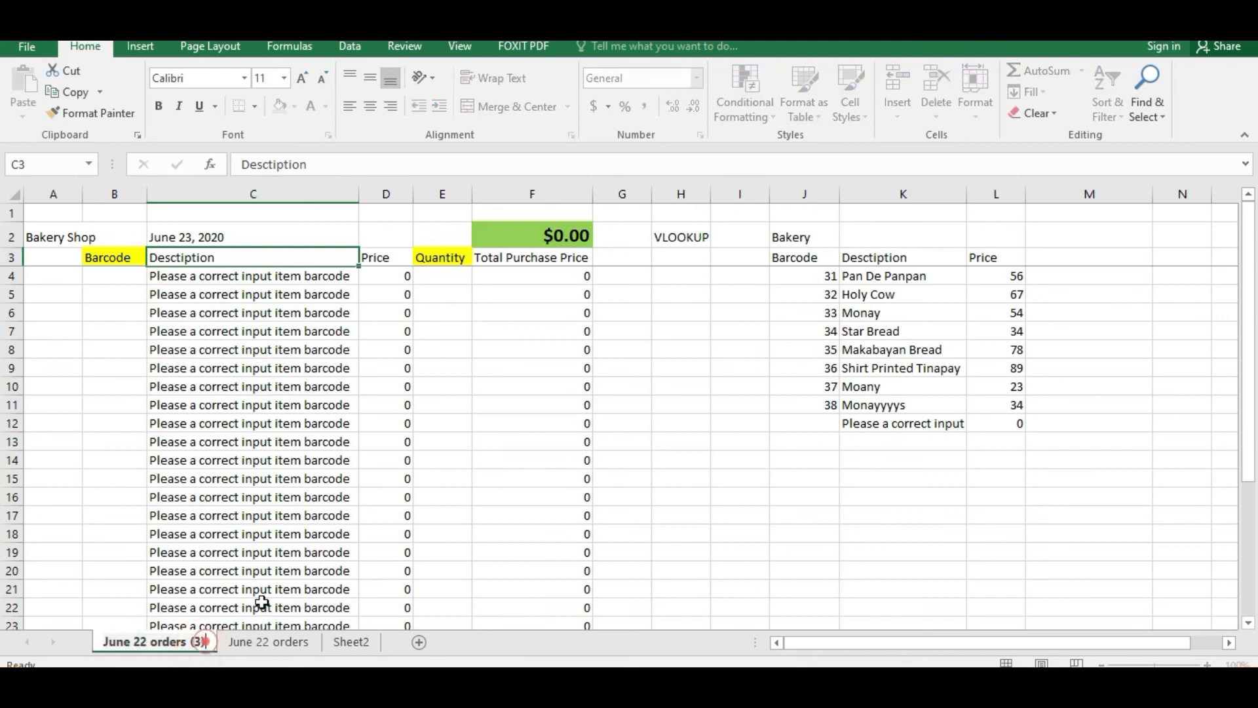
pyautogui.press('BackSpace')
pyautogui.press('BackSpace')
pyautogui.press('BackSpace')
pyautogui.press('BackSpace')
pyautogui.press('BackSpace')
pyautogui.press('BackSpace')
pyautogui.press('BackSpace')
pyautogui.press('BackSpace')
pyautogui.press('BackSpace')
pyautogui.press('BackSpace')
pyautogui.press('BackSpace')
pyautogui.press('BackSpace')
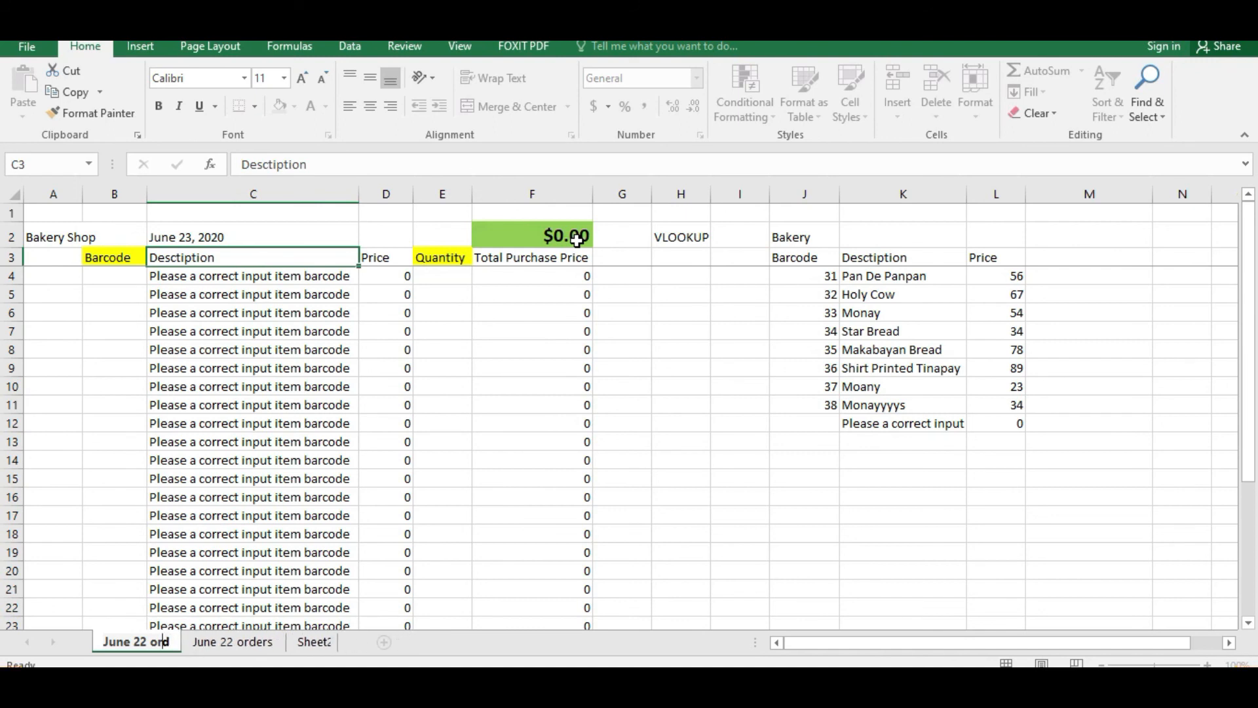
pyautogui.write('3')
pyautogui.press('Return')
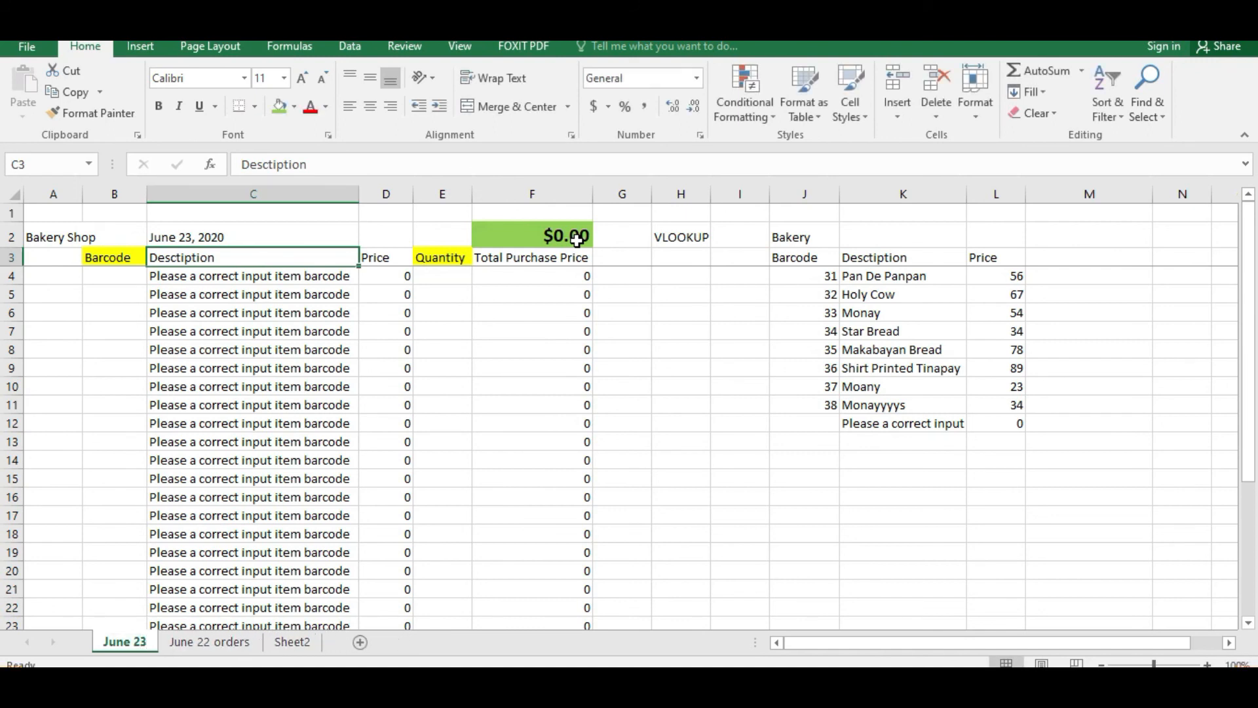
# Step: Protect the June 23 sheet, allowing only unlocked cells to be selected, and enter and confirm the sheet password
pyautogui.click(427, 274)
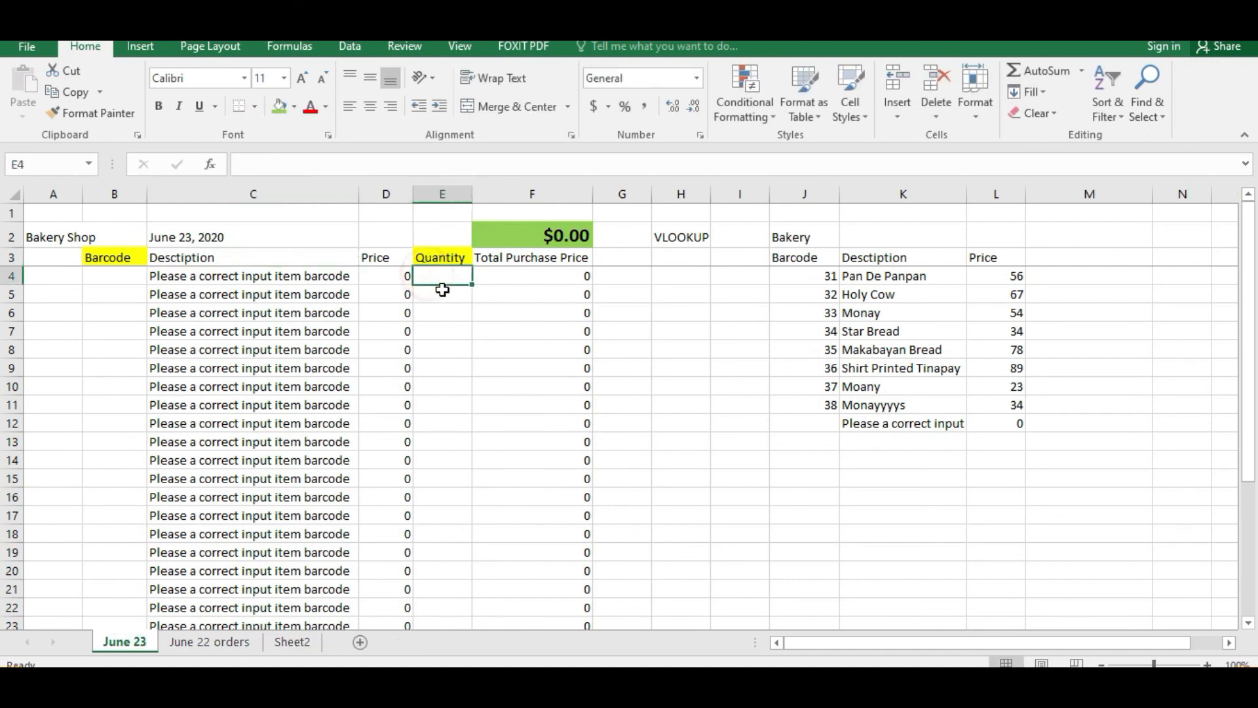
pyautogui.click(454, 255)
pyautogui.click(462, 306)
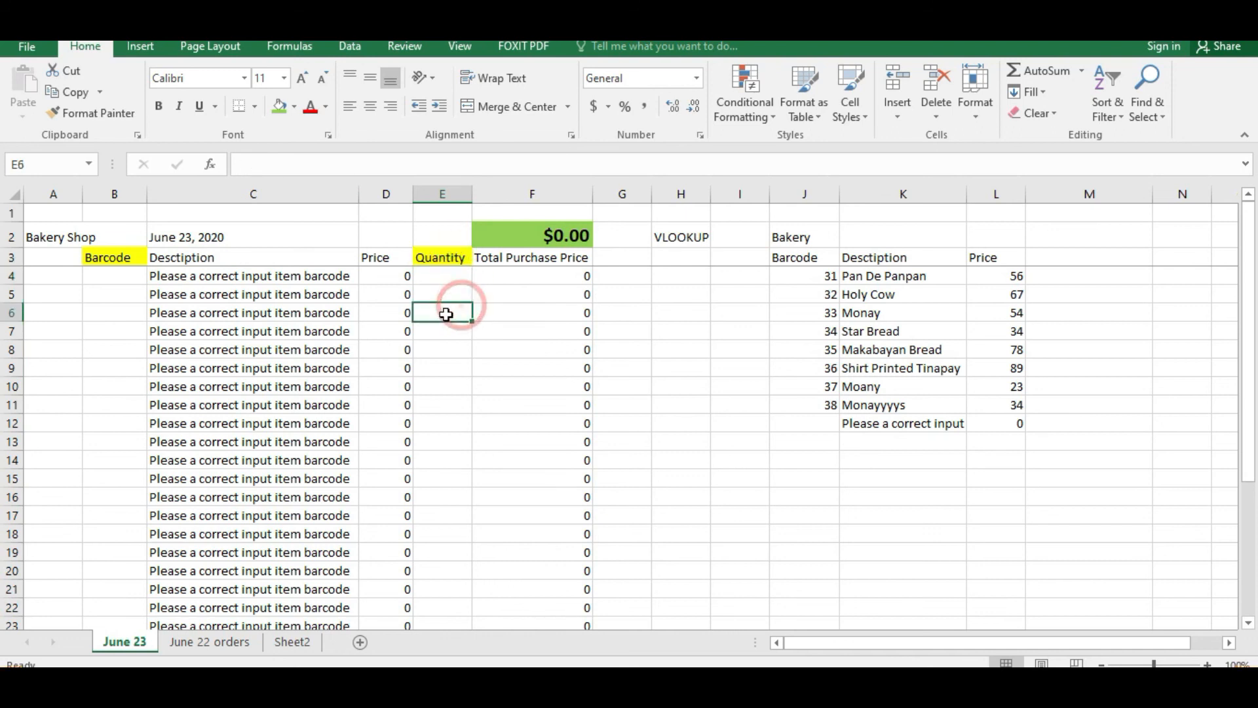
pyautogui.rightClick(148, 644)
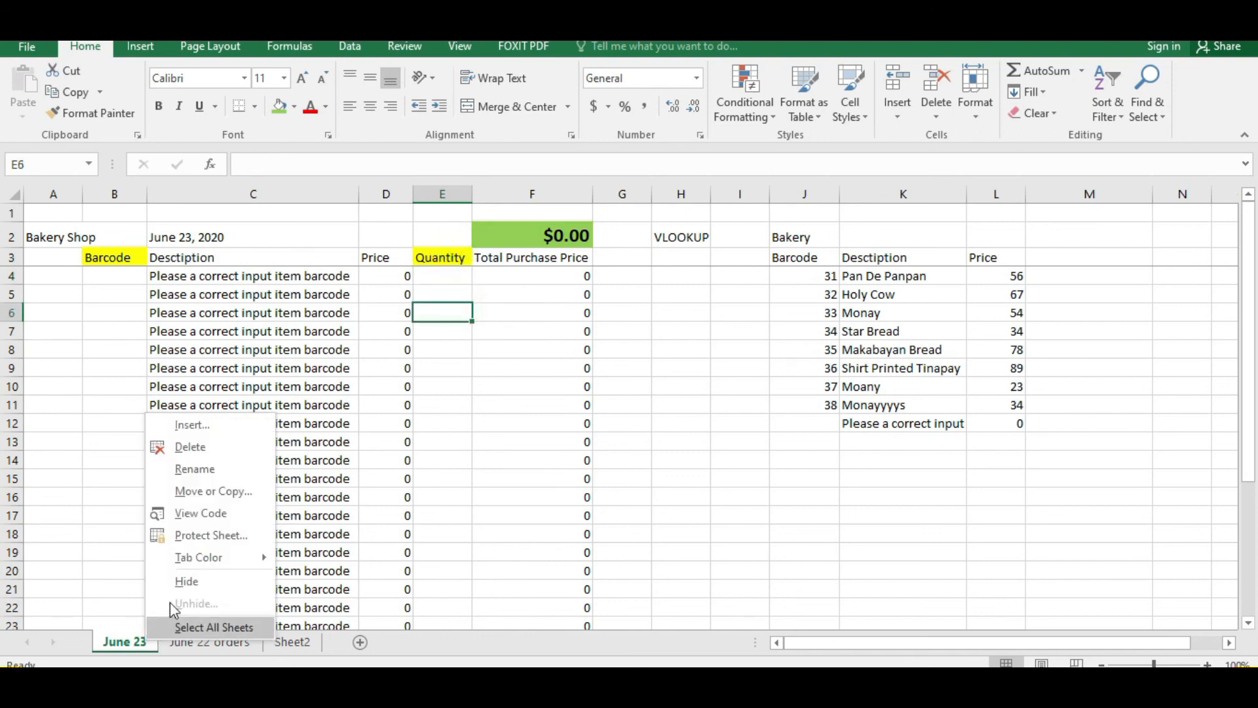
pyautogui.click(211, 536)
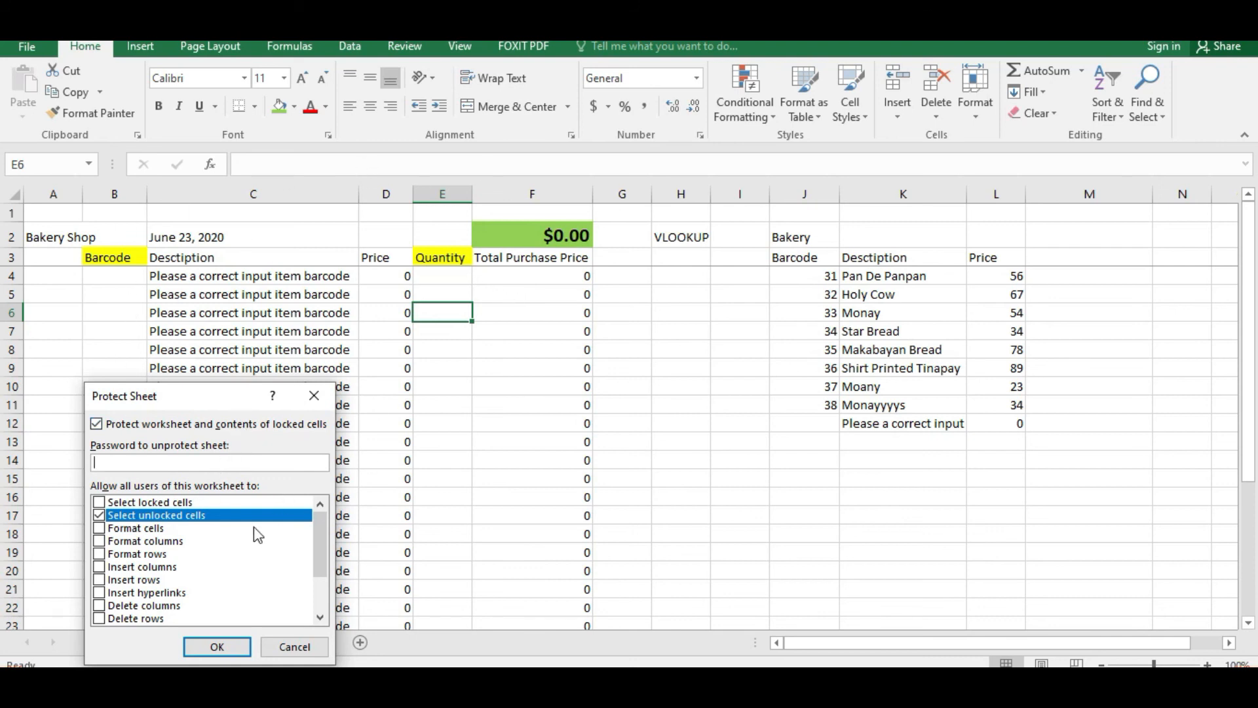
pyautogui.write('1')
pyautogui.click(238, 646)
pyautogui.write('1')
pyautogui.click(231, 594)
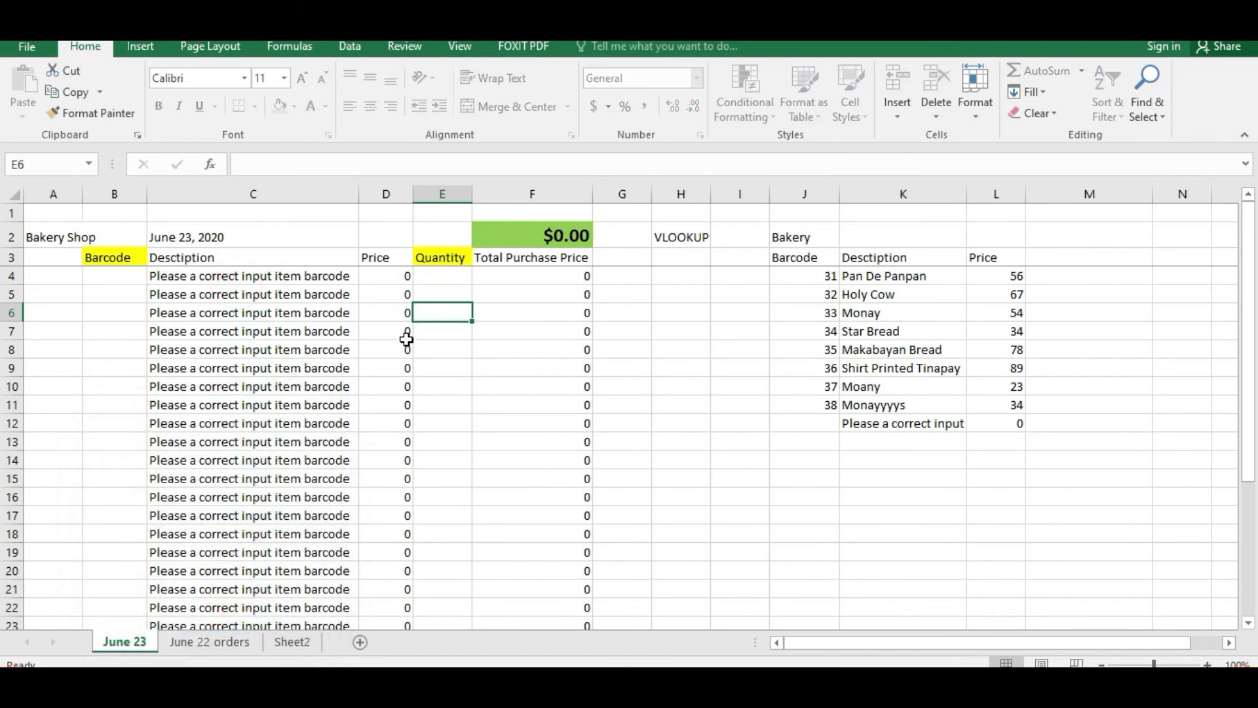
# Step: Move through the Barcode and Quantity columns of the protected June 23 sheet to check which cells can be selected
pyautogui.click(444, 259)
pyautogui.press('Down')
pyautogui.press('Down')
pyautogui.press('Up')
pyautogui.press('Left')
pyautogui.press('Left')
pyautogui.press('Left')
pyautogui.press('Left')
pyautogui.press('Left')
pyautogui.press('Left')
pyautogui.press('Left')
pyautogui.press('Left')
pyautogui.press('Left')
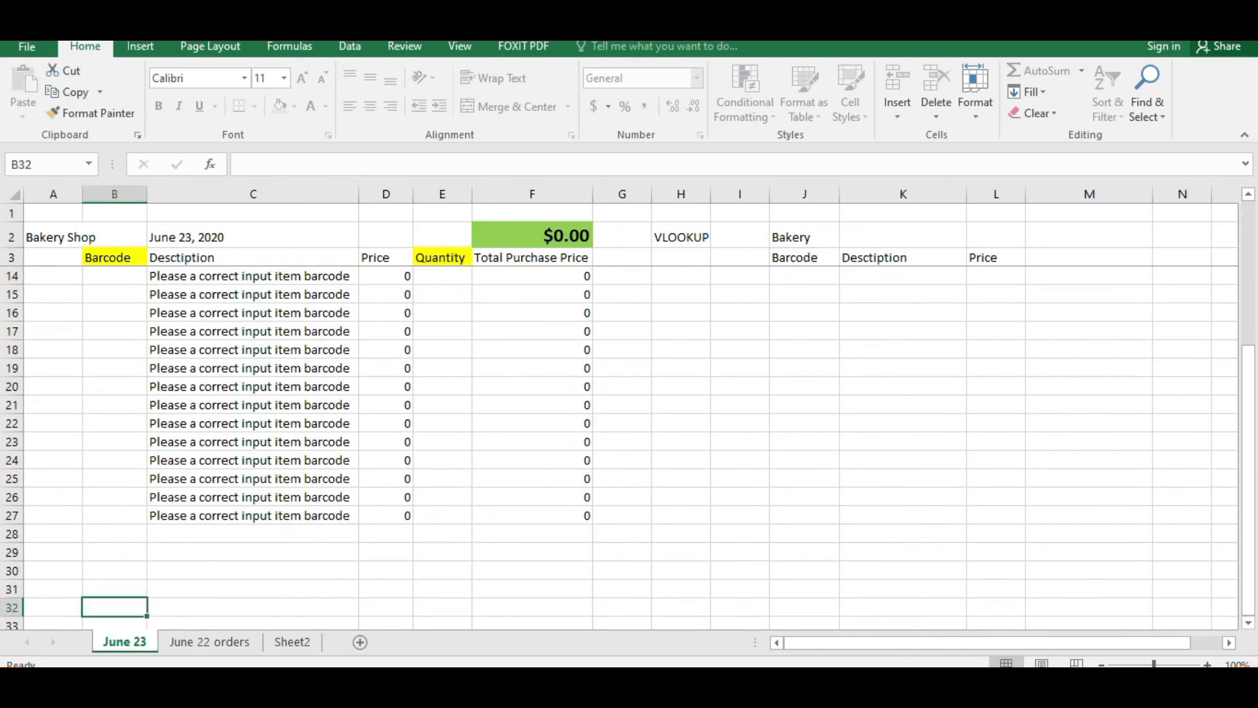
pyautogui.click(438, 254)
pyautogui.press('Down')
pyautogui.press('Down')
pyautogui.press('Left')
pyautogui.press('Left')
pyautogui.press('Up')
pyautogui.press('Down')
pyautogui.press('Left')
pyautogui.press('Left')
pyautogui.press('Right')
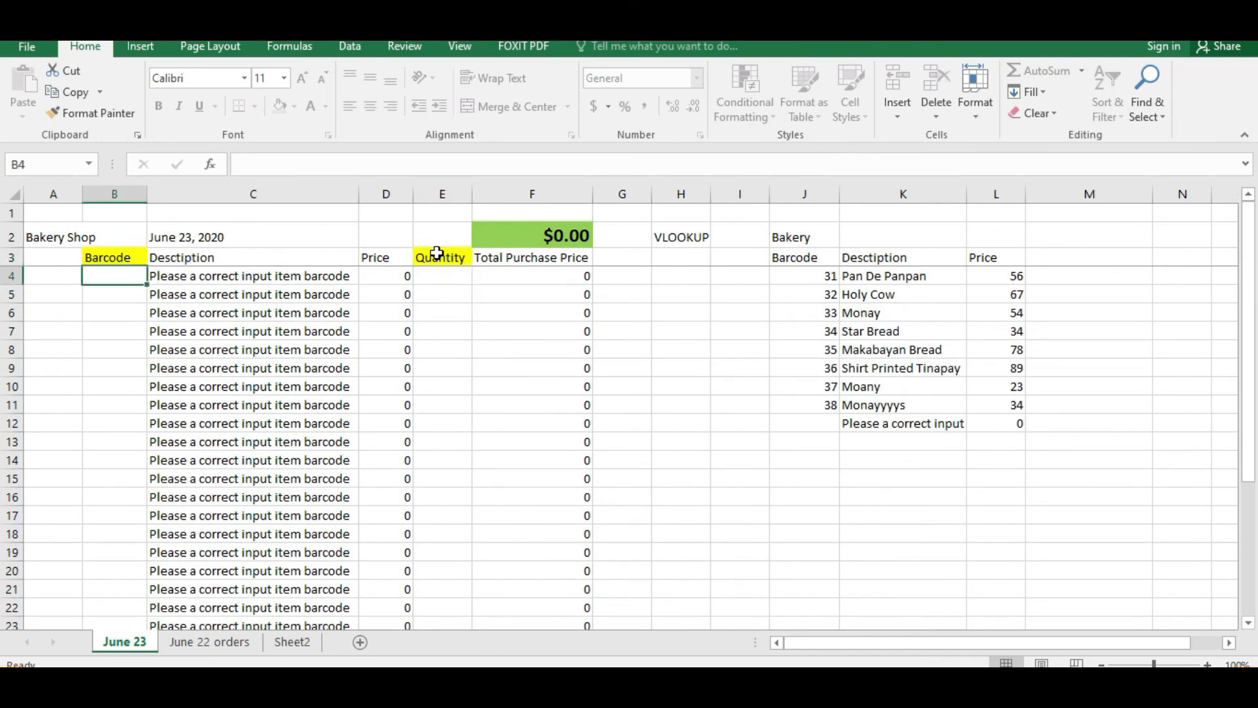